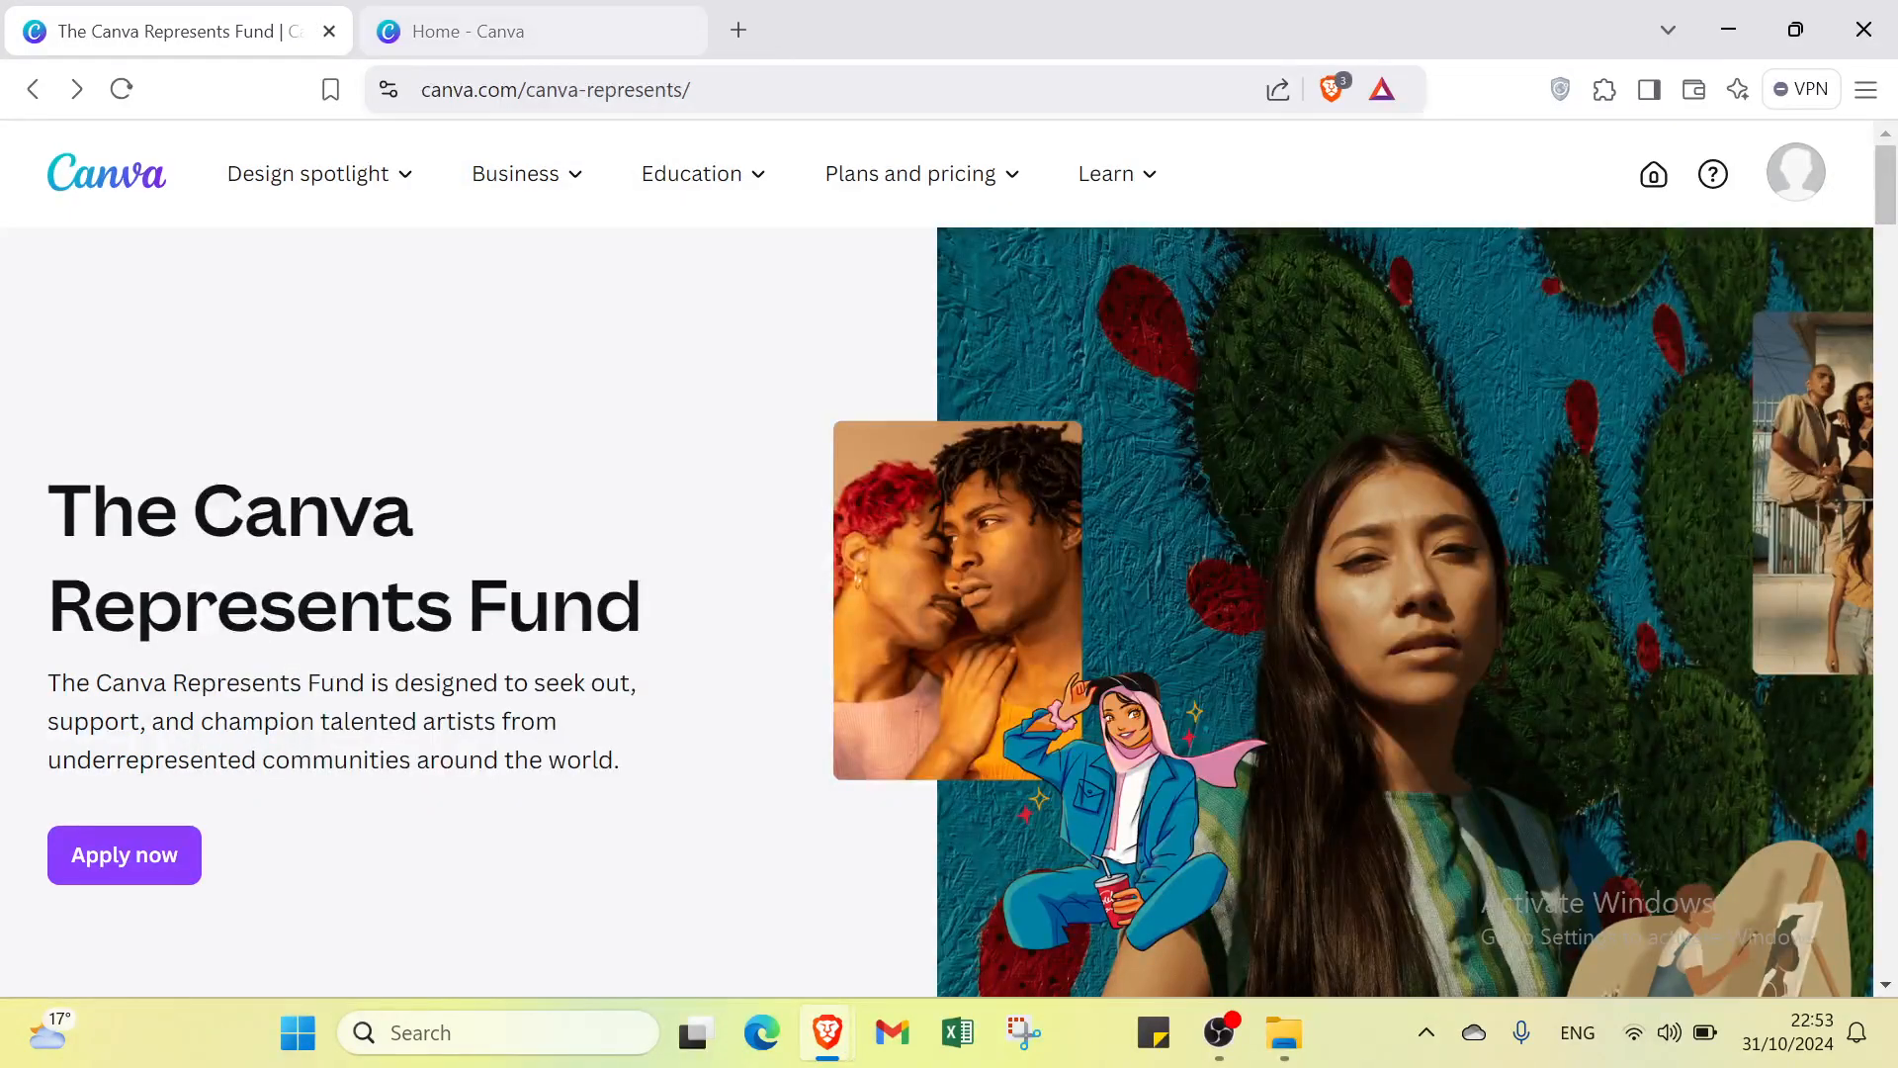
- Read through the Canva Represents Fund page, including its content and artist application sections
scroll(776, 713, down, 2)
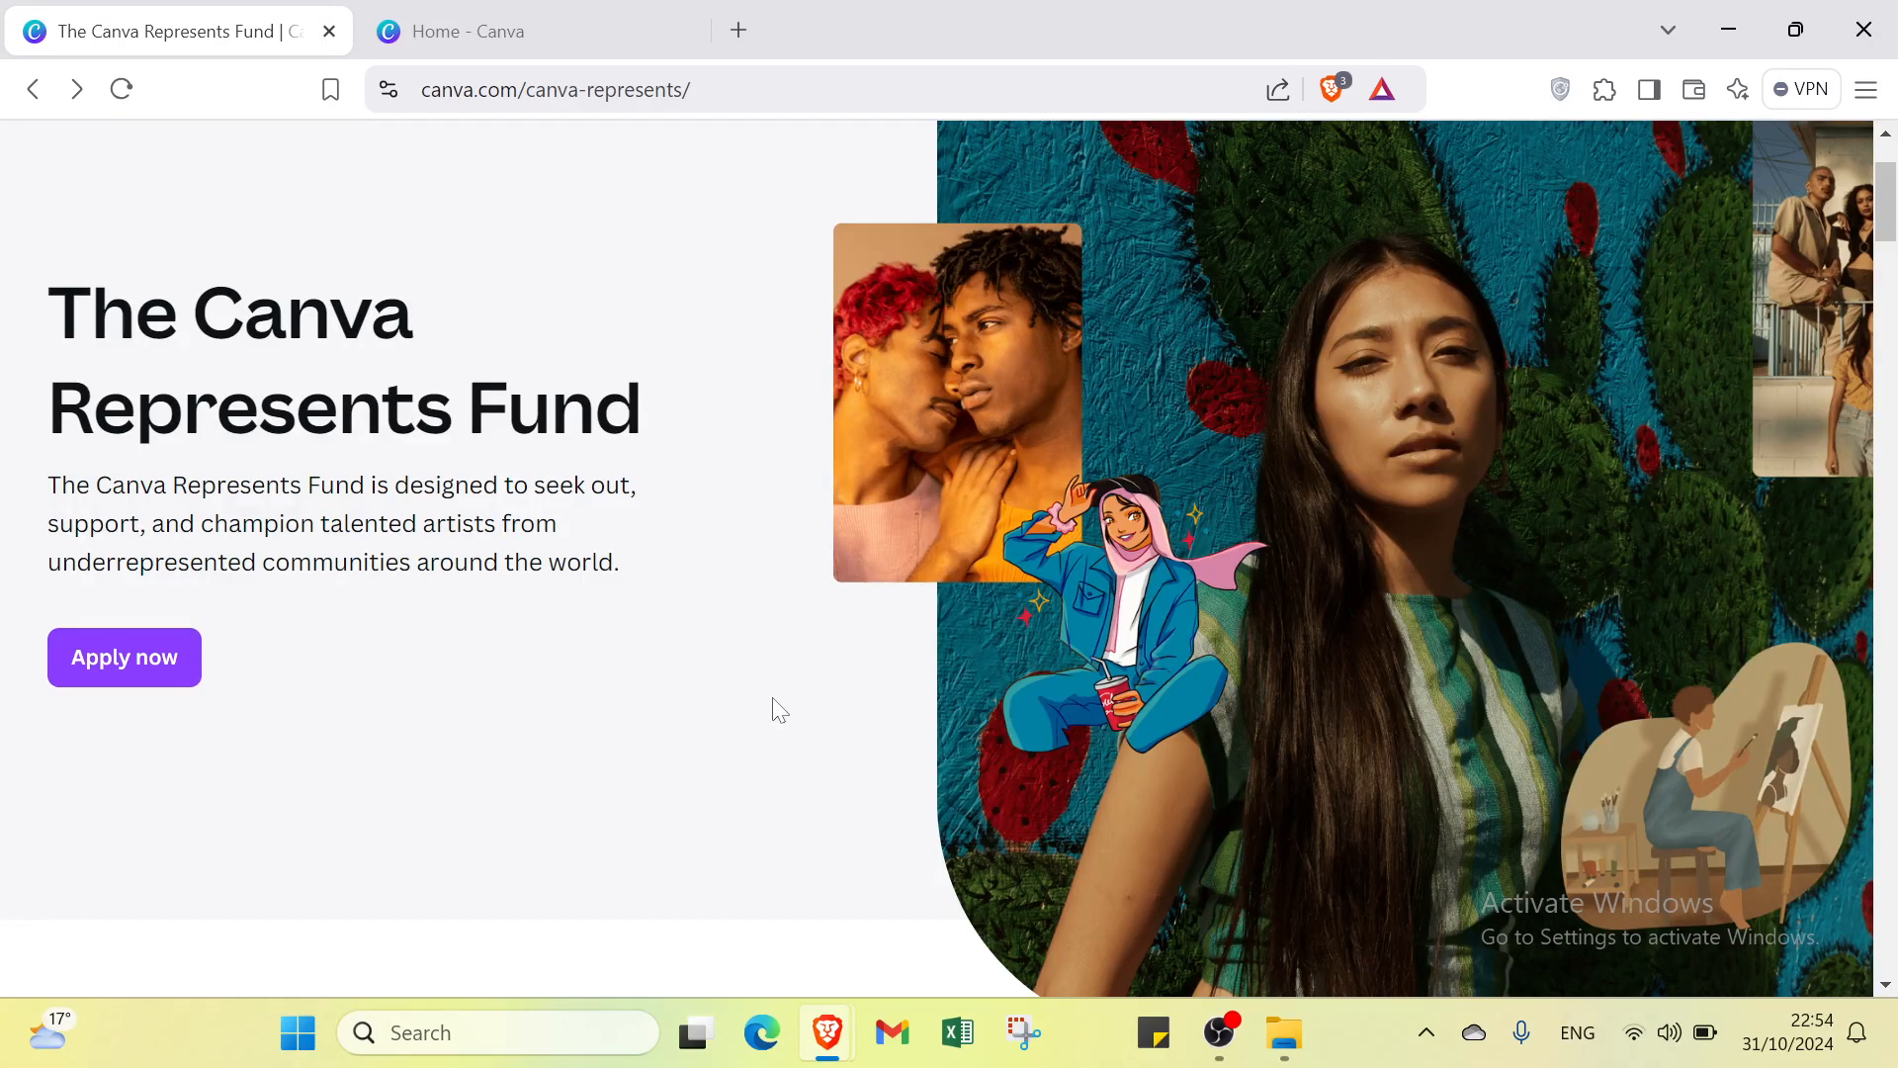
scroll(780, 710, down, 5)
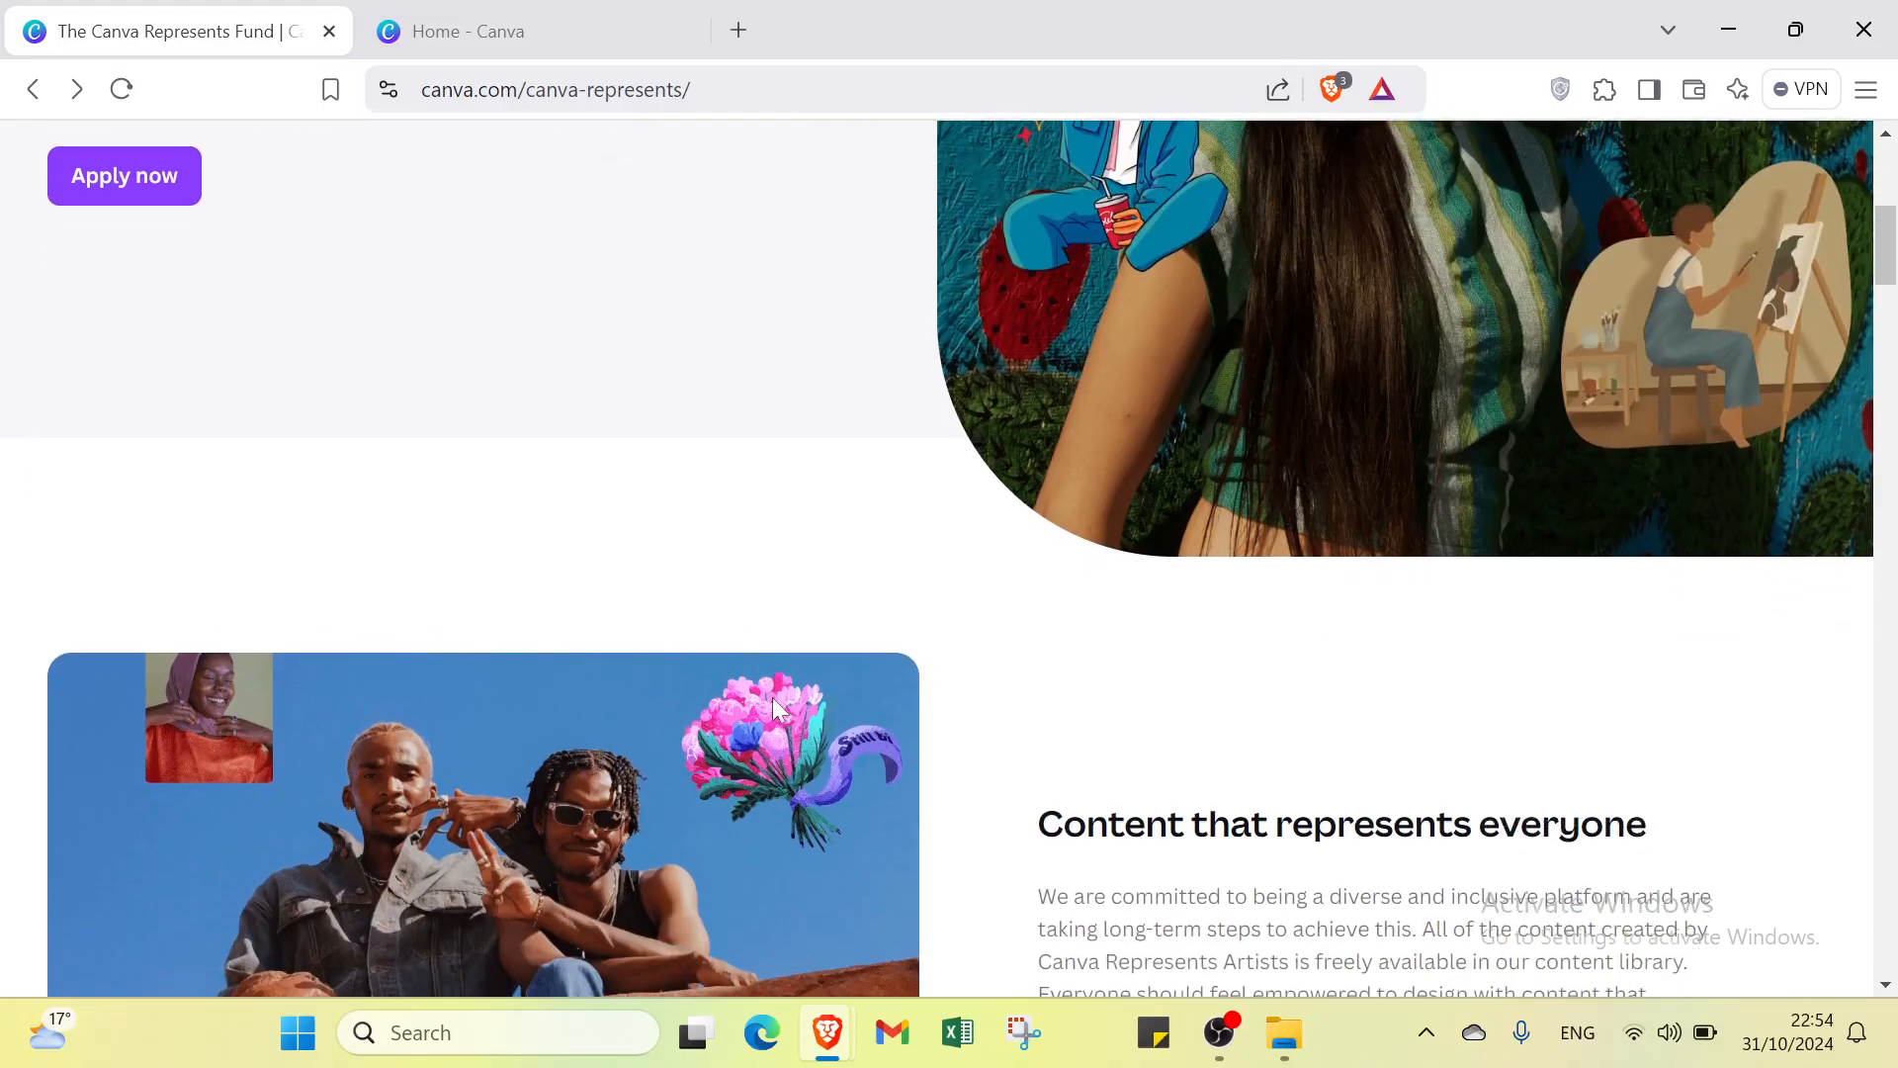
scroll(773, 697, down, 6)
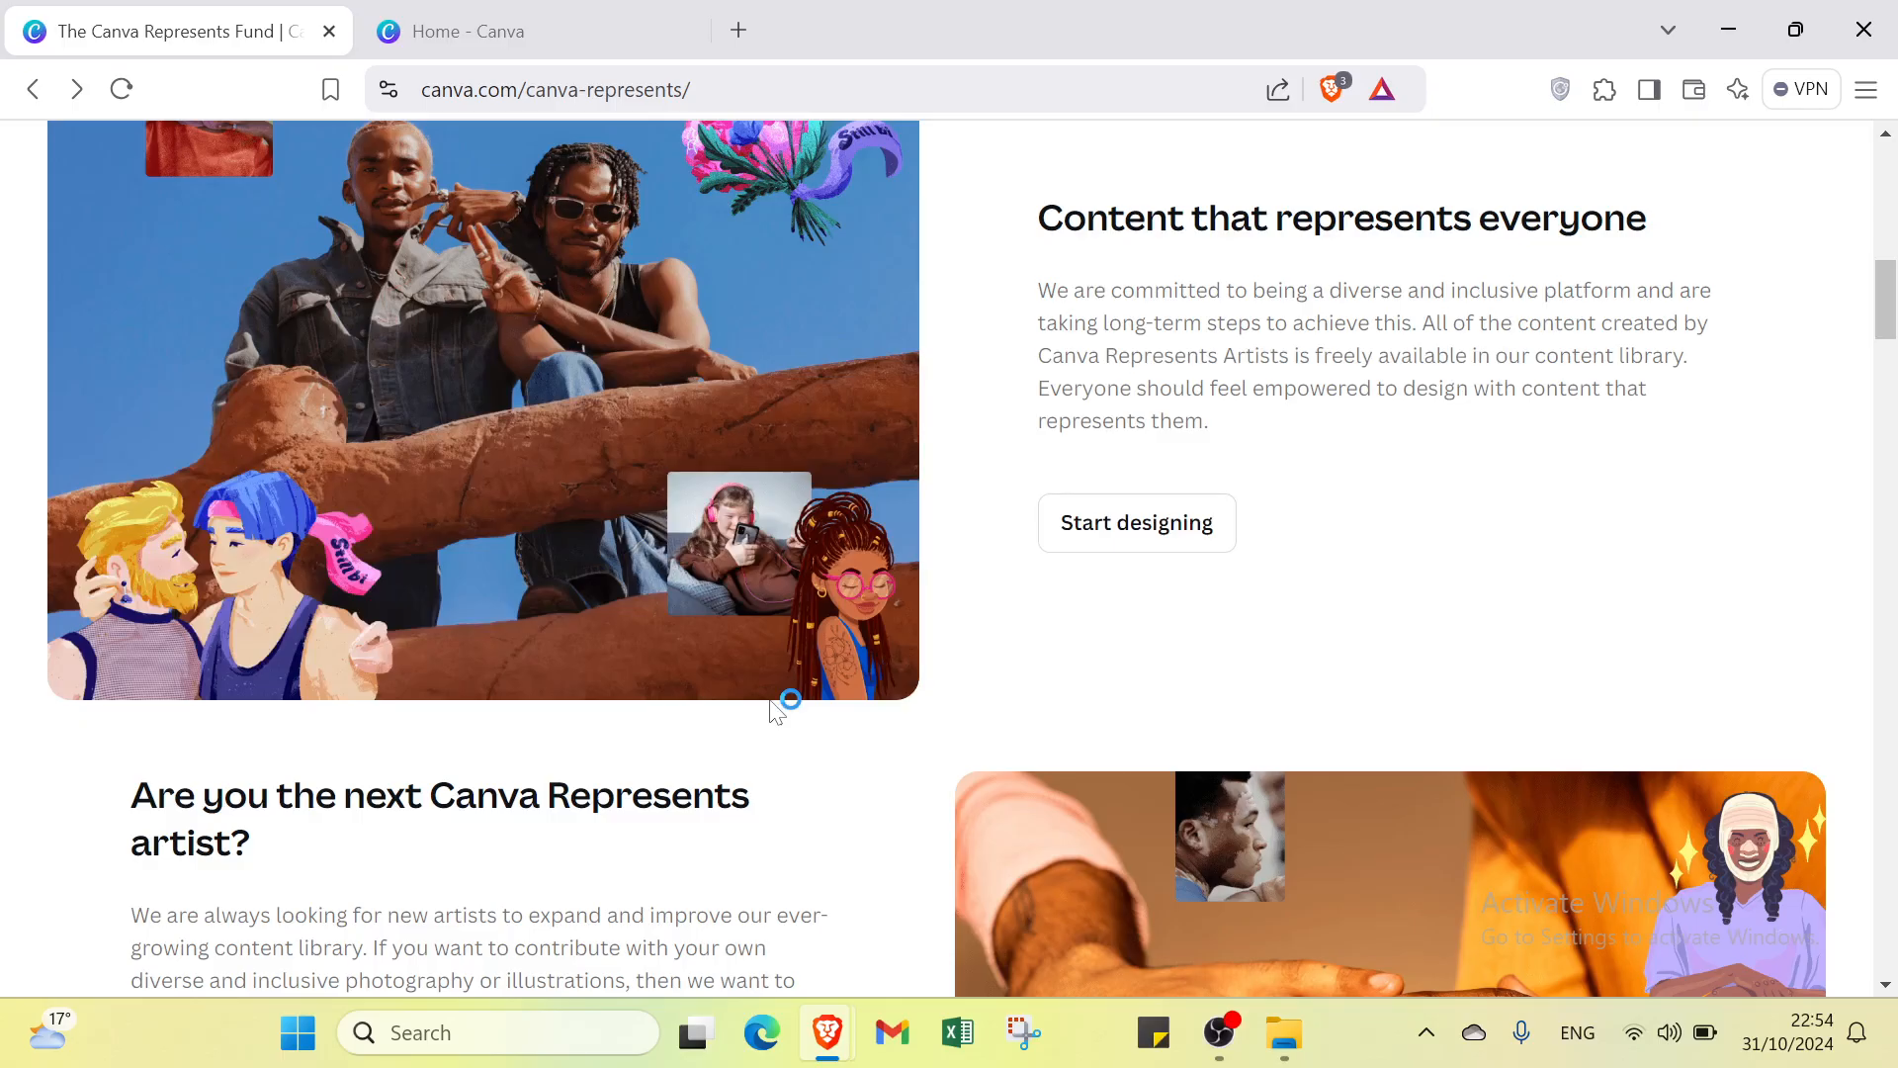
scroll(781, 702, down, 4)
scroll(781, 697, up, 4)
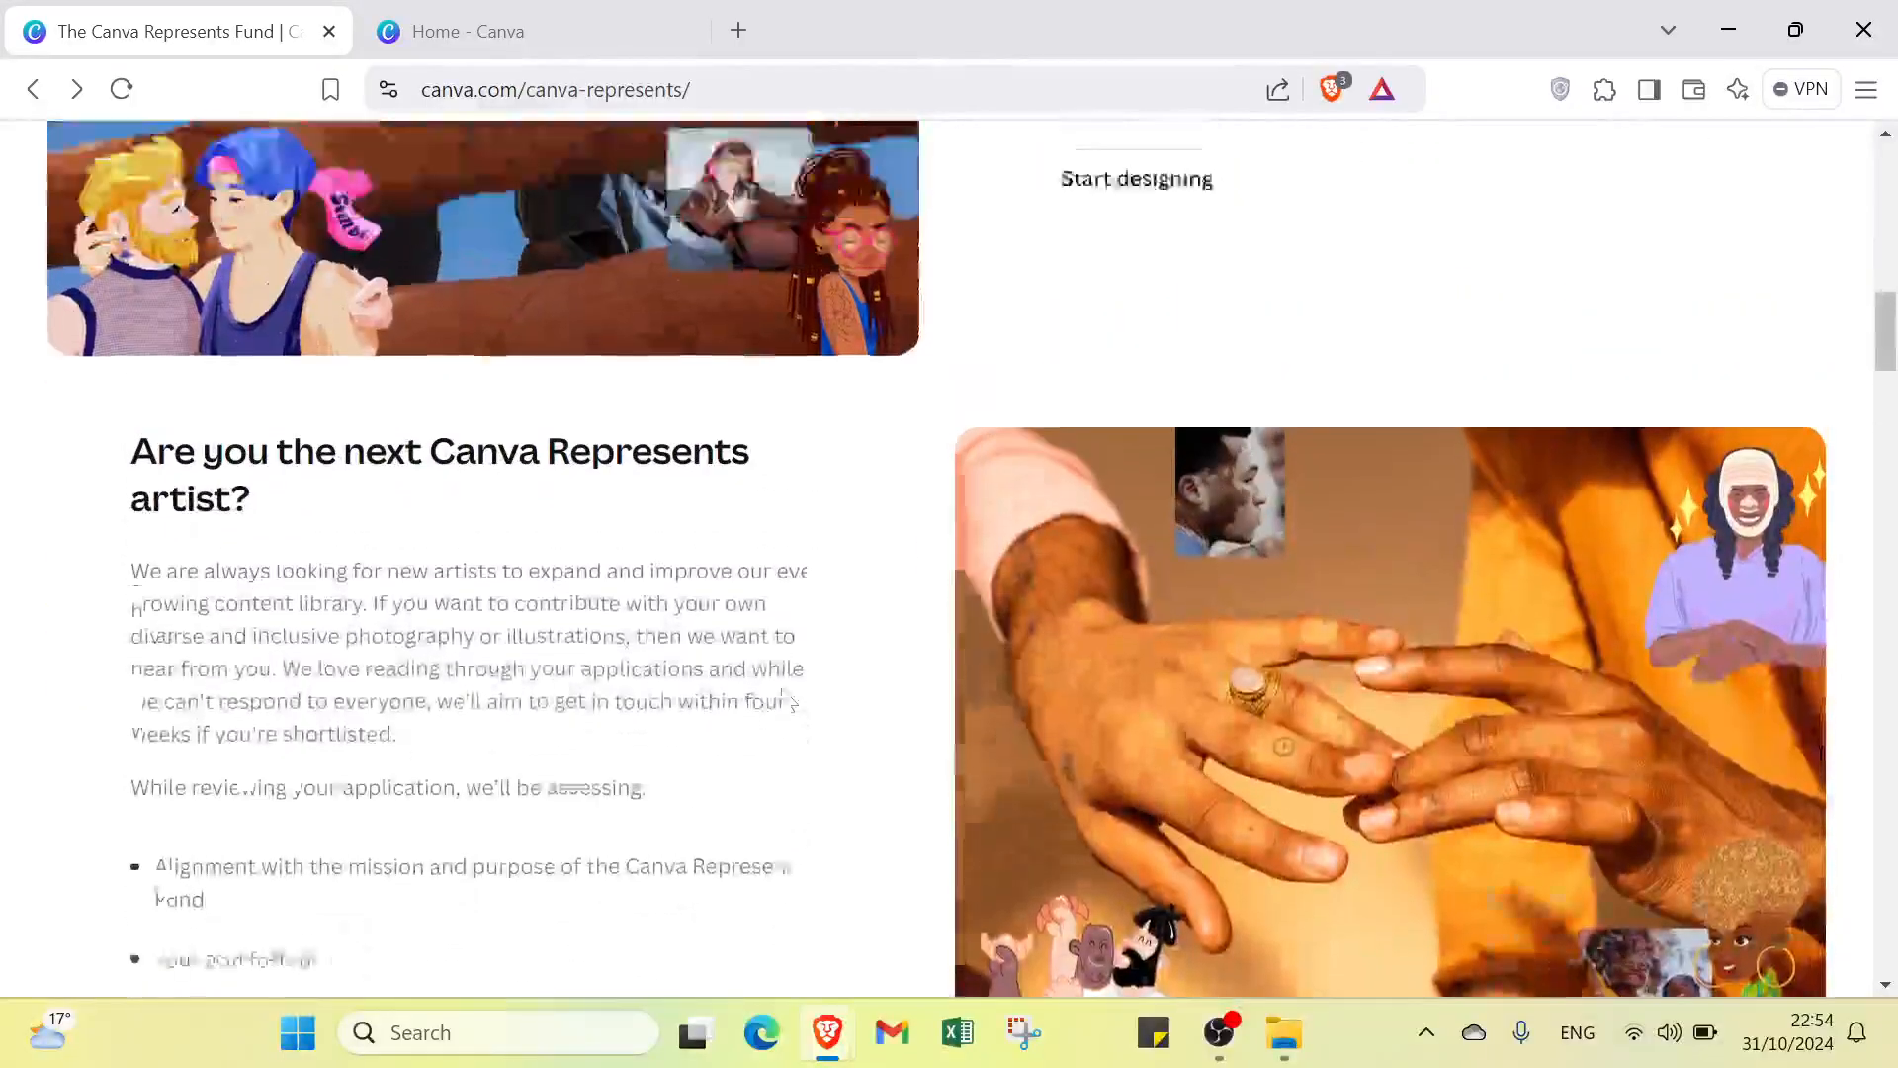
scroll(783, 697, down, 2)
scroll(786, 695, up, 12)
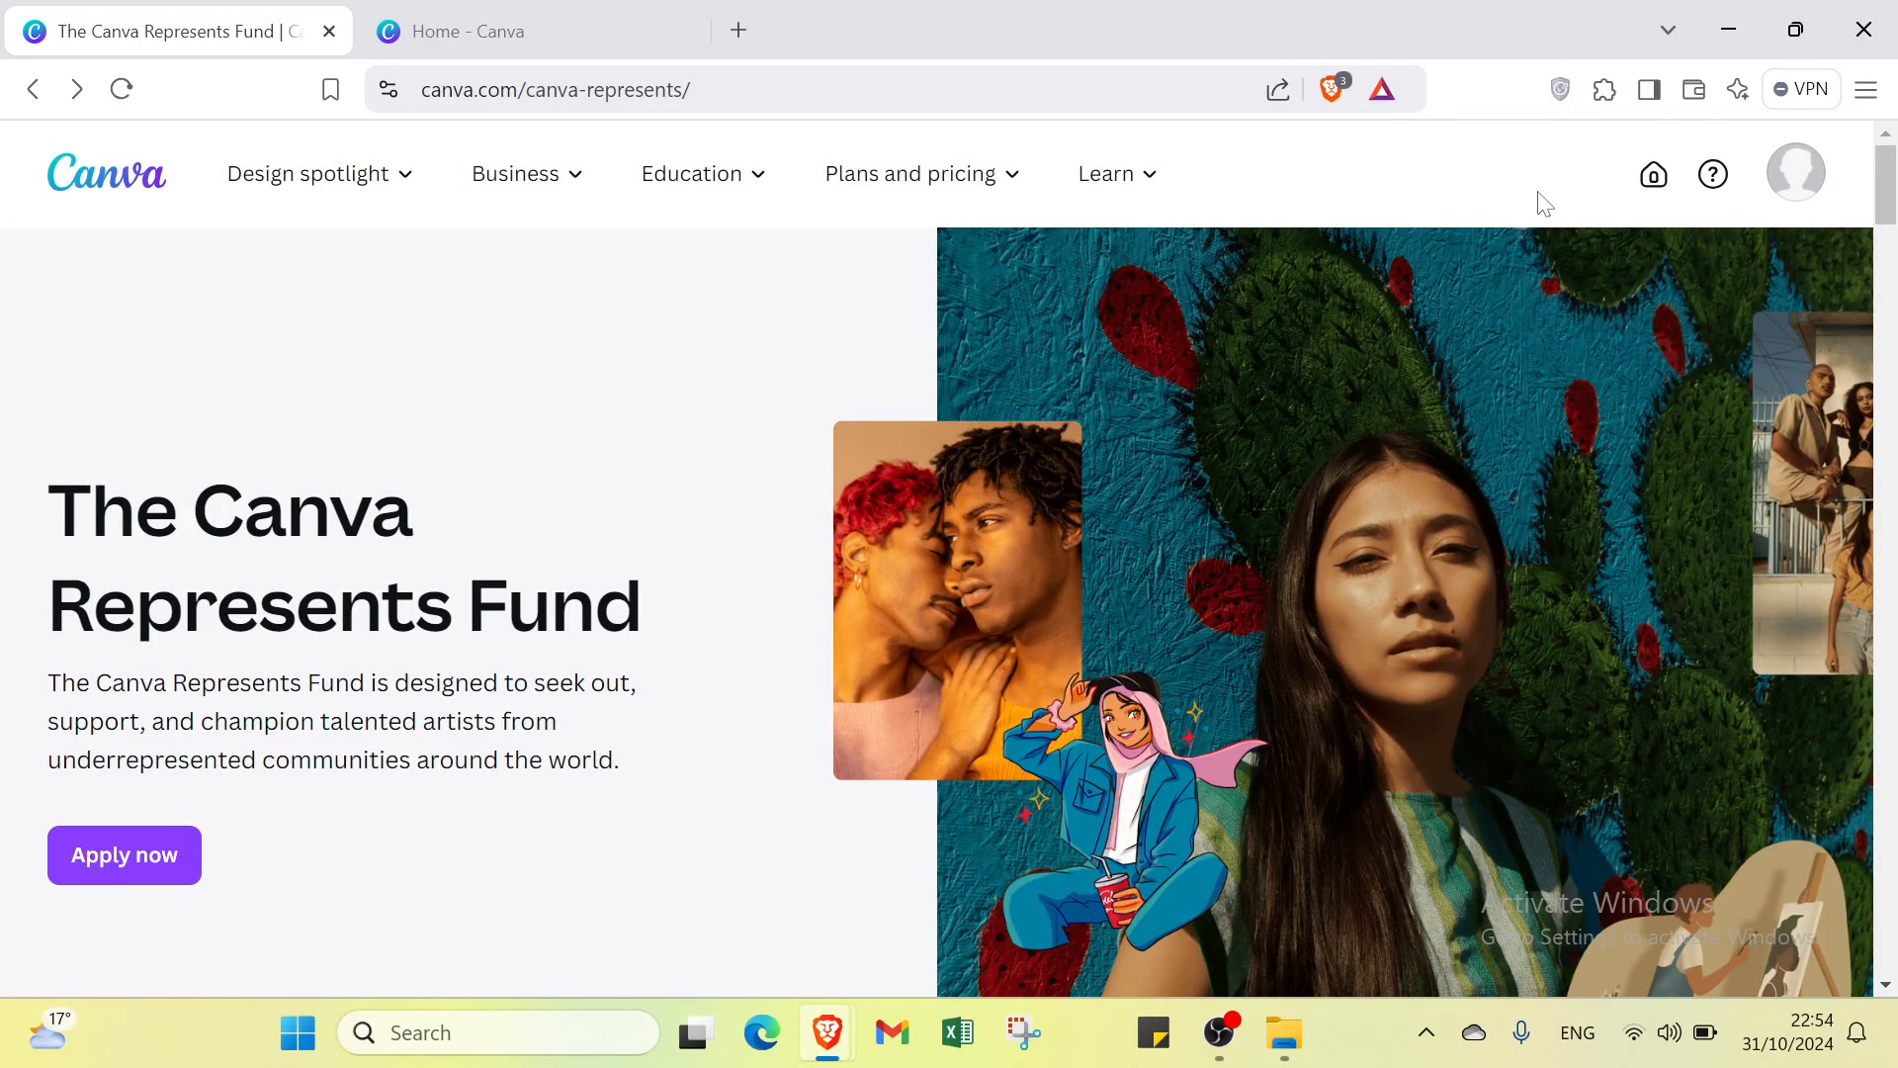
click(1806, 190)
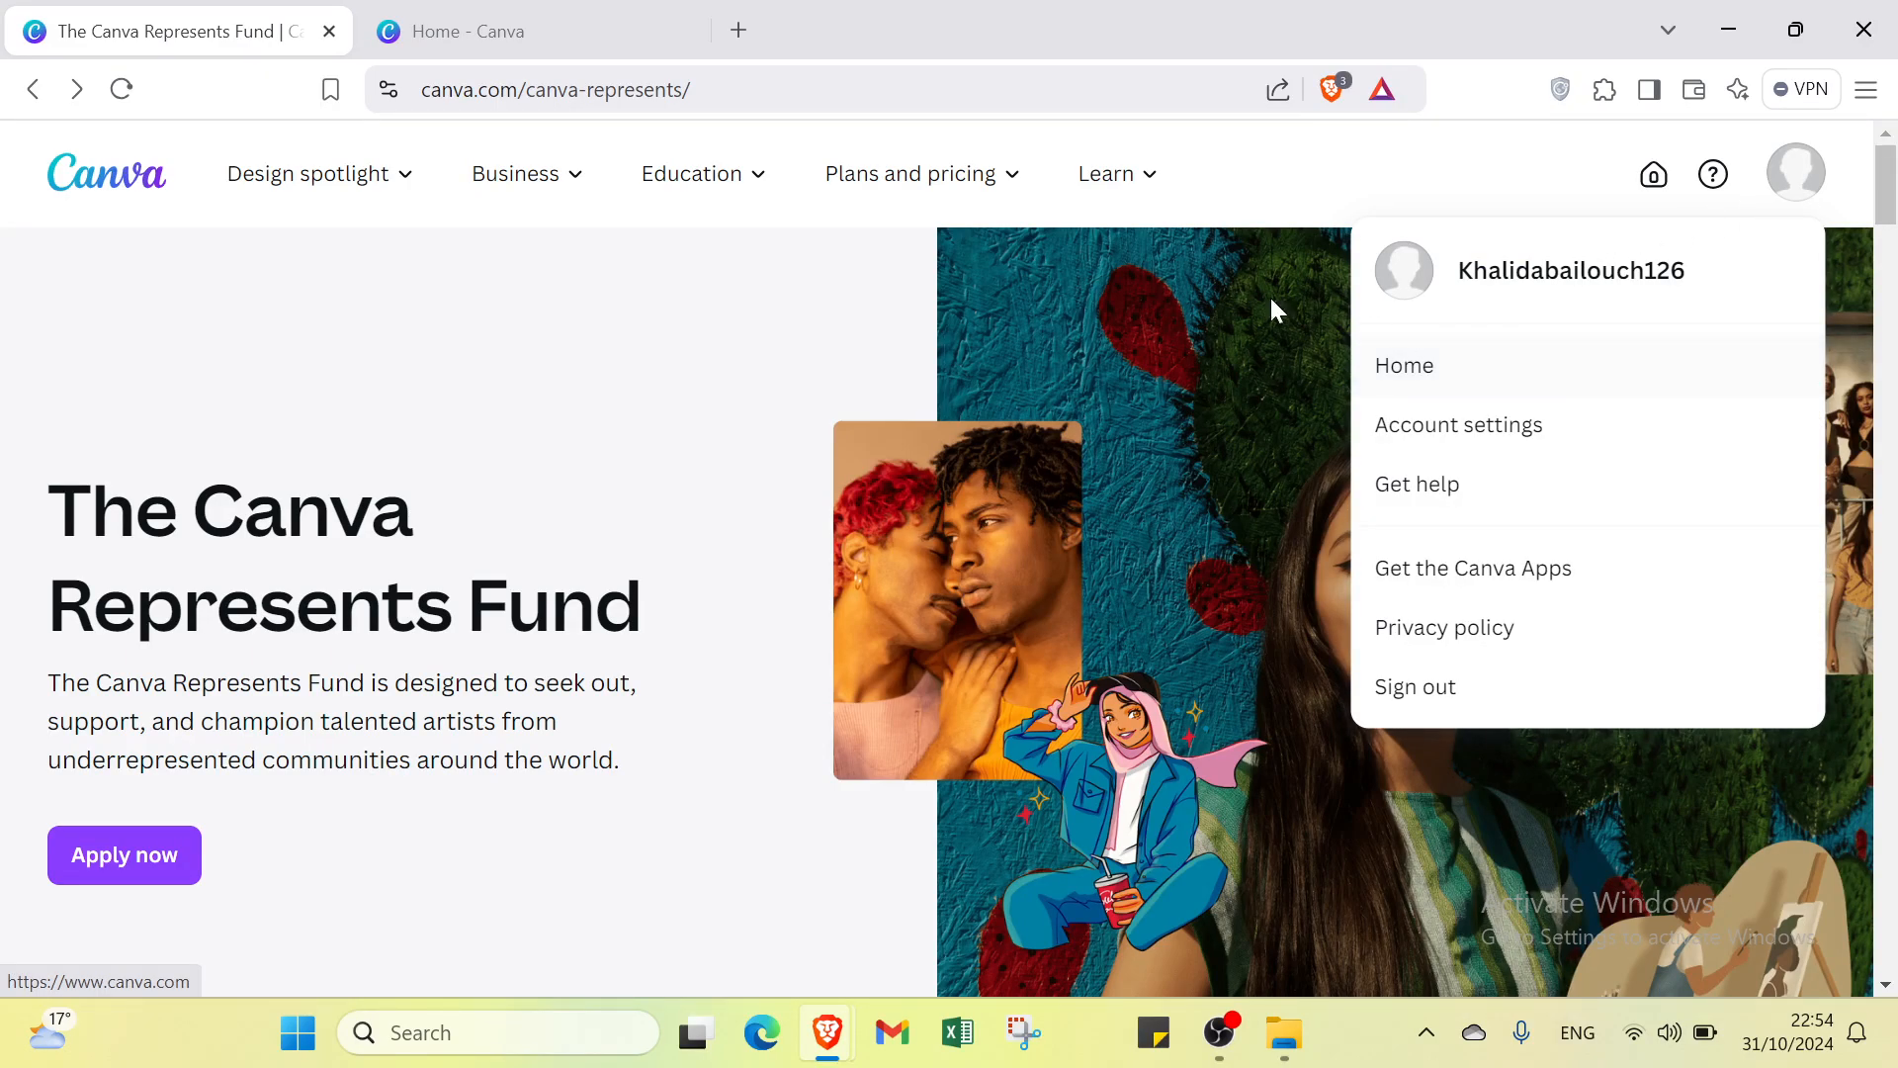
click(621, 33)
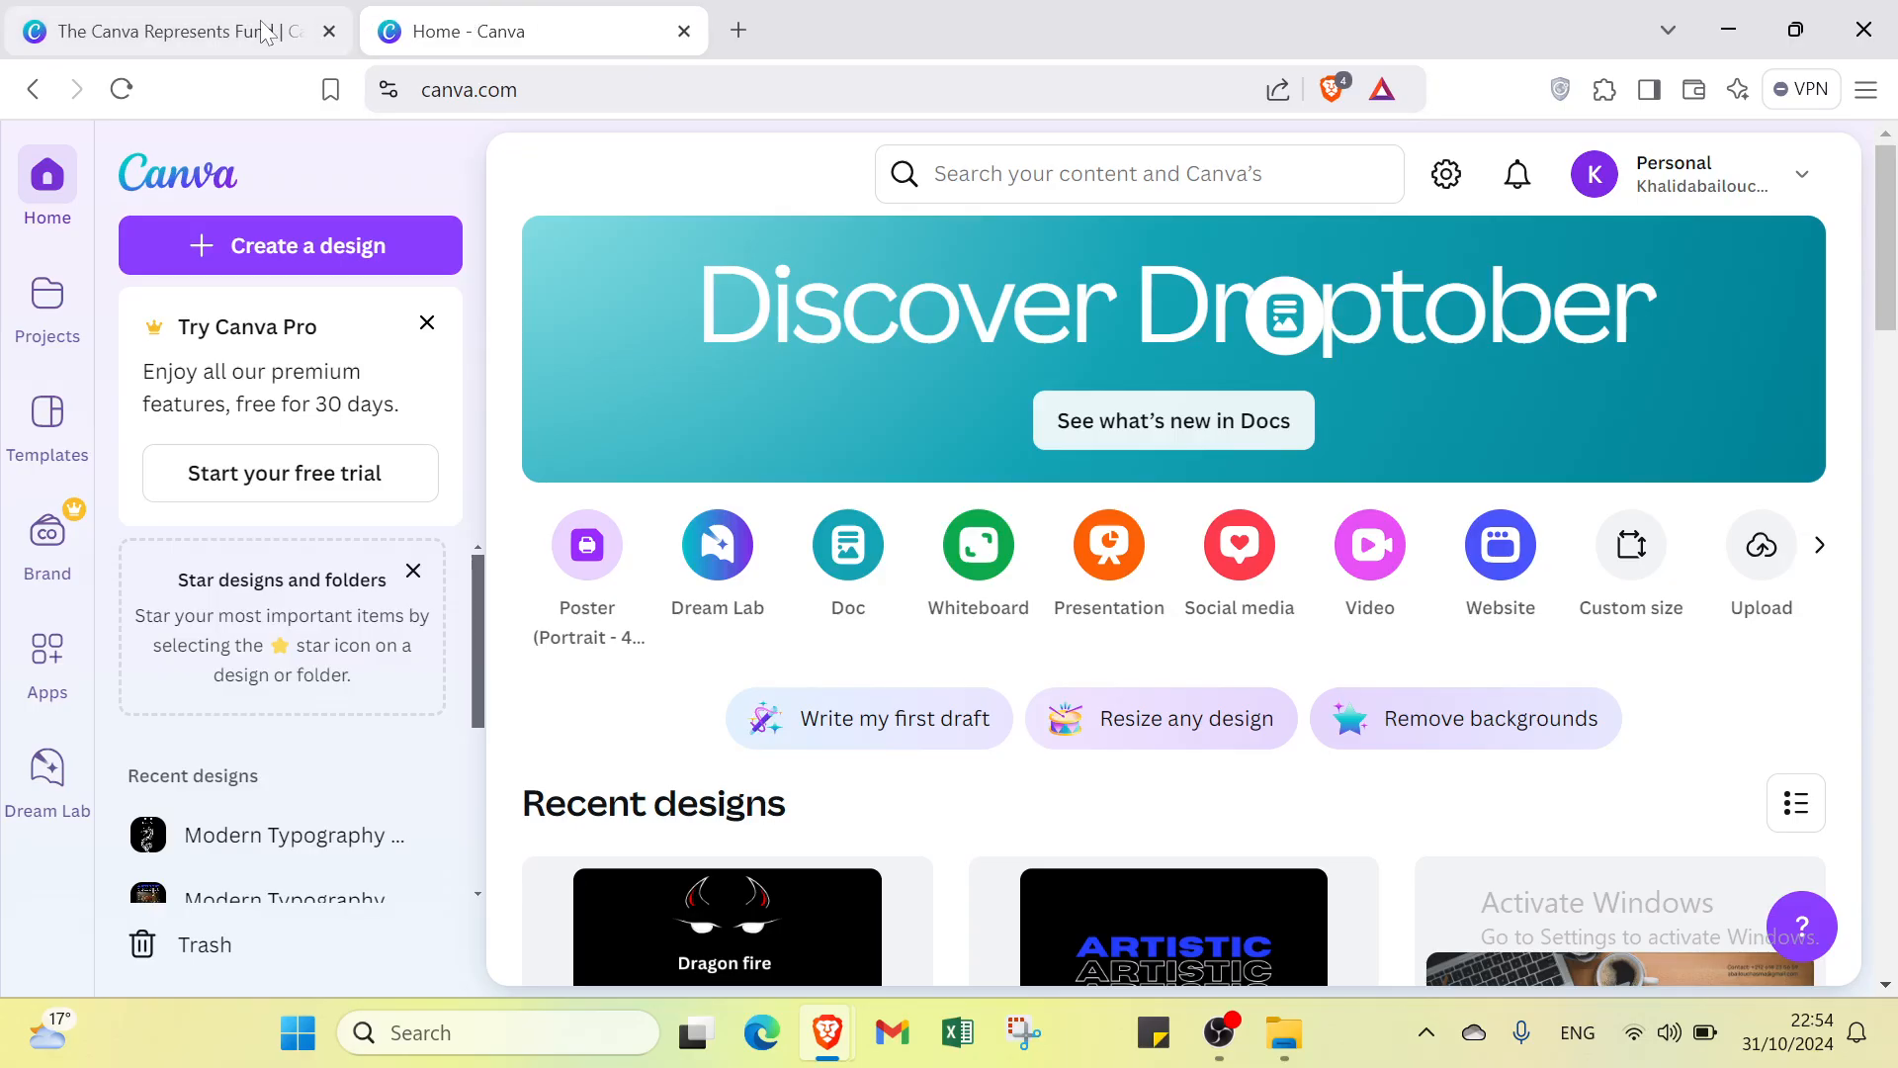
click(238, 40)
click(1331, 677)
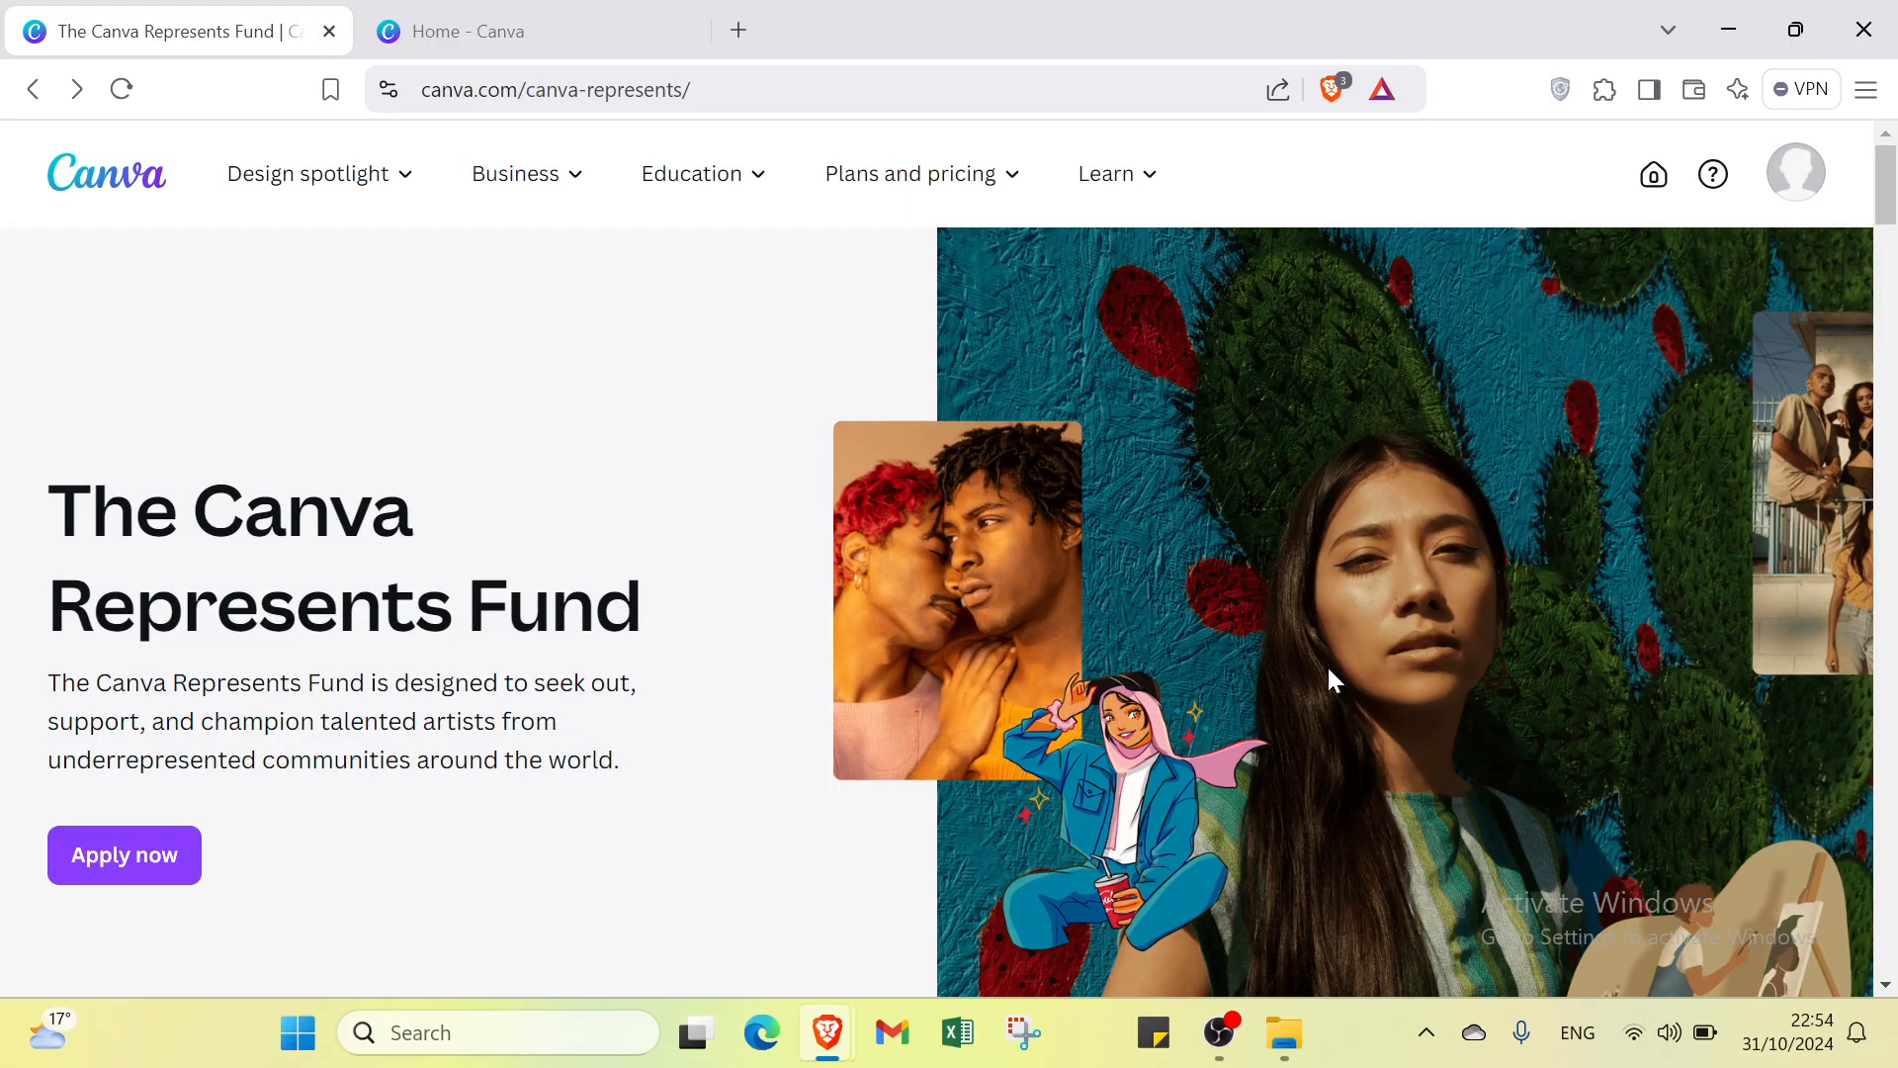
click(947, 184)
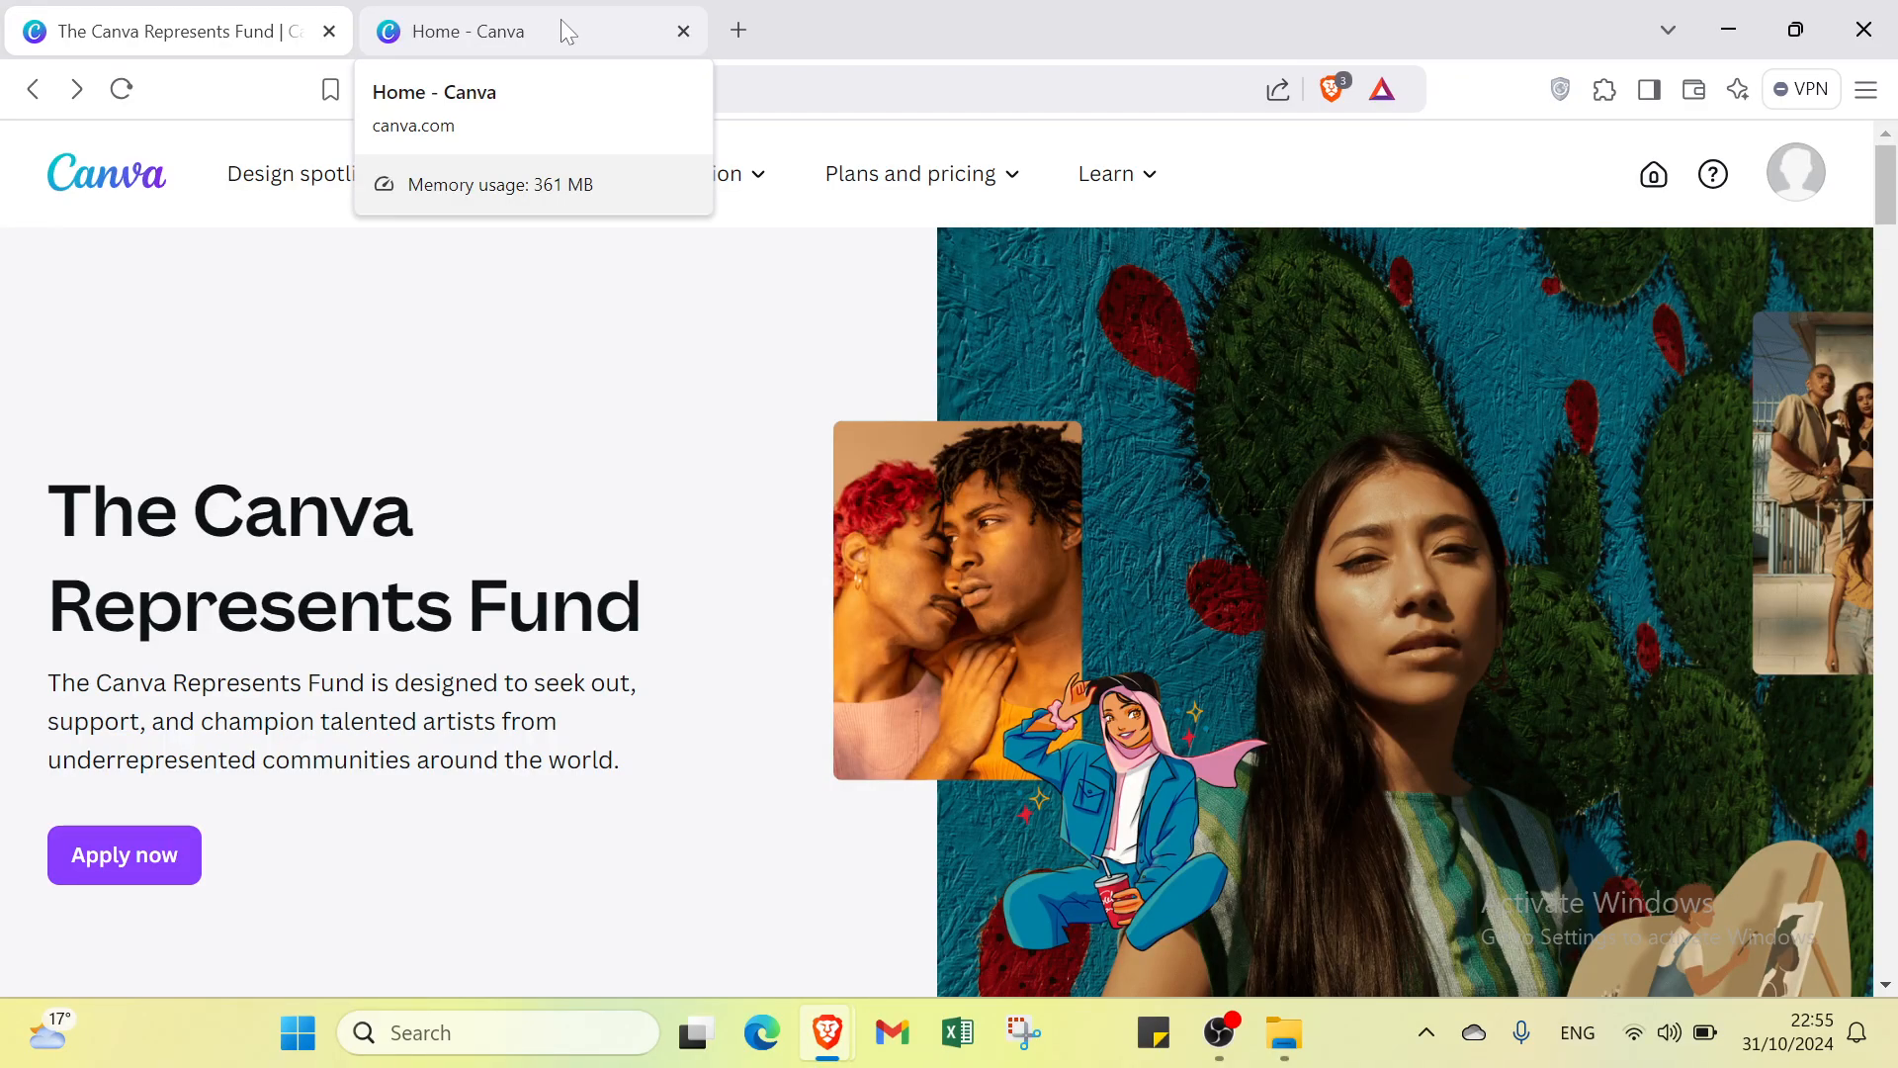
- Switch to the Canva home page and repeat the recent search for "t-shirt"
click(561, 25)
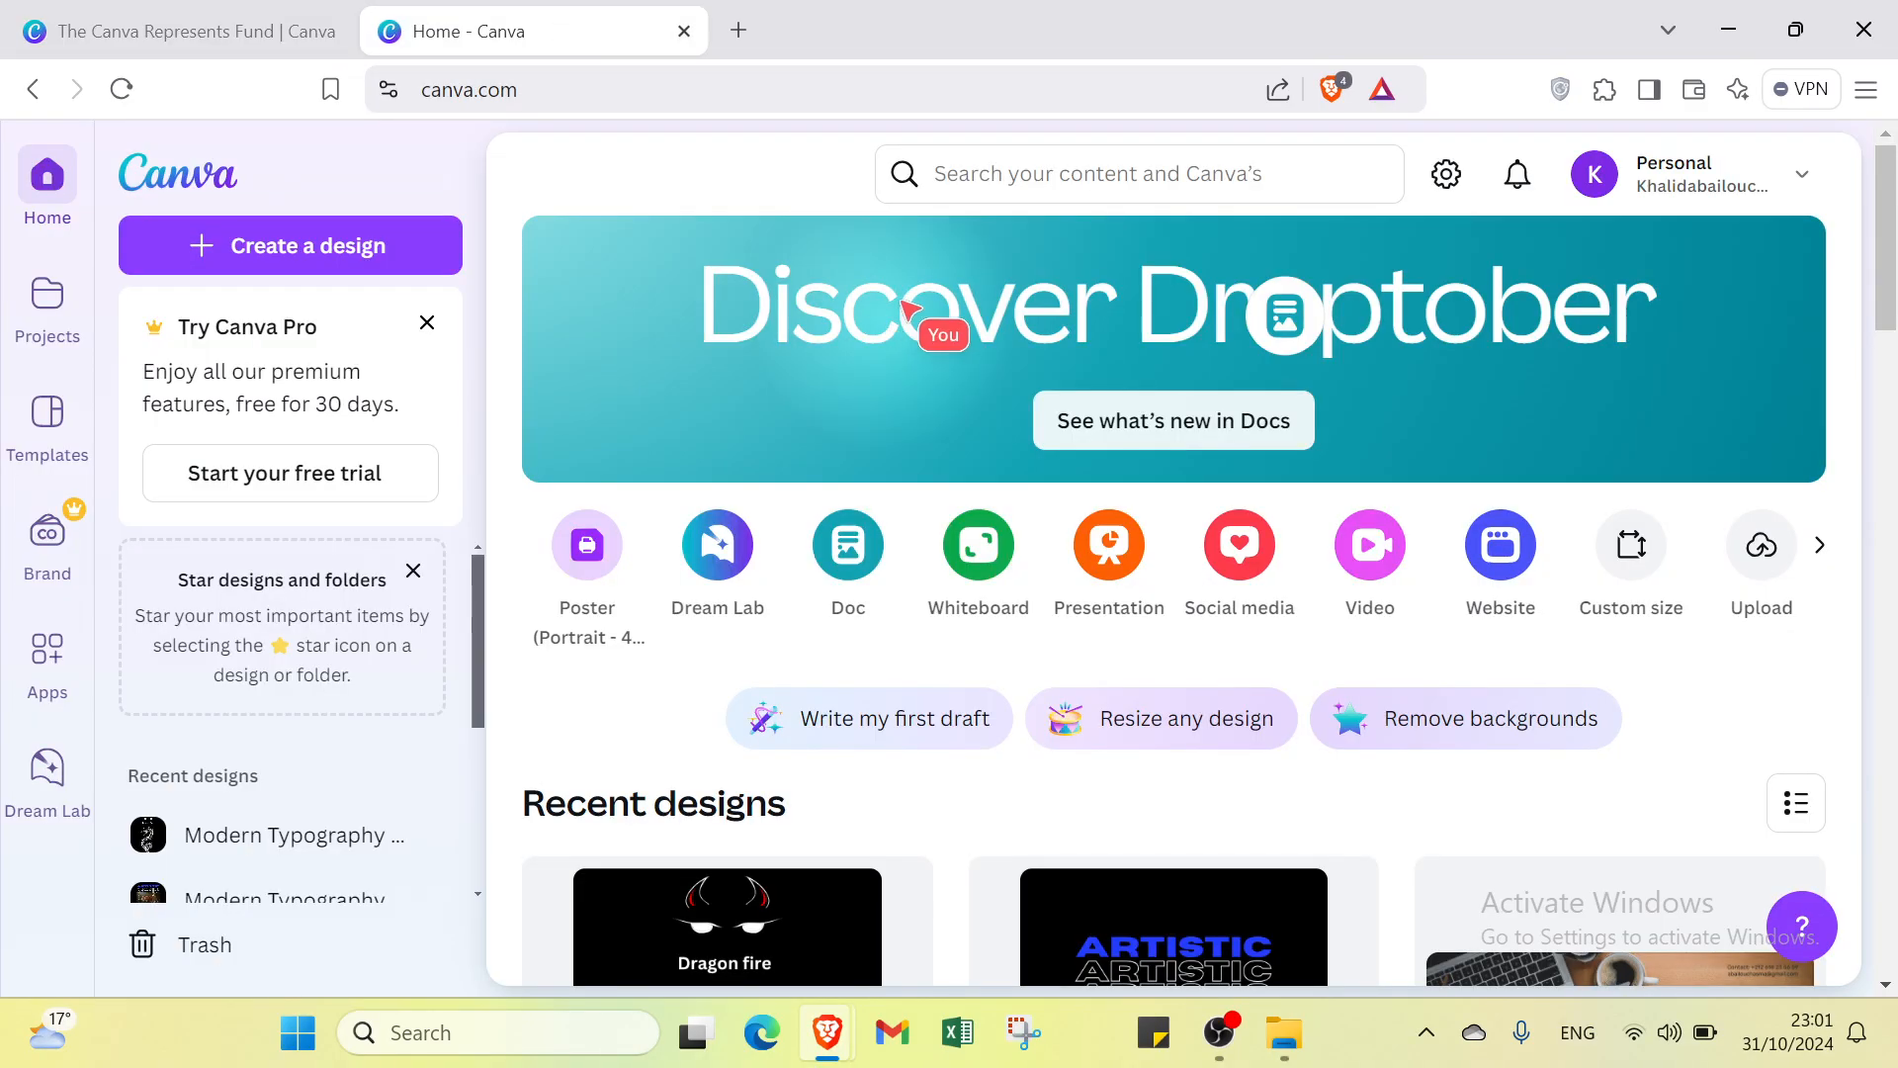
click(899, 174)
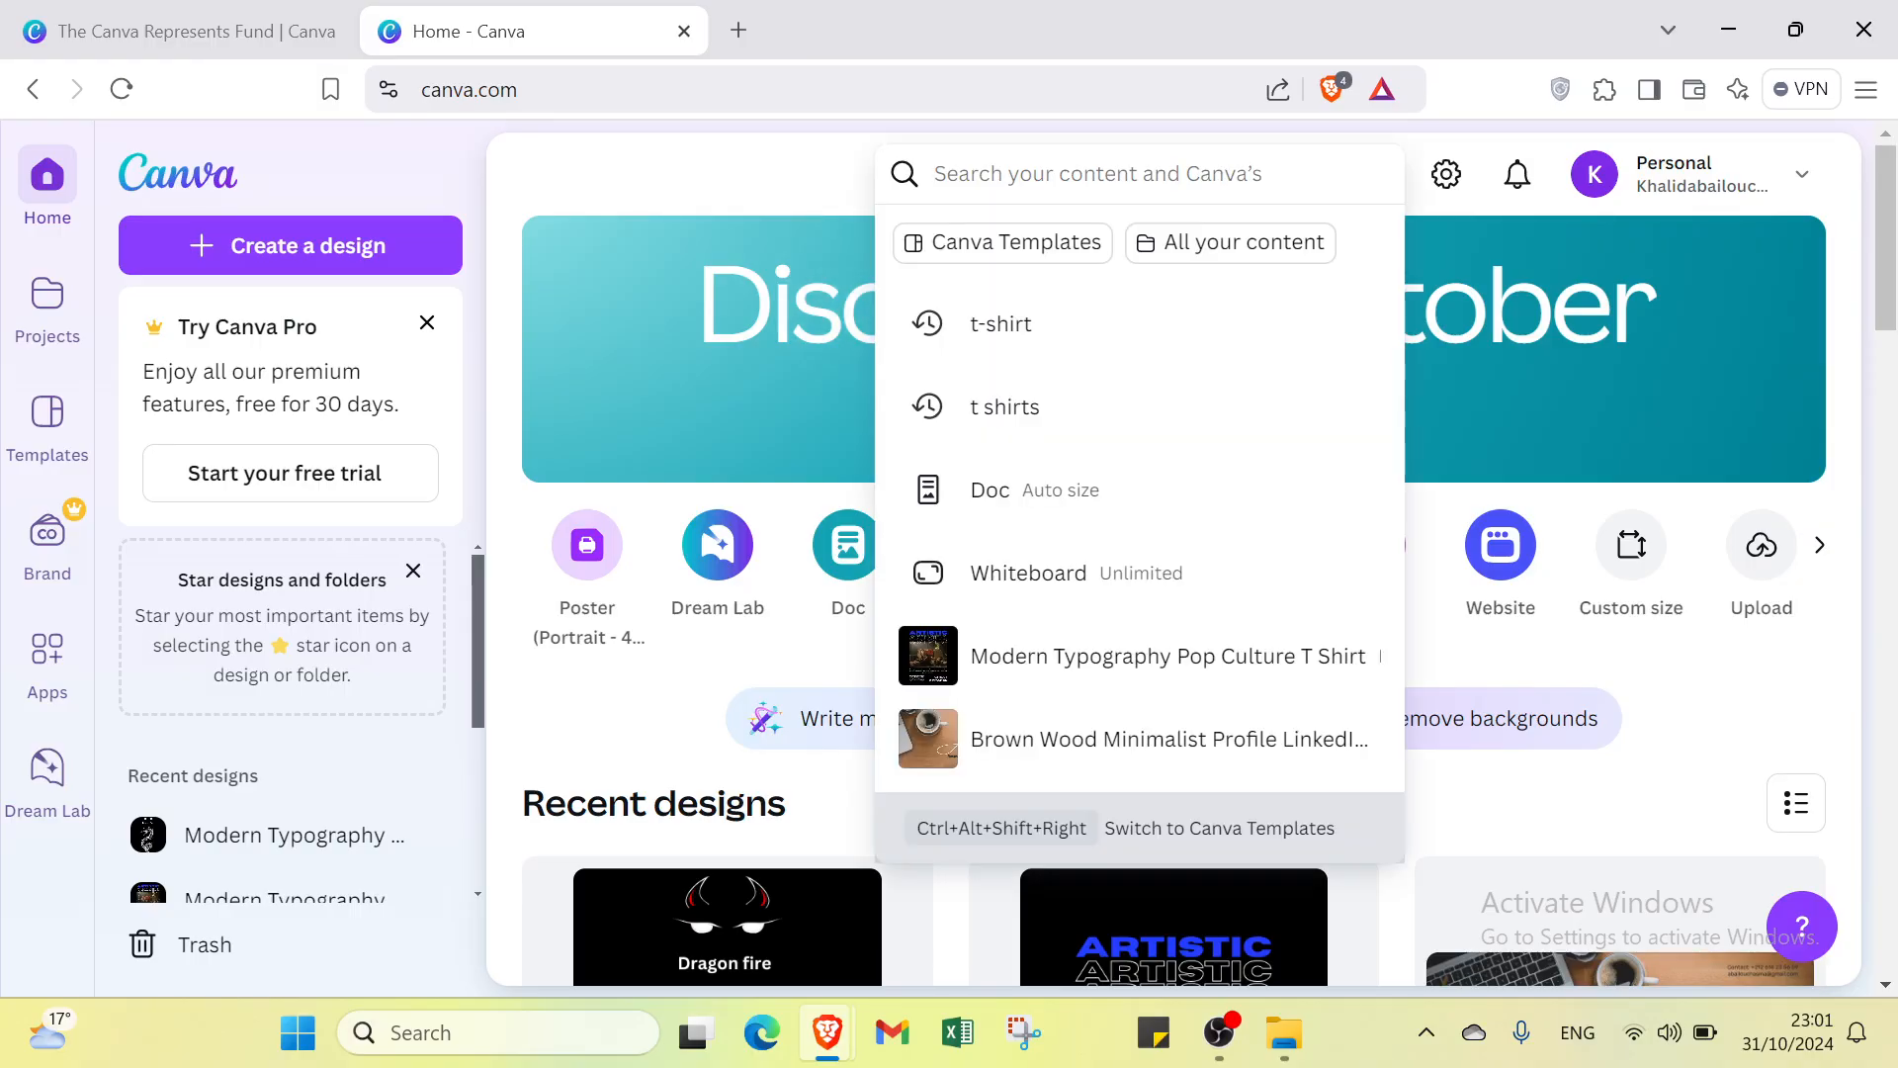
click(1029, 323)
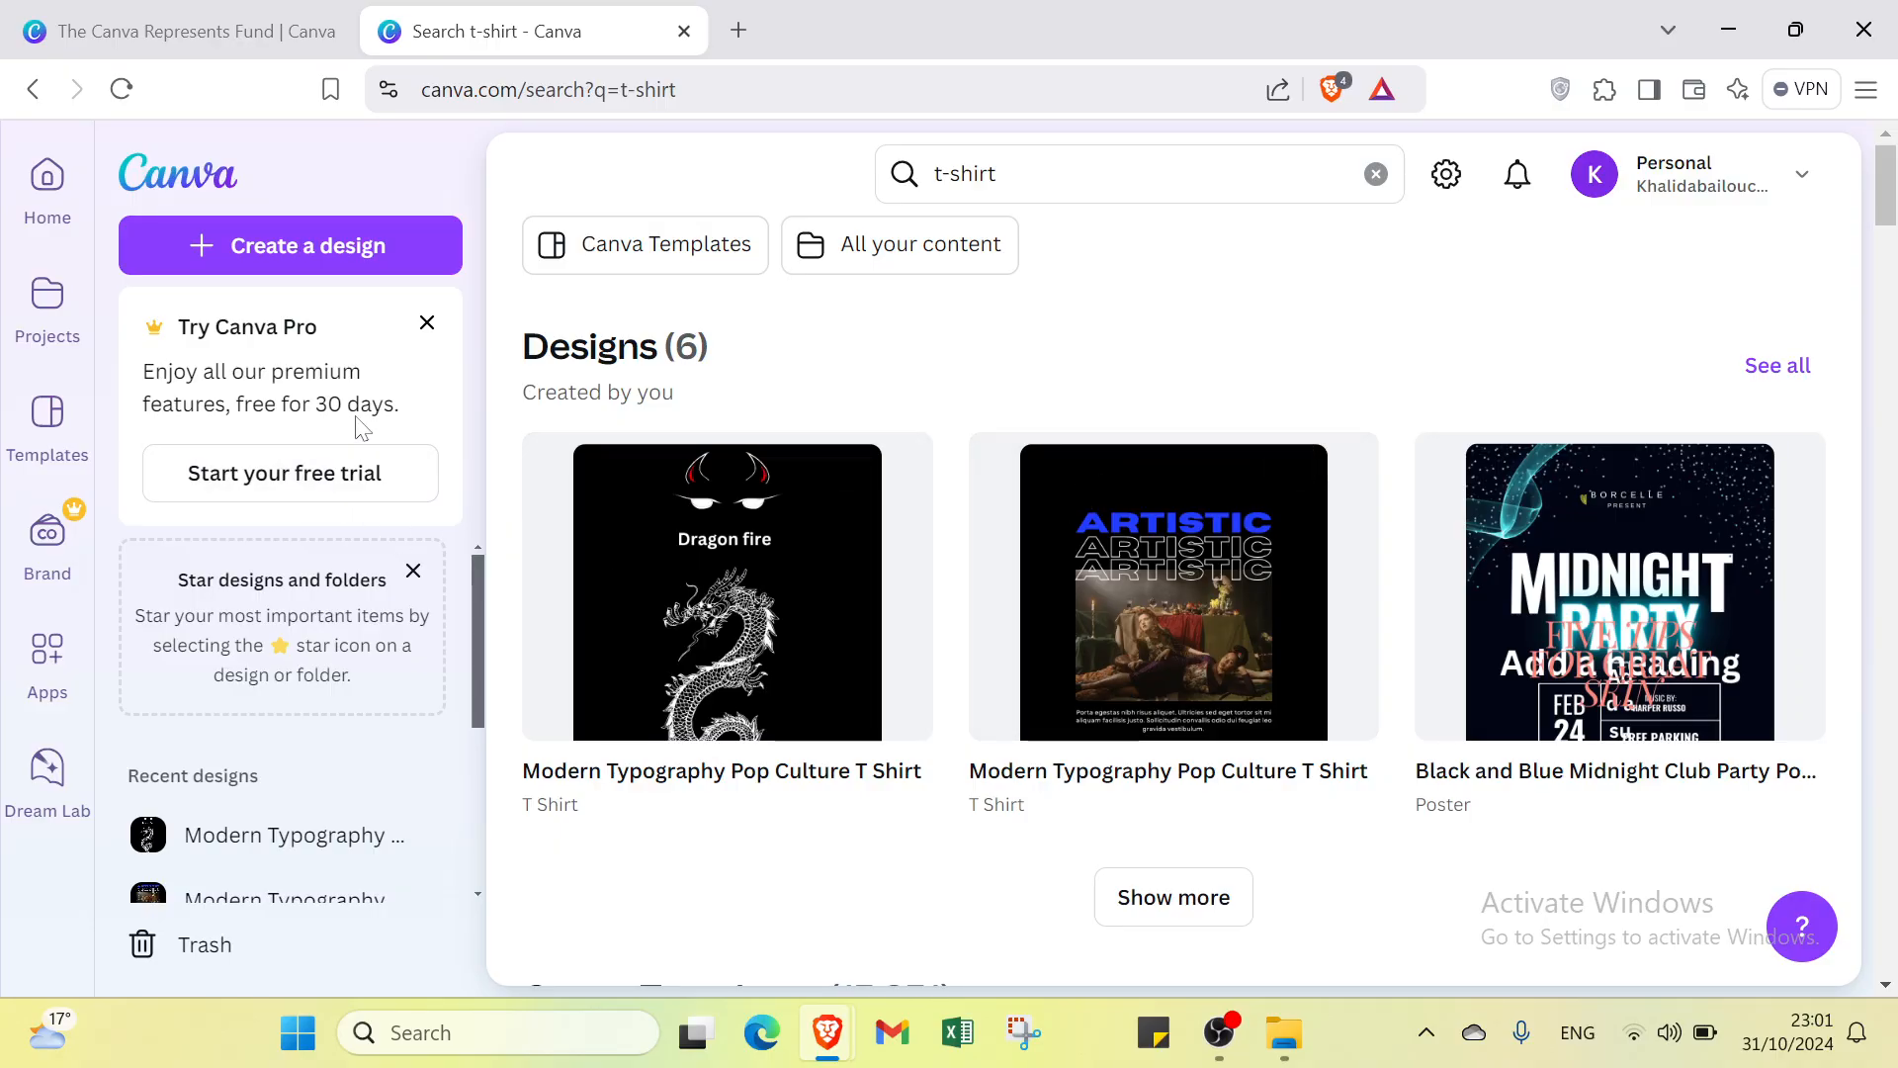
- Show the full list of Canva templates matching the t-shirt search
scroll(1059, 453, down, 5)
scroll(1059, 454, down, 4)
scroll(1167, 425, up, 2)
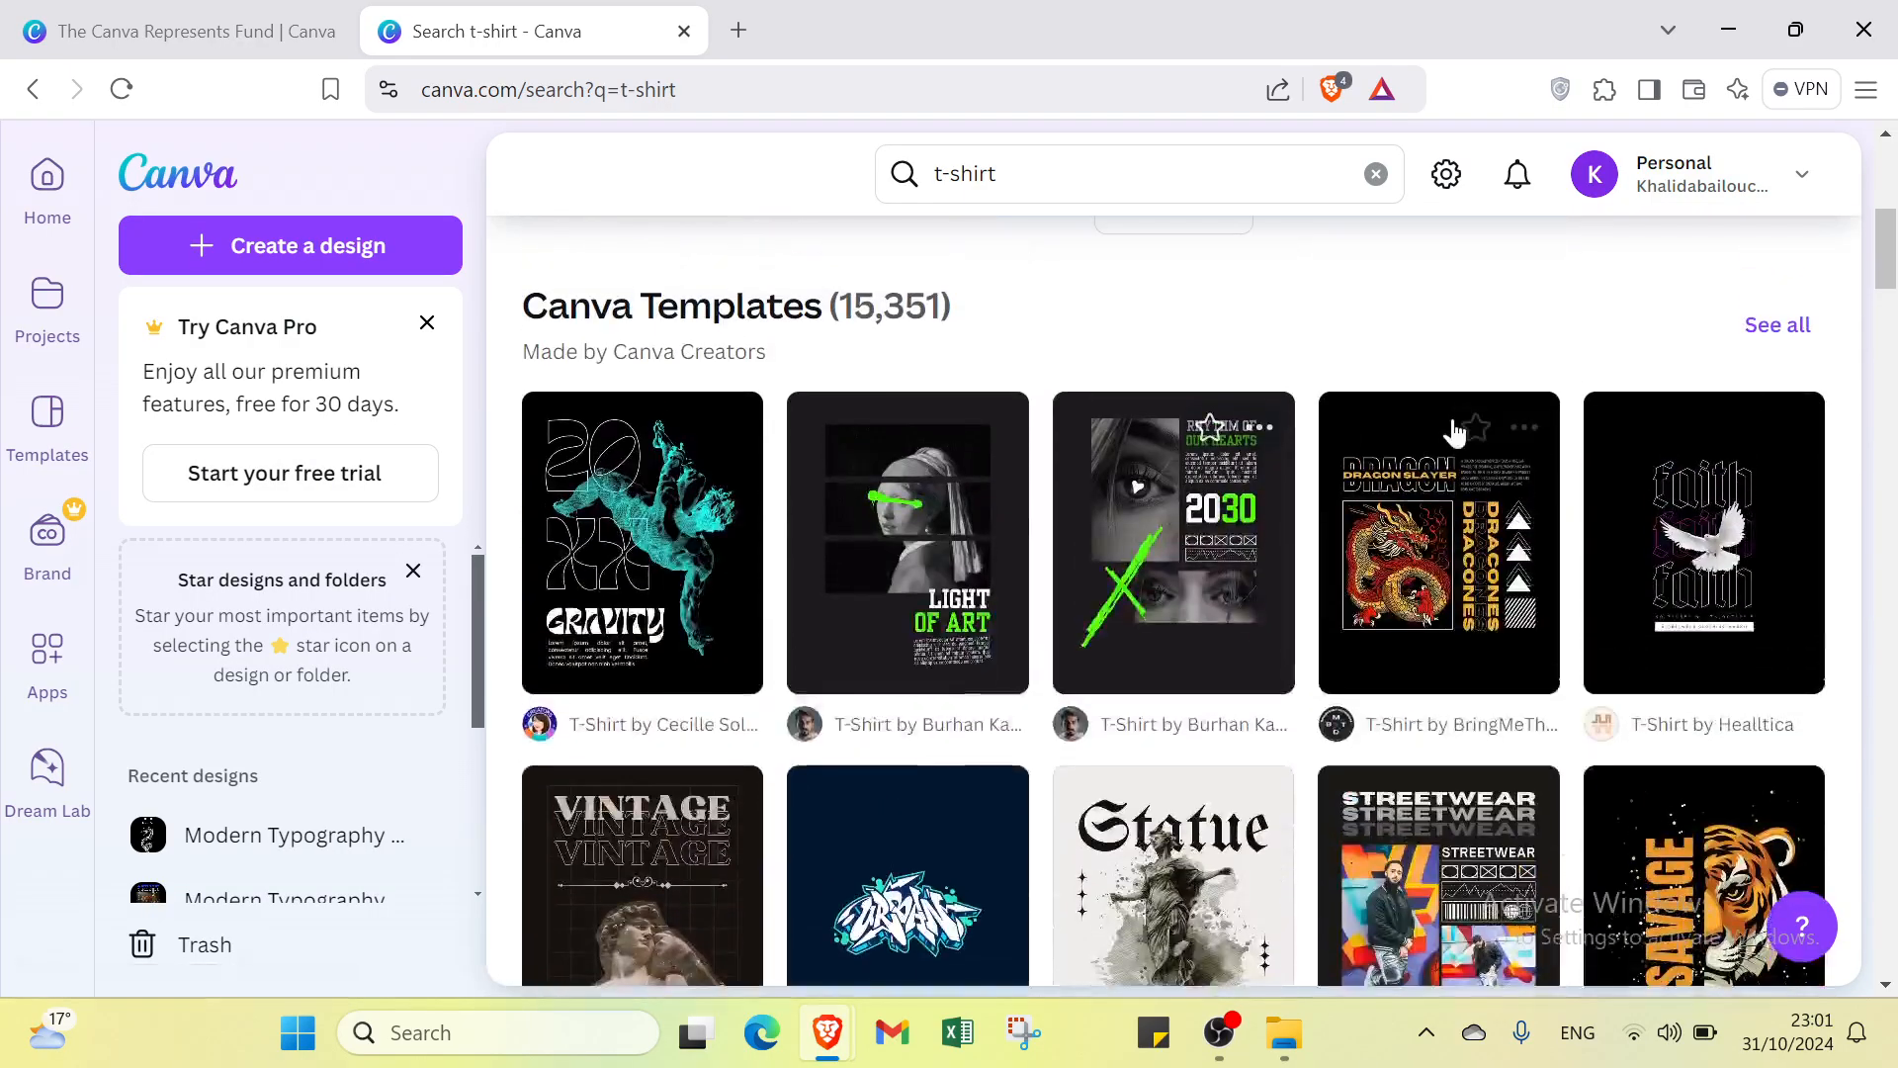
click(1784, 330)
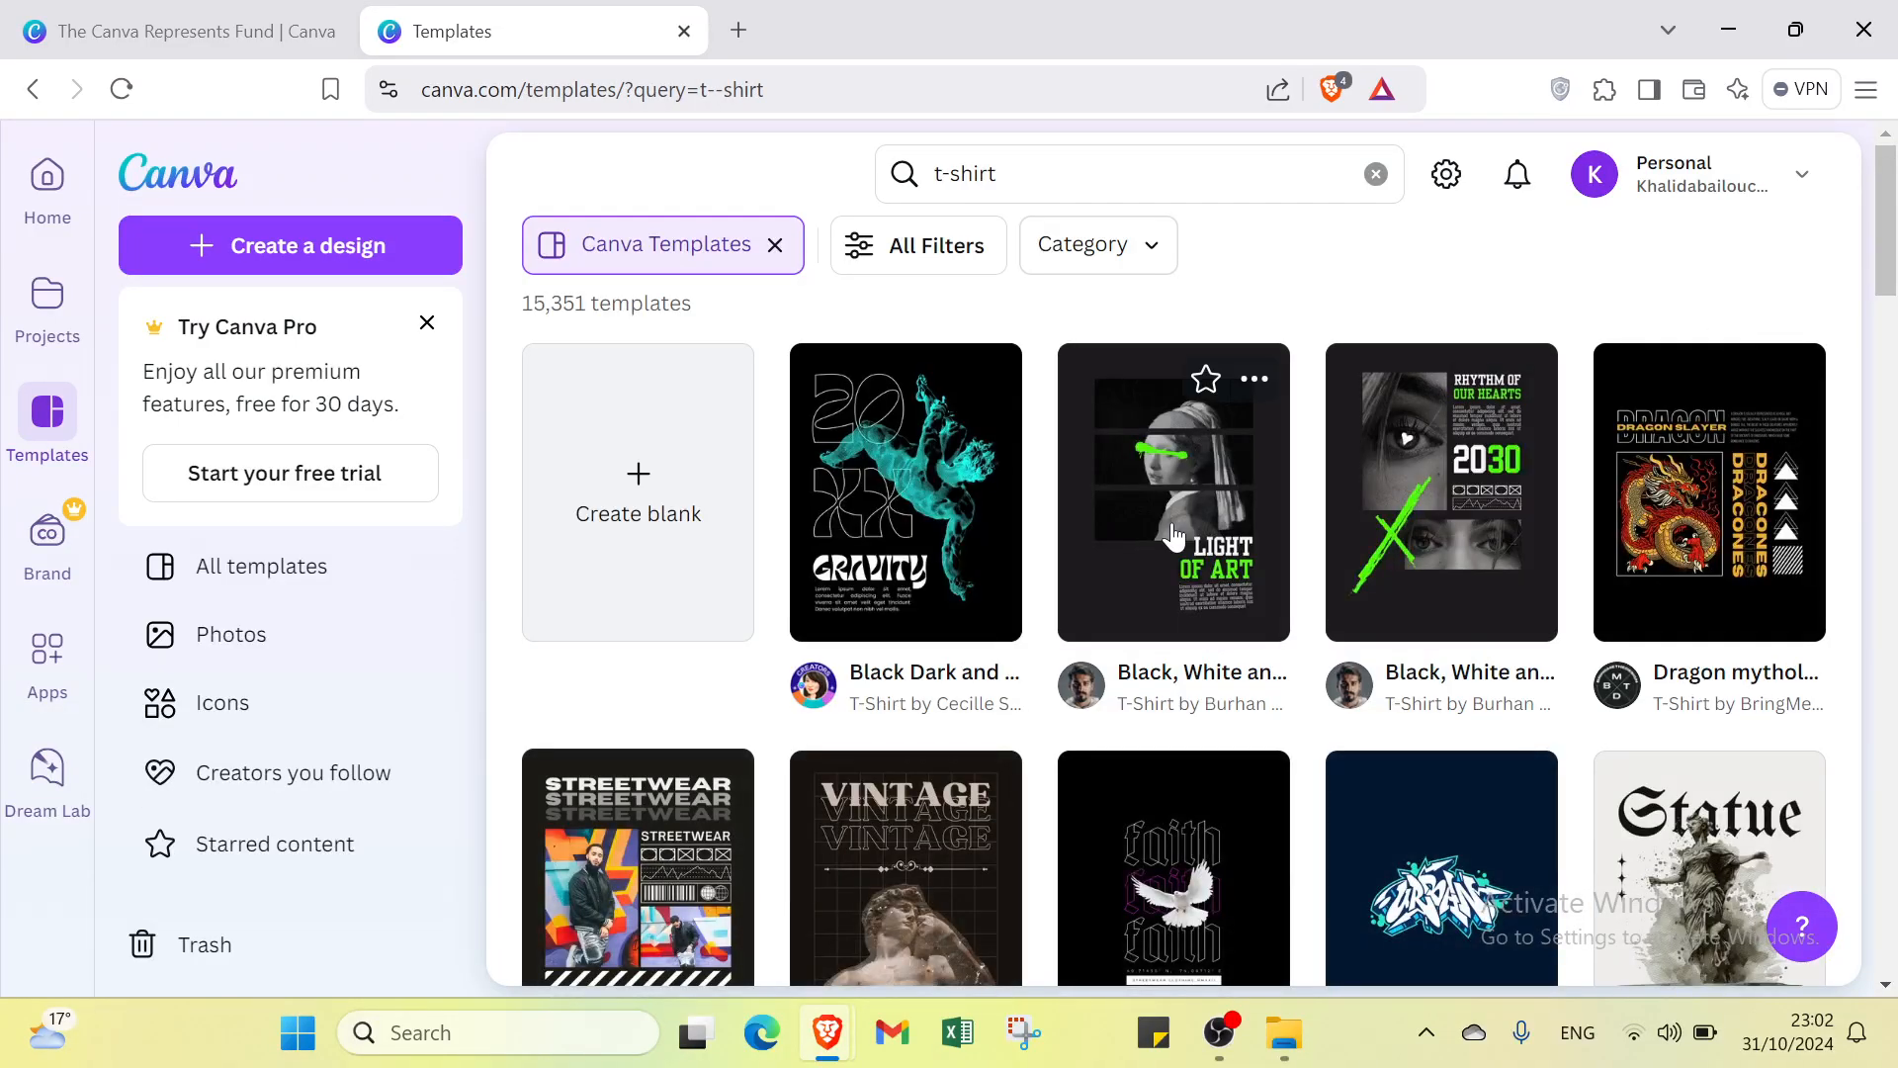
- Look over the t-shirt template thumbnails in the full results list
scroll(991, 546, down, 3)
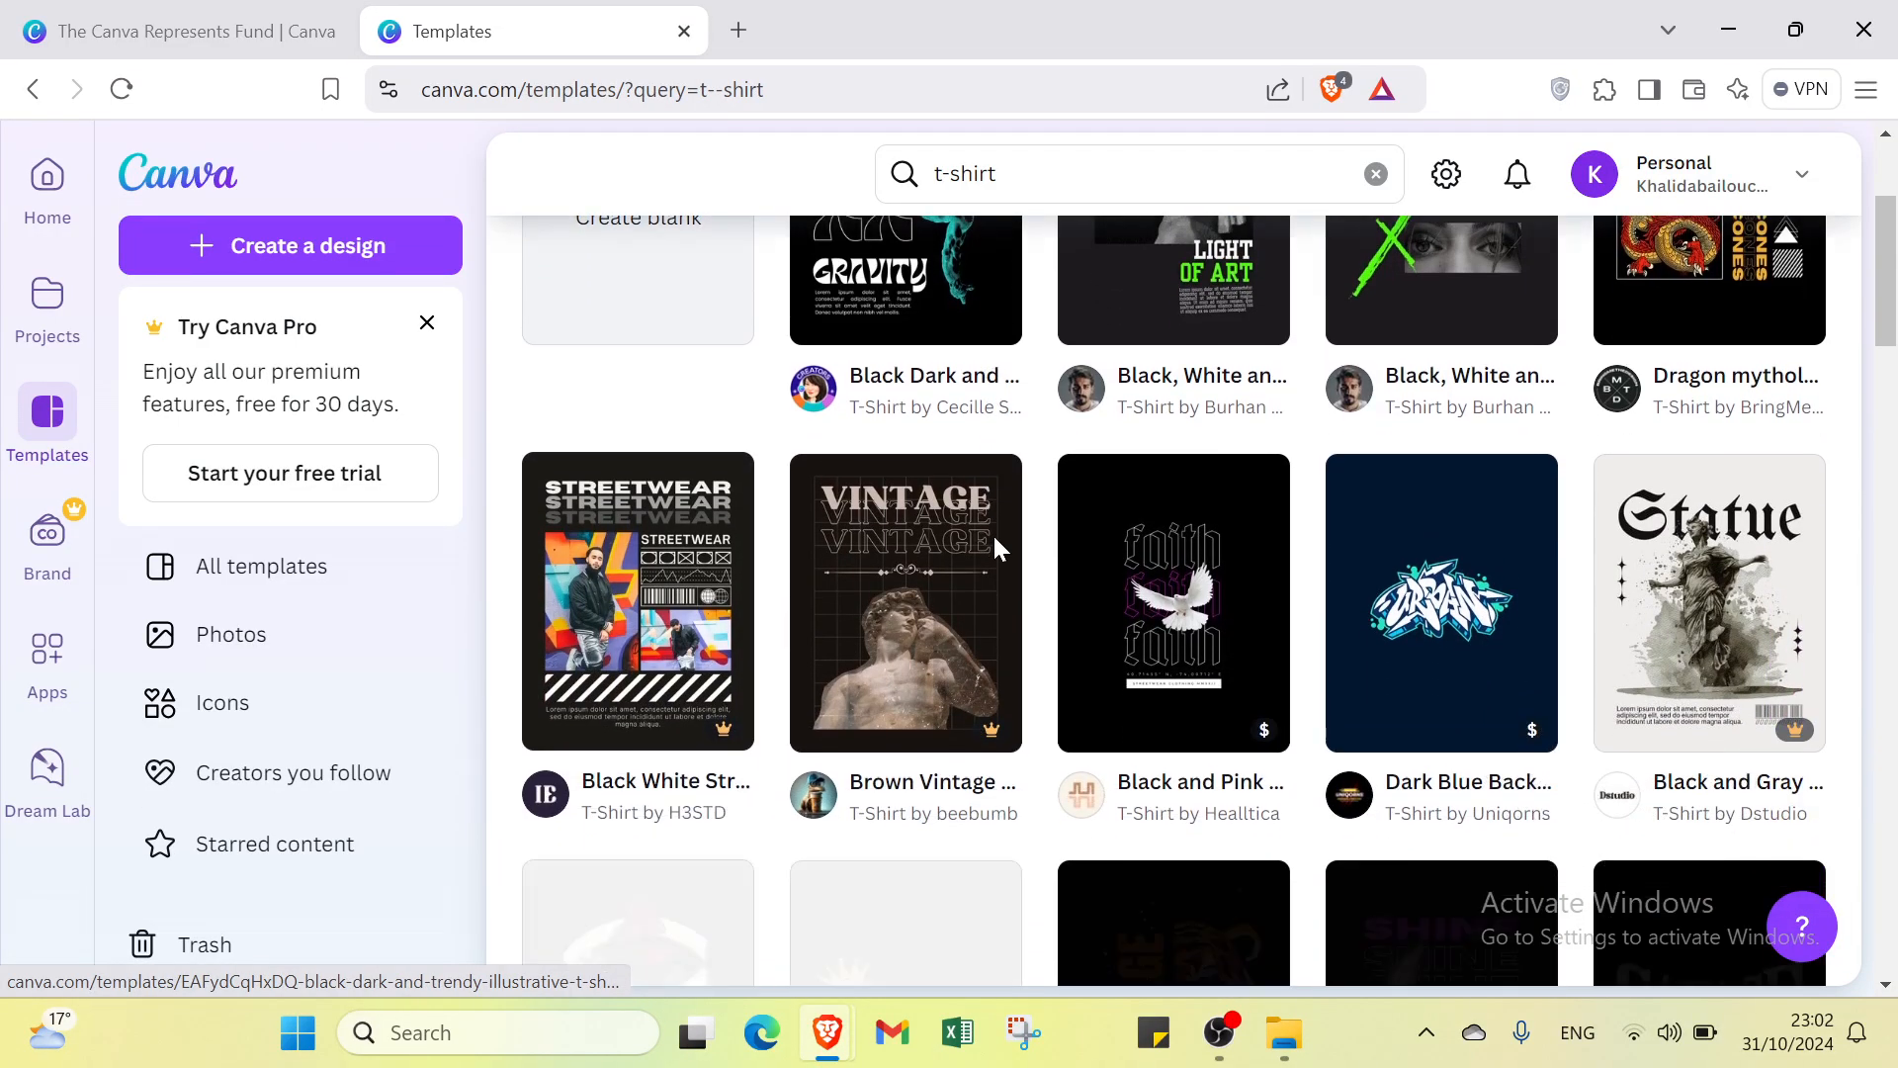
scroll(1621, 598, down, 5)
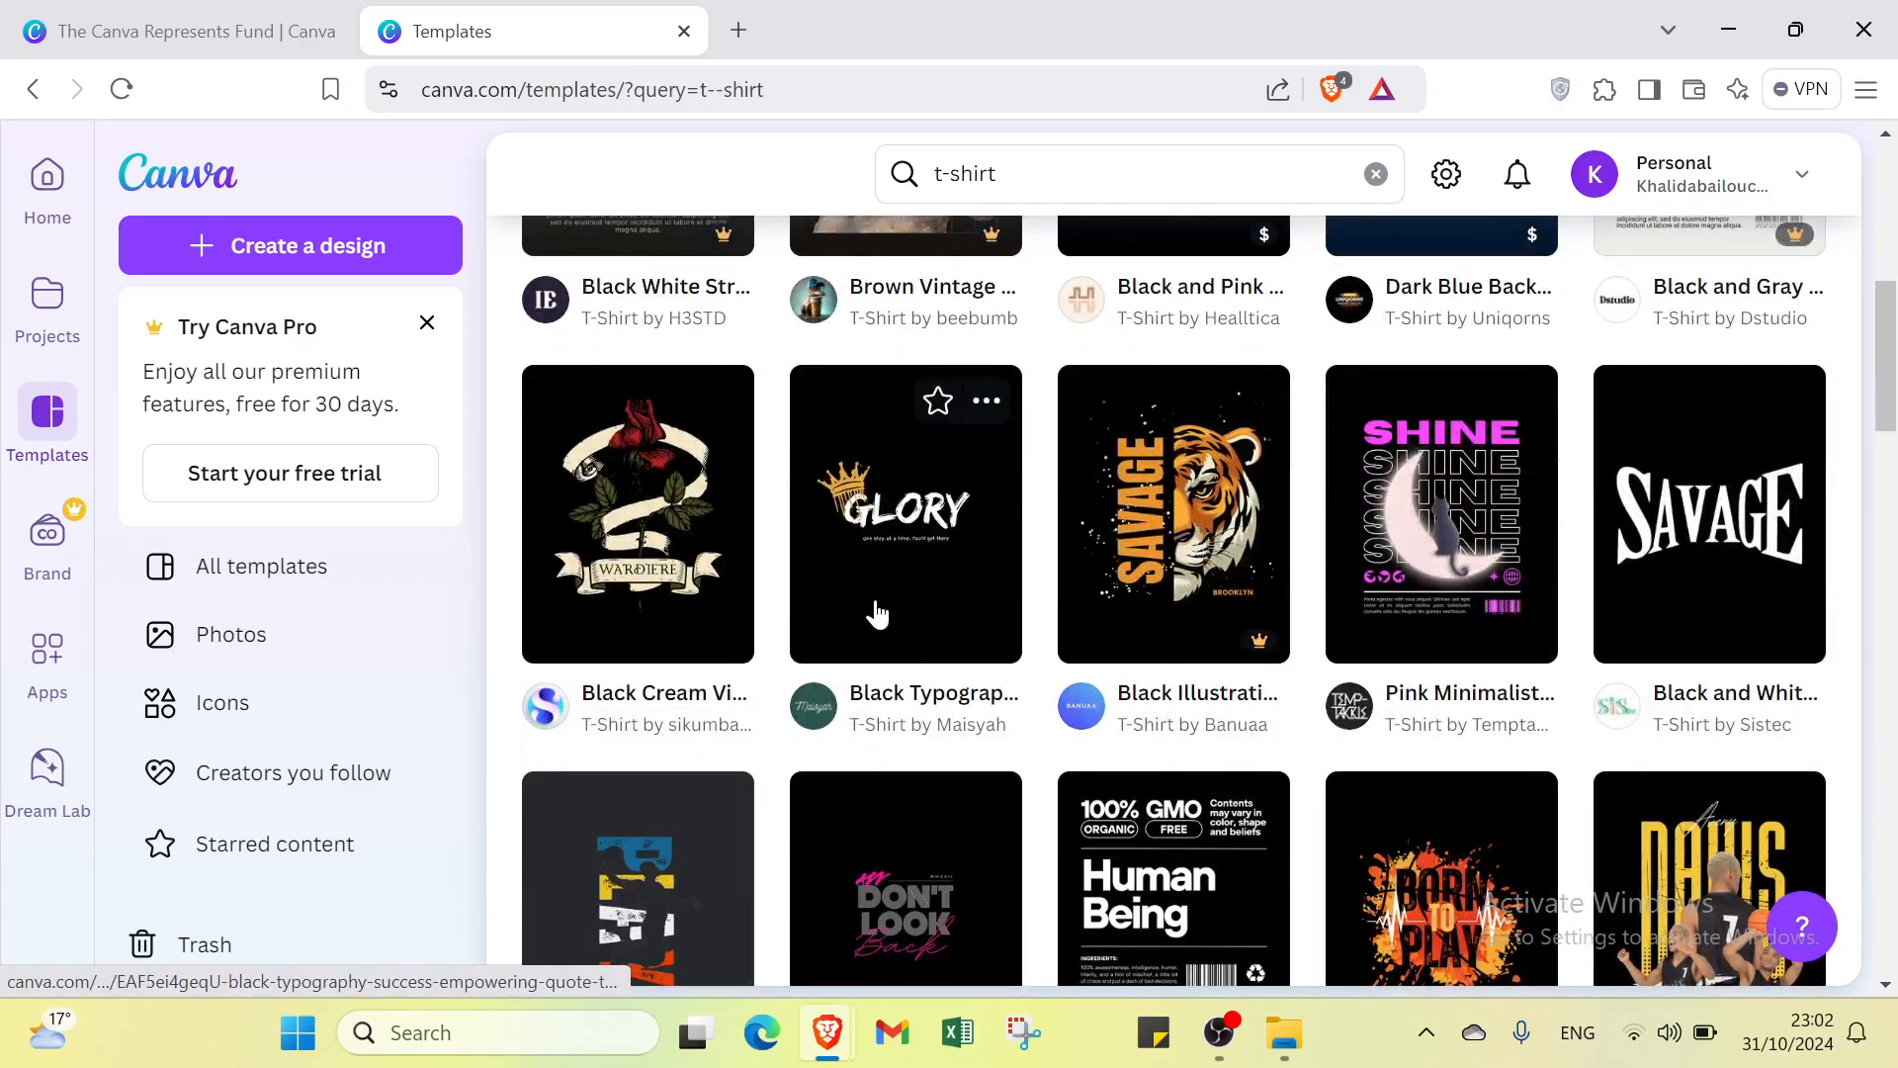
scroll(1265, 621, up, 4)
scroll(1266, 620, up, 4)
scroll(1006, 558, down, 8)
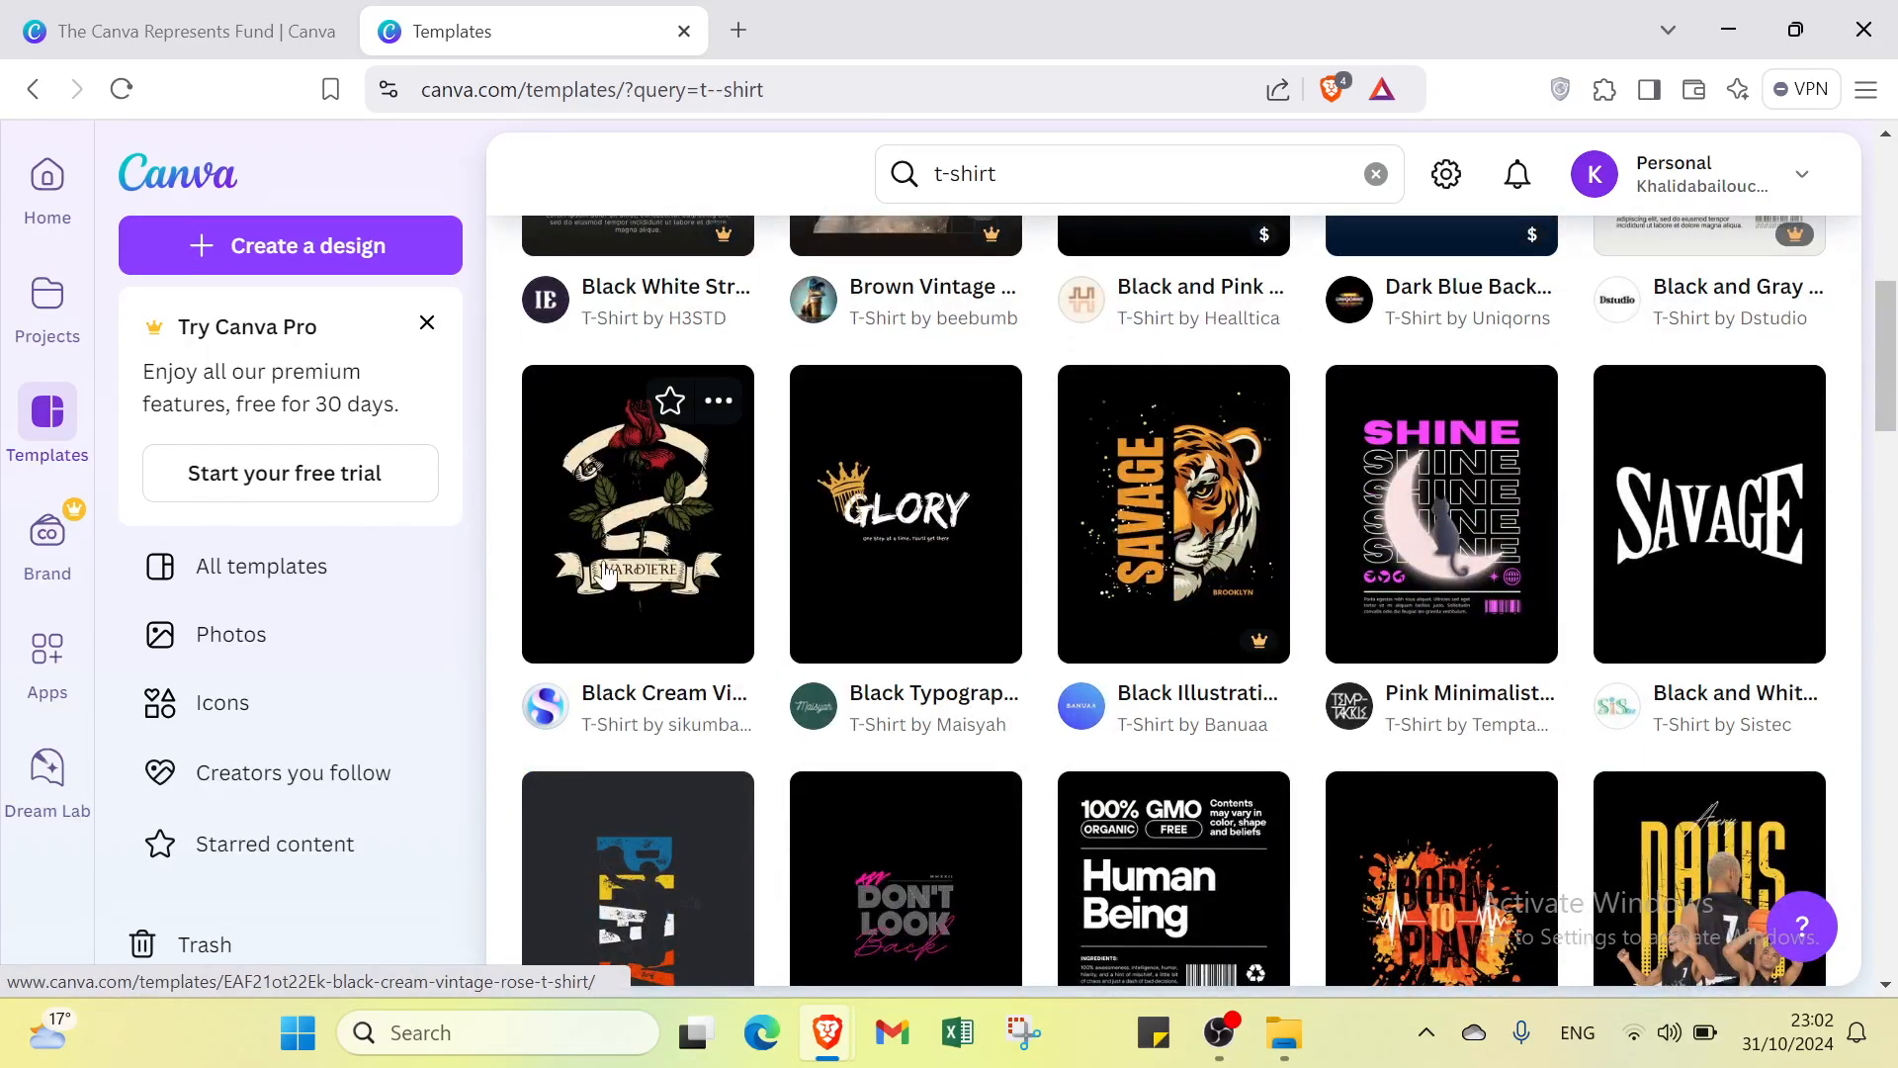
scroll(638, 541, up, 5)
scroll(638, 542, up, 3)
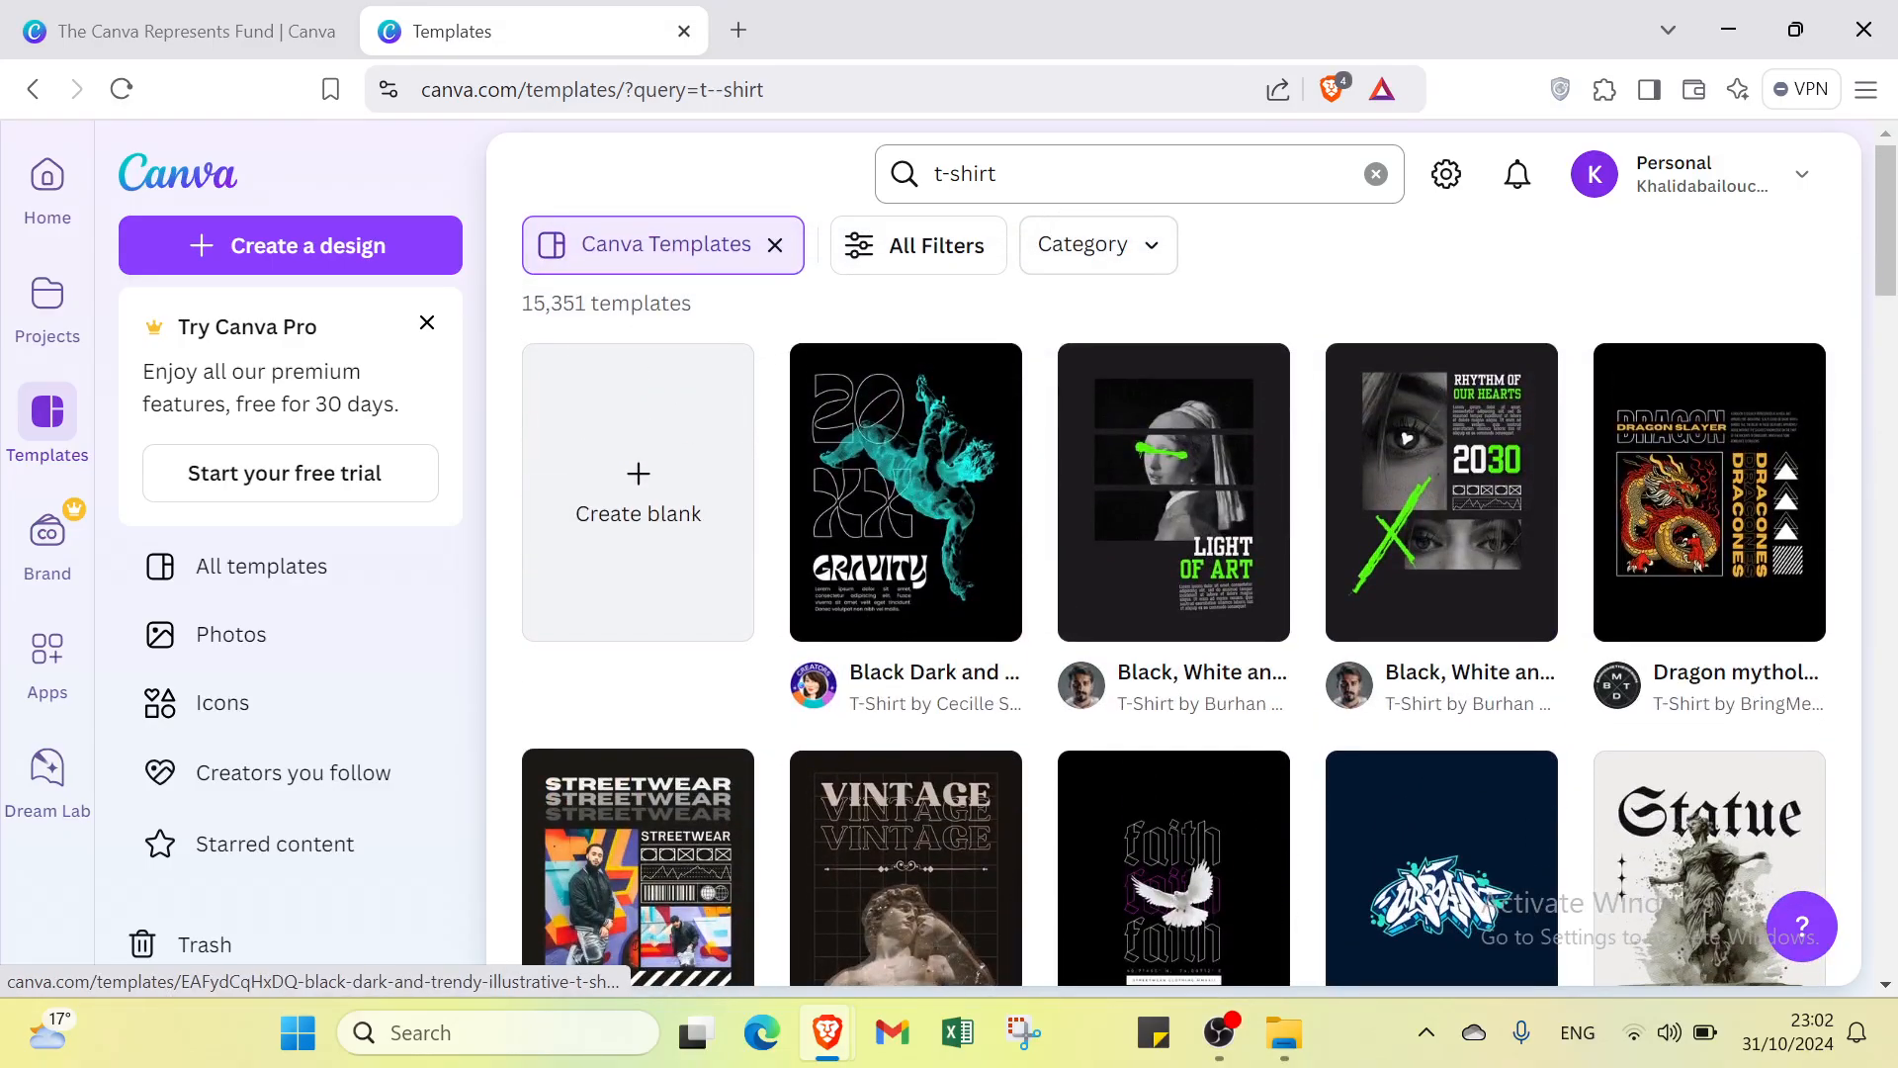
- Filter the t-shirt templates to free ones in black and apply the filters
click(924, 251)
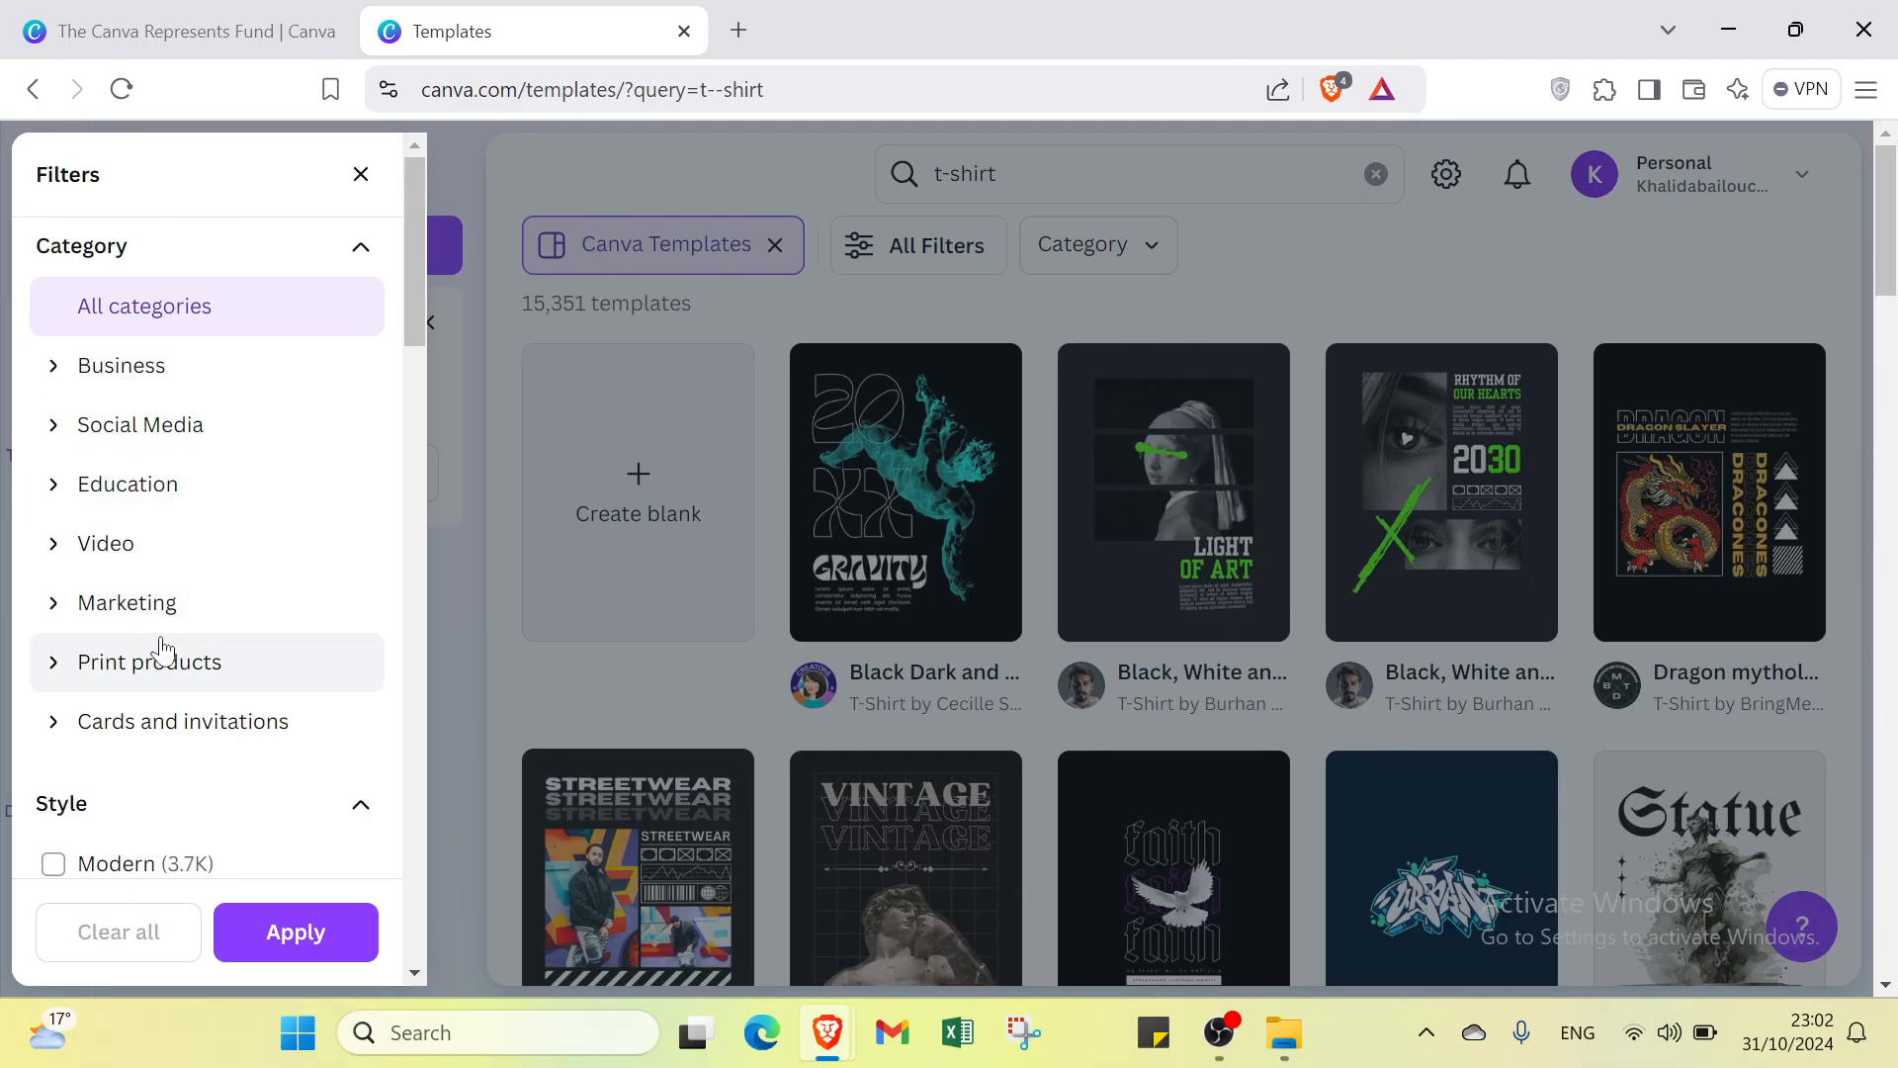
scroll(148, 710, down, 4)
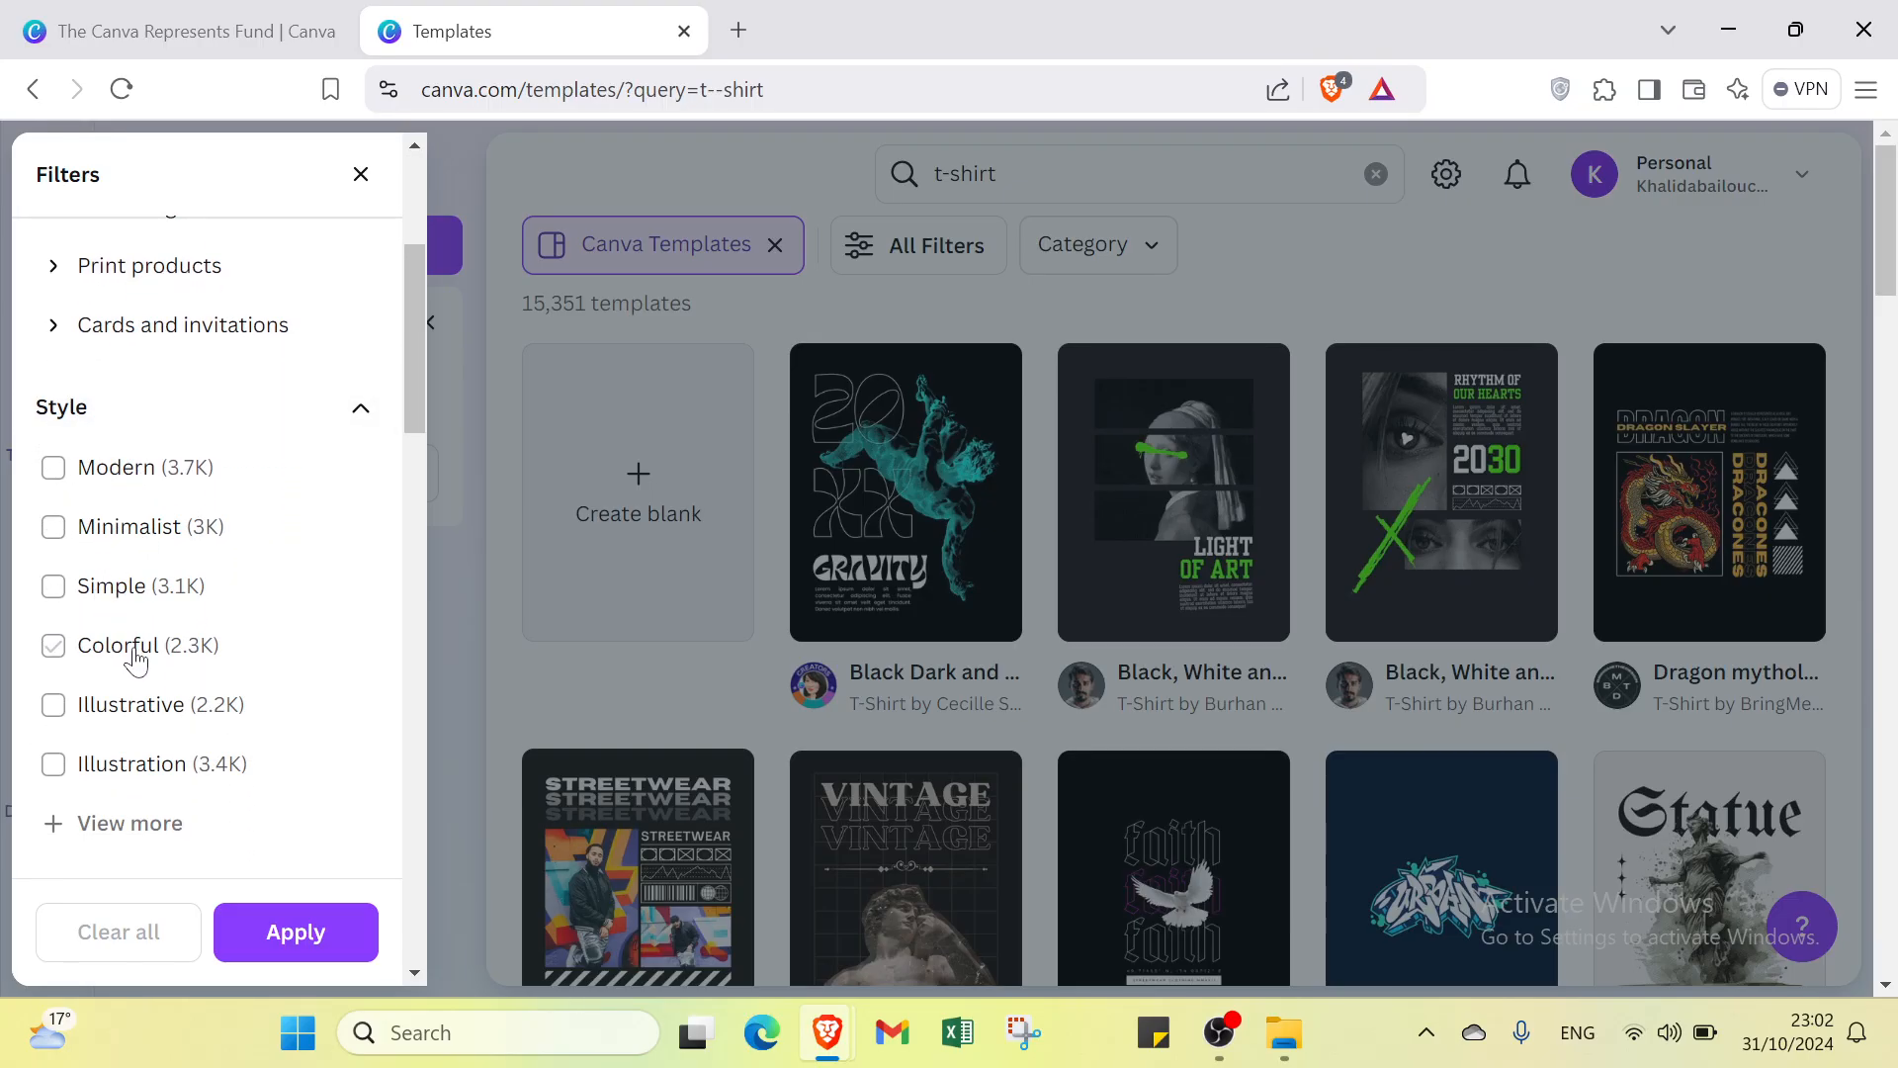
scroll(134, 747, down, 1)
scroll(131, 750, down, 4)
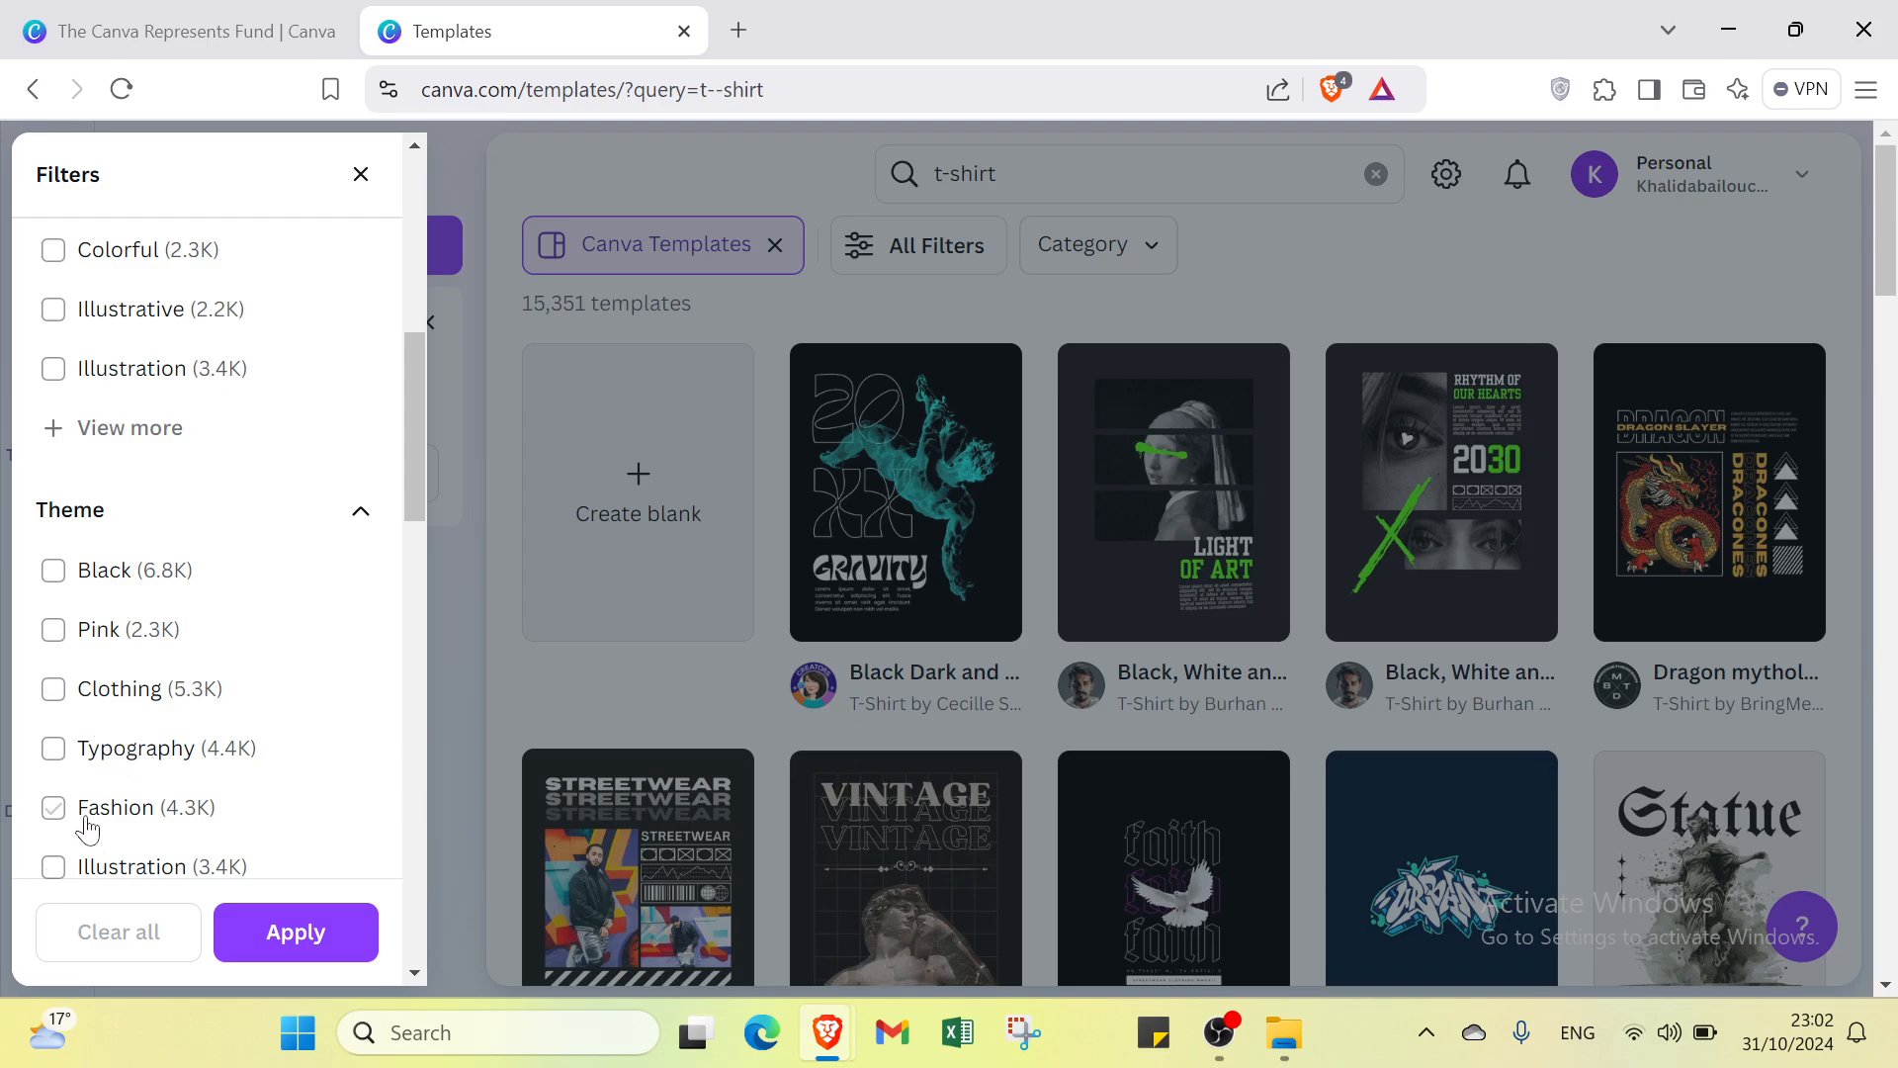
scroll(124, 790, down, 2)
scroll(140, 729, down, 4)
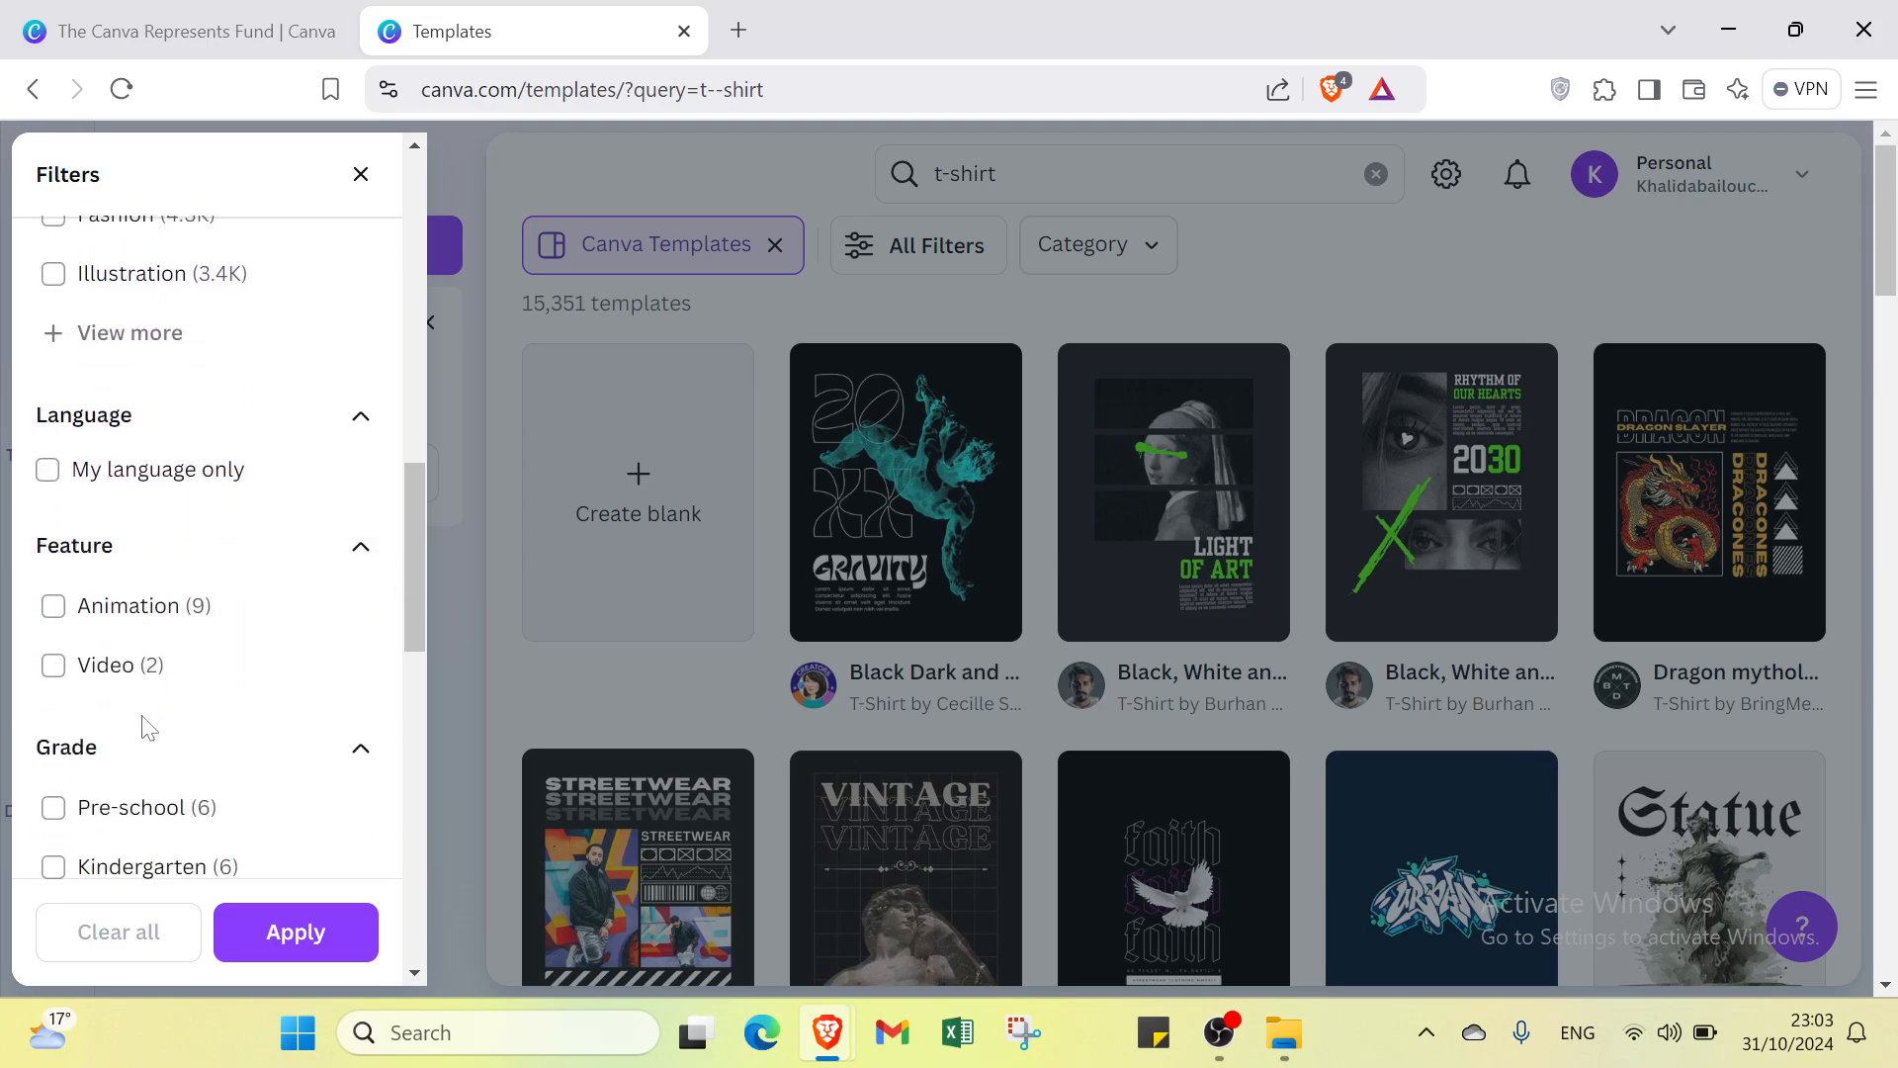
scroll(146, 728, down, 9)
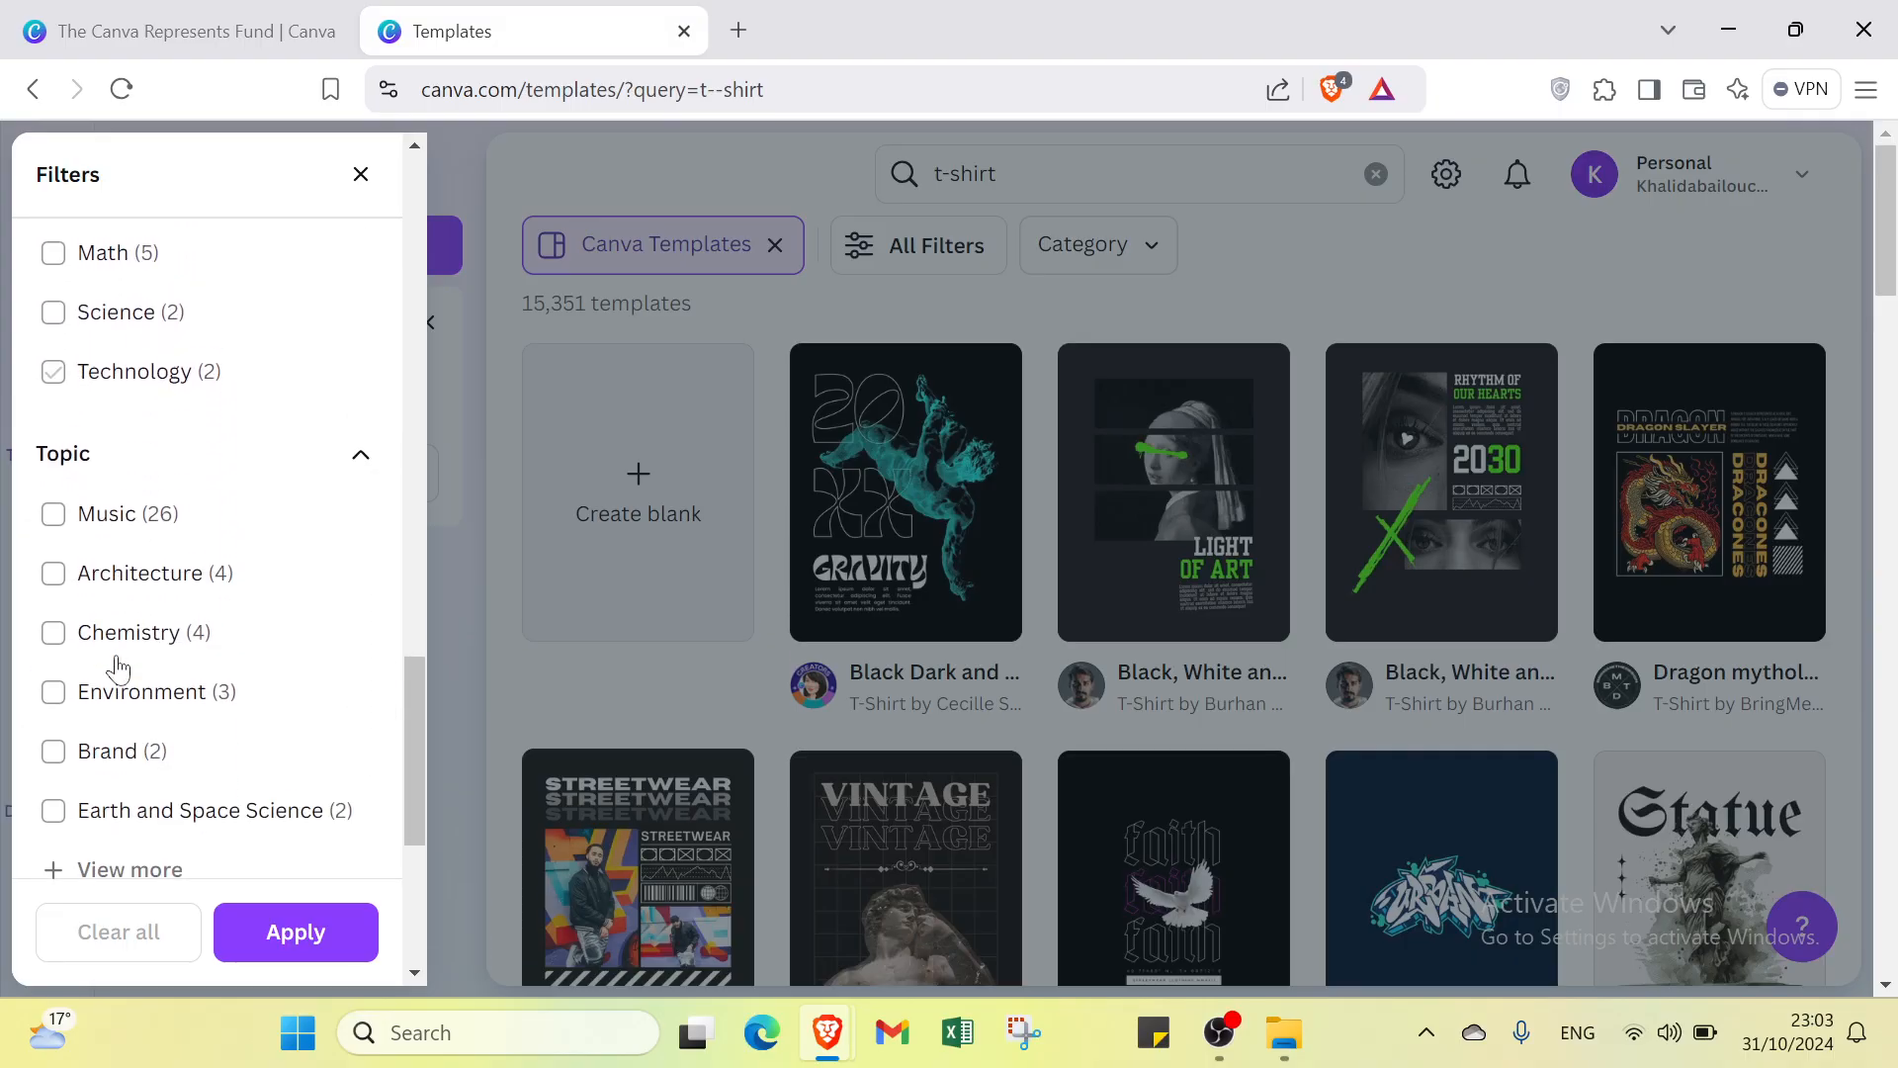
scroll(120, 664, down, 4)
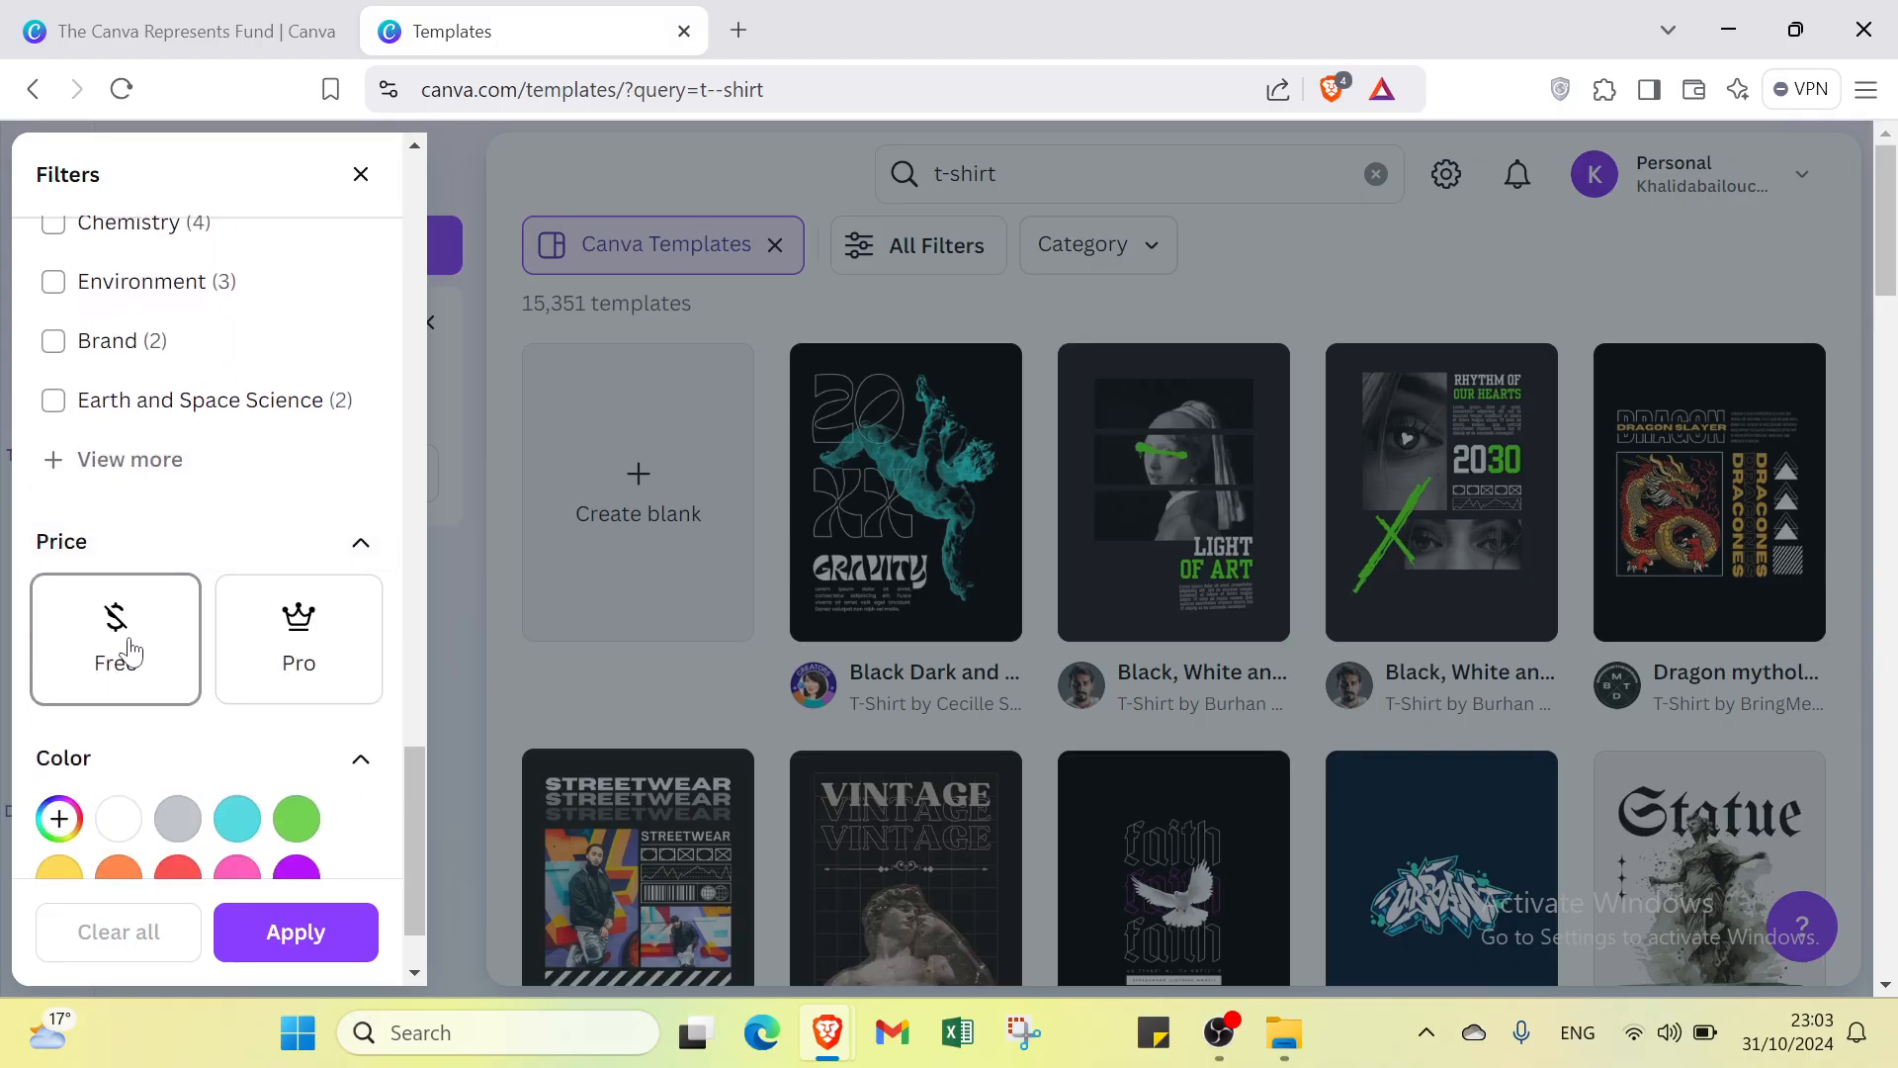
click(132, 653)
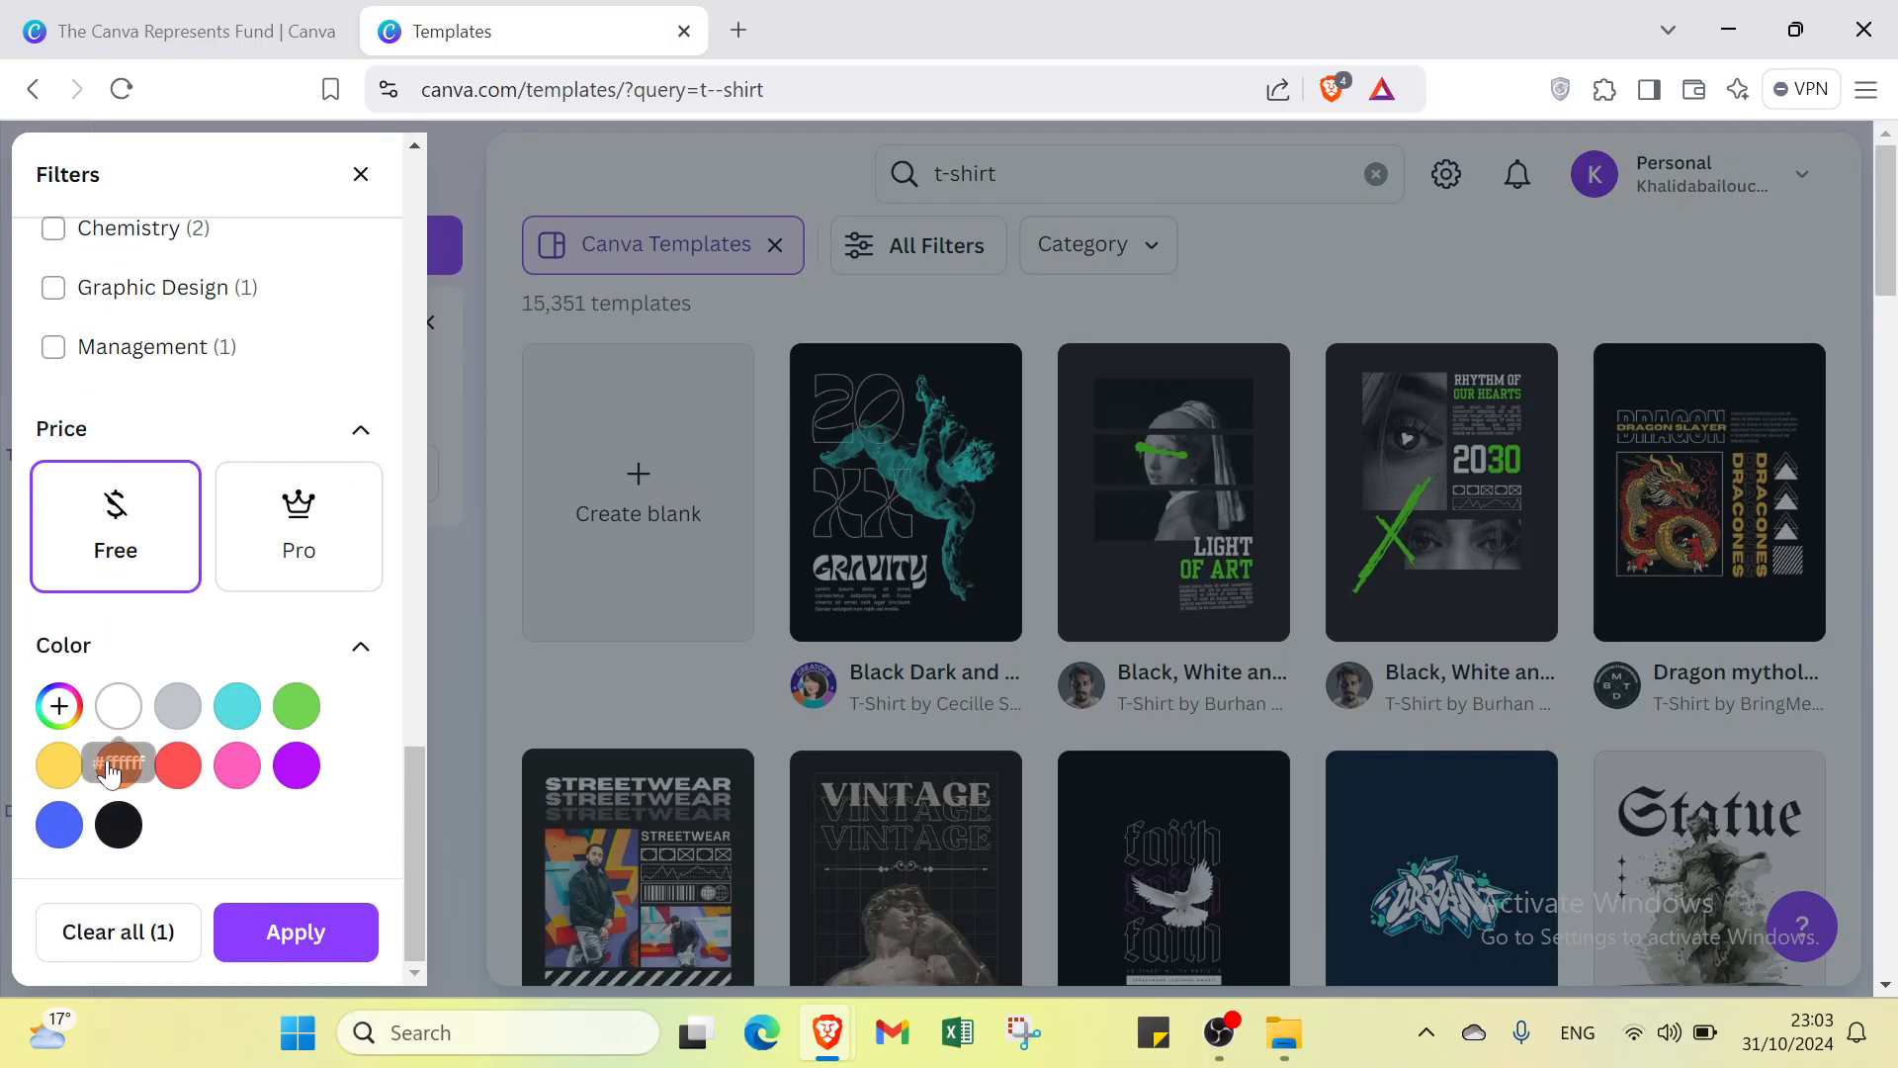
click(119, 824)
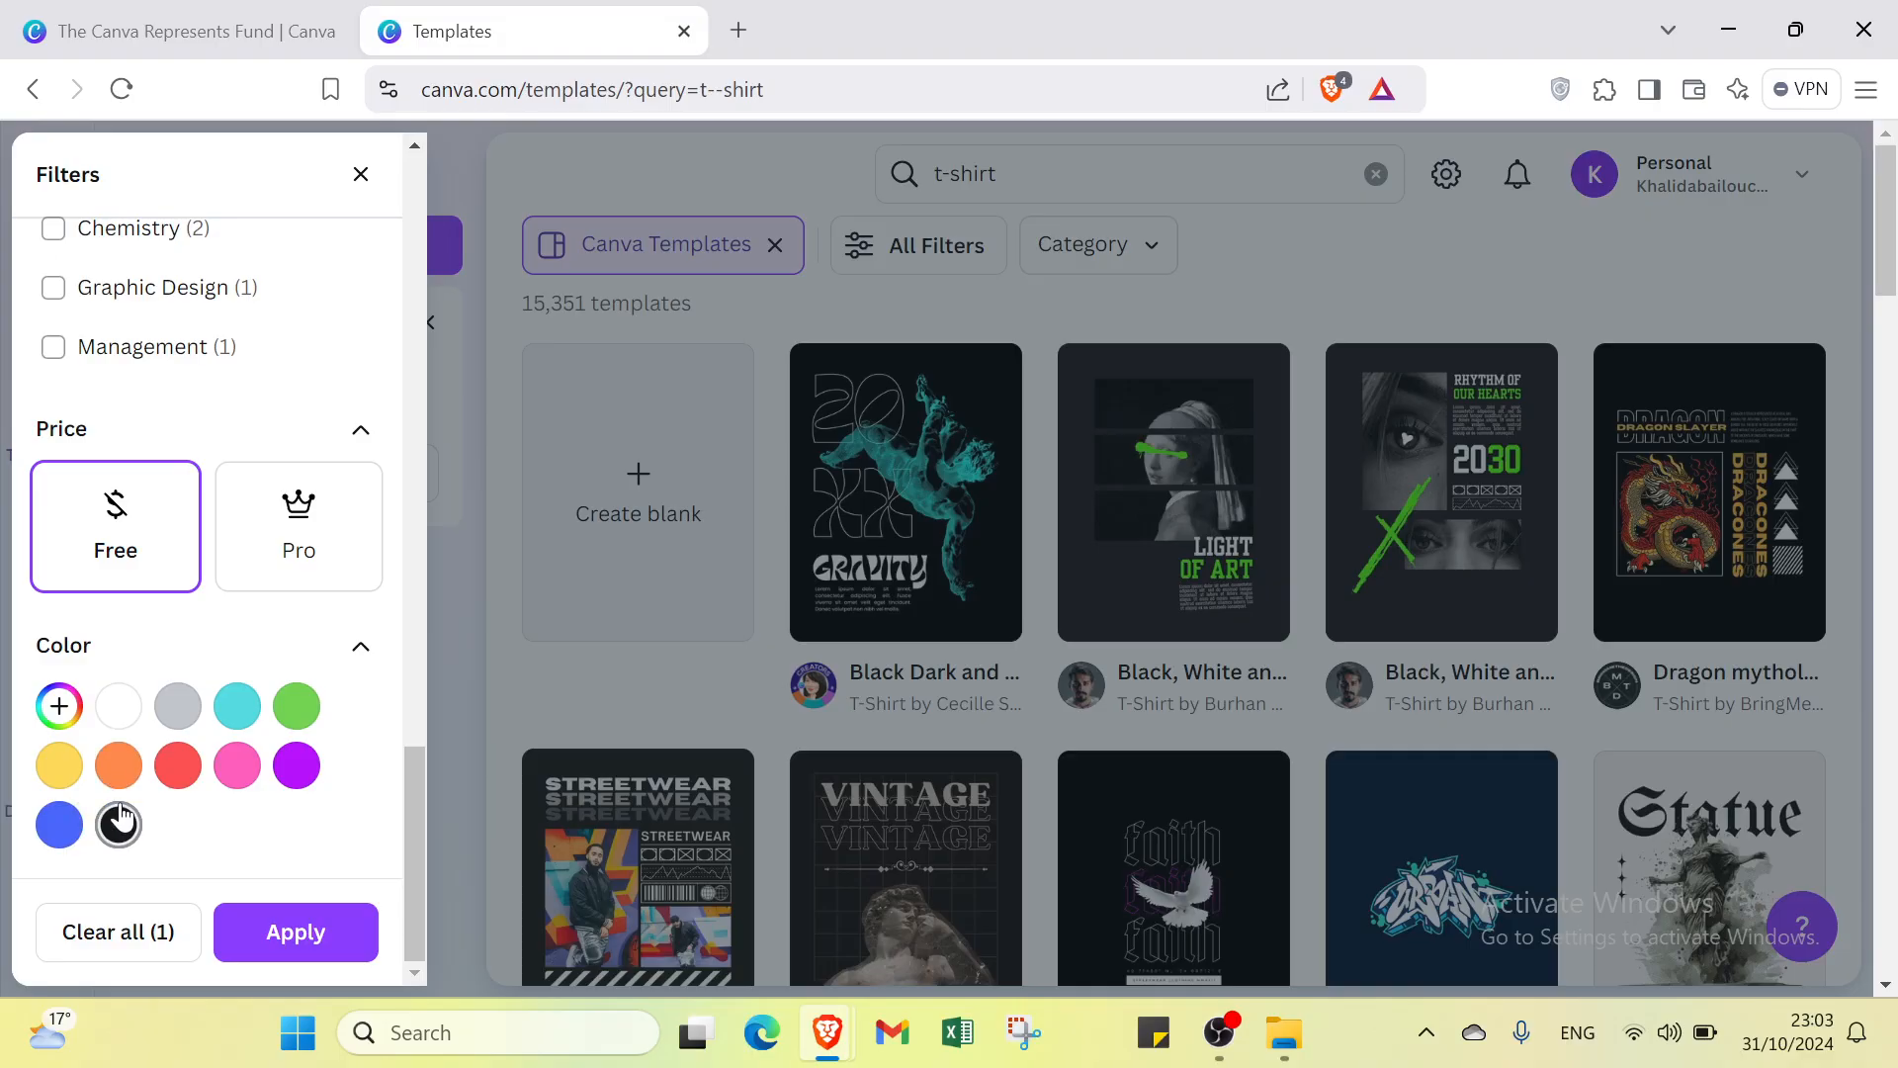
click(254, 952)
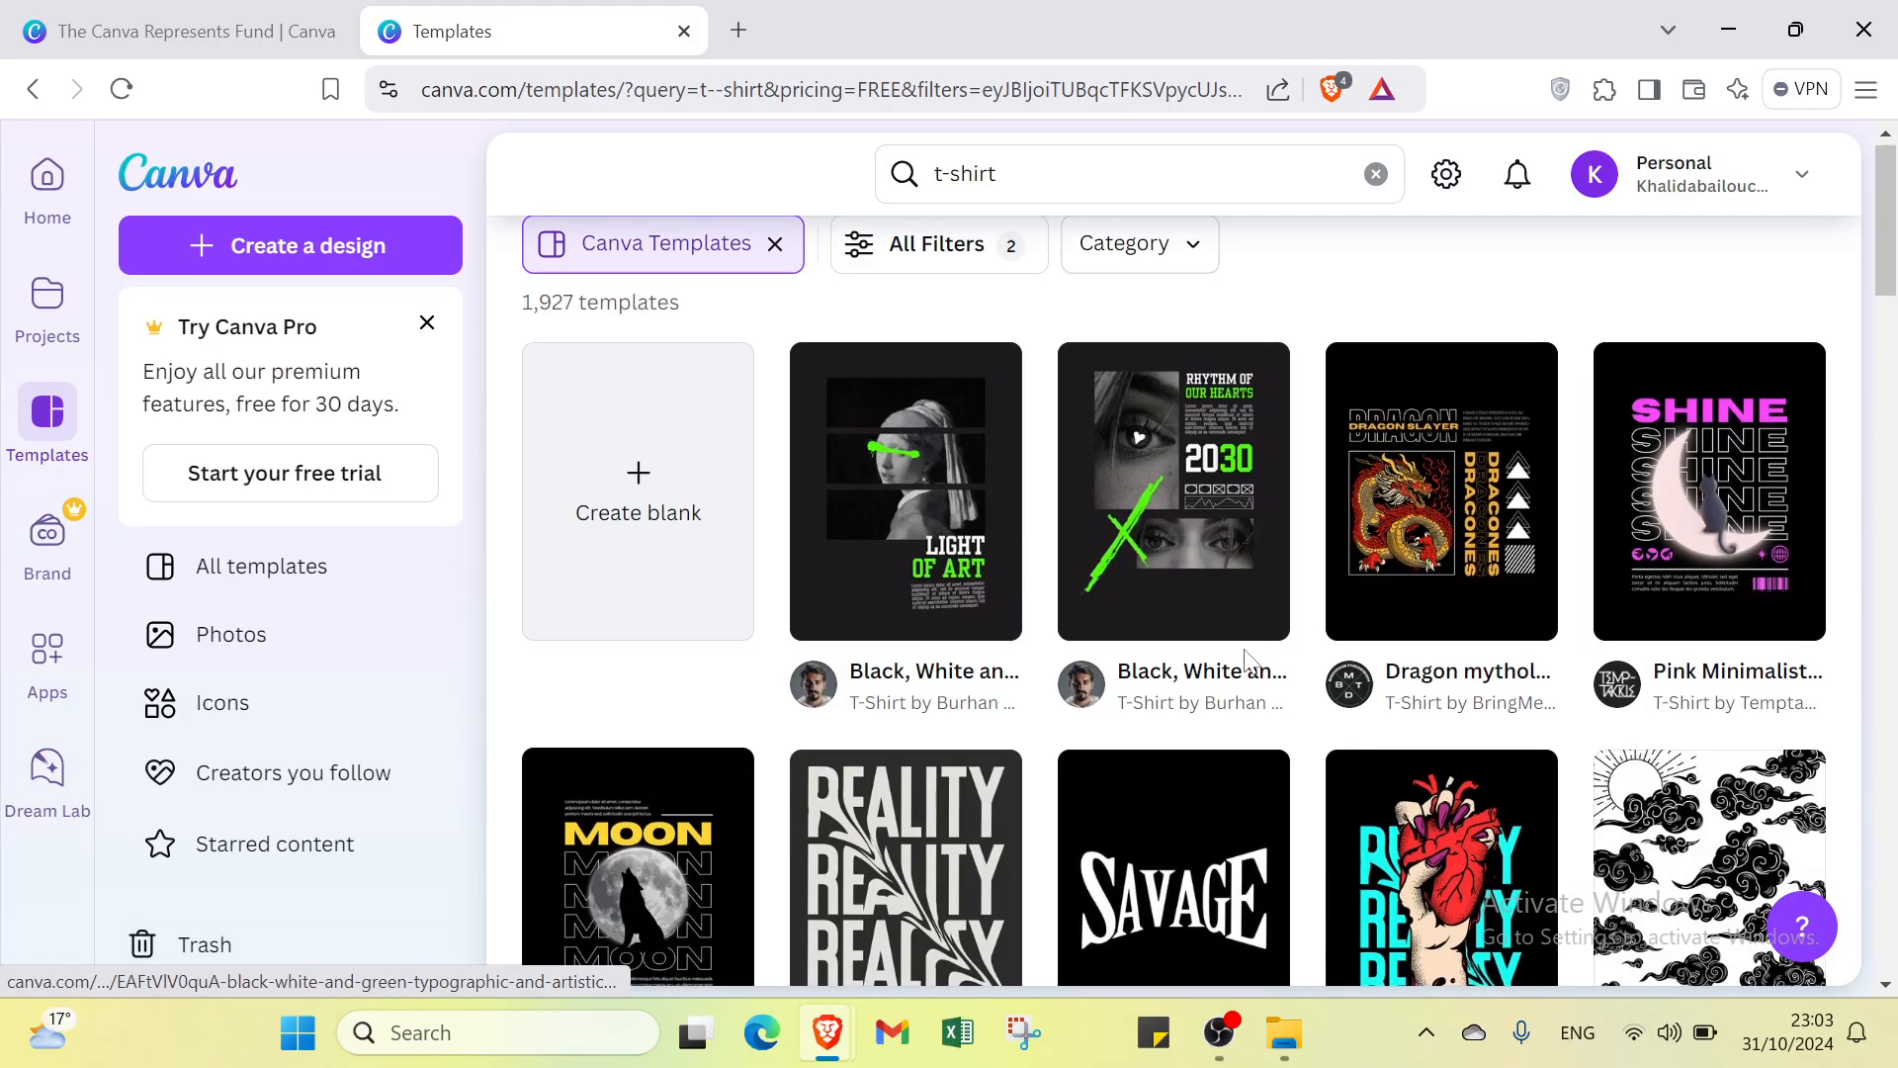
- Open the Black, White and Green Painting and Artistic Streetwear T-Shirt template for customizing
scroll(1211, 633, down, 6)
scroll(1318, 614, down, 4)
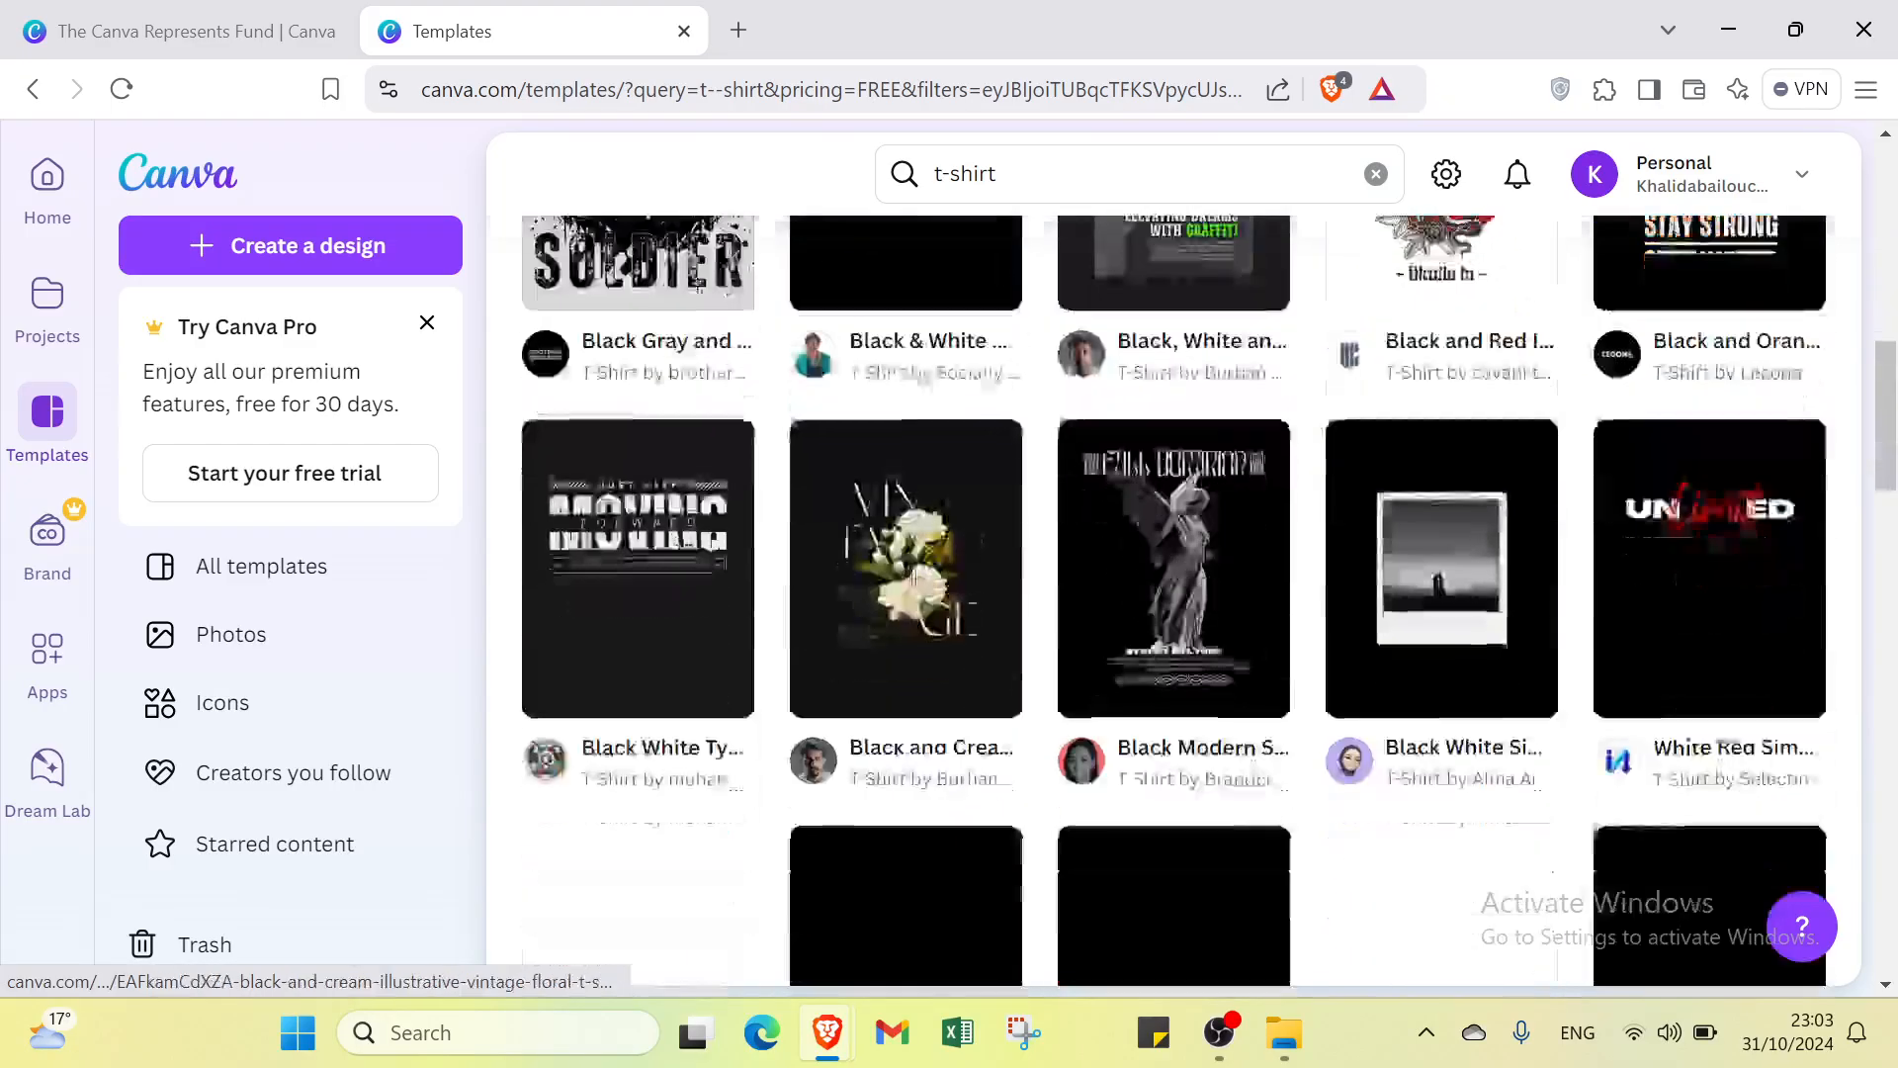
scroll(905, 544, up, 10)
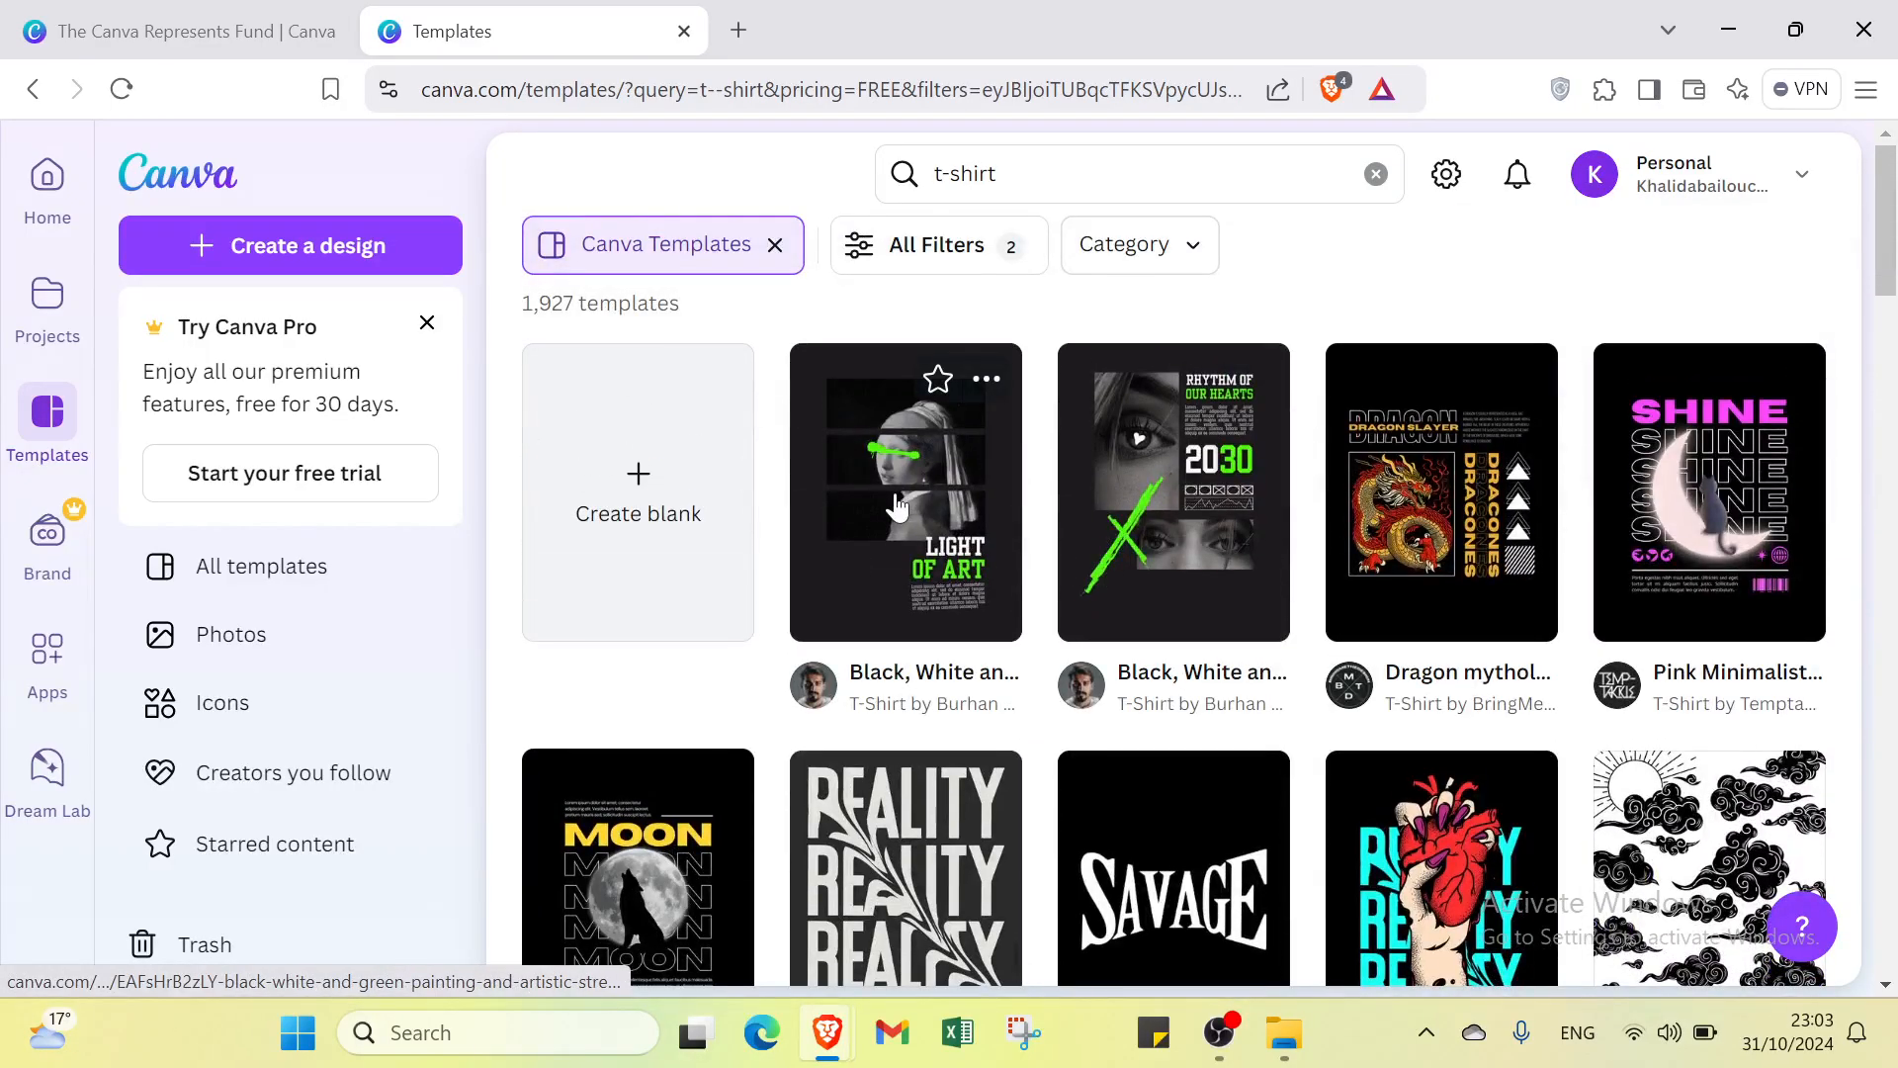
click(897, 506)
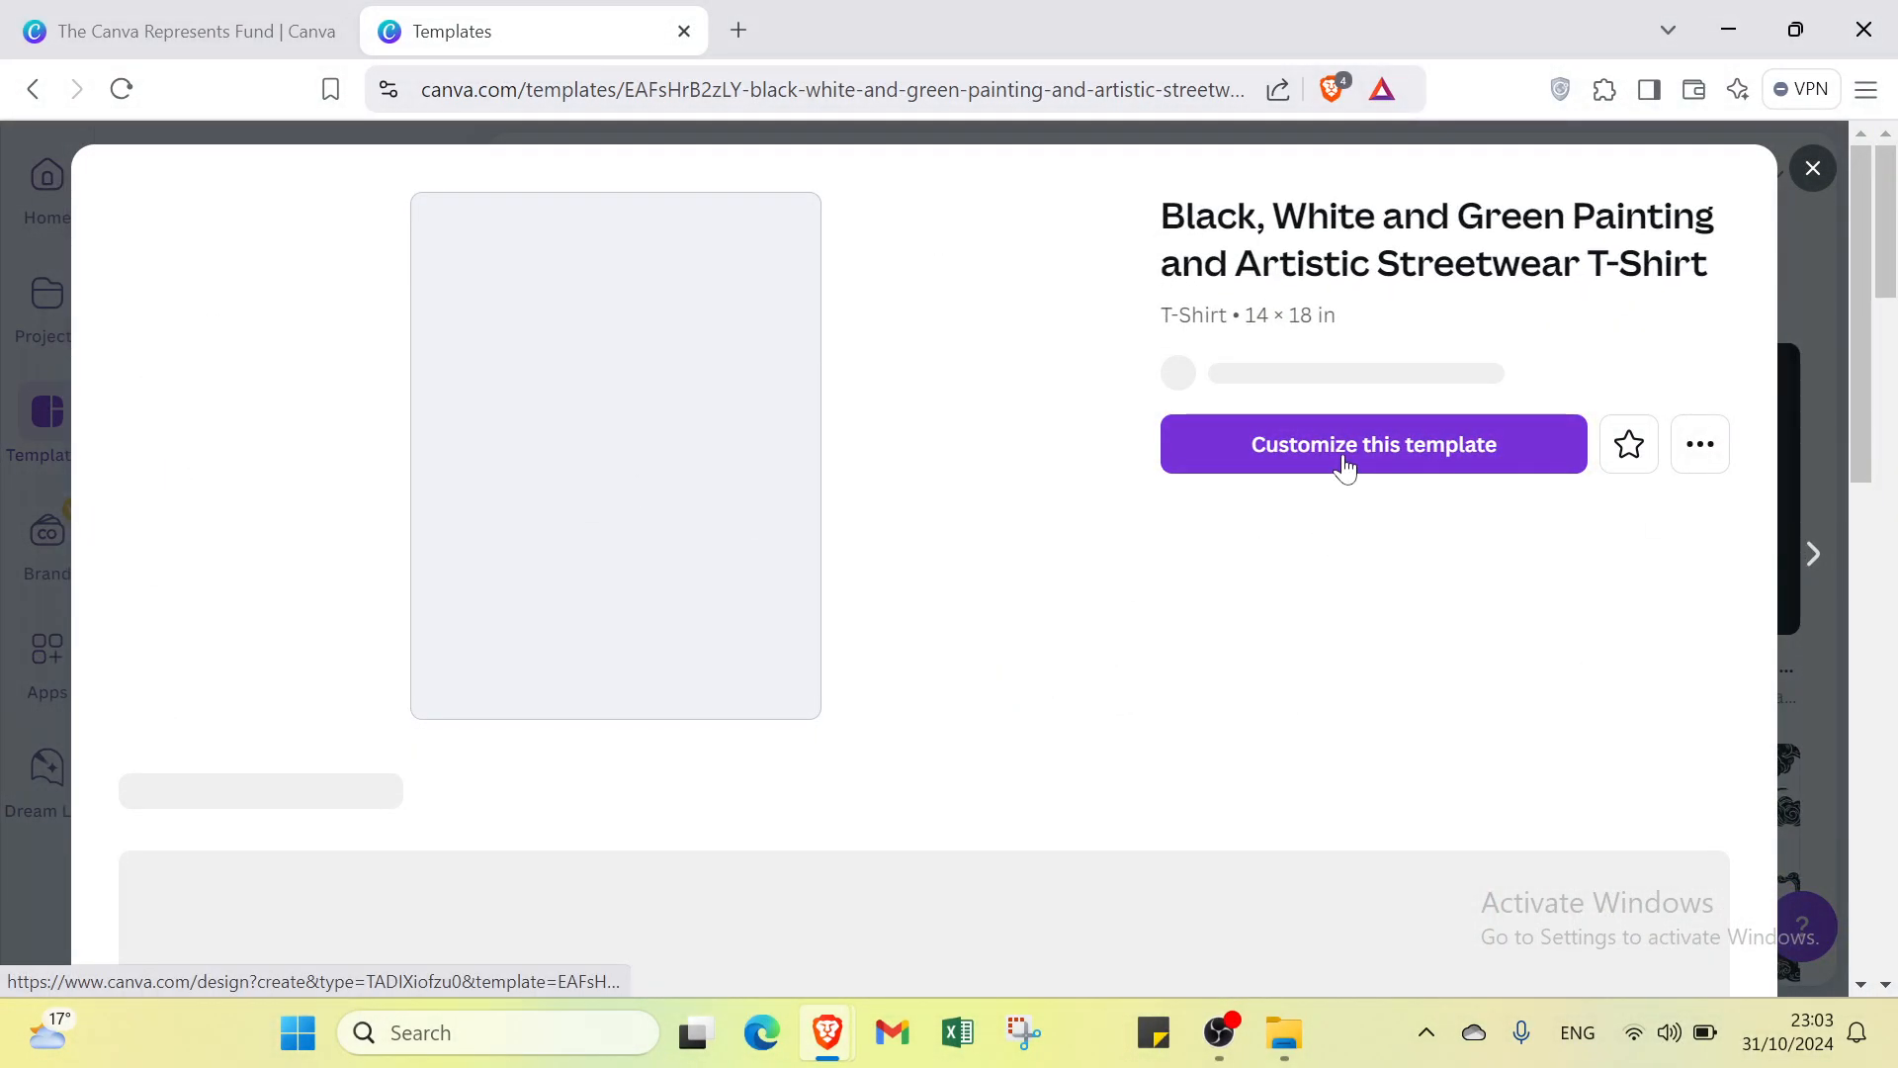
click(1346, 465)
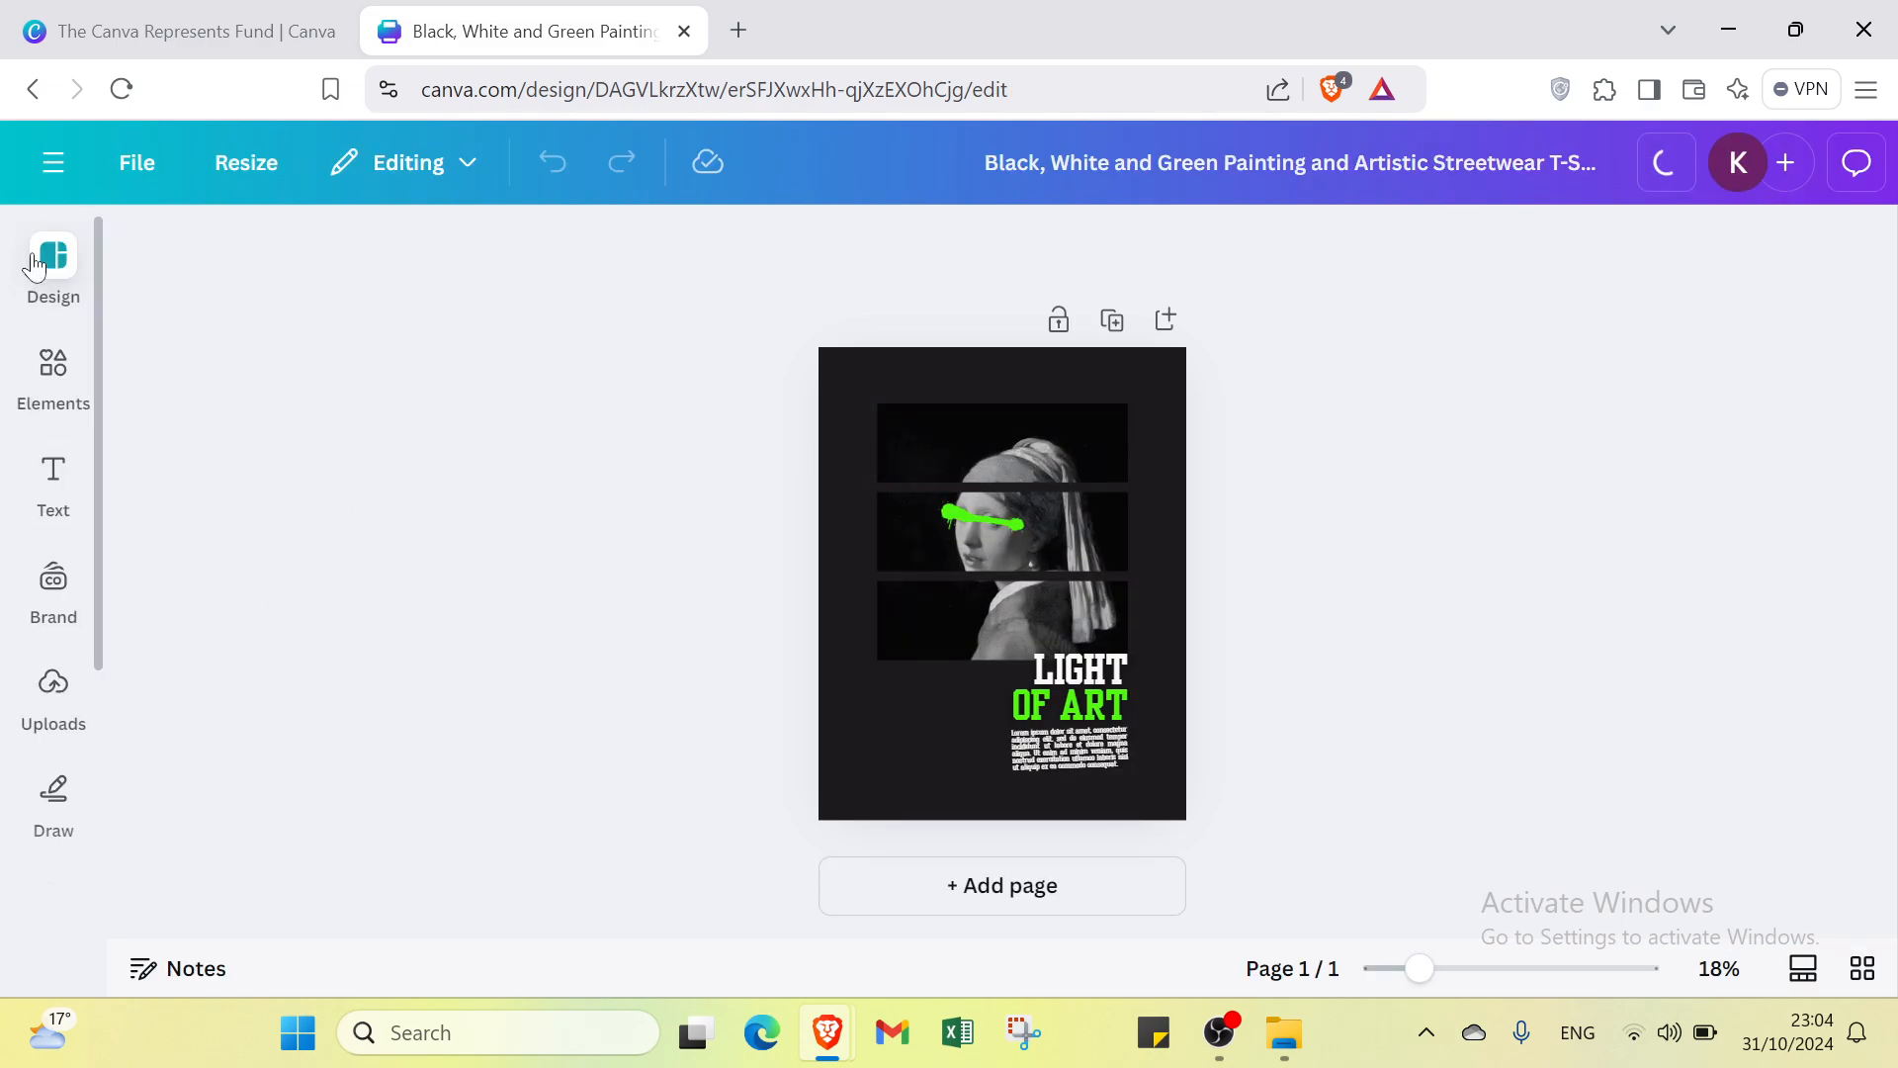
- Apply the recently used Red Black Monochrome Streetwear Double-sided T-shirt template to the page and shuffle its color palette
mouse_move(37, 310)
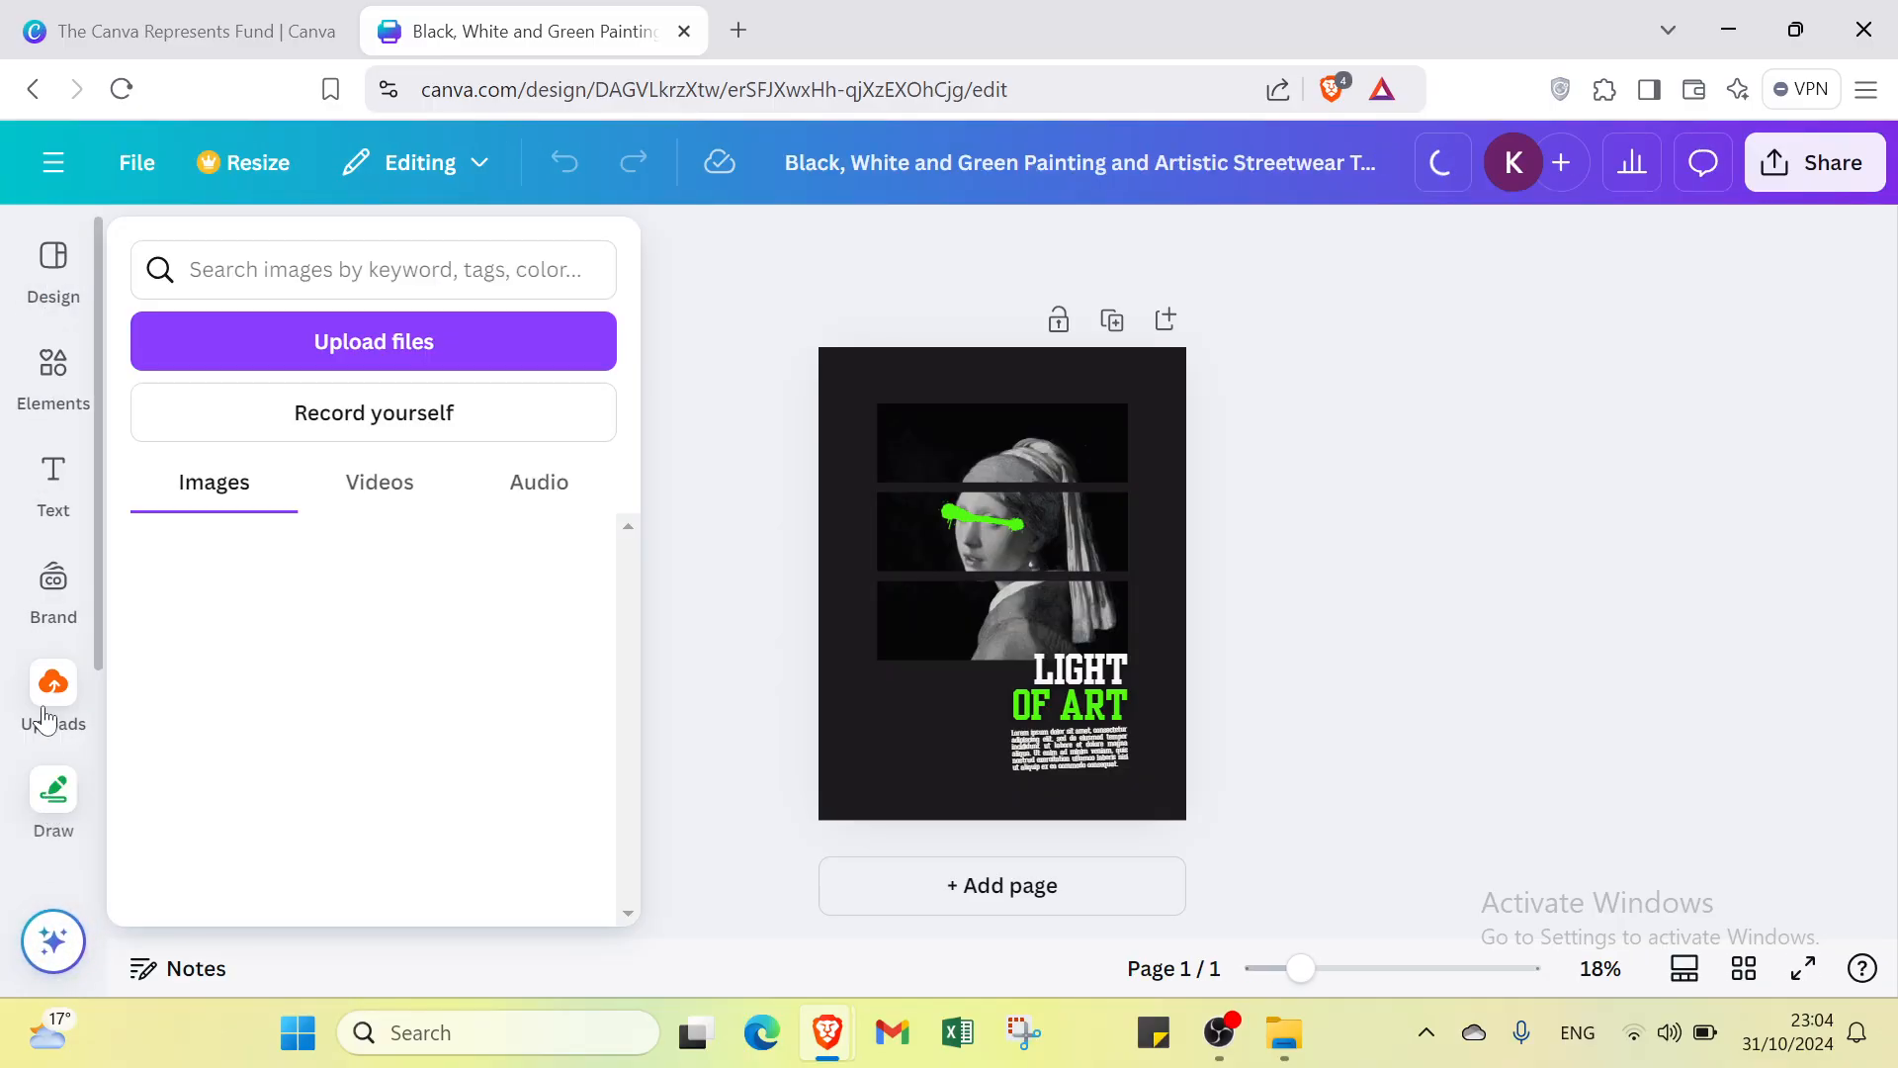
click(66, 280)
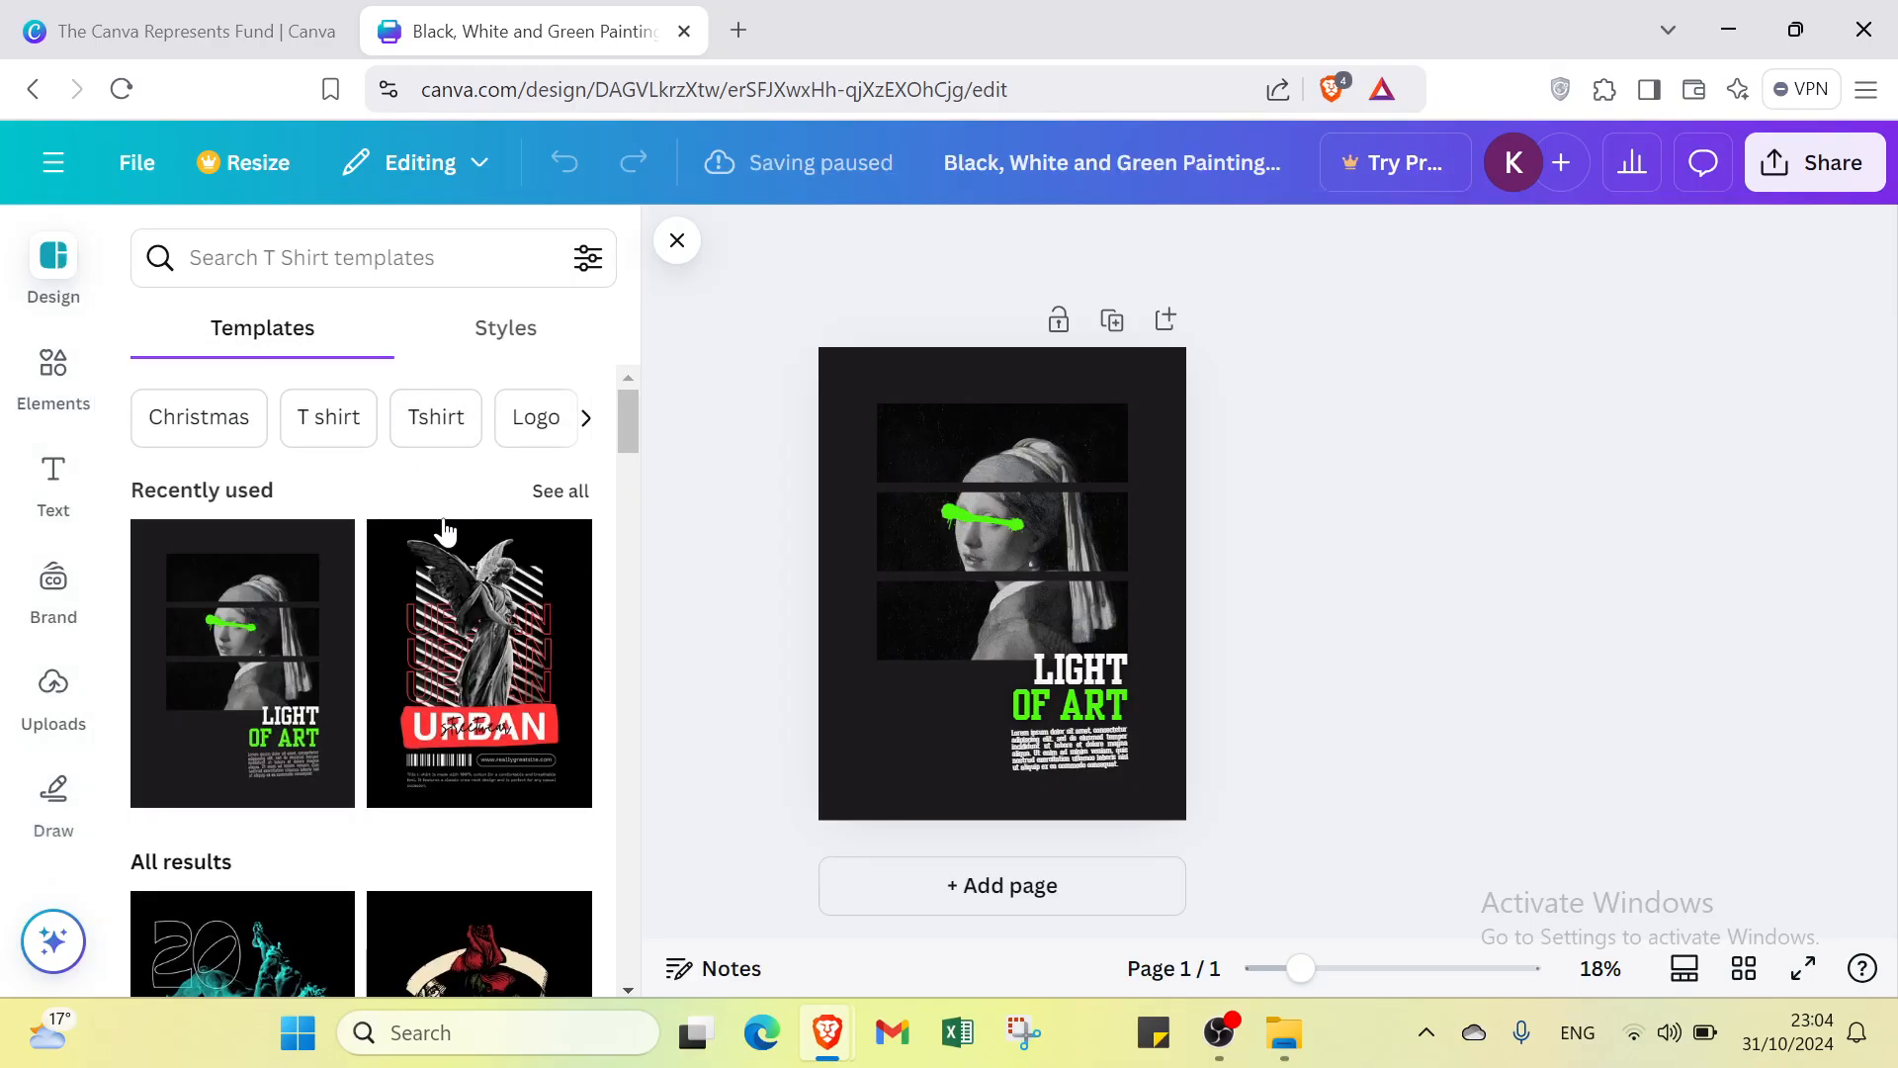
click(456, 650)
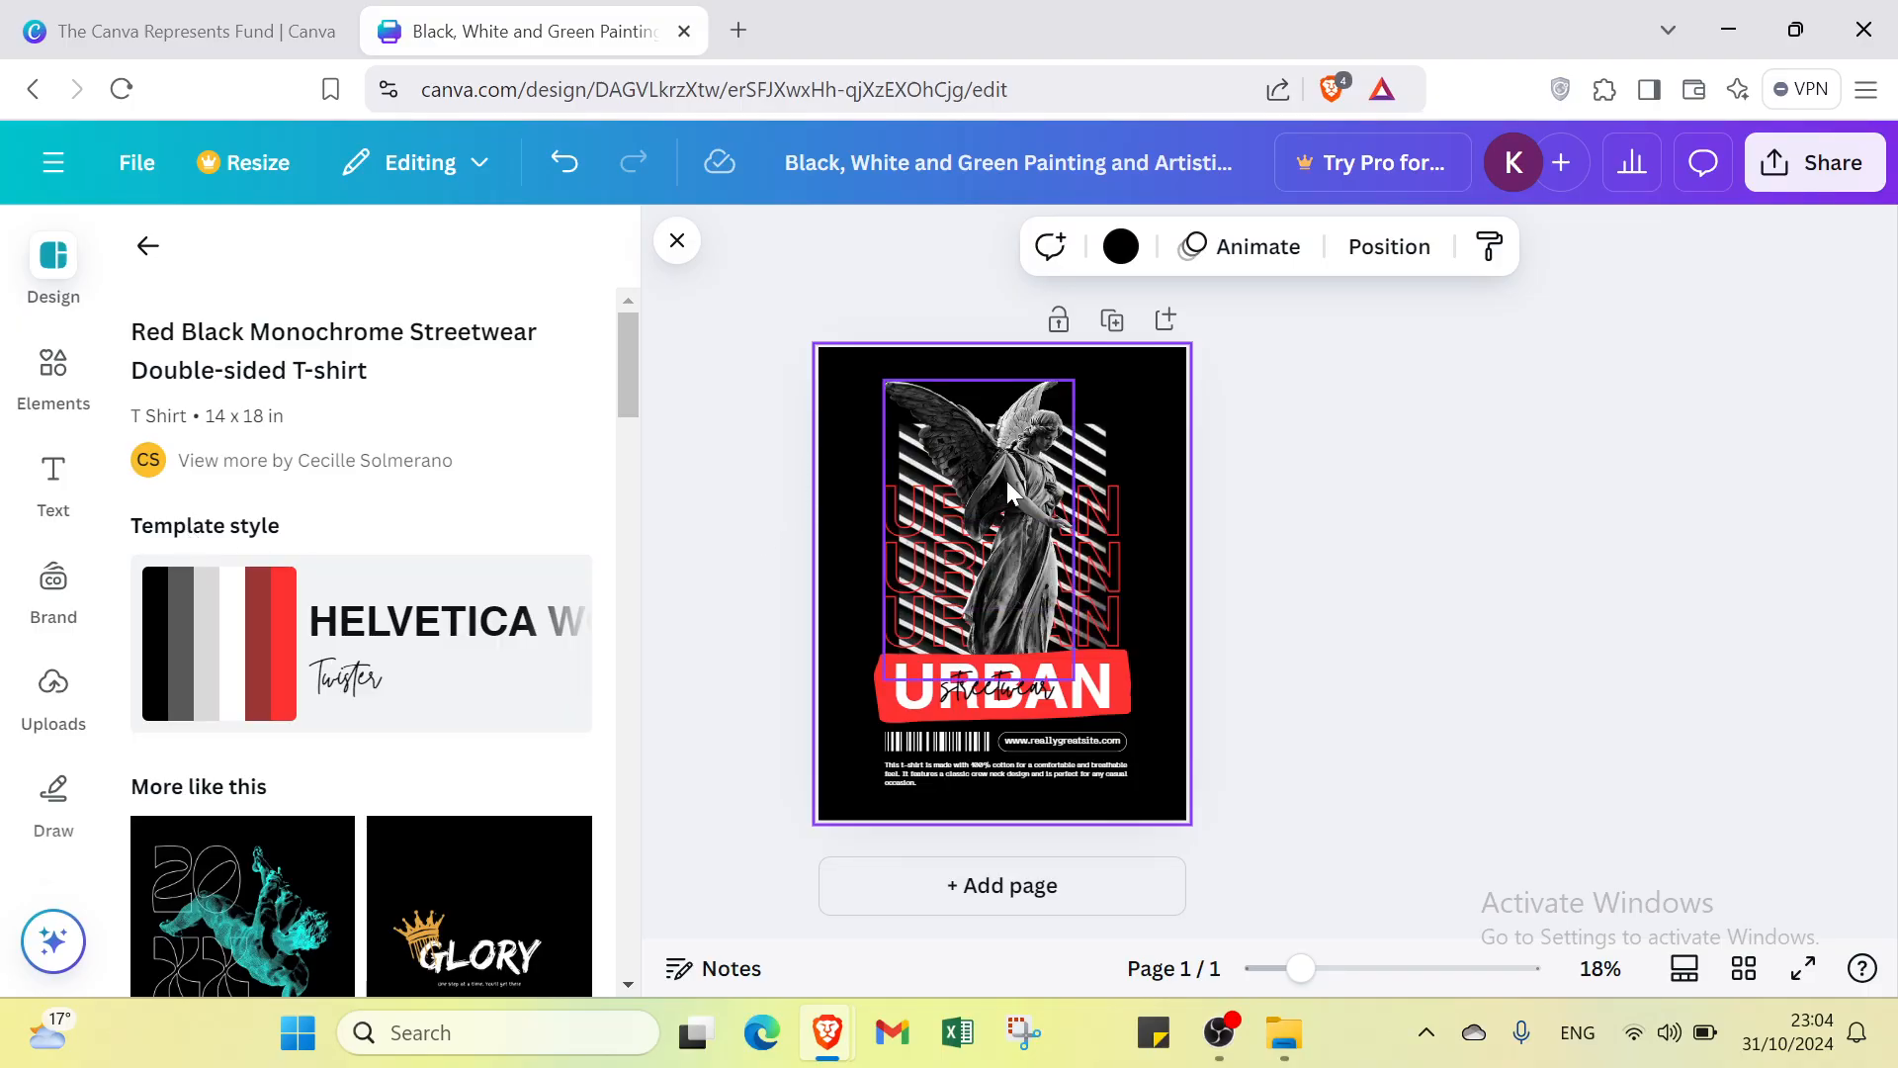
click(165, 661)
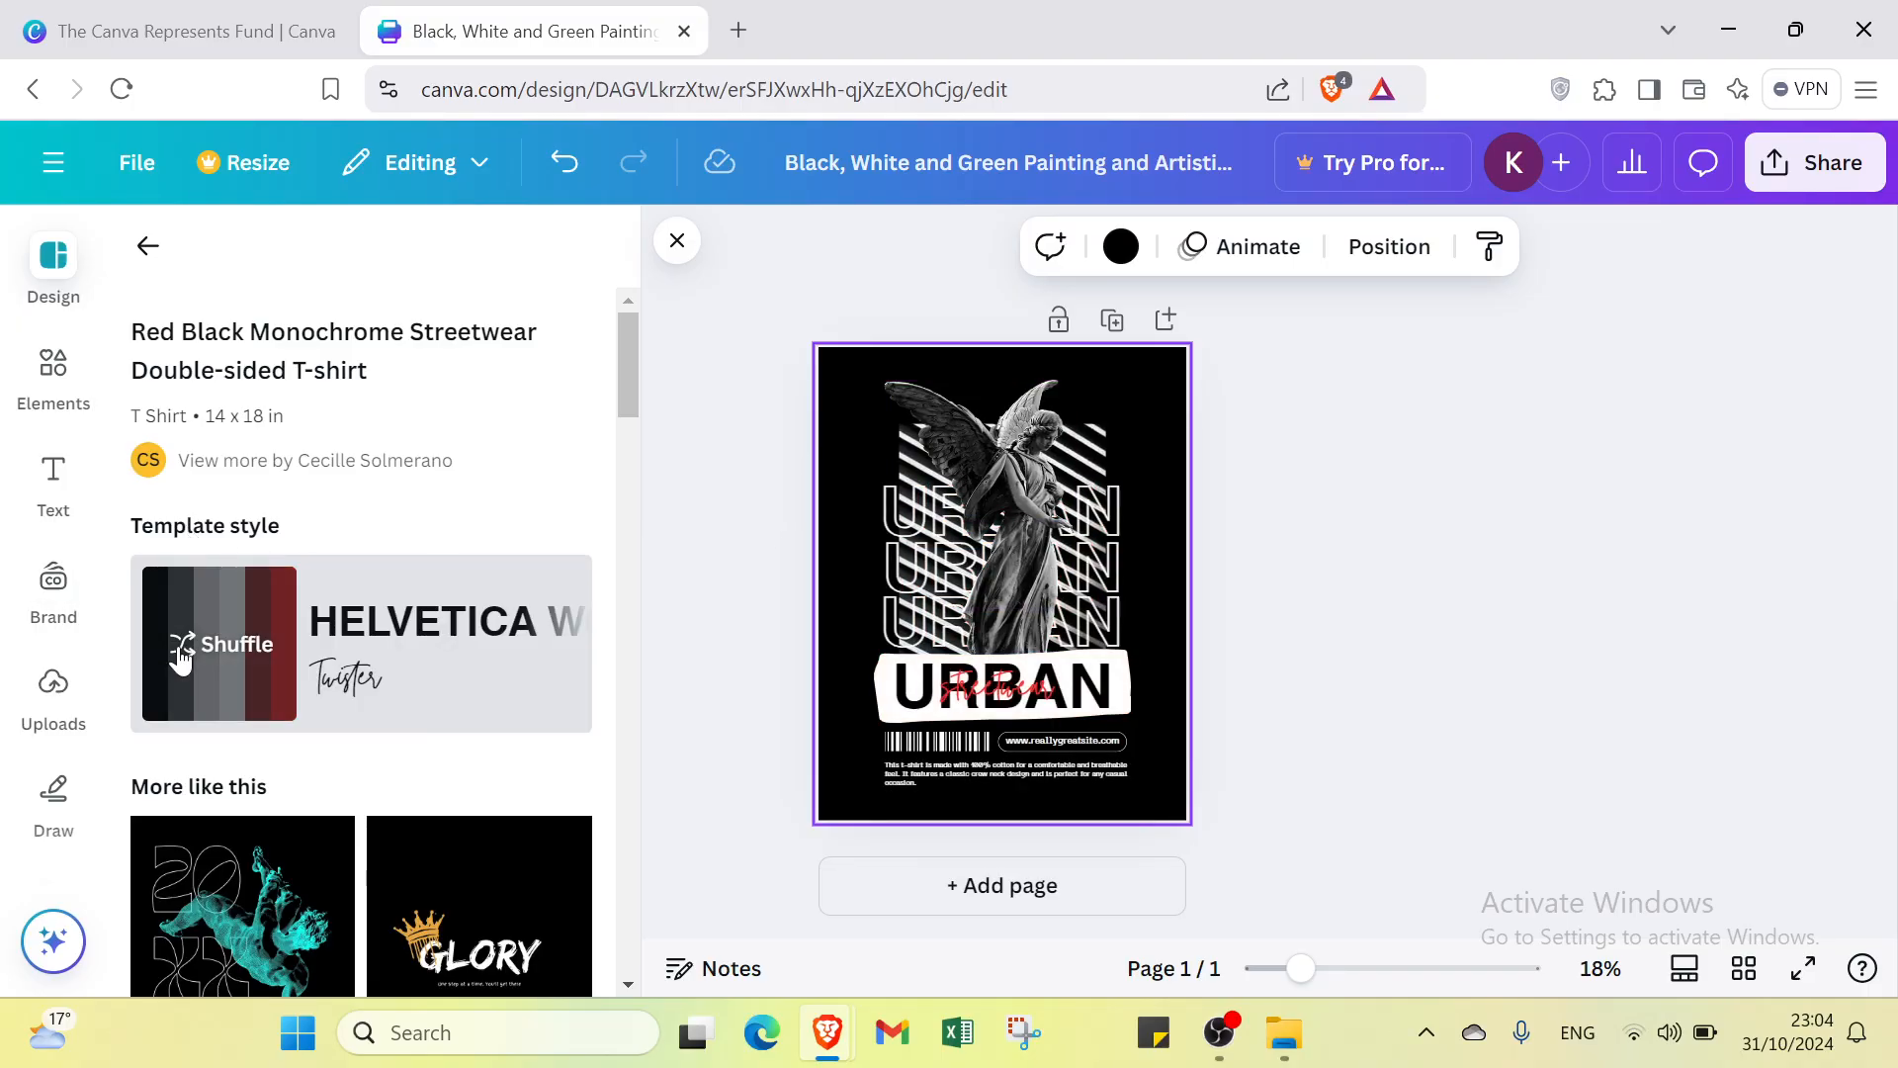
- Shuffle the template's color palette again until the page background is back to black
click(188, 659)
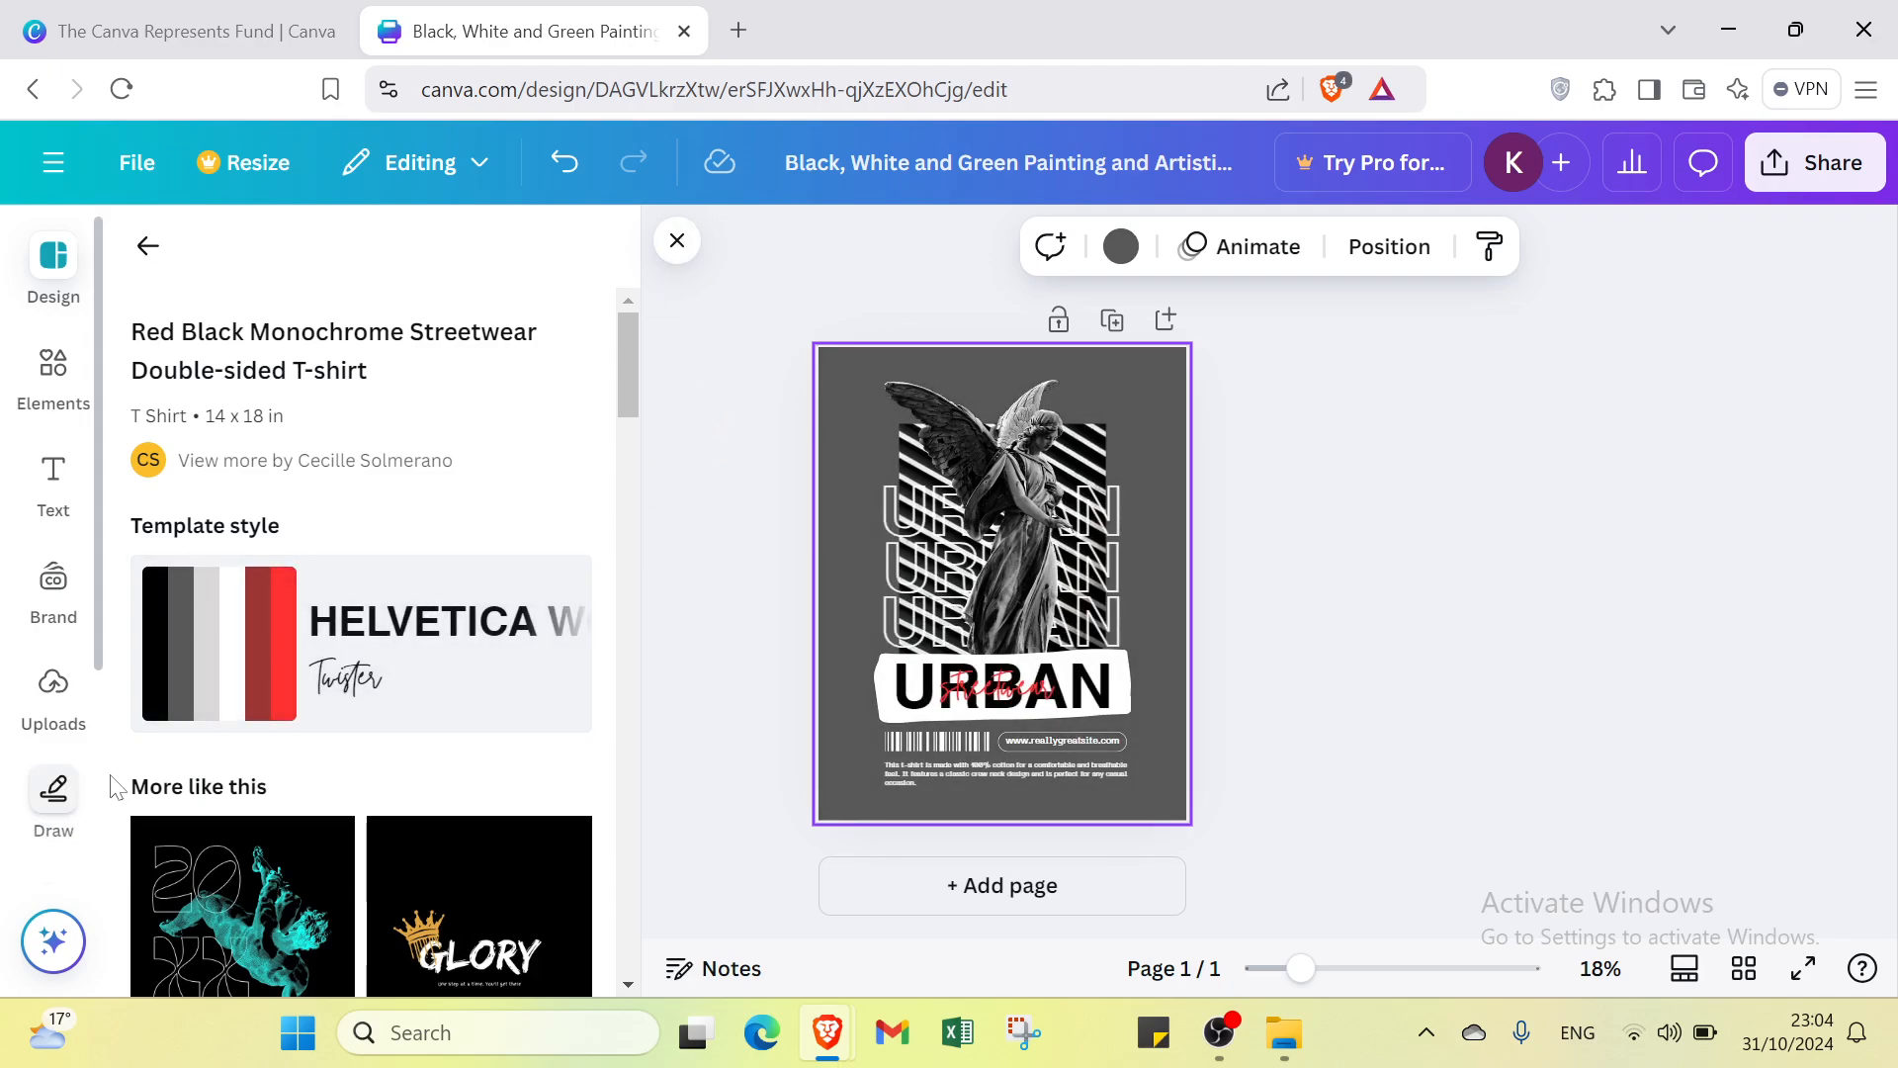
click(150, 693)
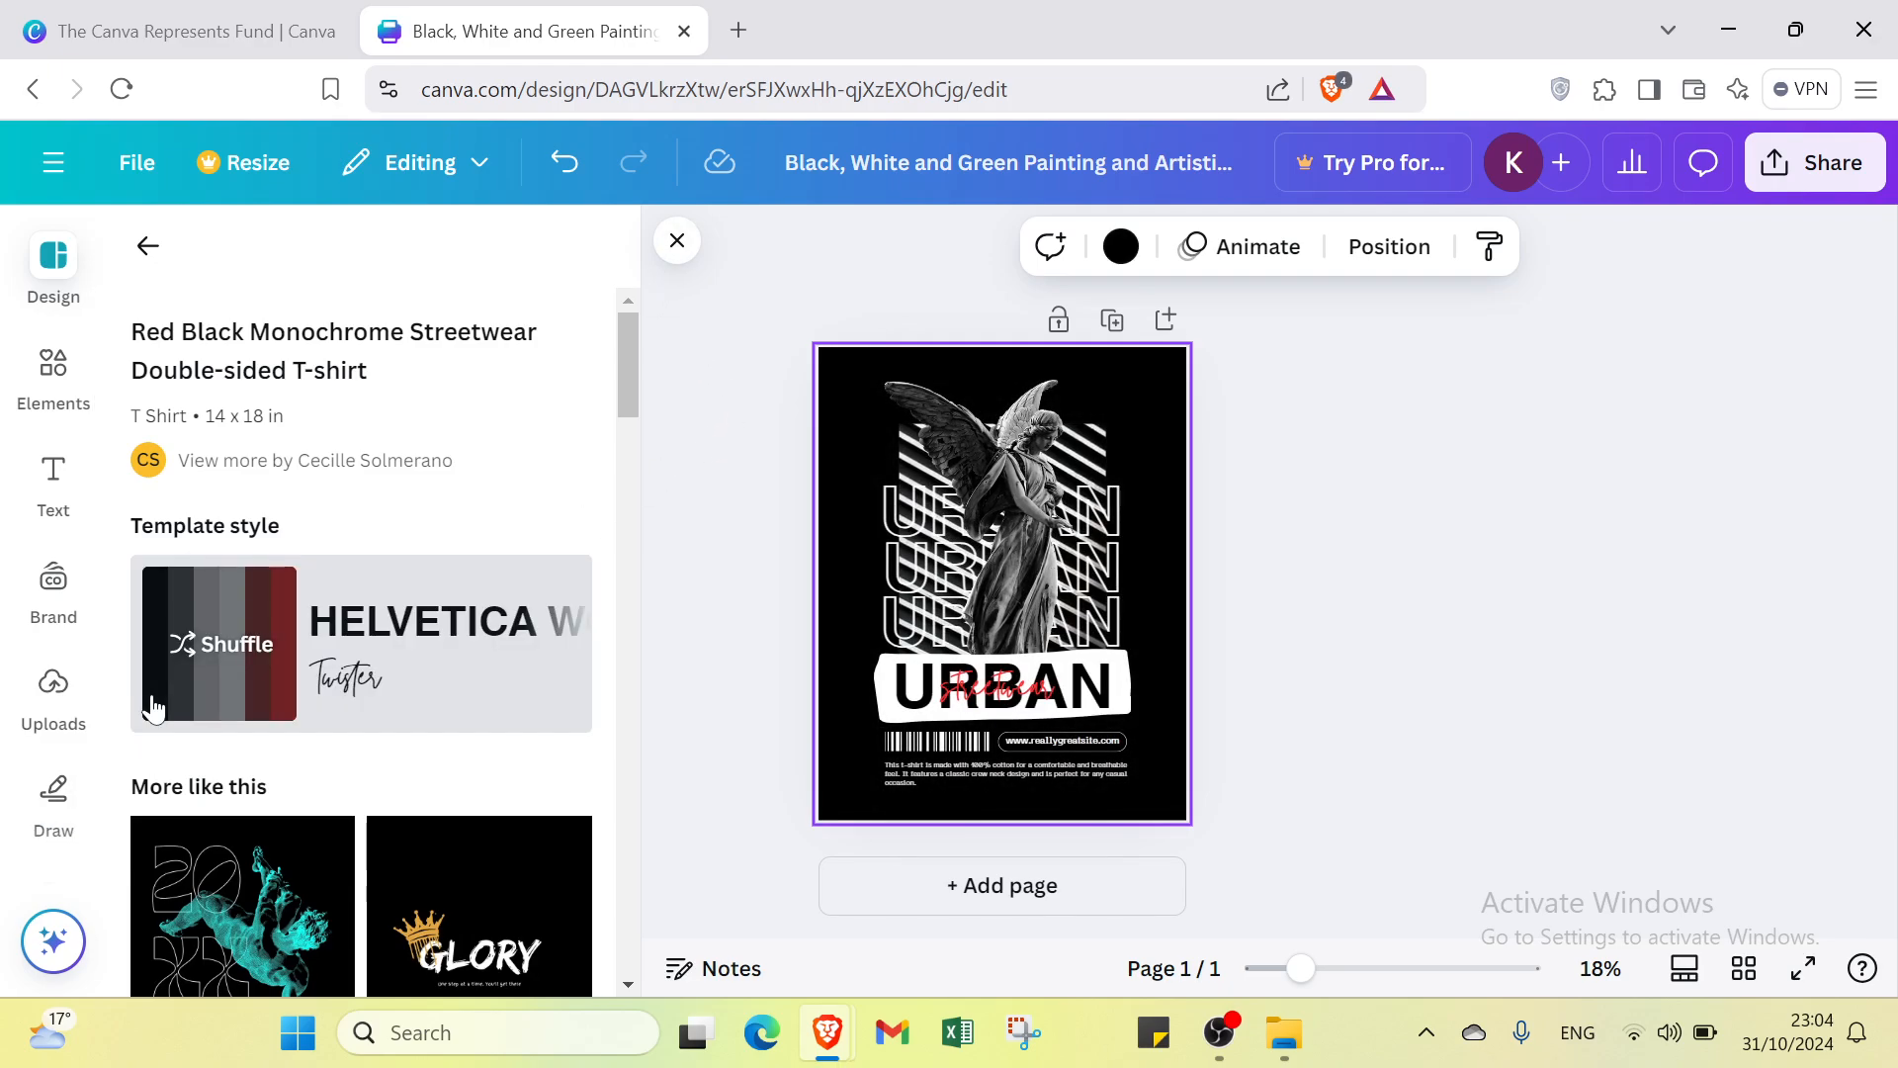
click(682, 247)
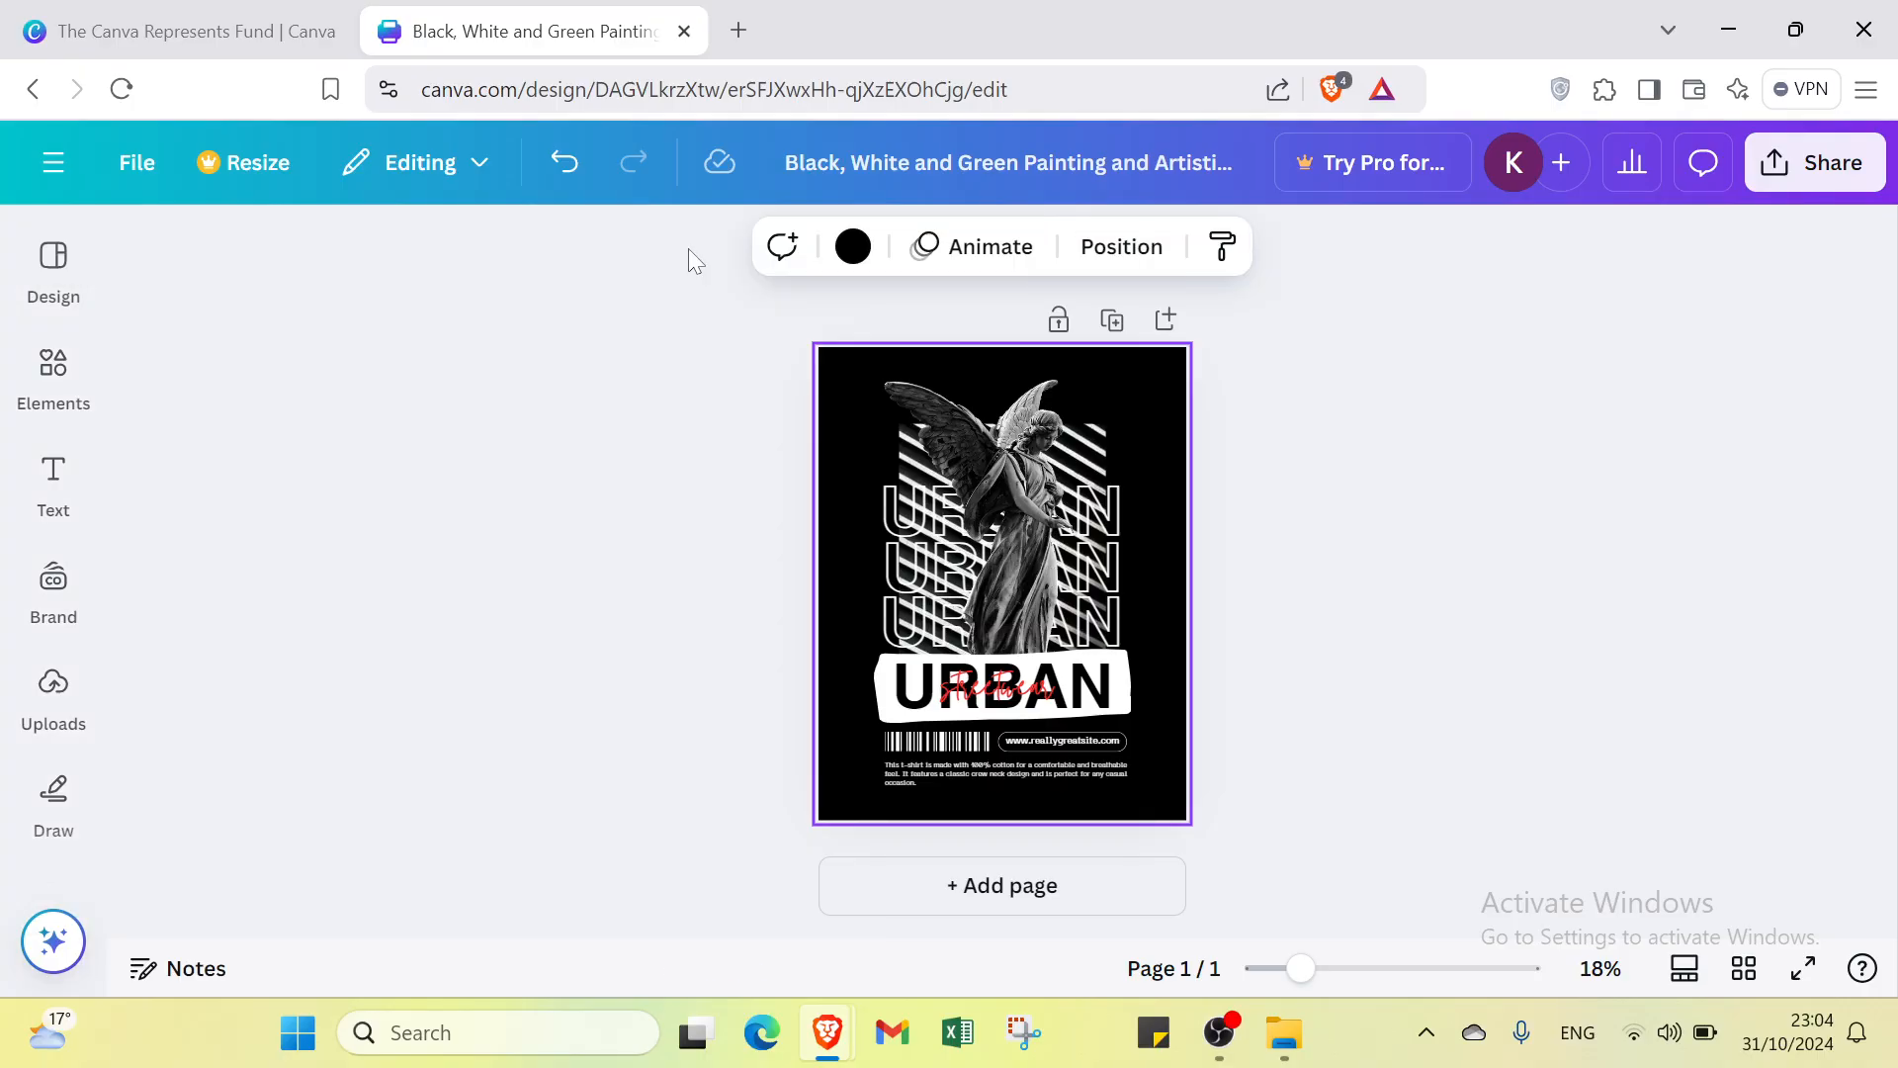
- Delete the angel statue image, the three outlined URBAN texts and the diagonal-striped rectangle from the page
click(1046, 449)
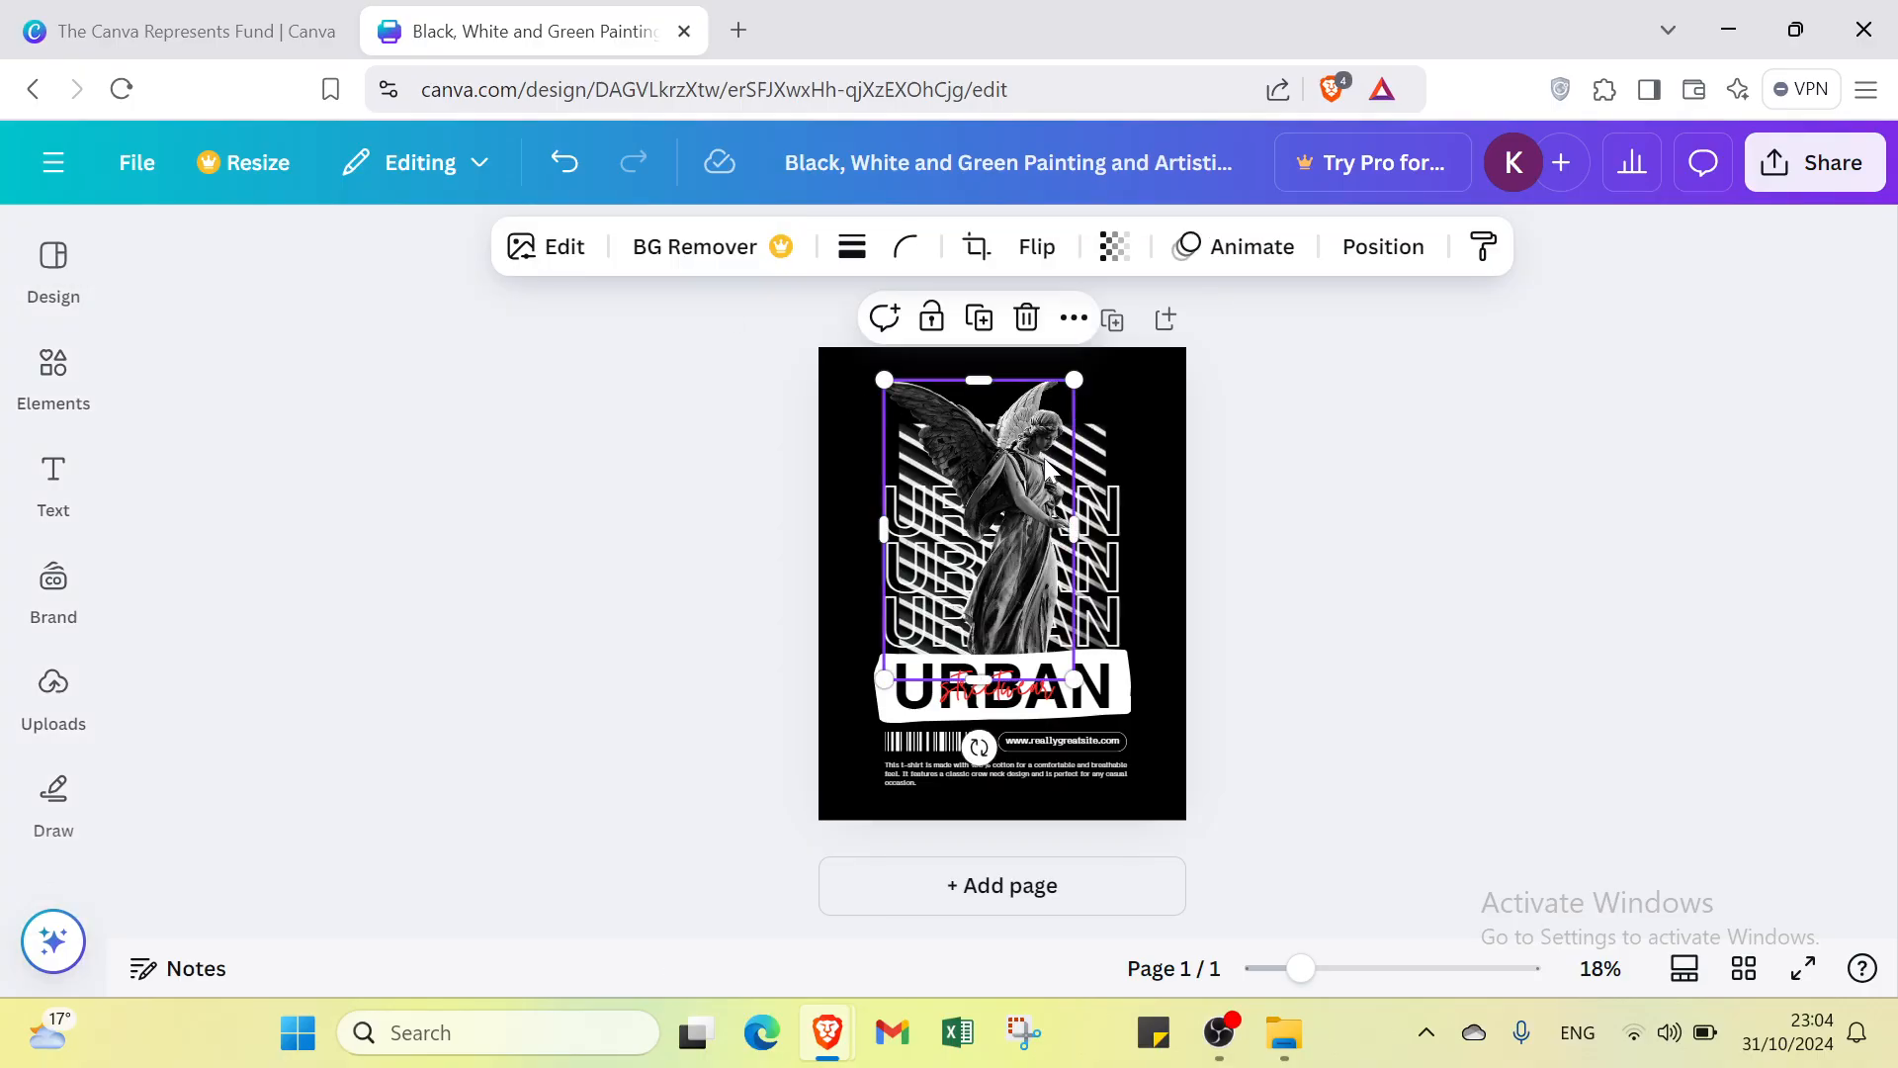
key(Delete)
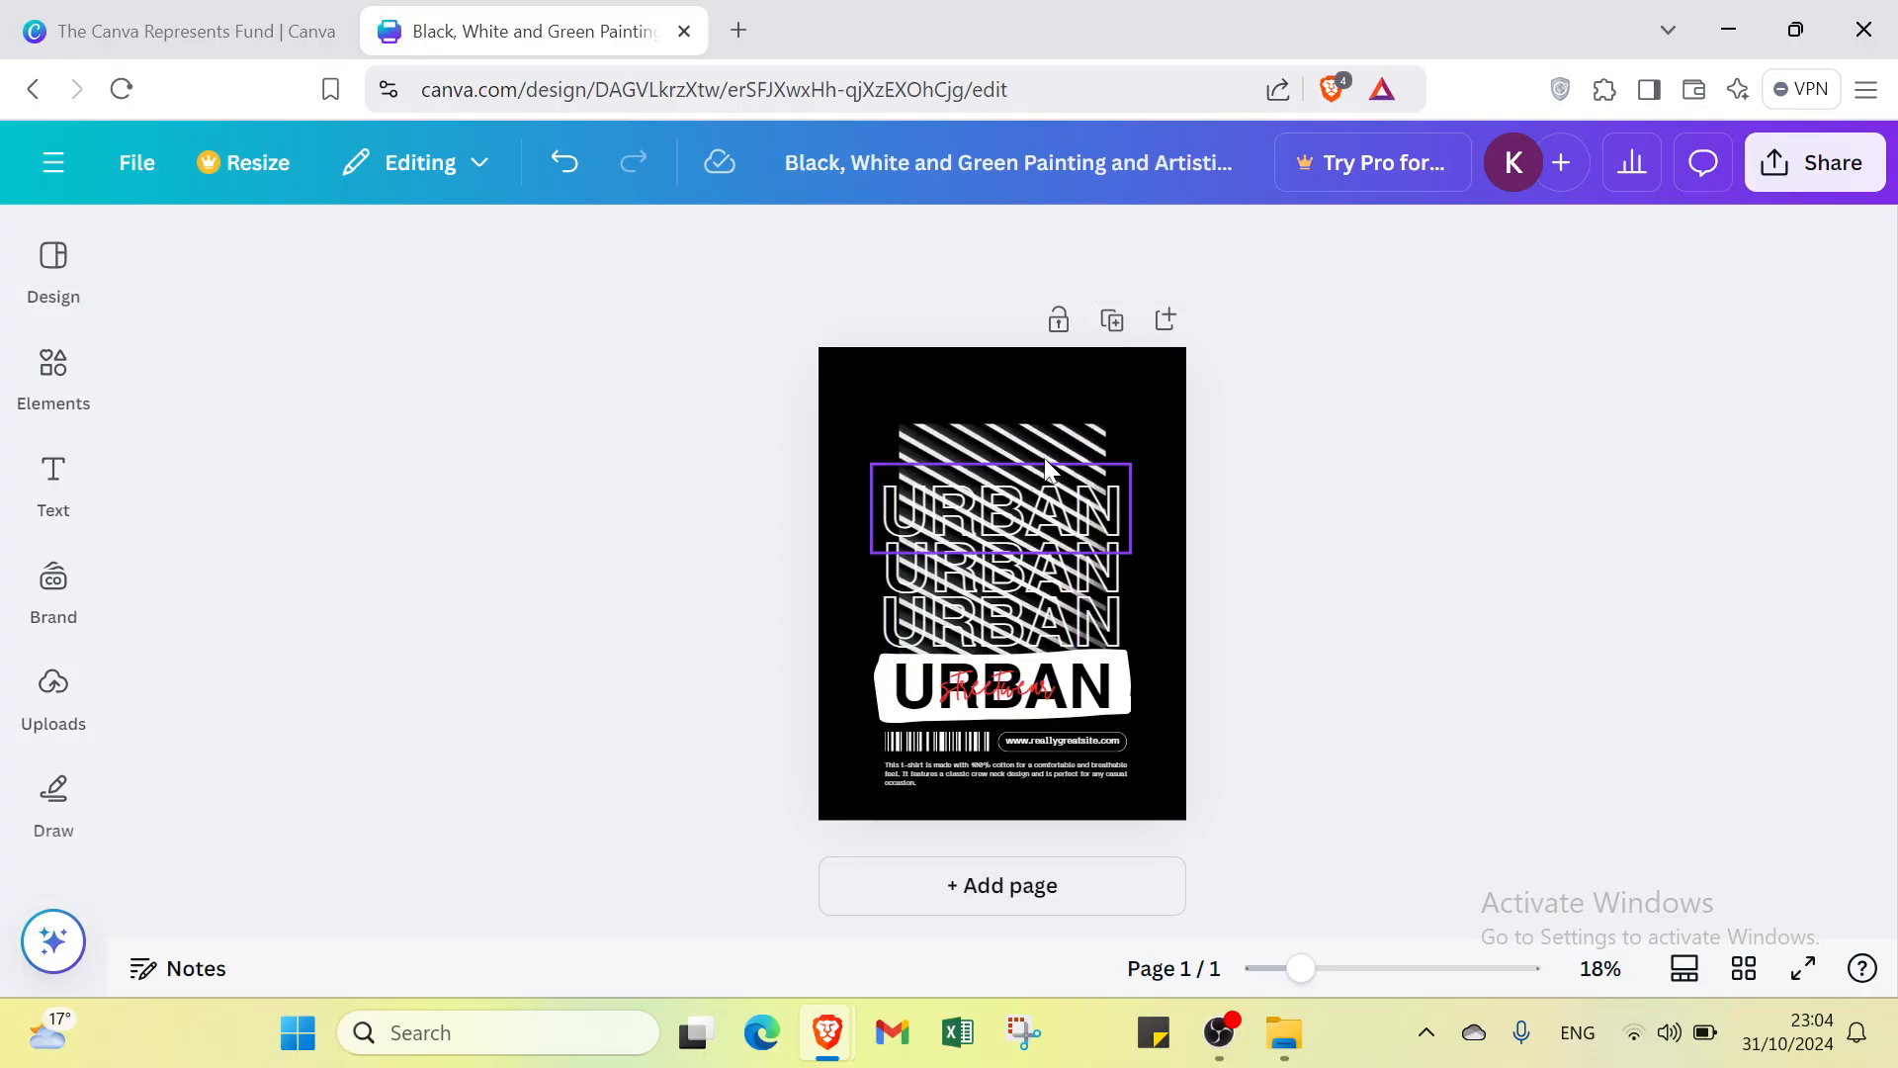
click(1038, 488)
key(Delete)
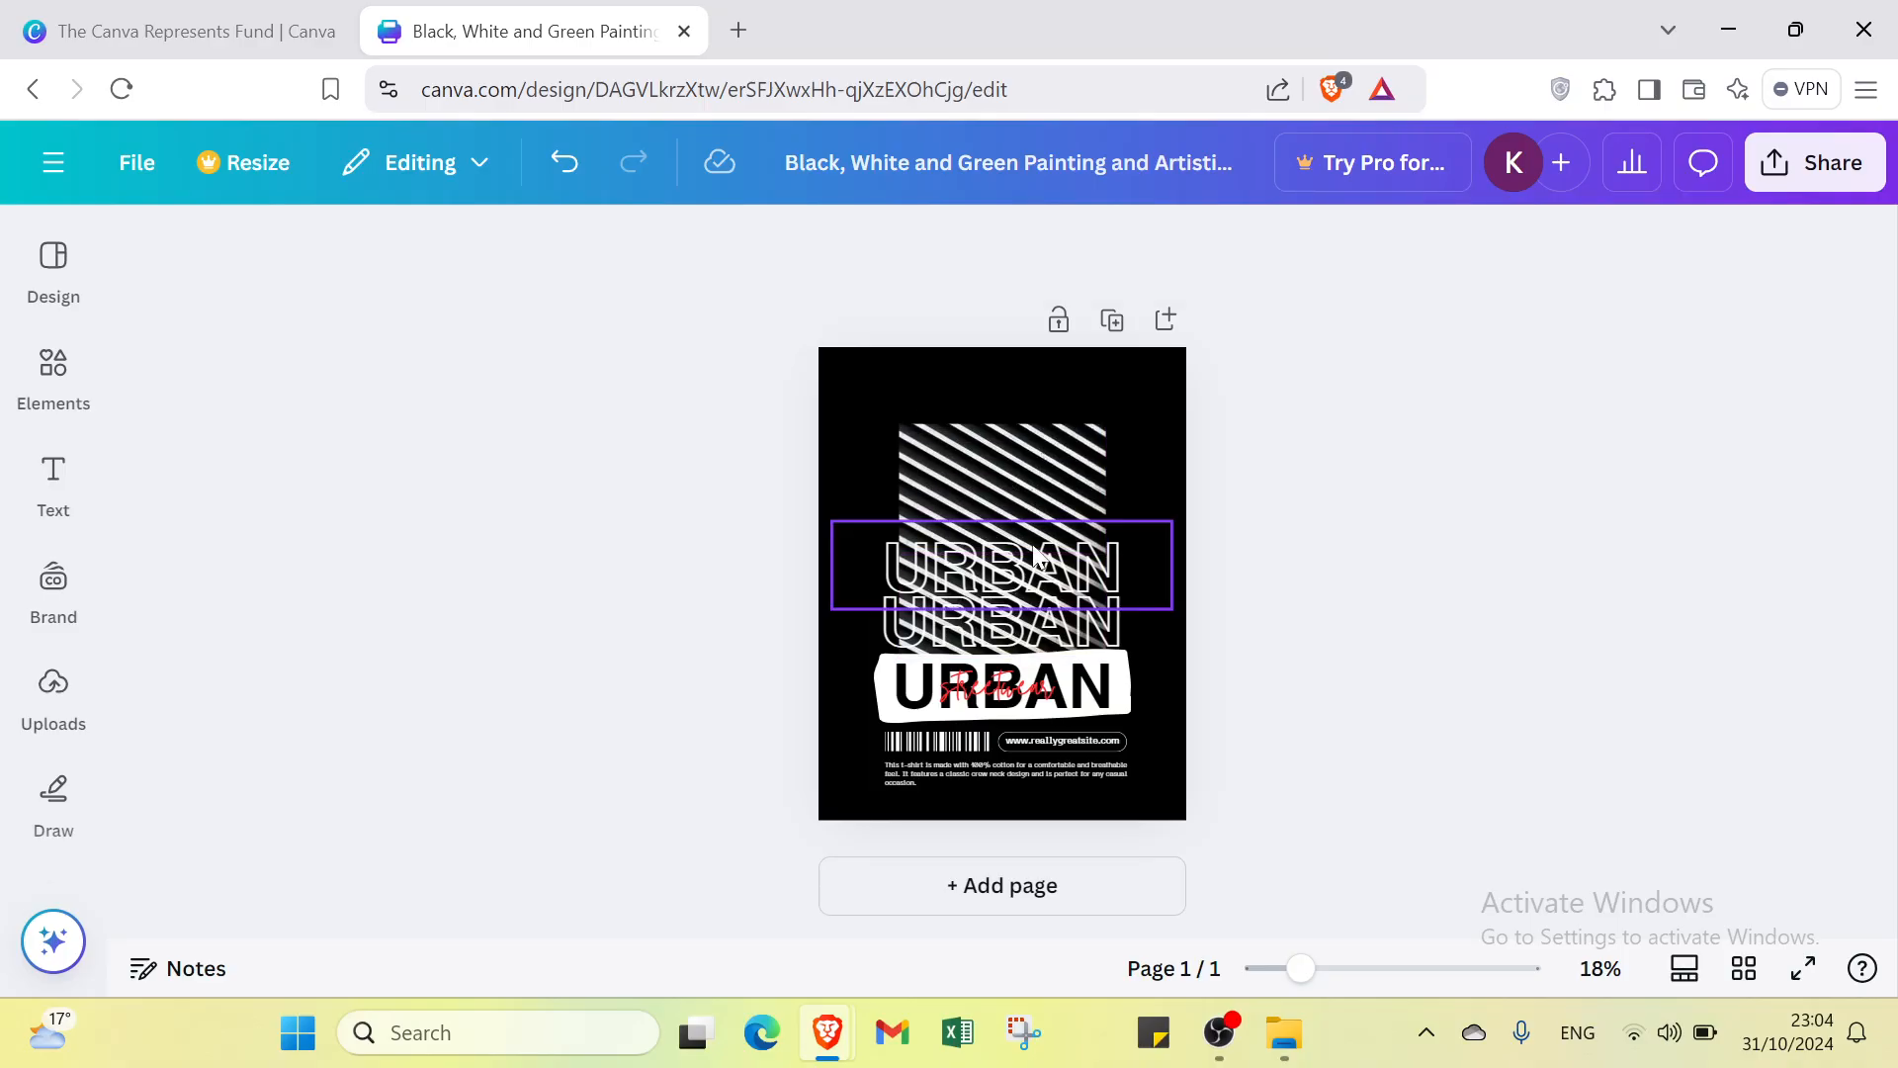
click(1030, 569)
key(Delete)
click(1030, 573)
key(Delete)
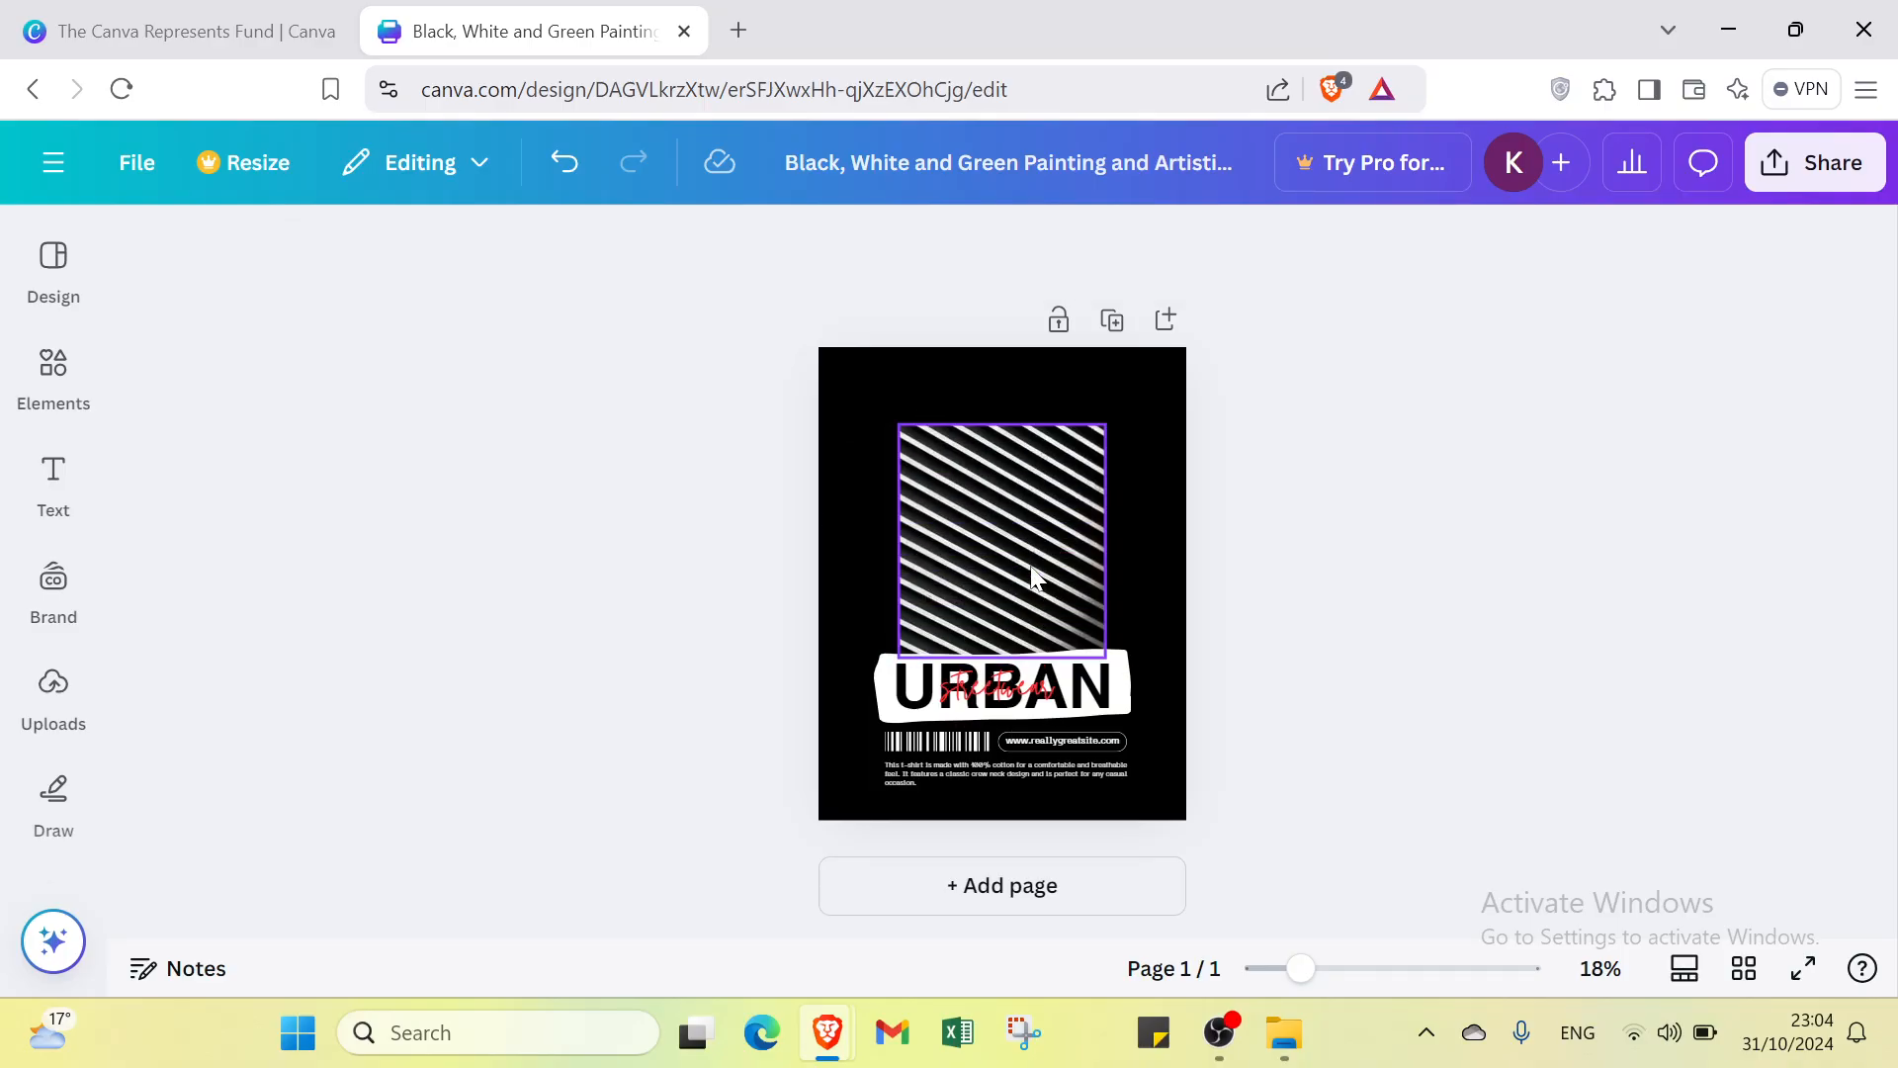
click(1030, 579)
key(Delete)
- Delete the URBAN title, white brush stroke, website label, description paragraph and barcode, leaving a blank black page
click(998, 687)
key(Delete)
click(1046, 694)
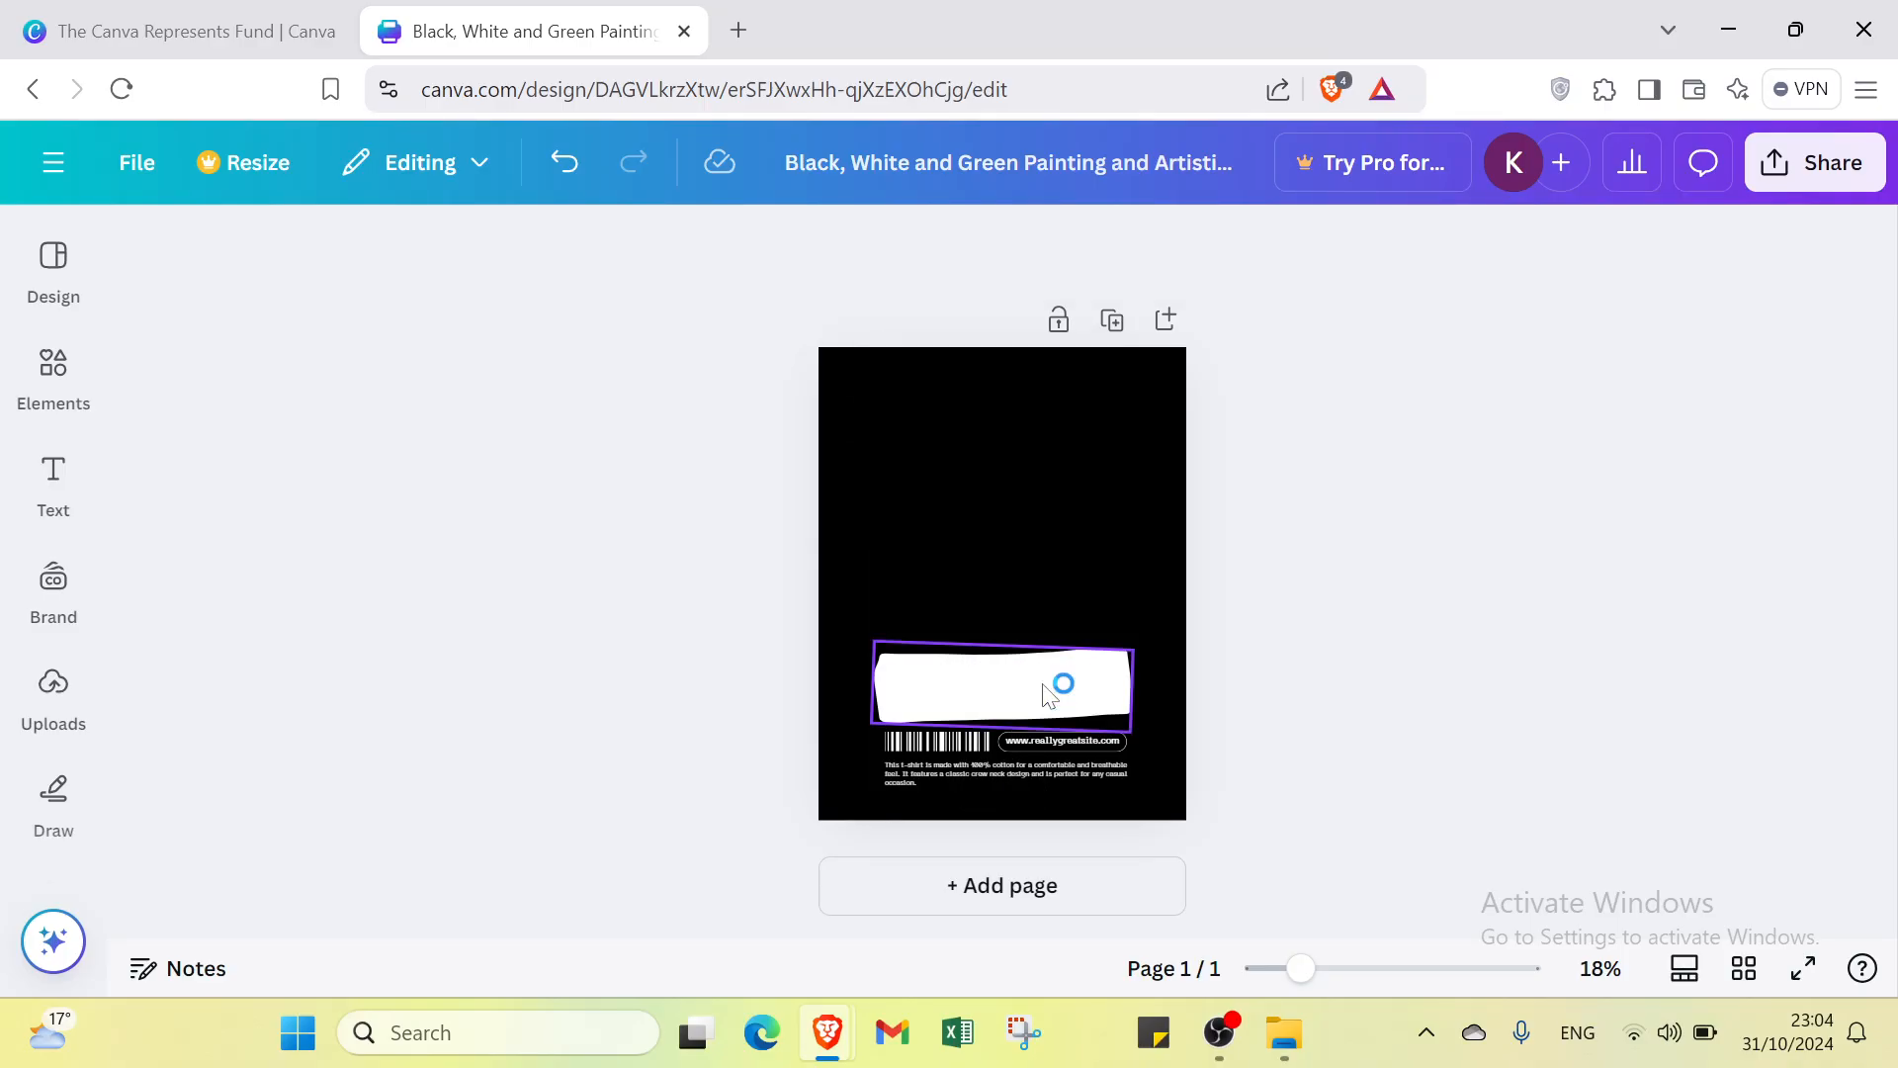
key(Delete)
click(1042, 734)
key(Delete)
click(1046, 769)
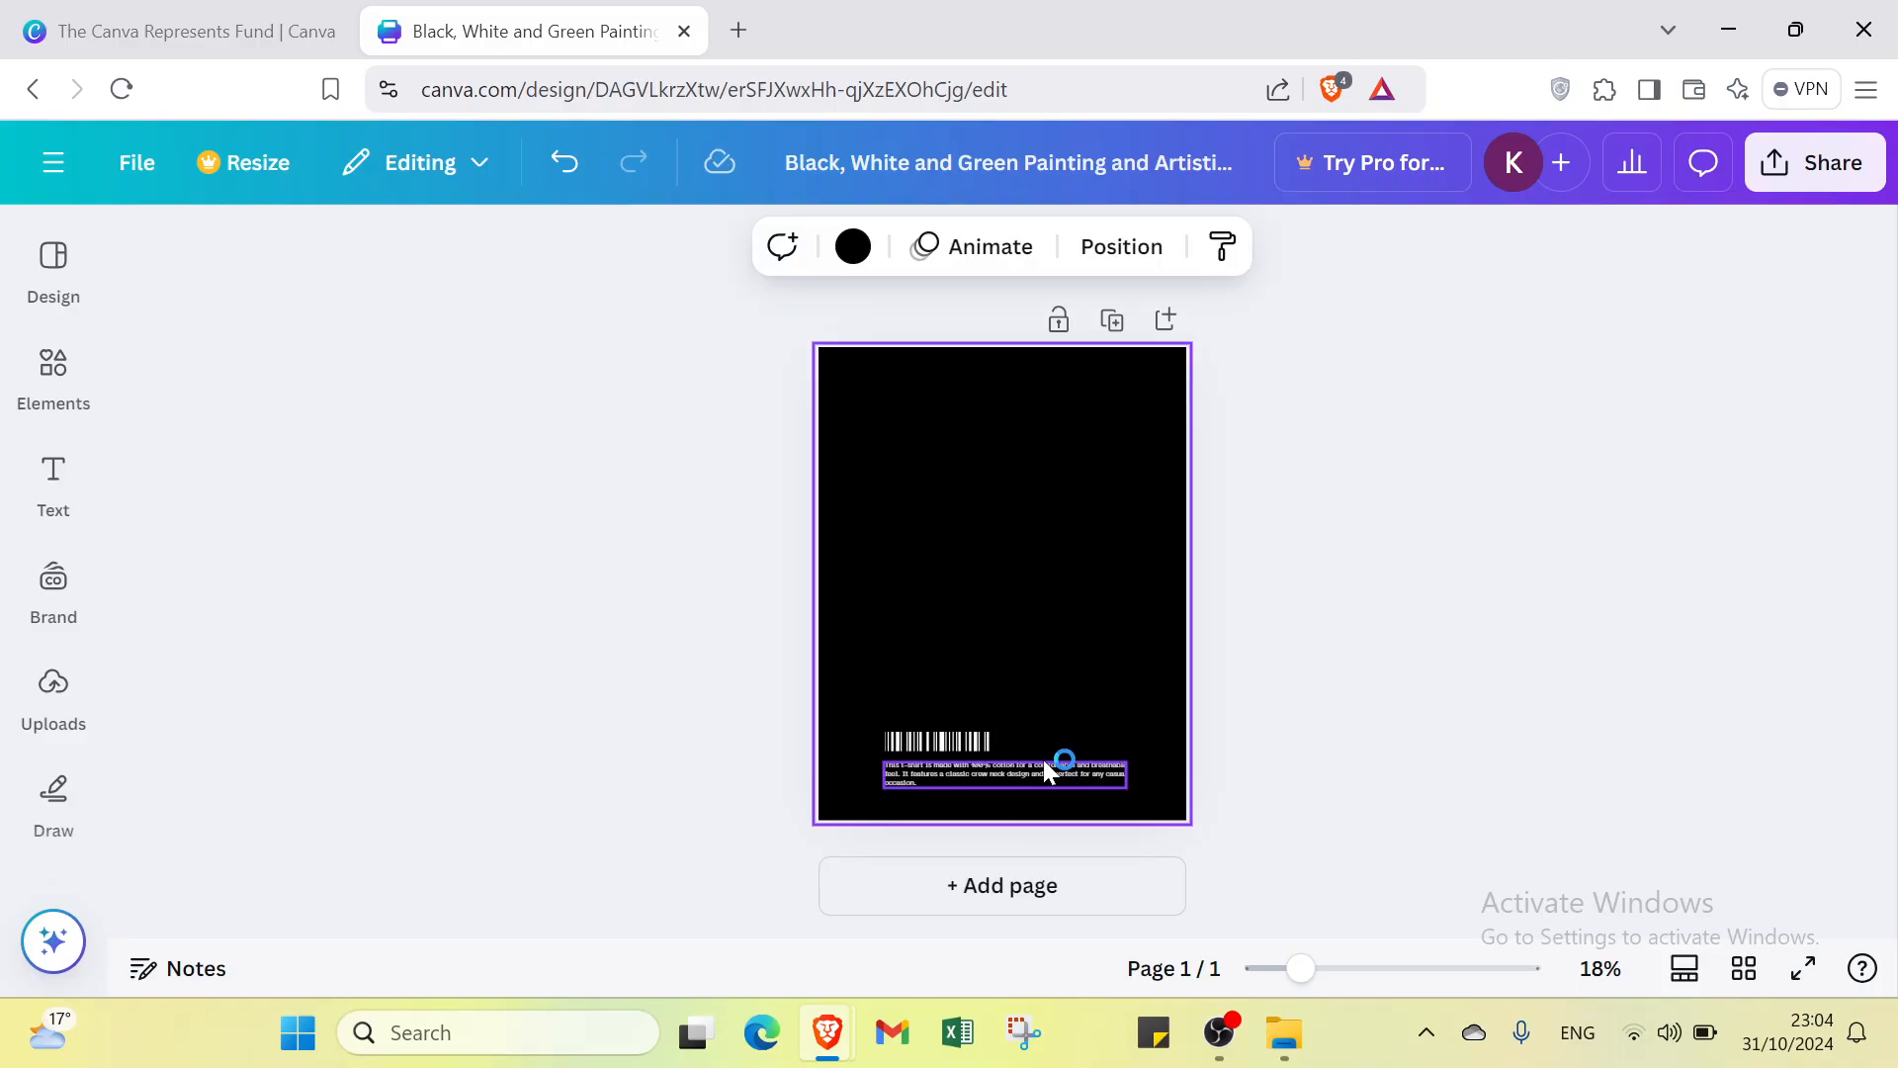
key(Delete)
click(924, 740)
key(Delete)
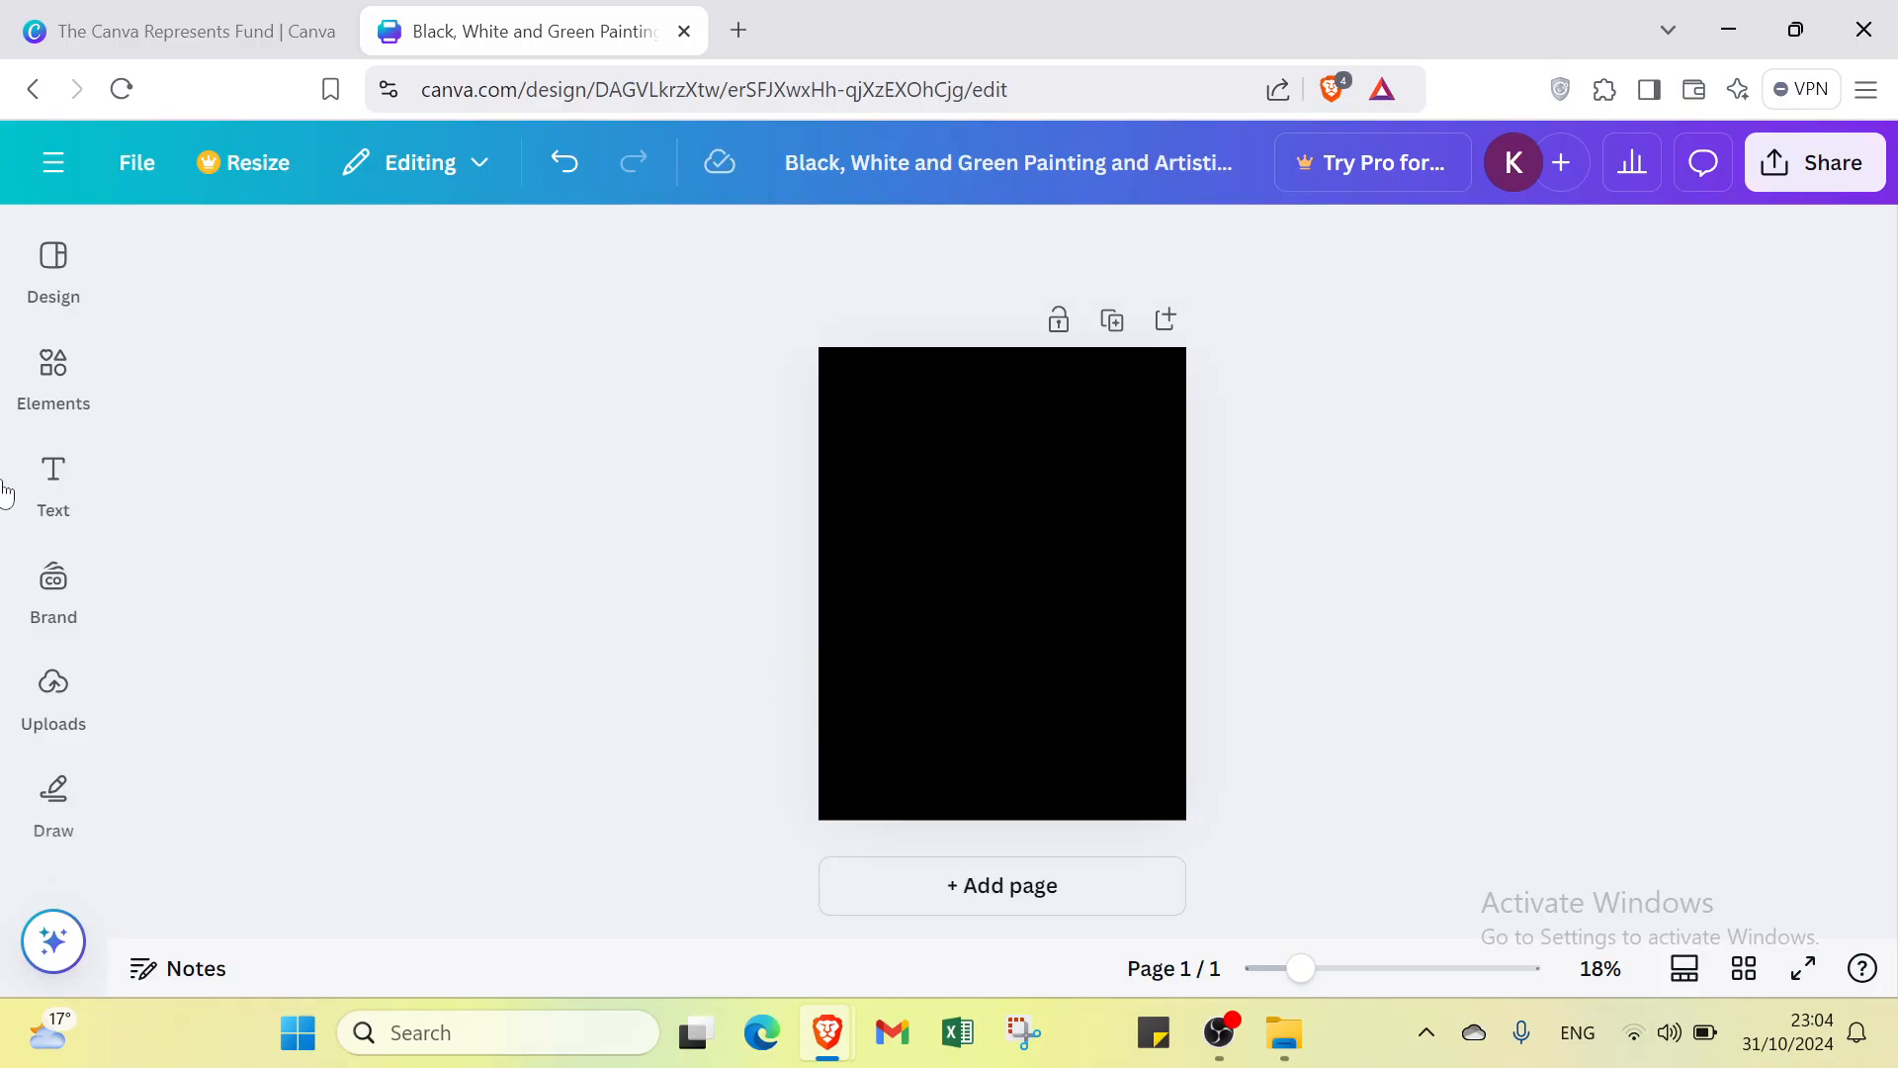
- Search the elements library for dragon and show only the graphics results
click(54, 411)
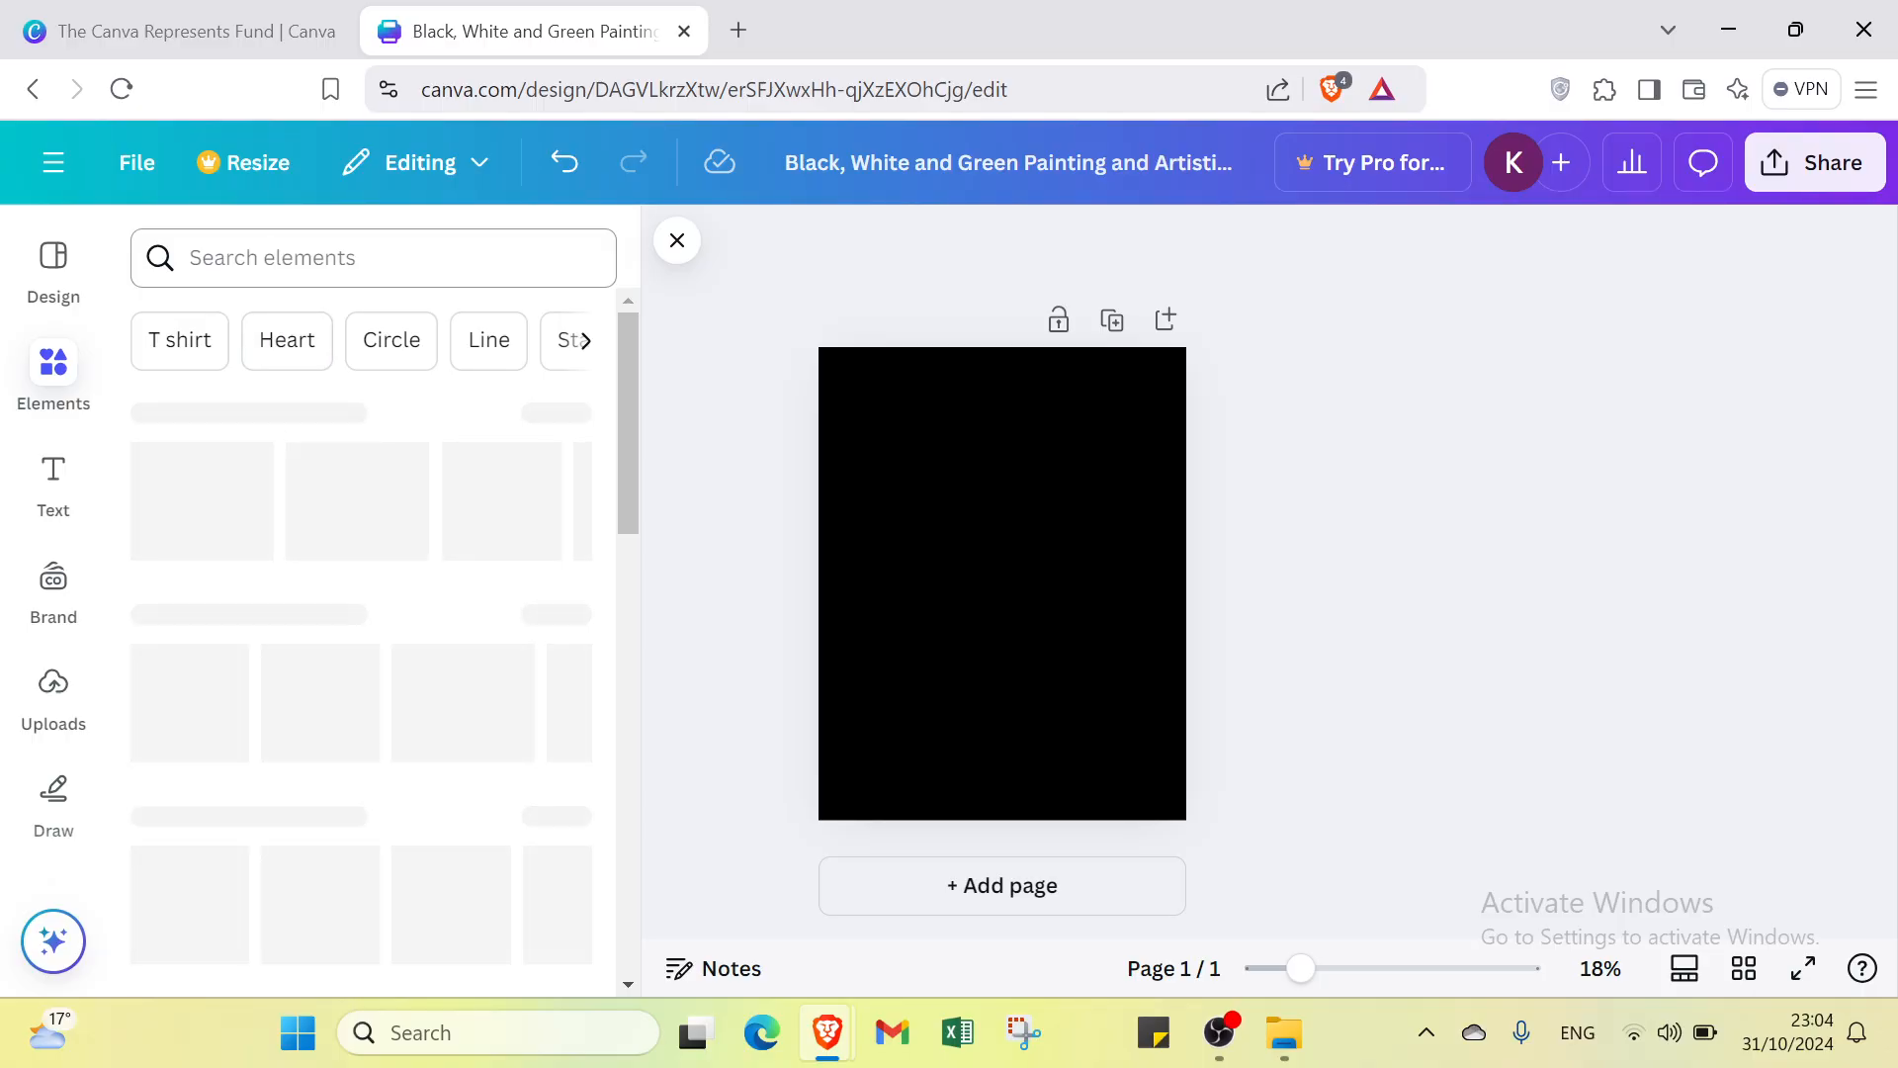
click(247, 259)
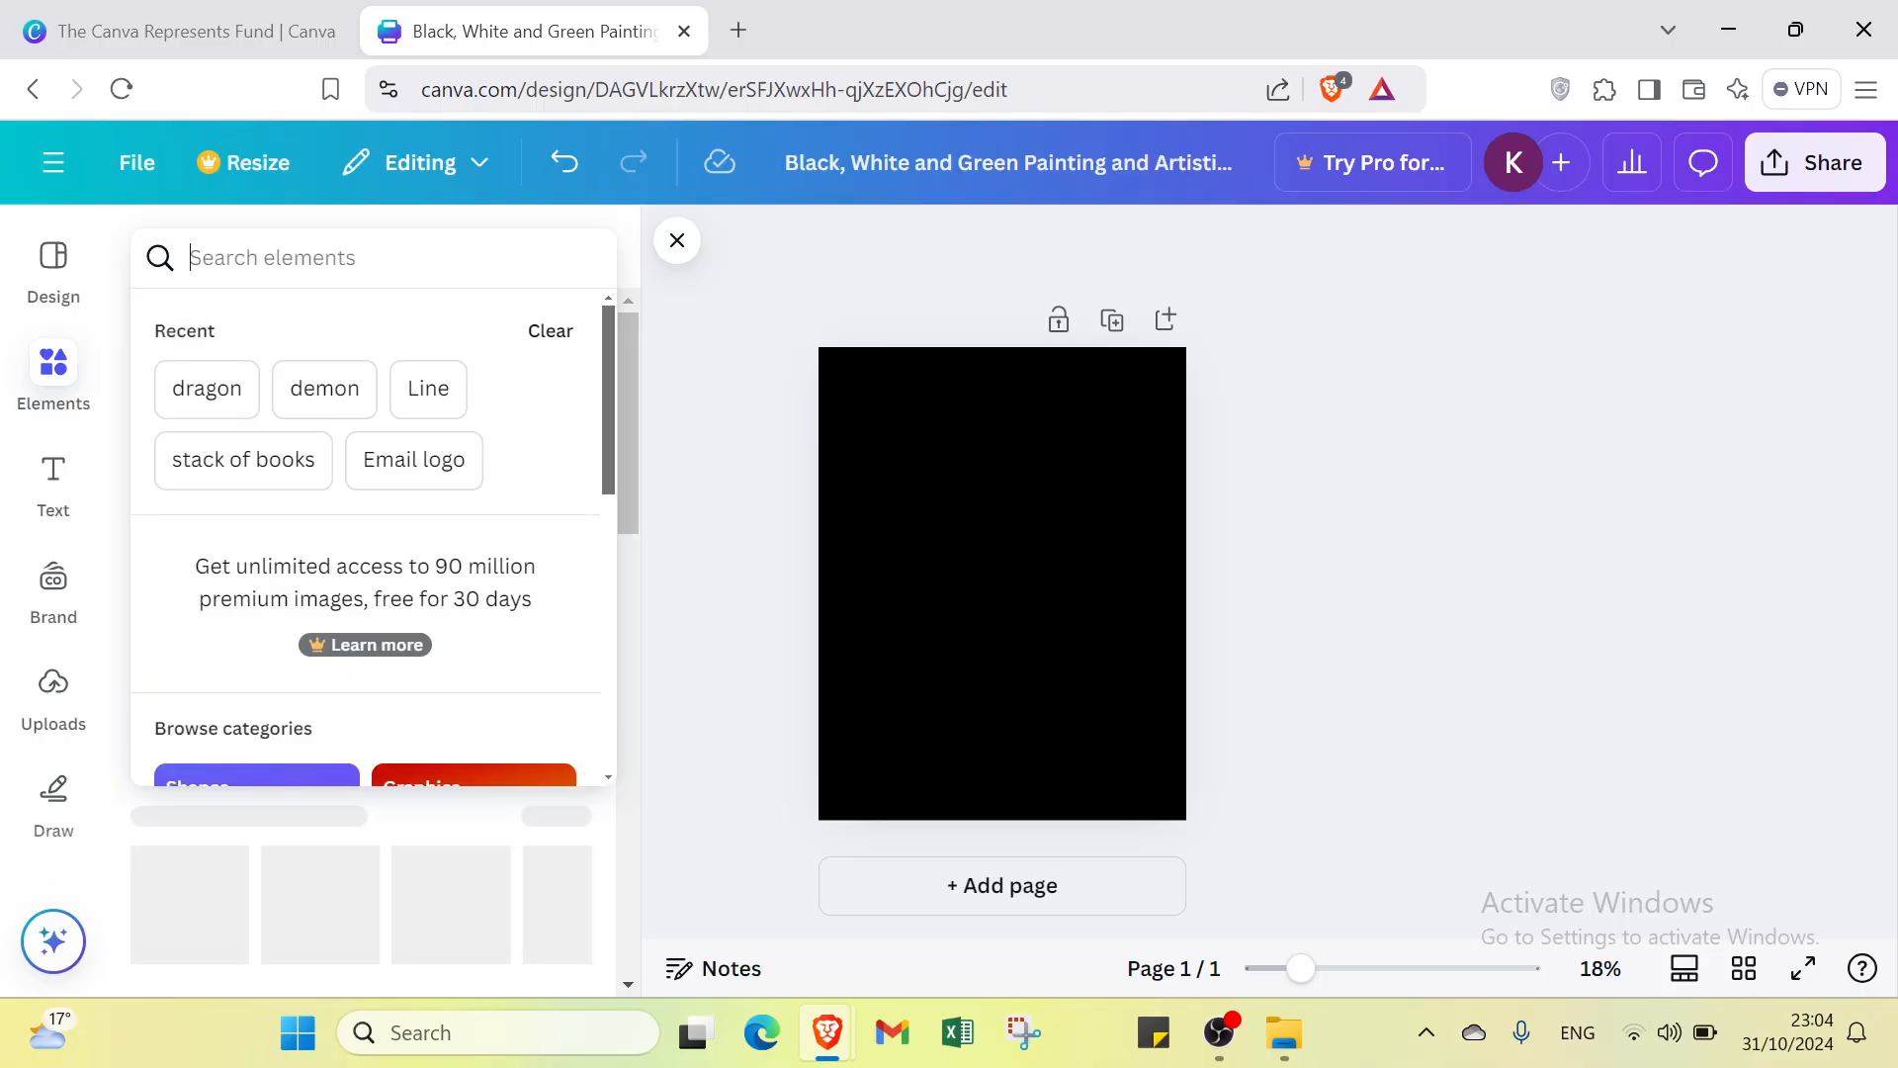
click(243, 388)
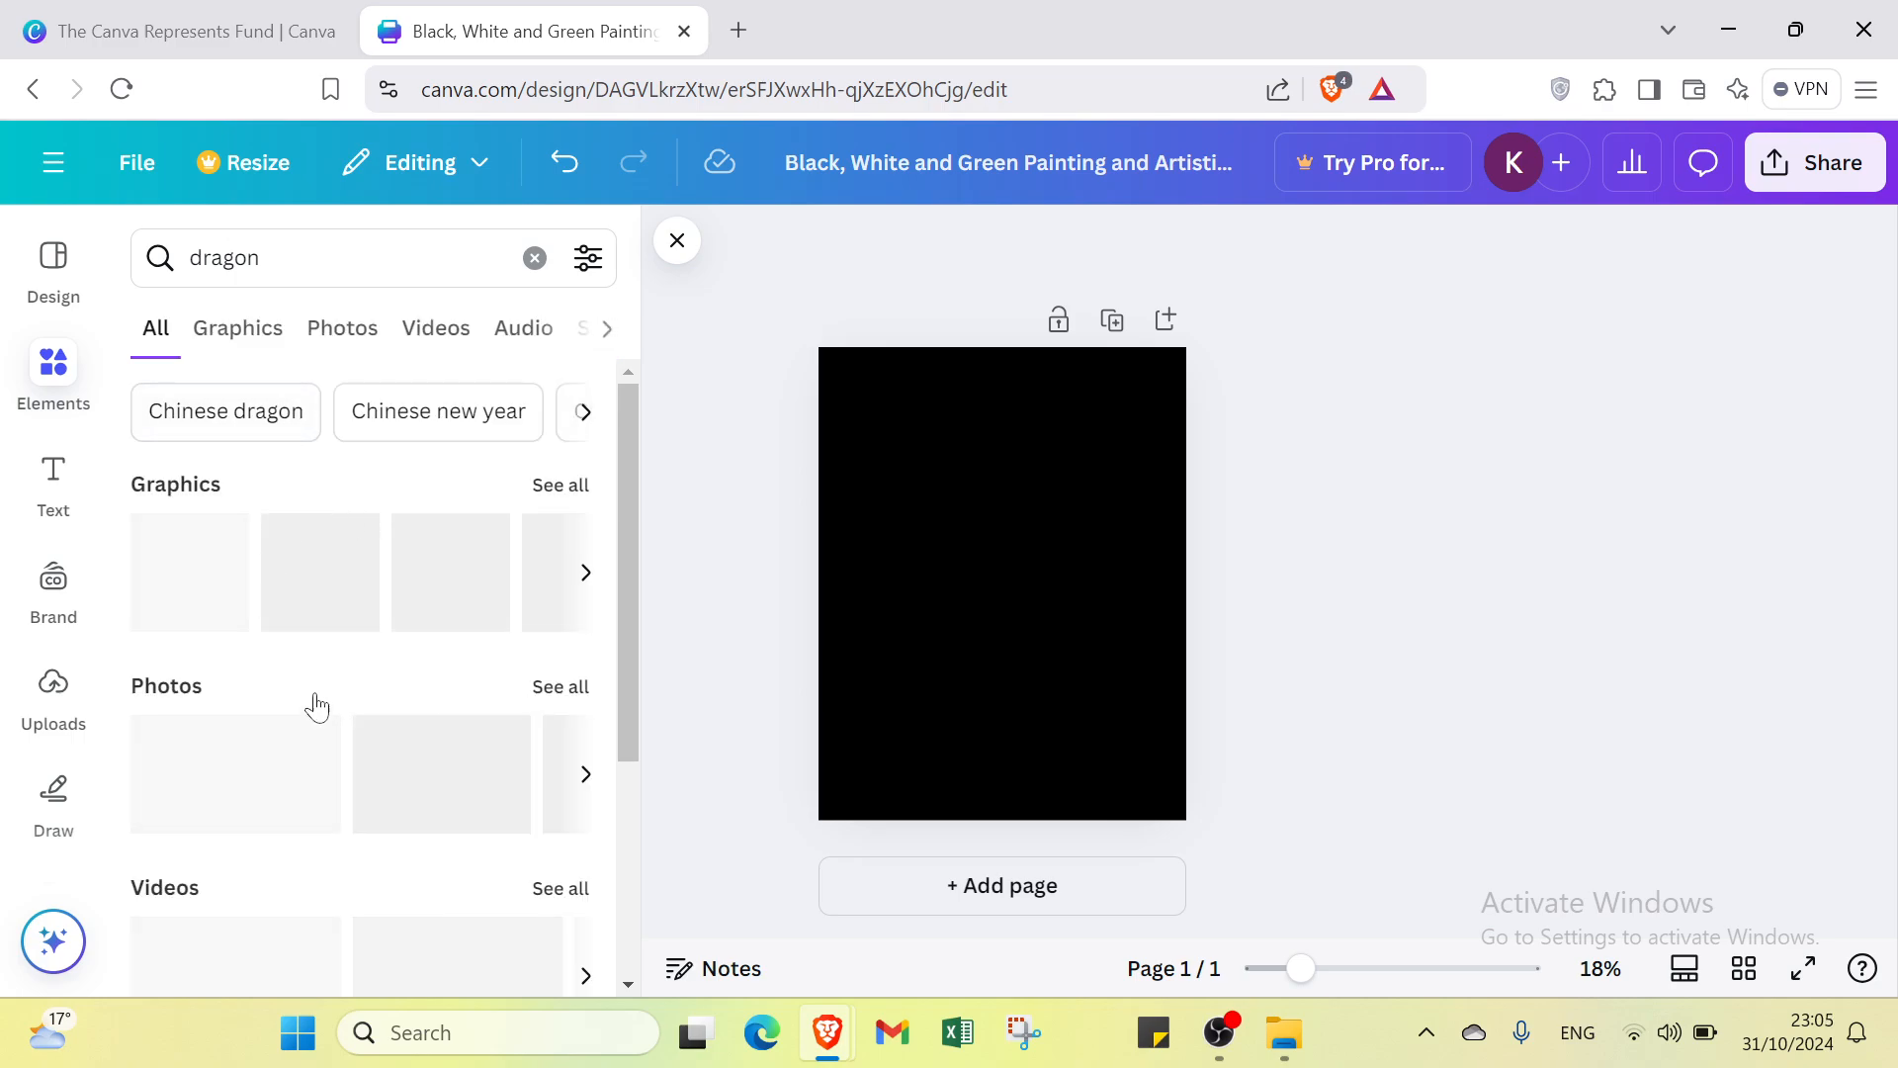
scroll(323, 603, down, 3)
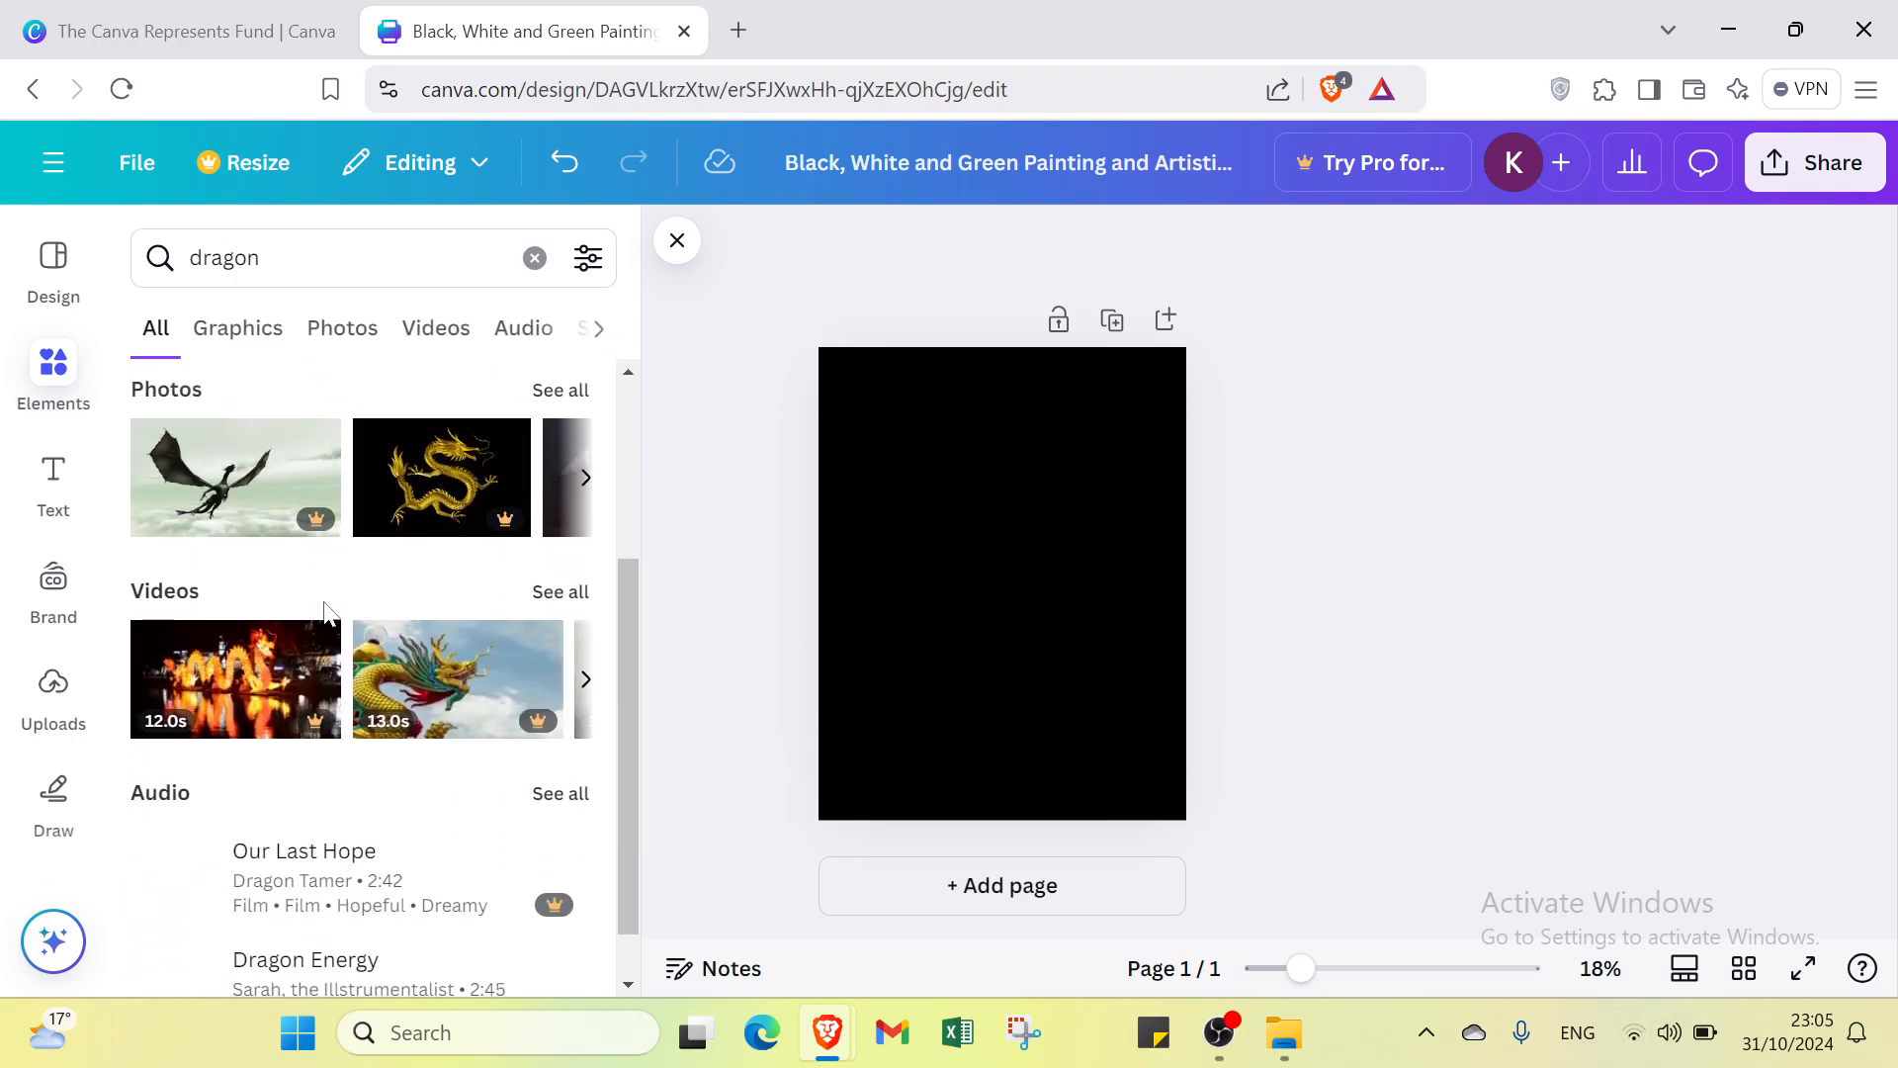
scroll(211, 365, up, 4)
click(233, 318)
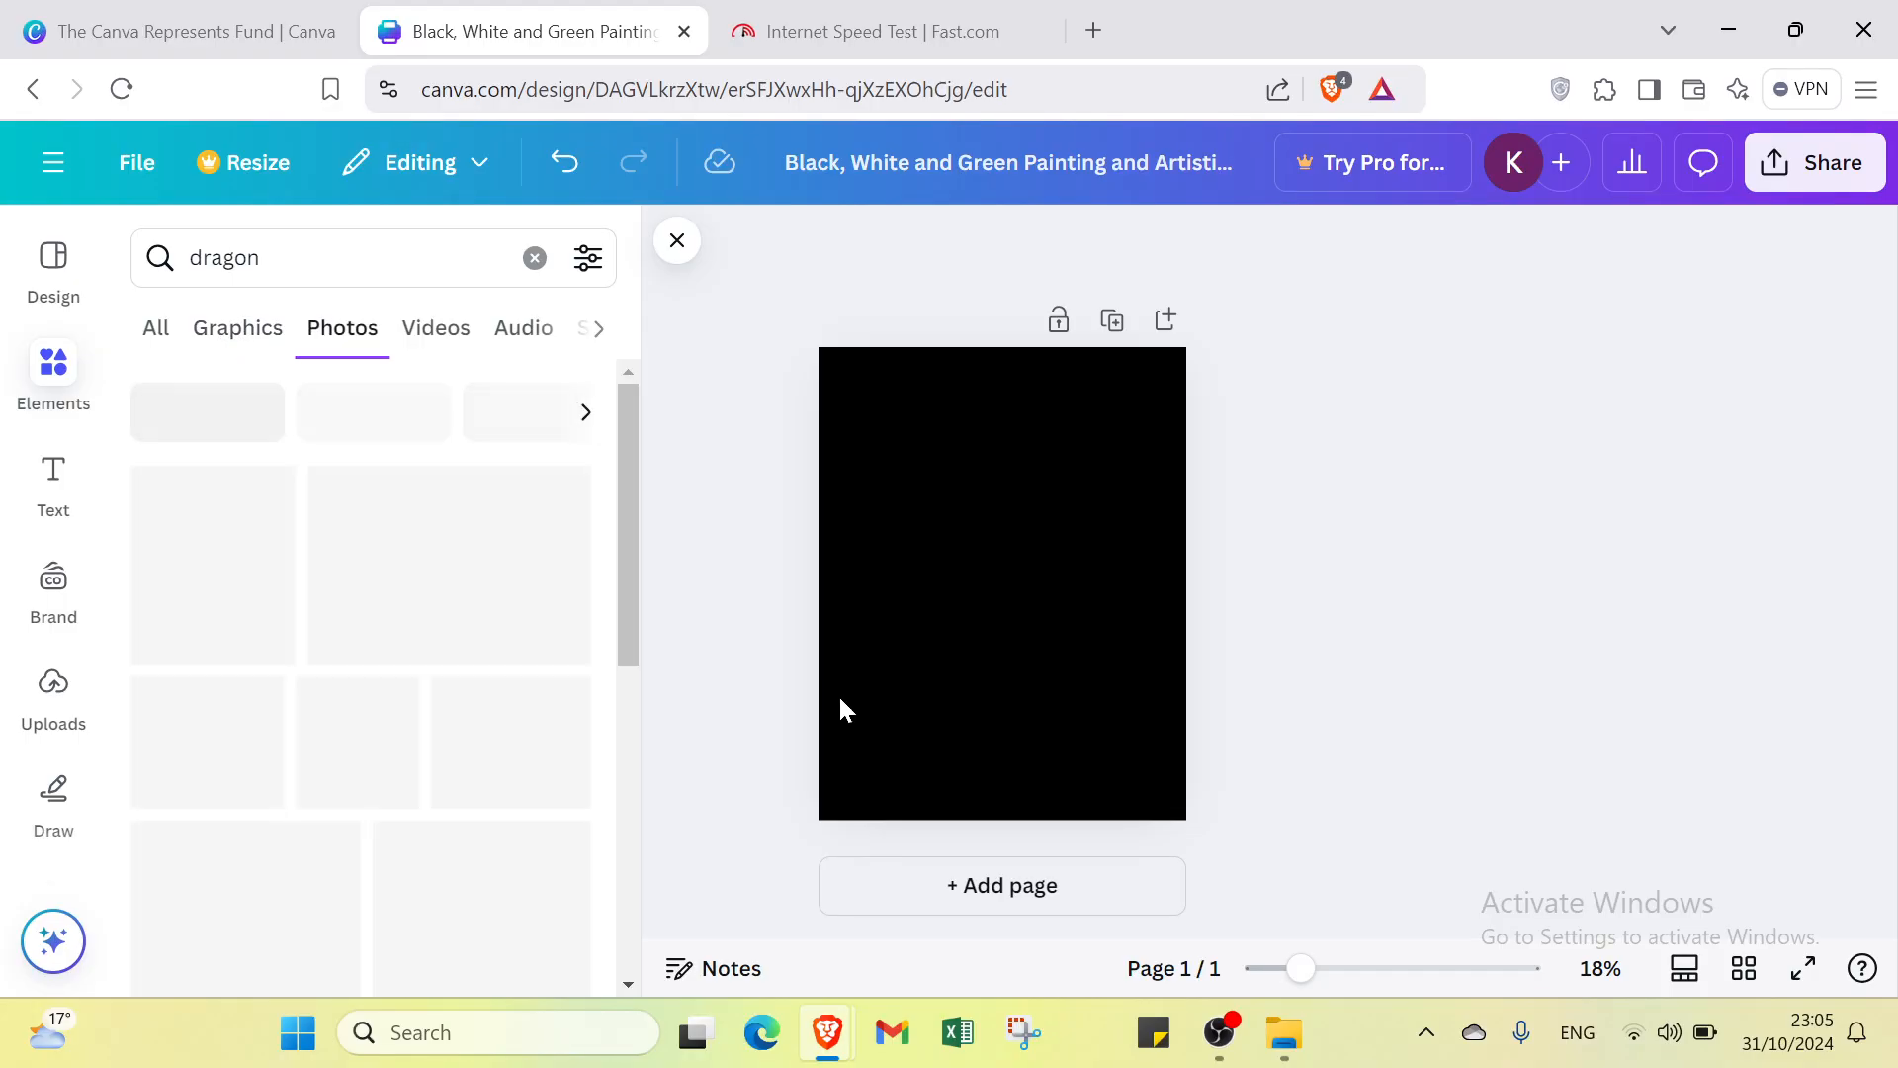
click(286, 329)
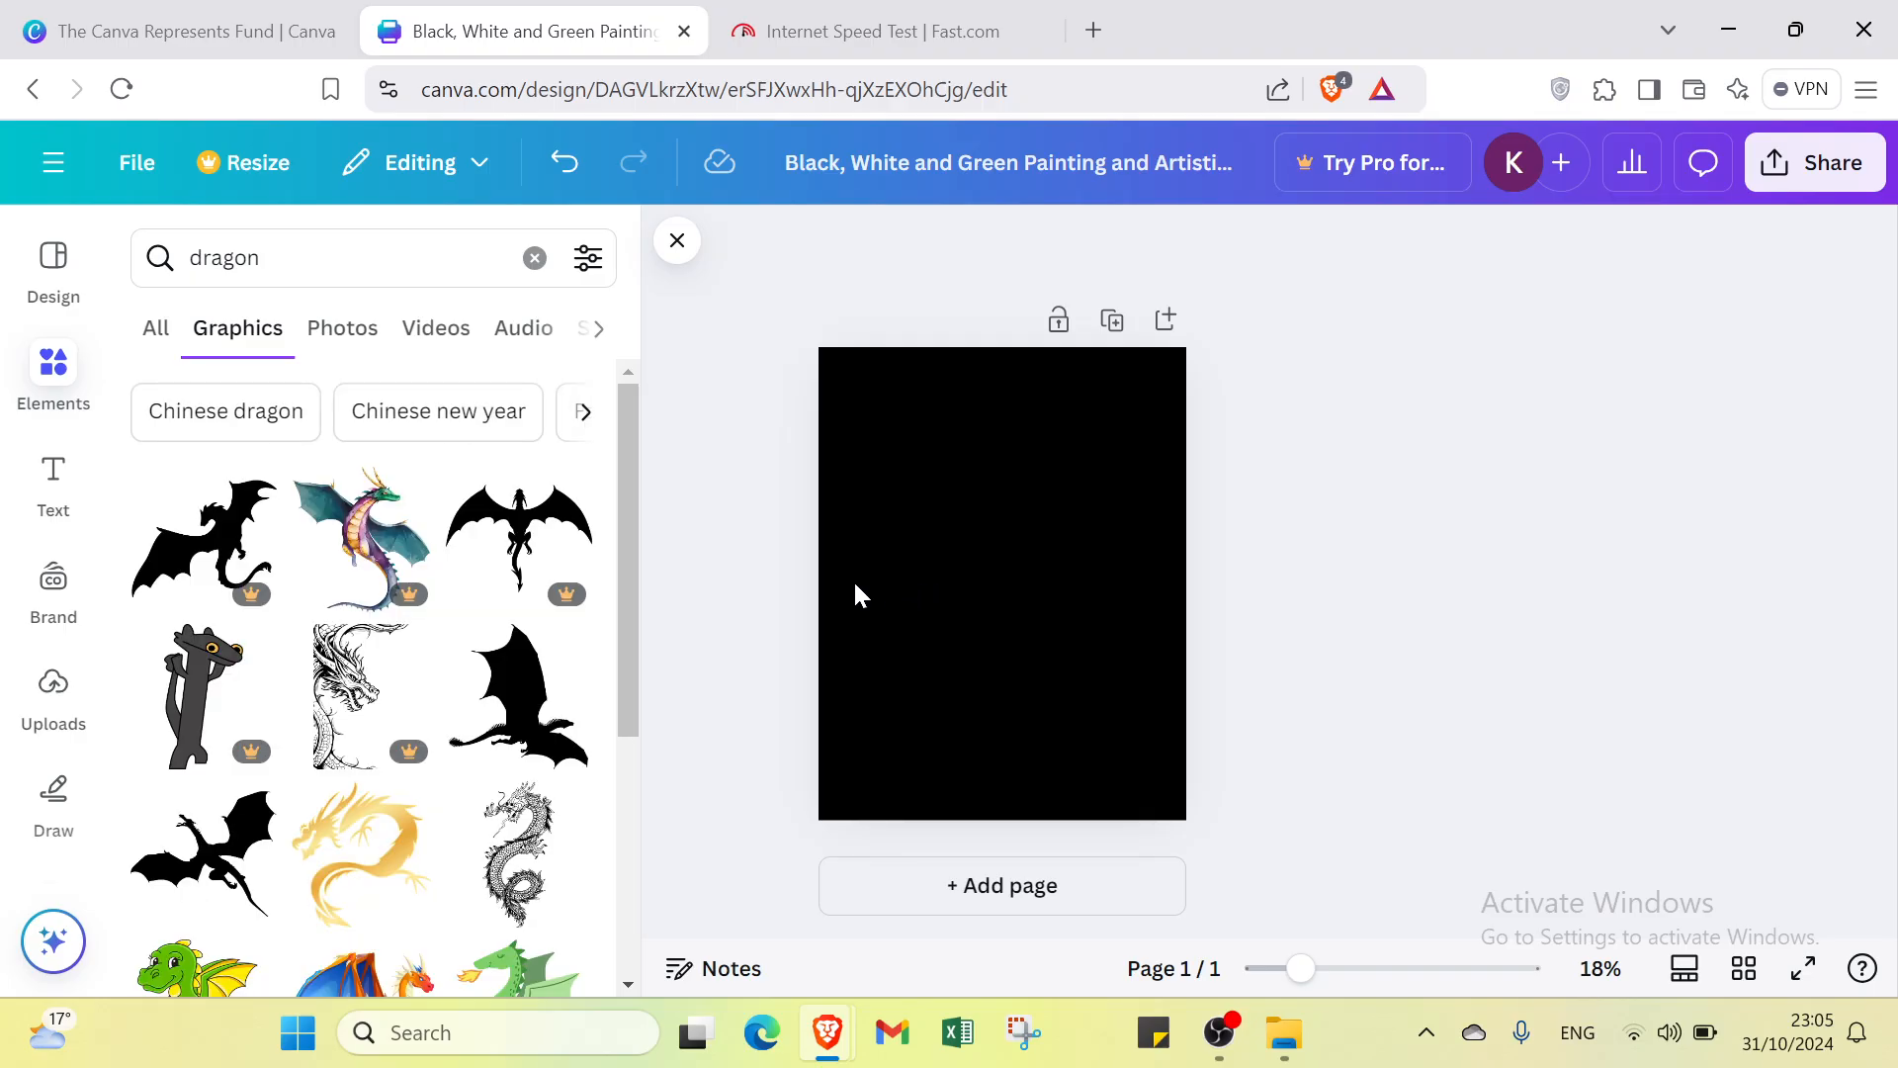
- Add the free detailed line-art Chinese dragon graphic to the page and recolor it white
scroll(559, 682, down, 1)
click(525, 757)
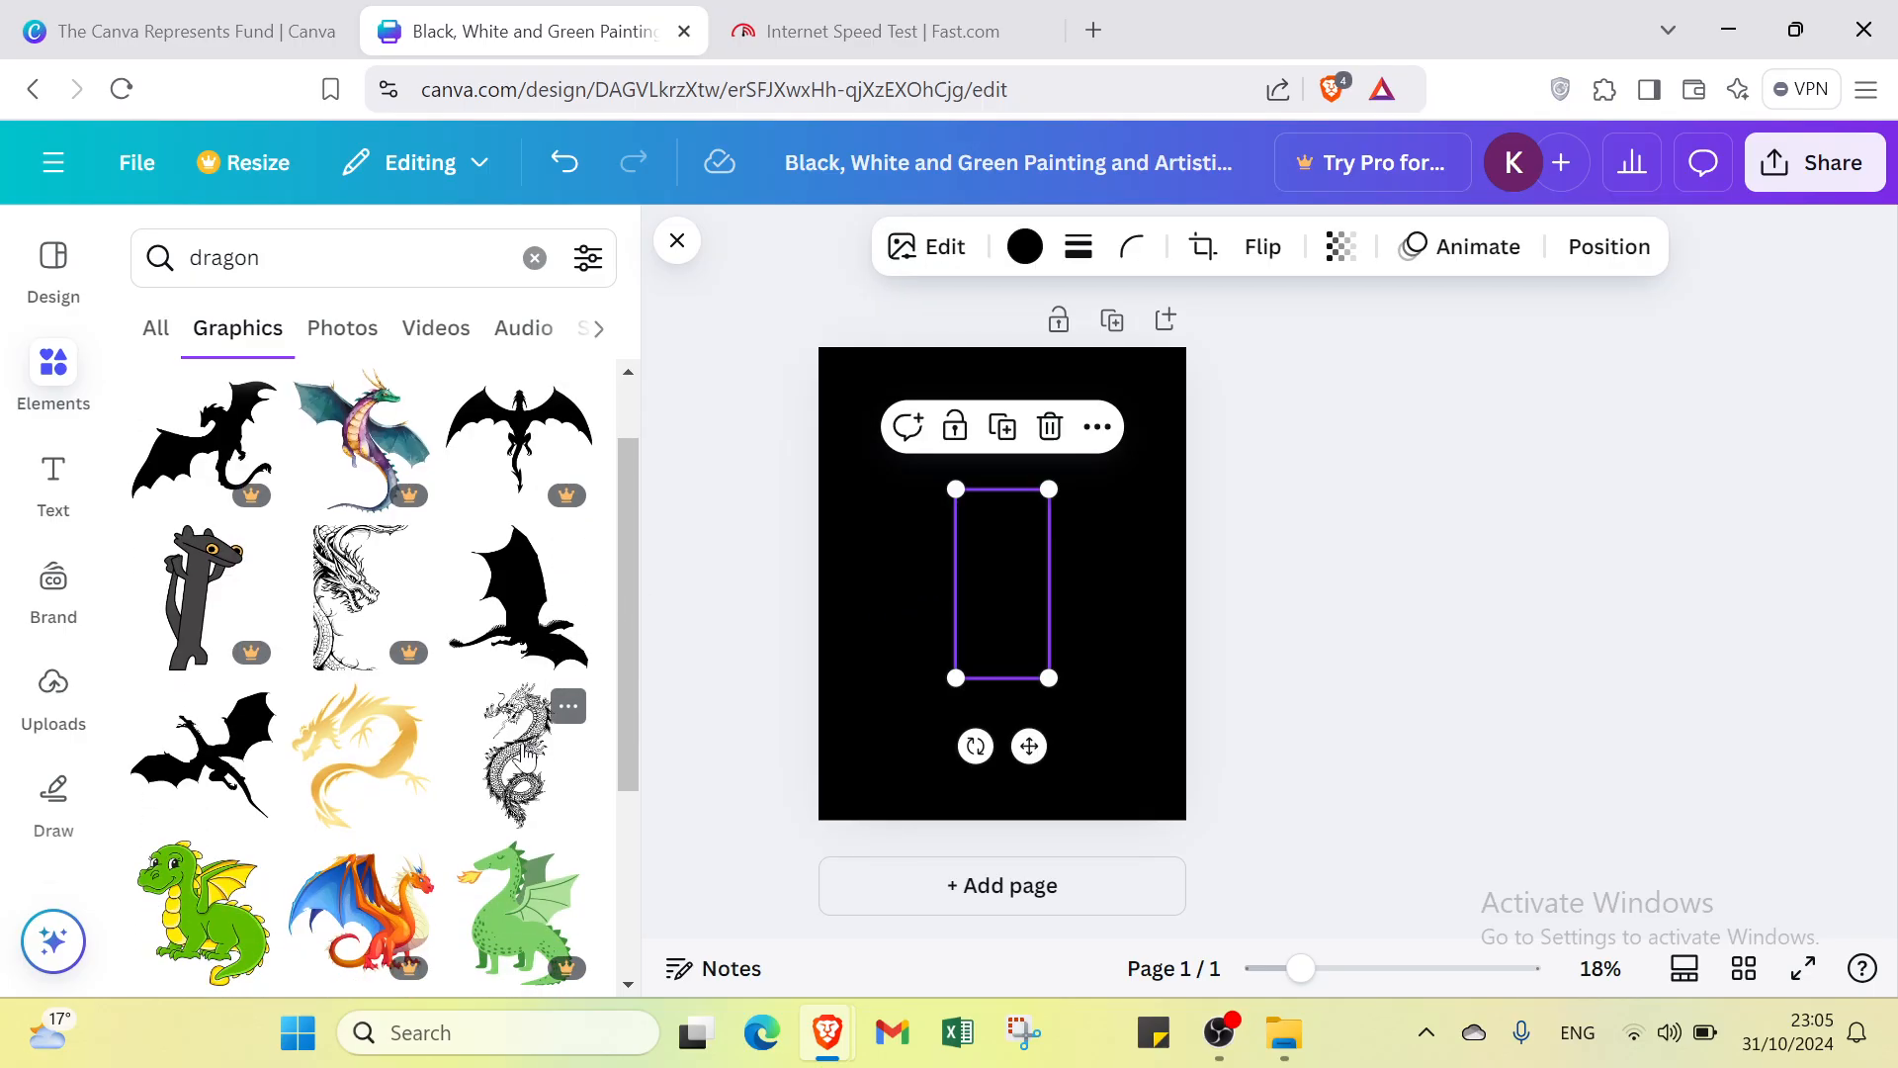
click(1025, 246)
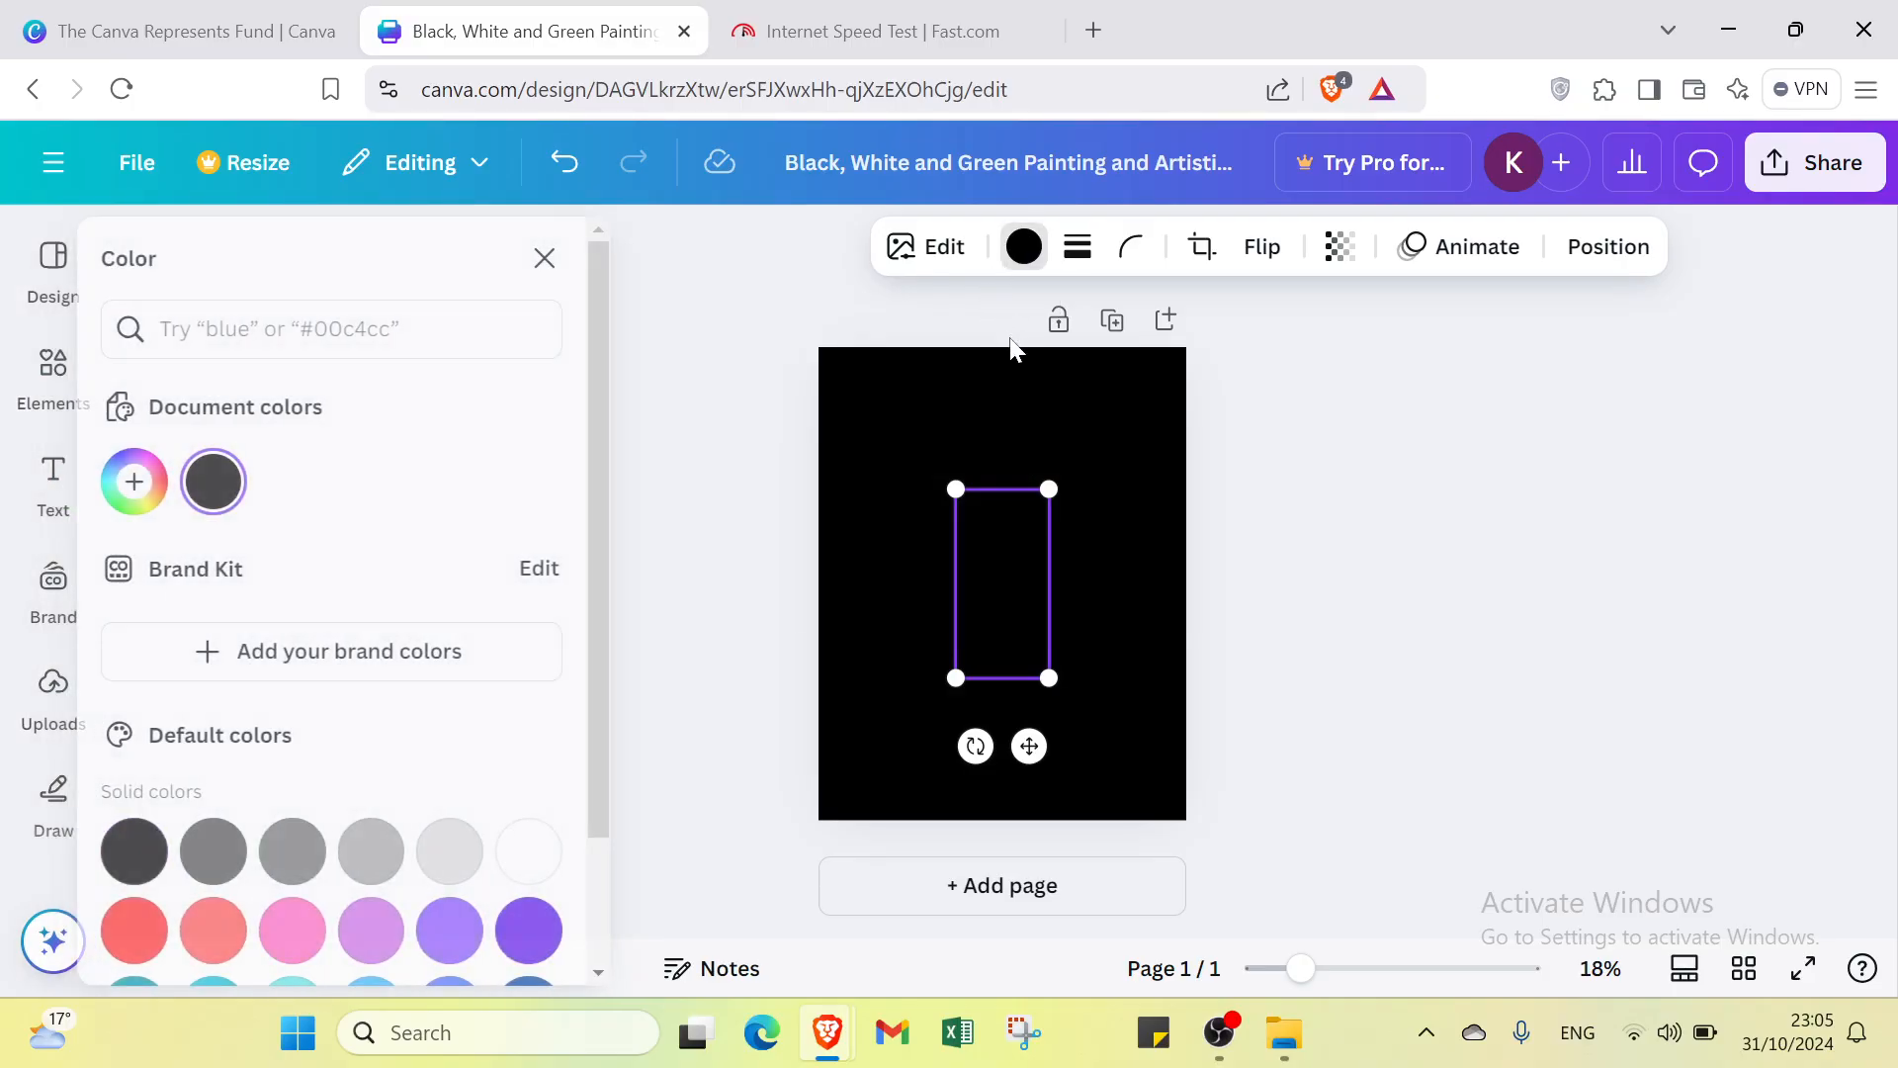
click(559, 856)
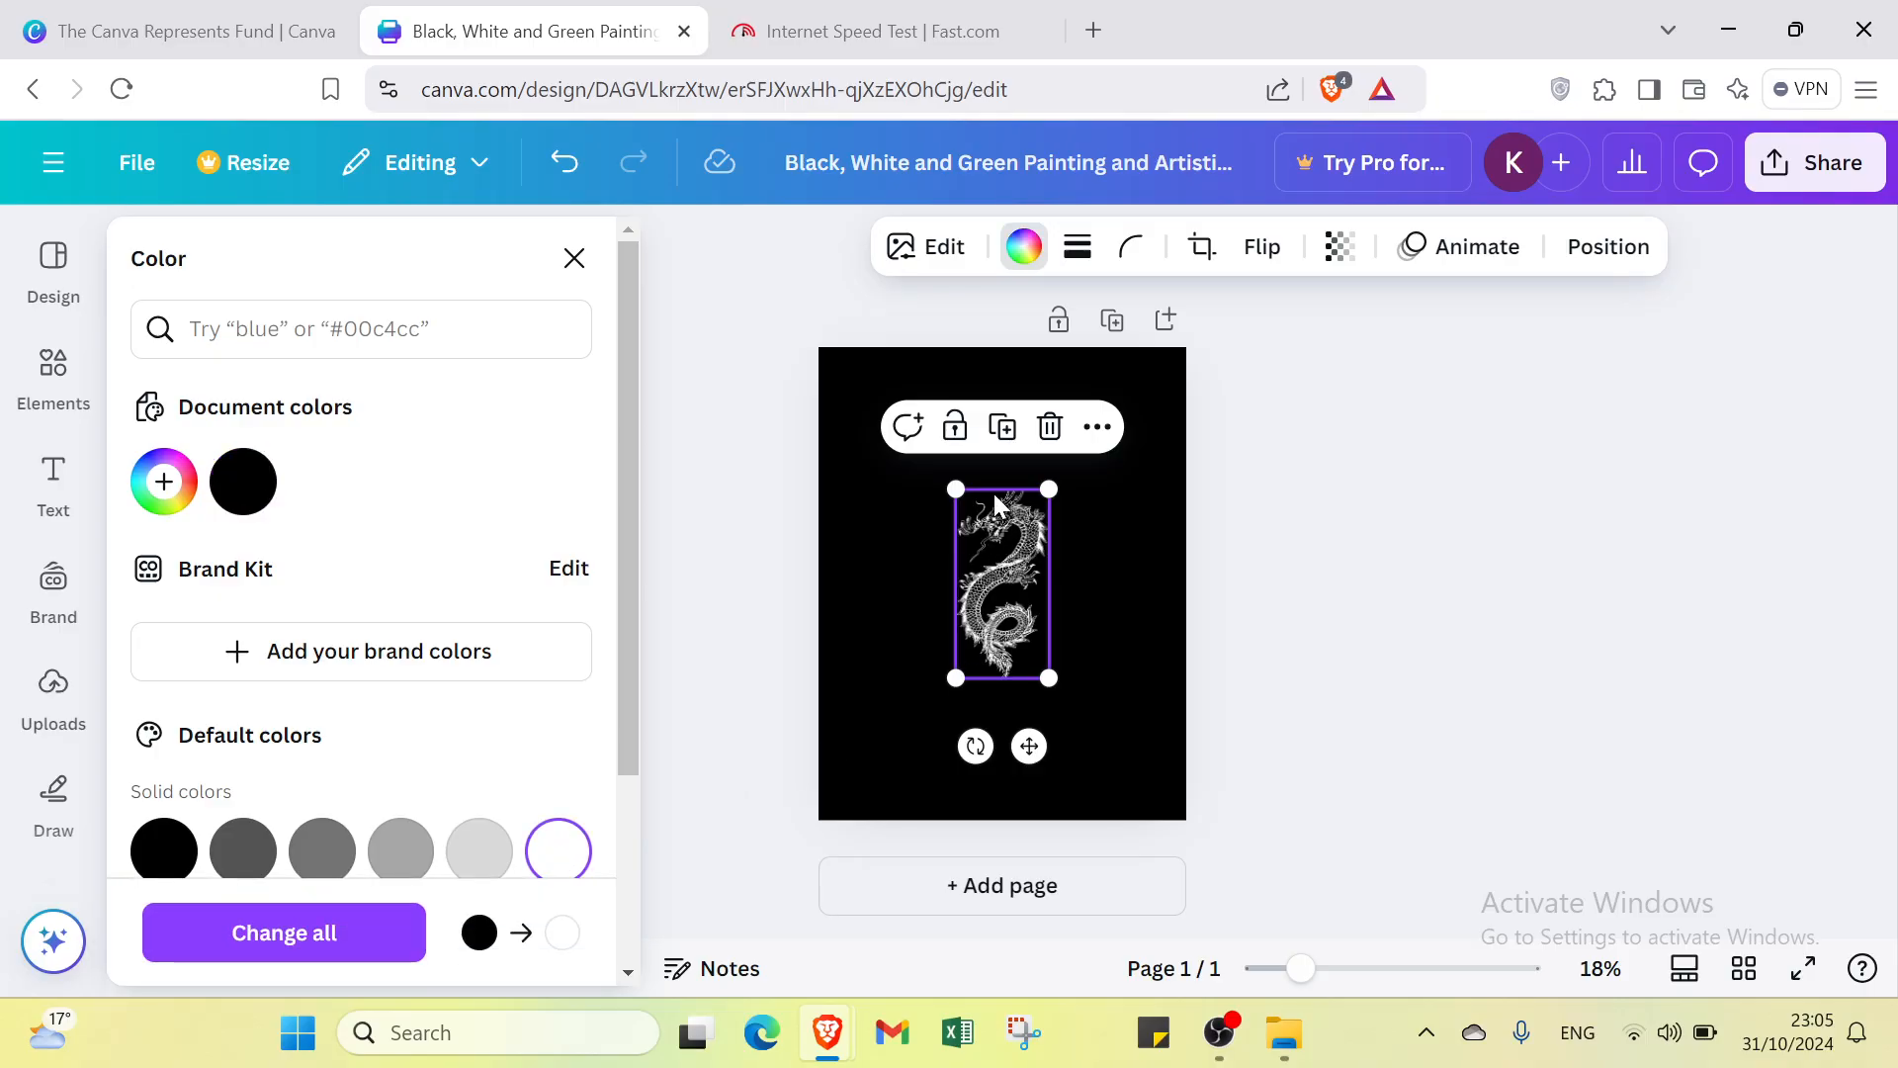
- Enlarge the white dragon to fill most of the page's height and keep it horizontally centered
drag(955, 488, 914, 453)
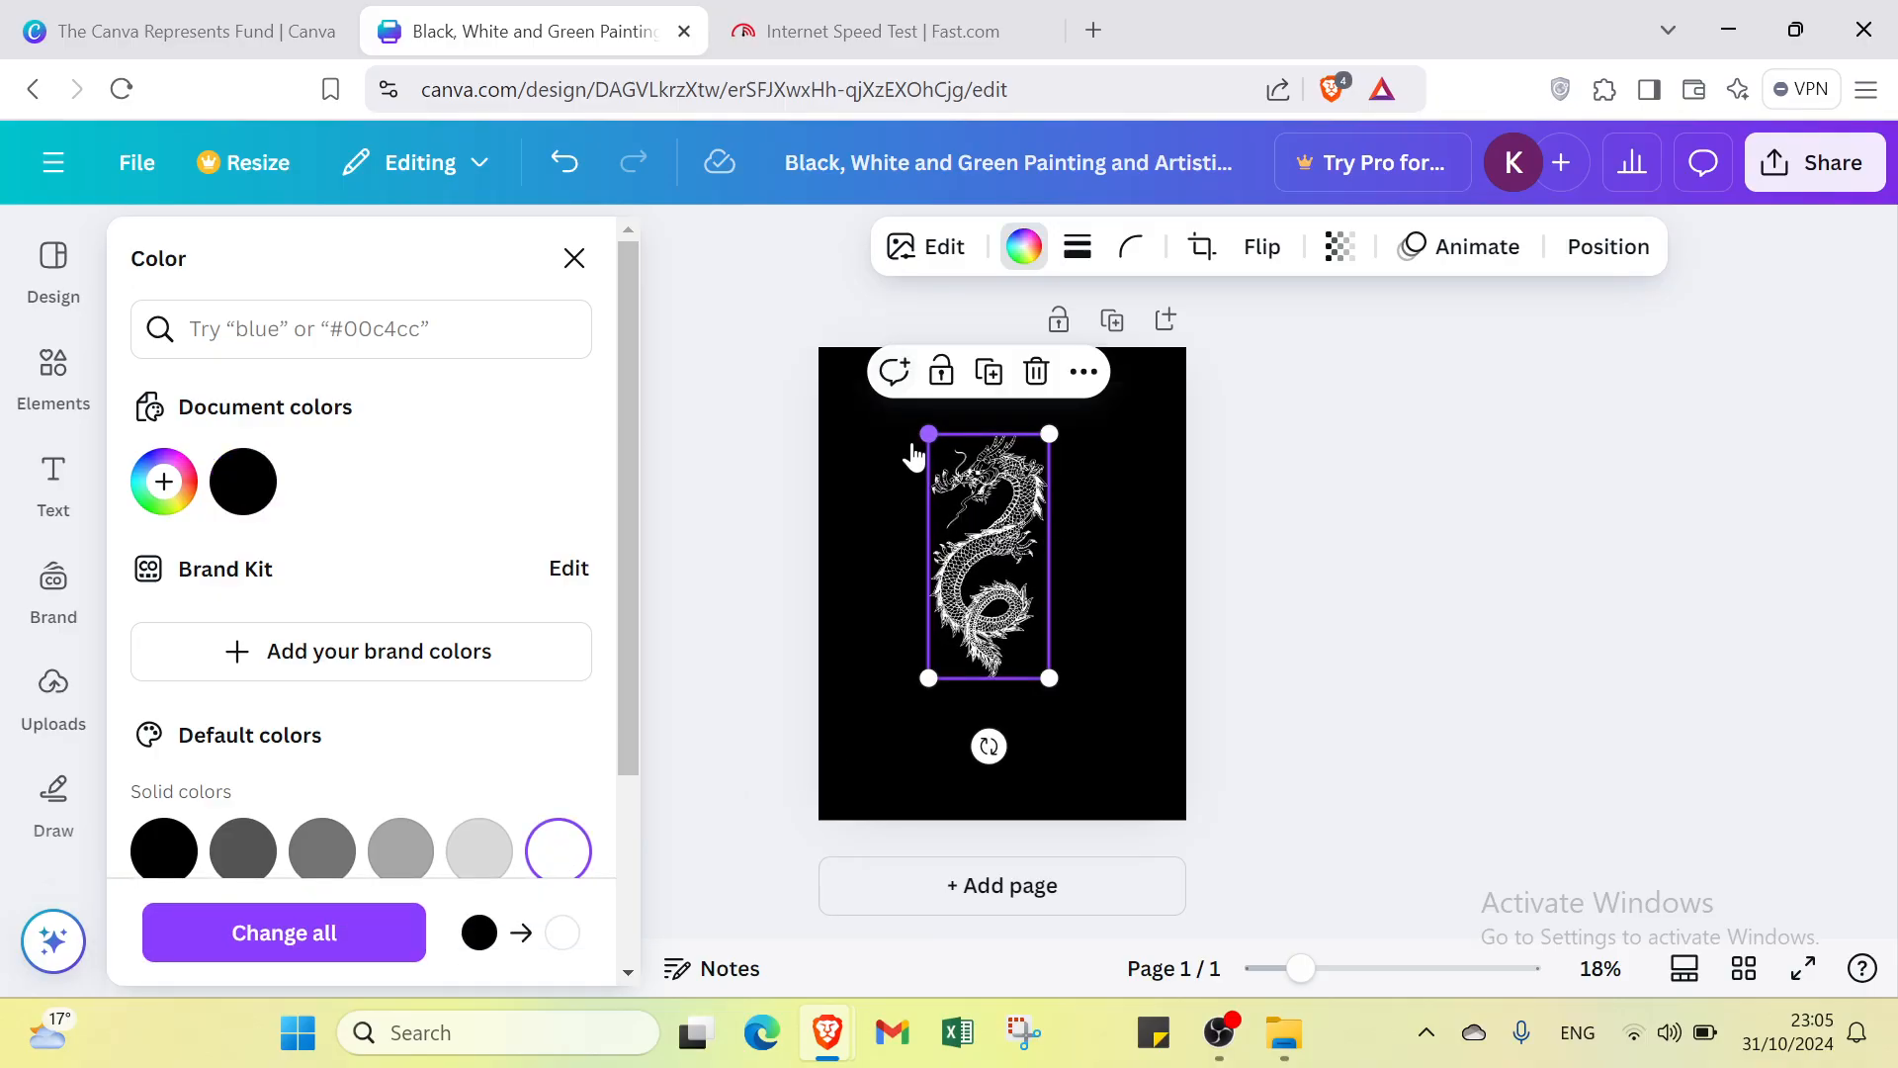
click(911, 452)
drag(989, 577, 1001, 604)
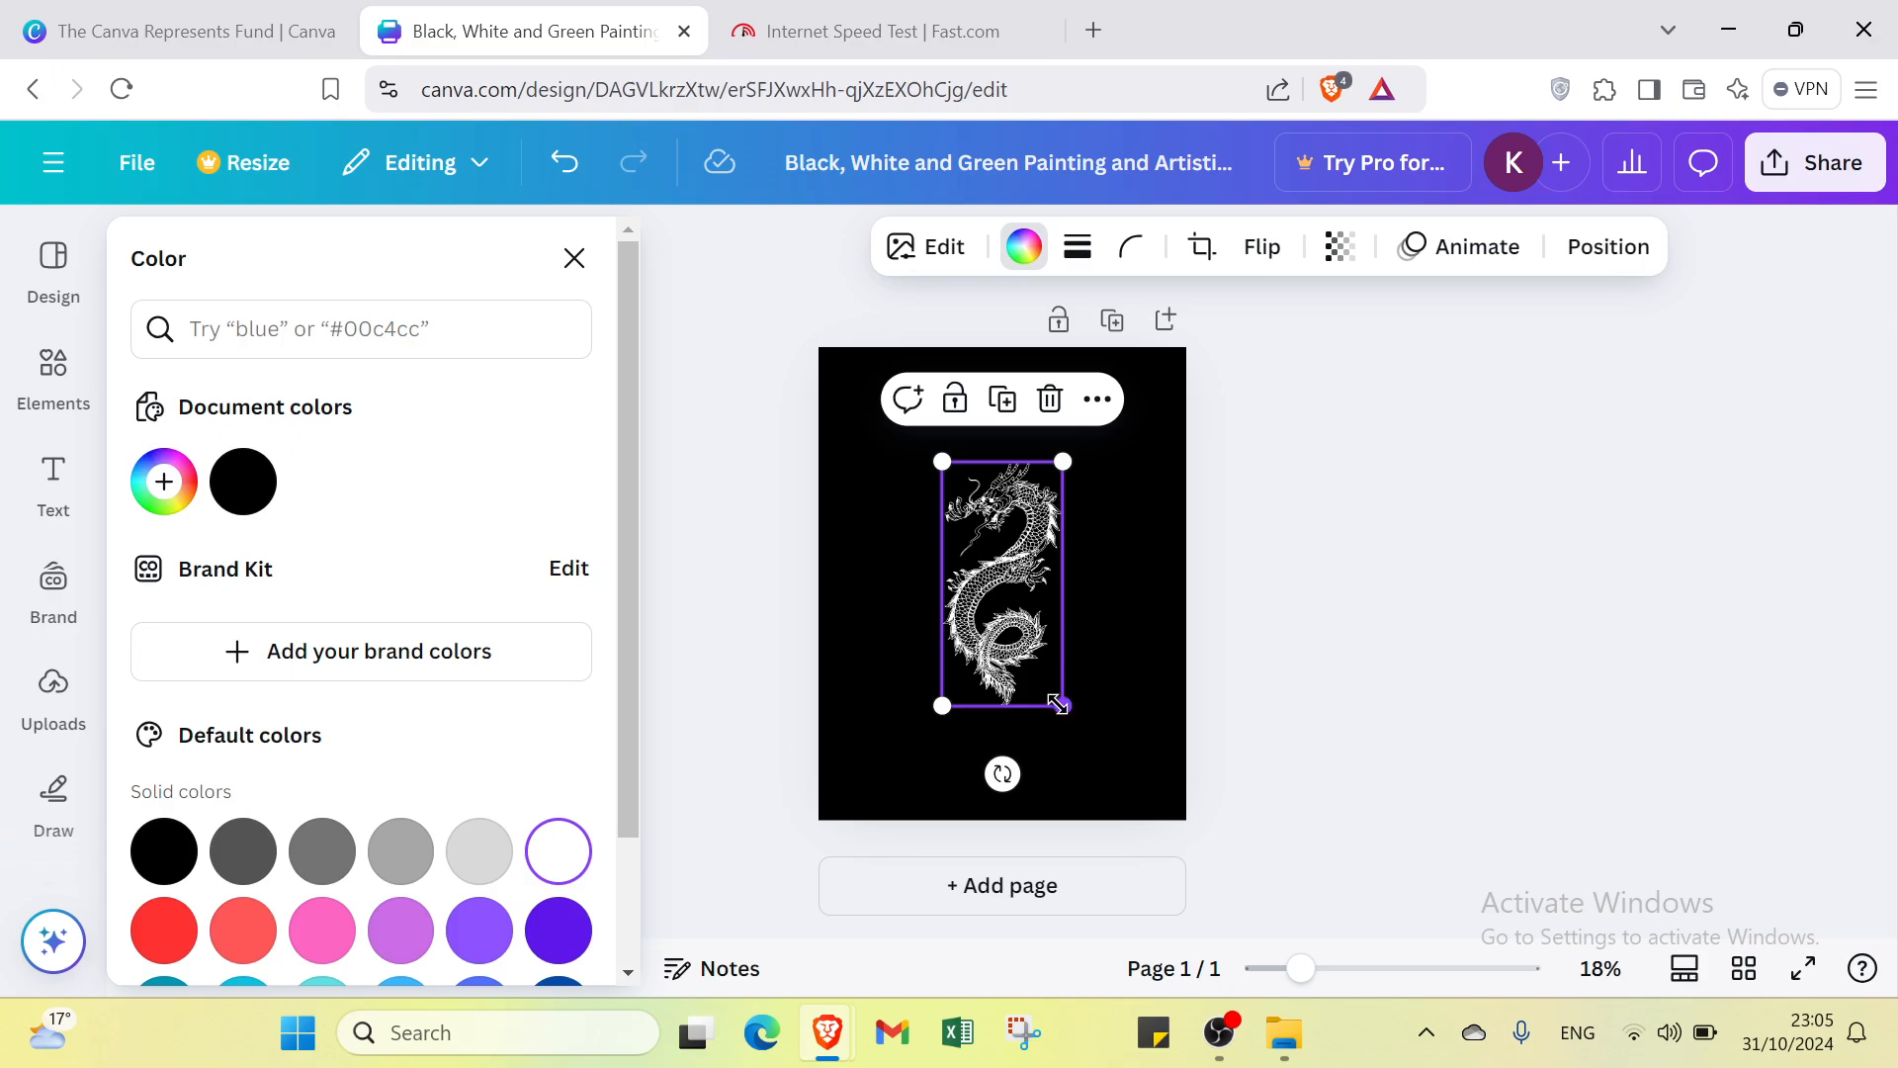
drag(1058, 705, 1011, 724)
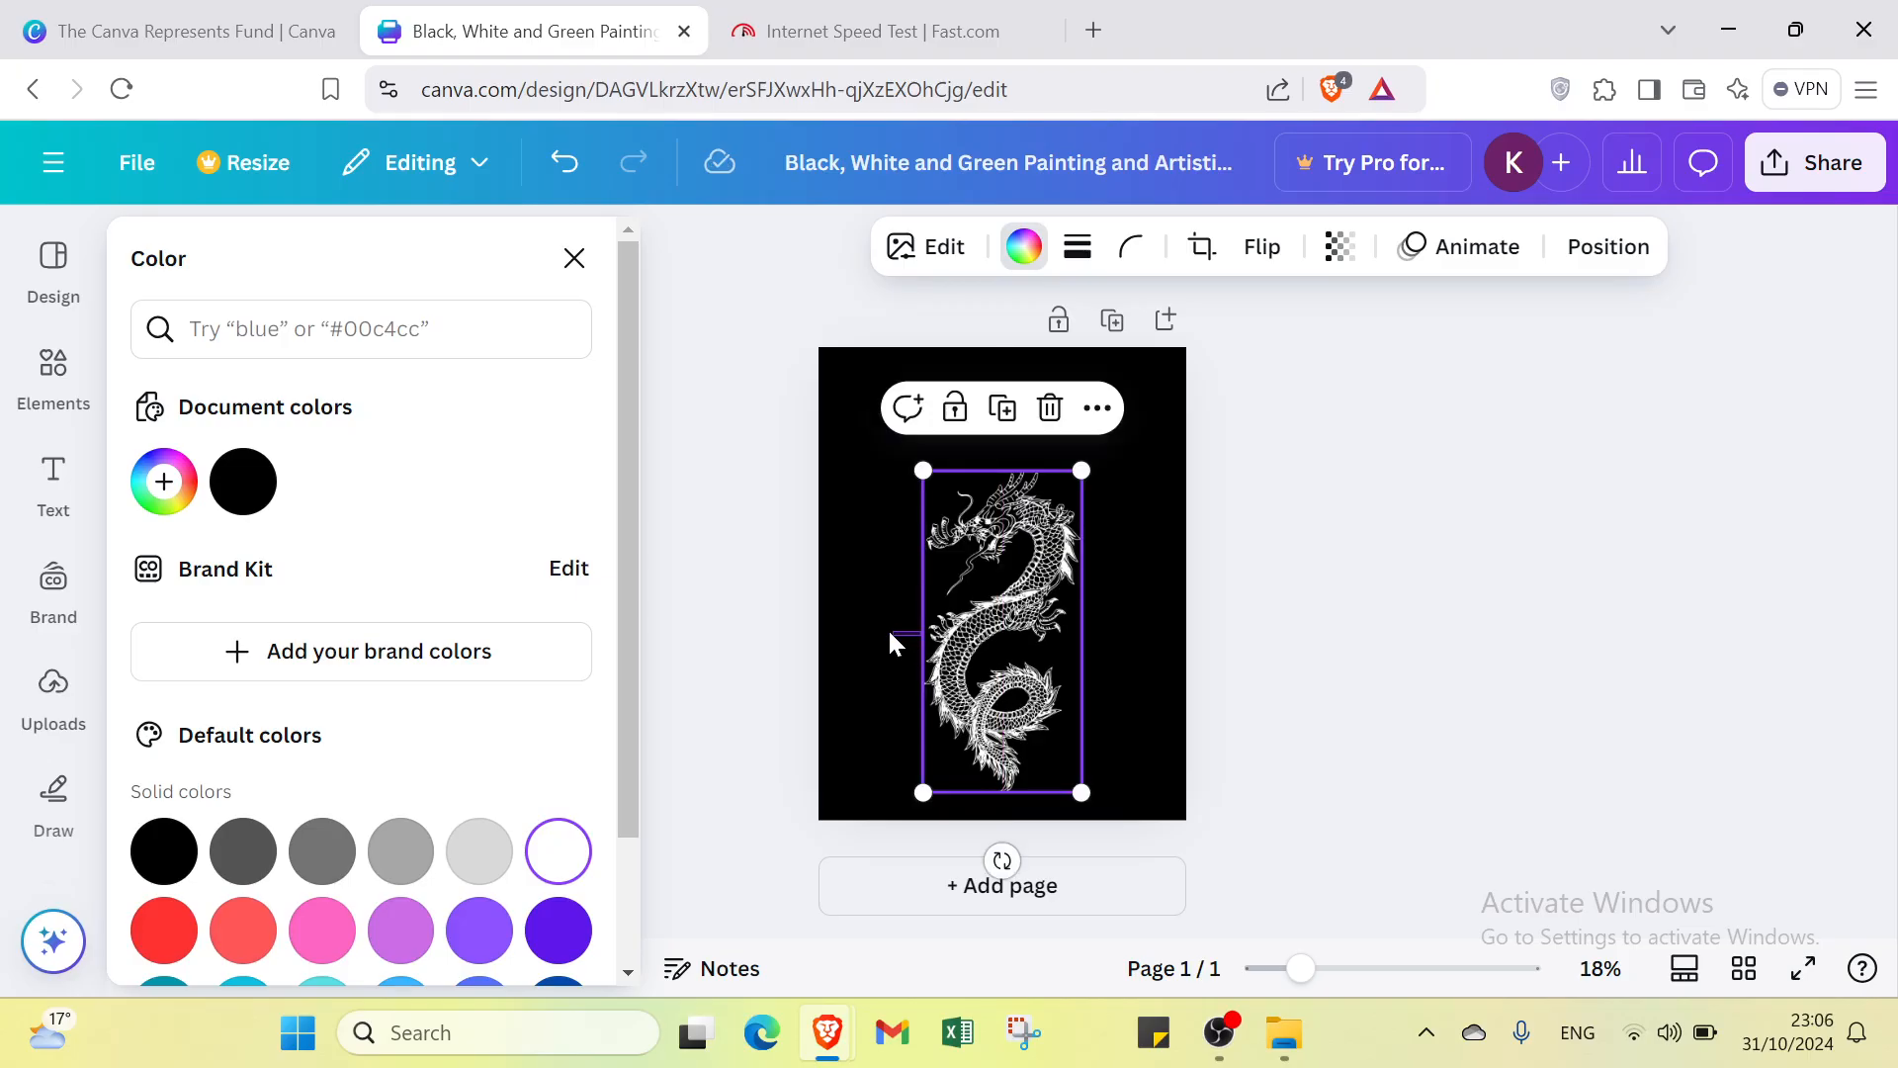
click(921, 470)
drag(914, 468, 852, 471)
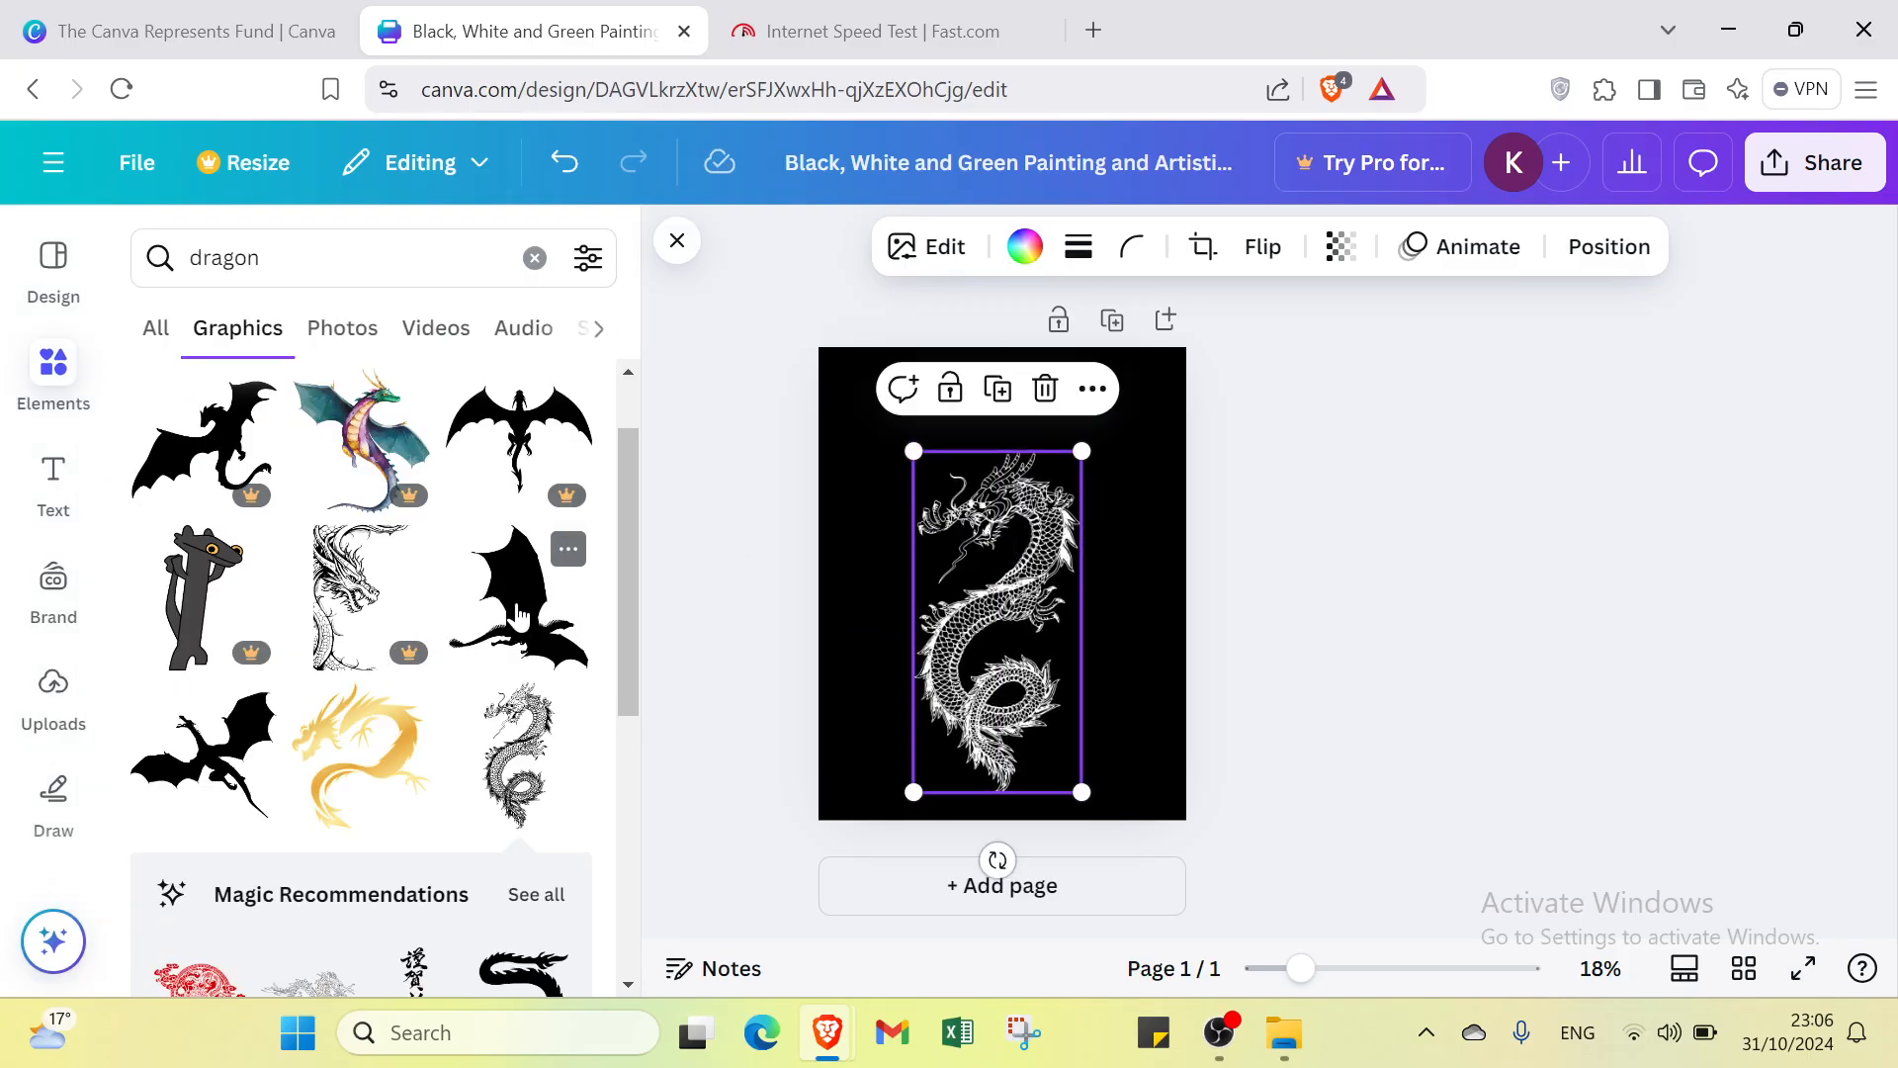
- Add the gold dragon graphic as a small emblem in the page's top-left corner and nudge the white dragon slightly into the center
click(384, 759)
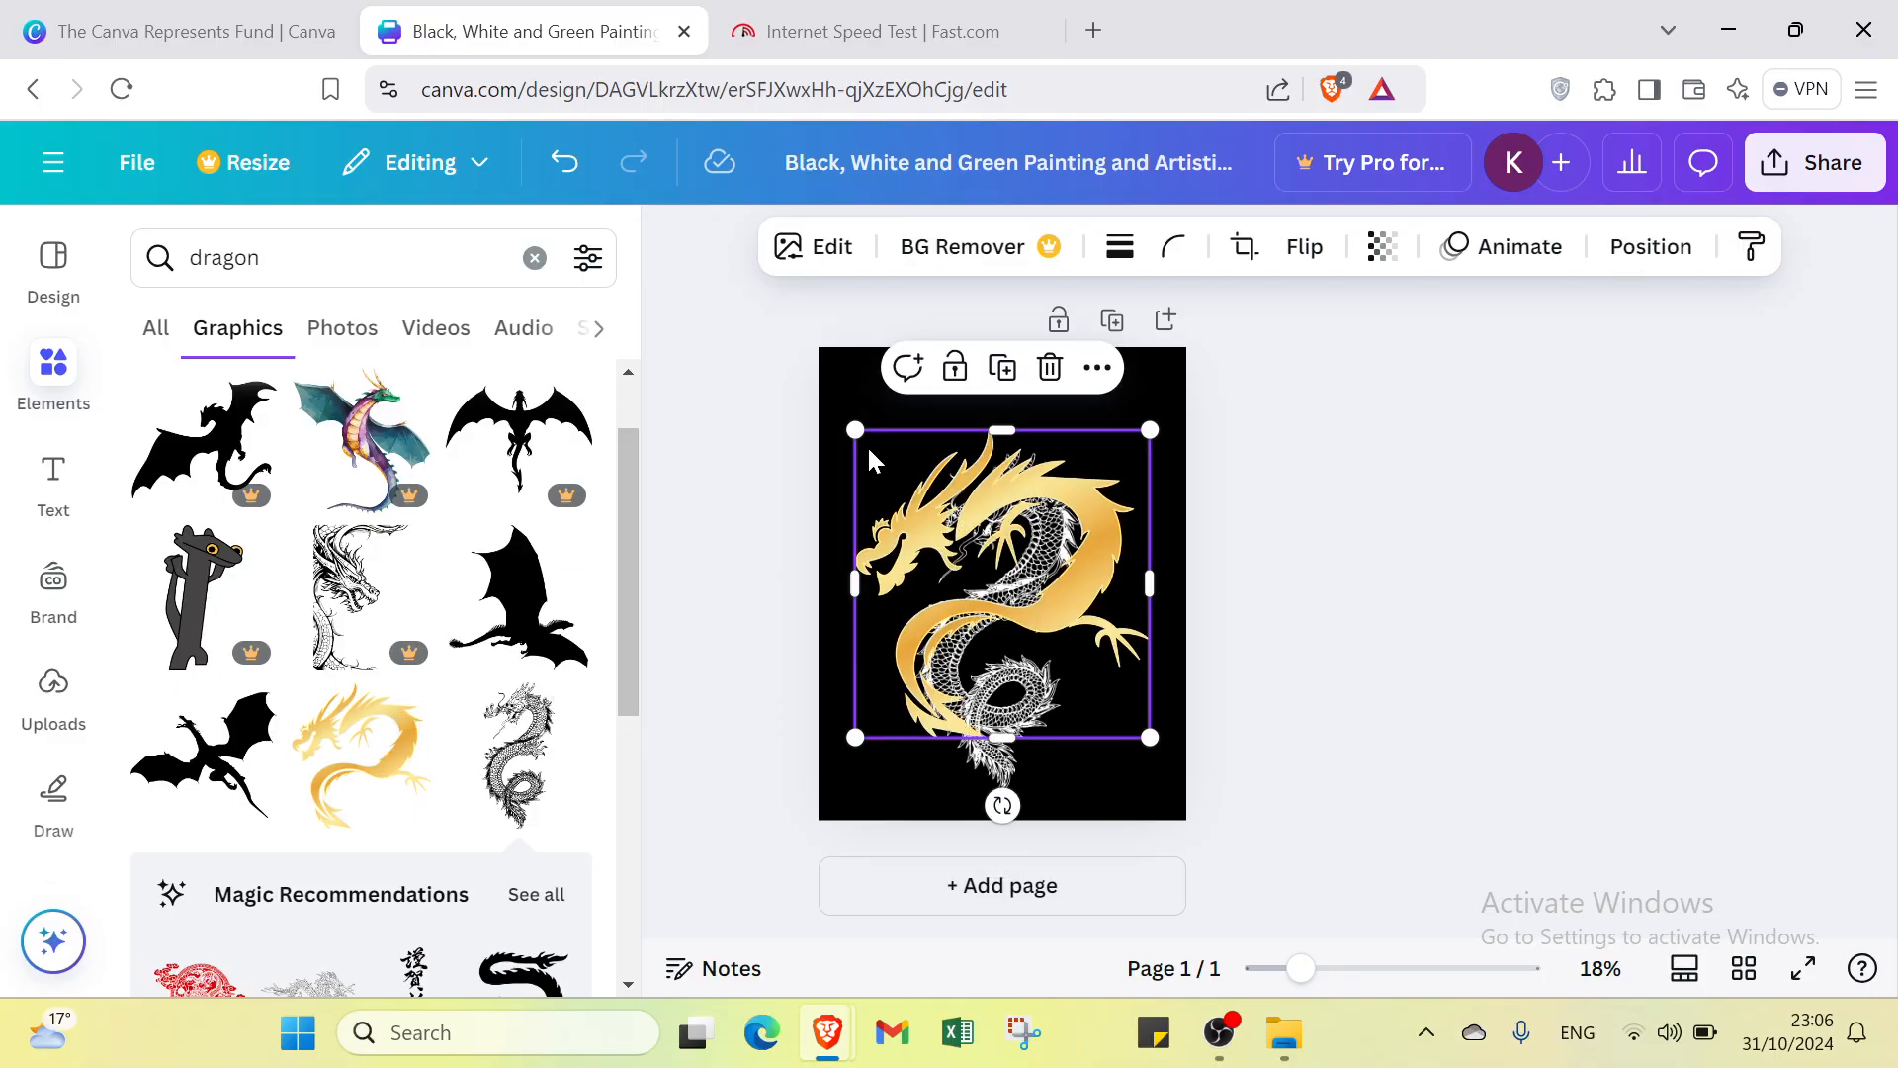
drag(857, 433, 1298, 455)
drag(1115, 702, 851, 388)
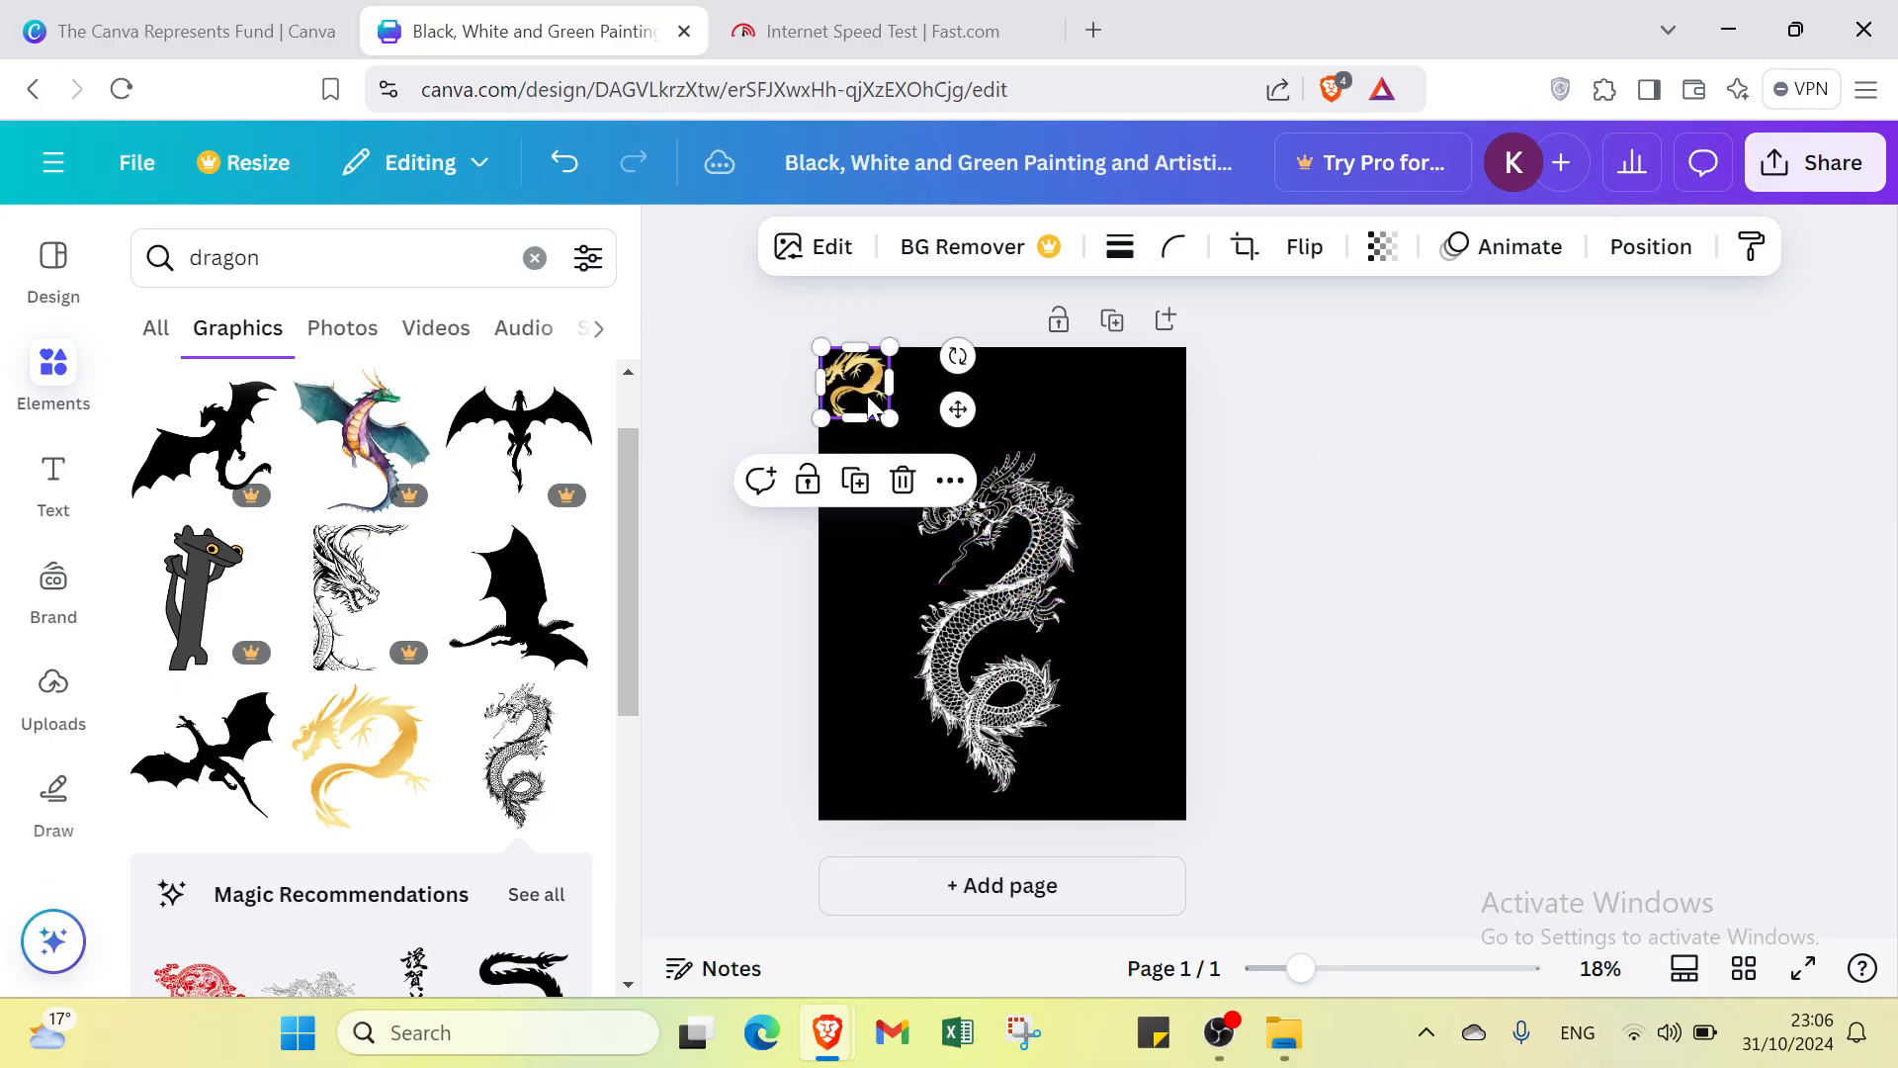
mouse_move(1028, 582)
mouse_down()
mouse_move(1001, 588)
mouse_move(1038, 588)
mouse_up()
click(1301, 580)
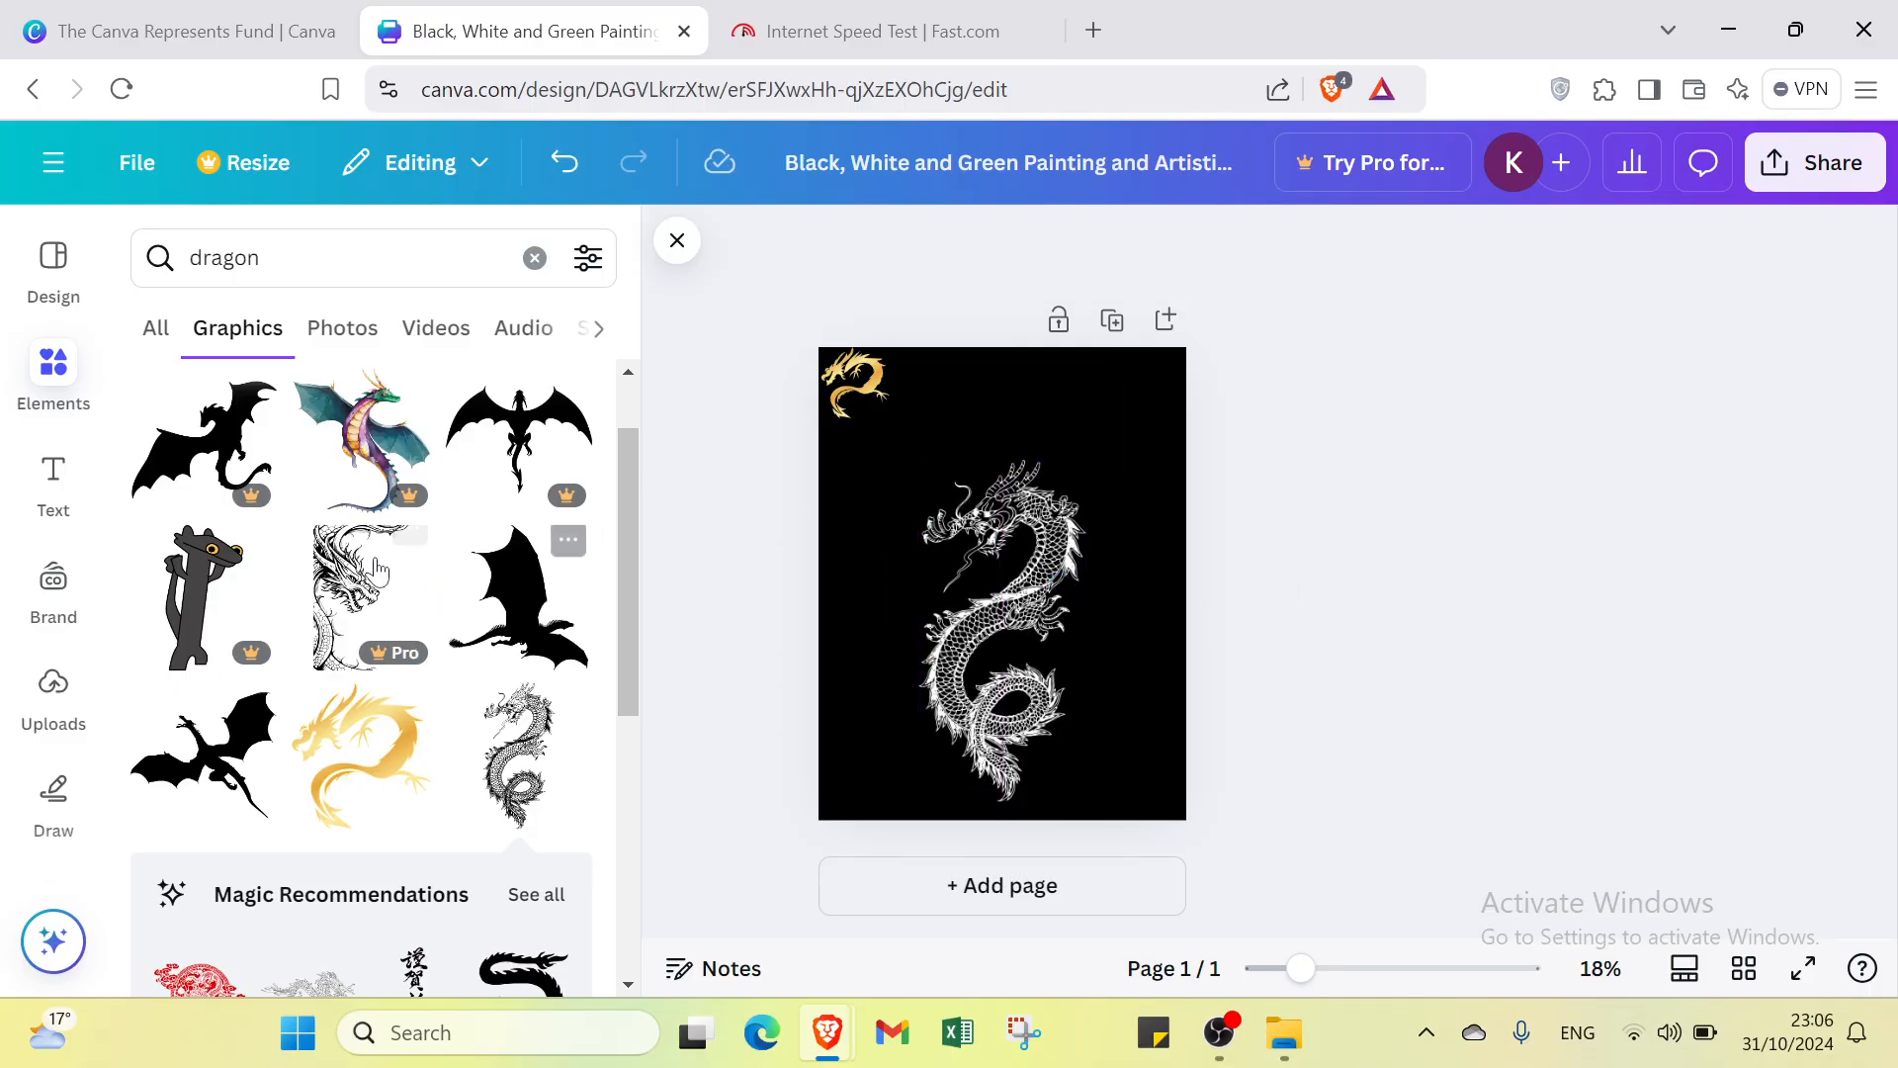
- Add the recently used red devil horns-and-eyes graphic and place it at small size in the page's top-right corner
click(52, 374)
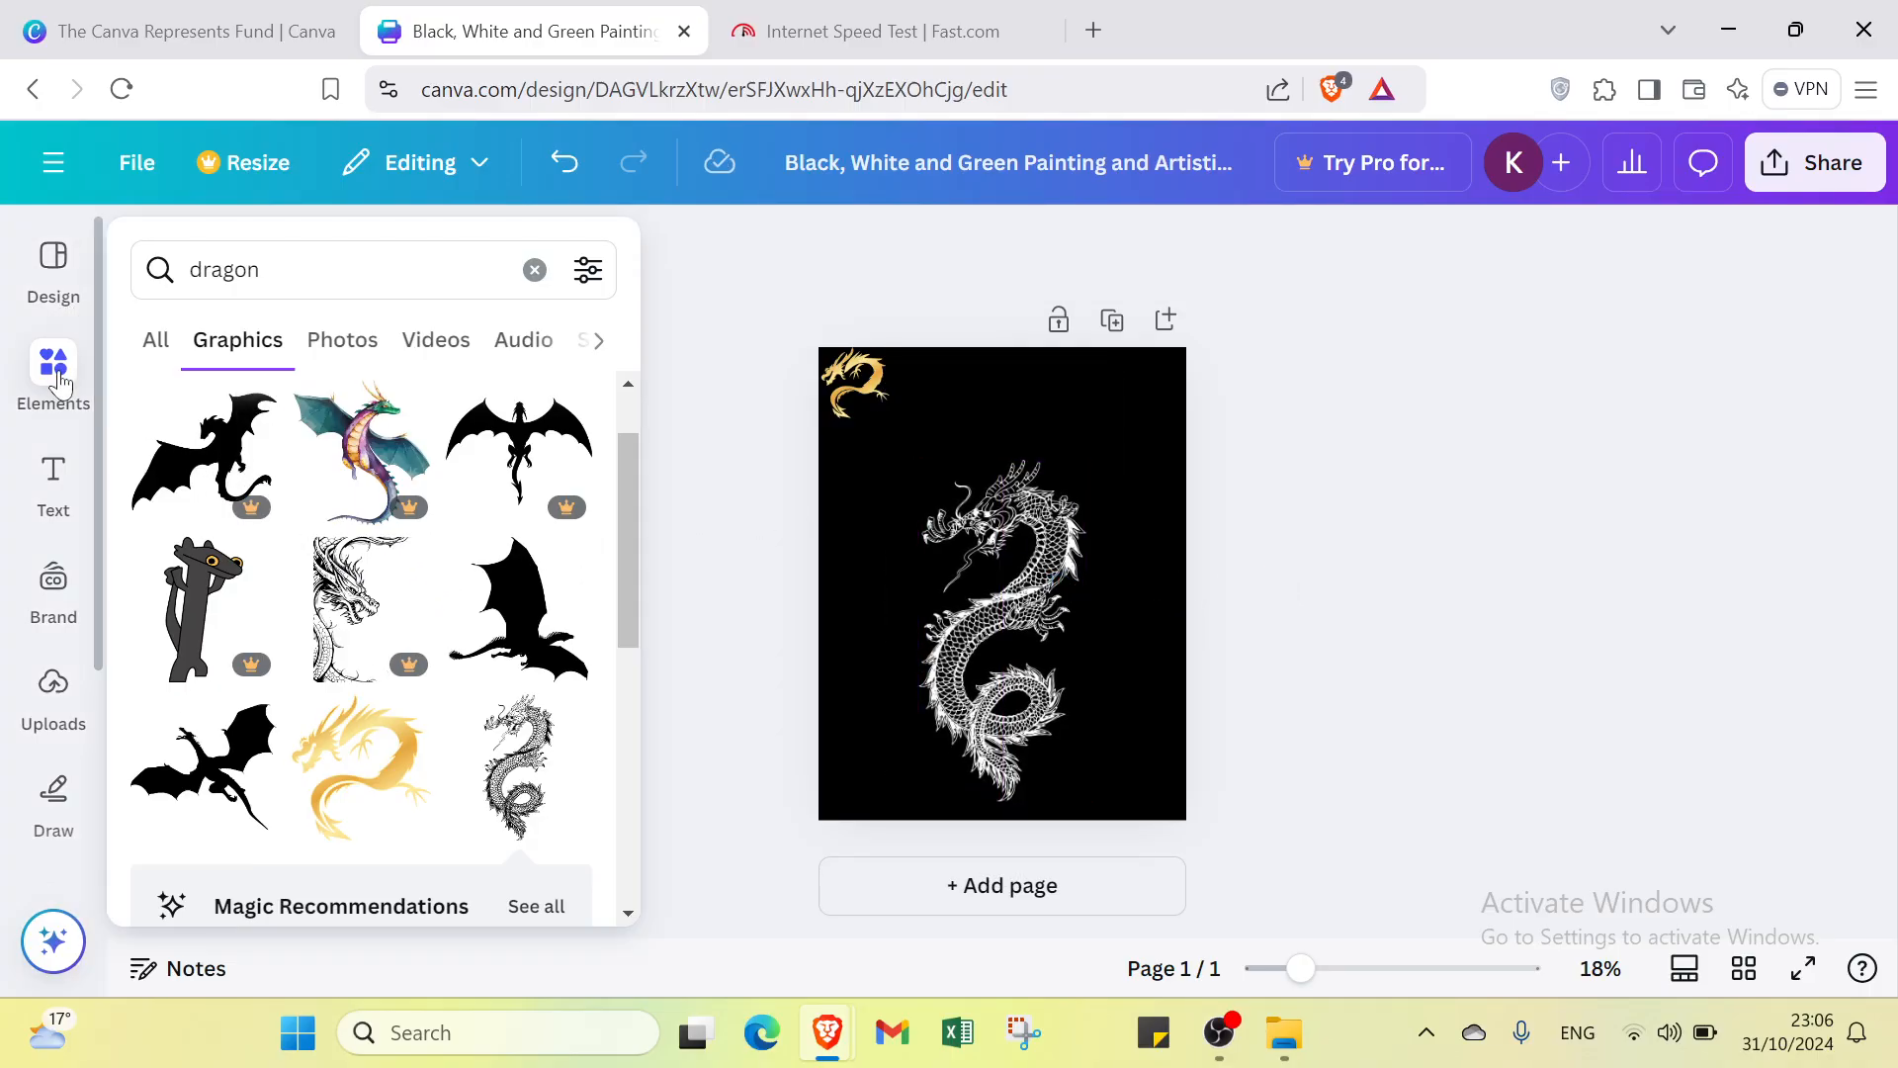
click(156, 341)
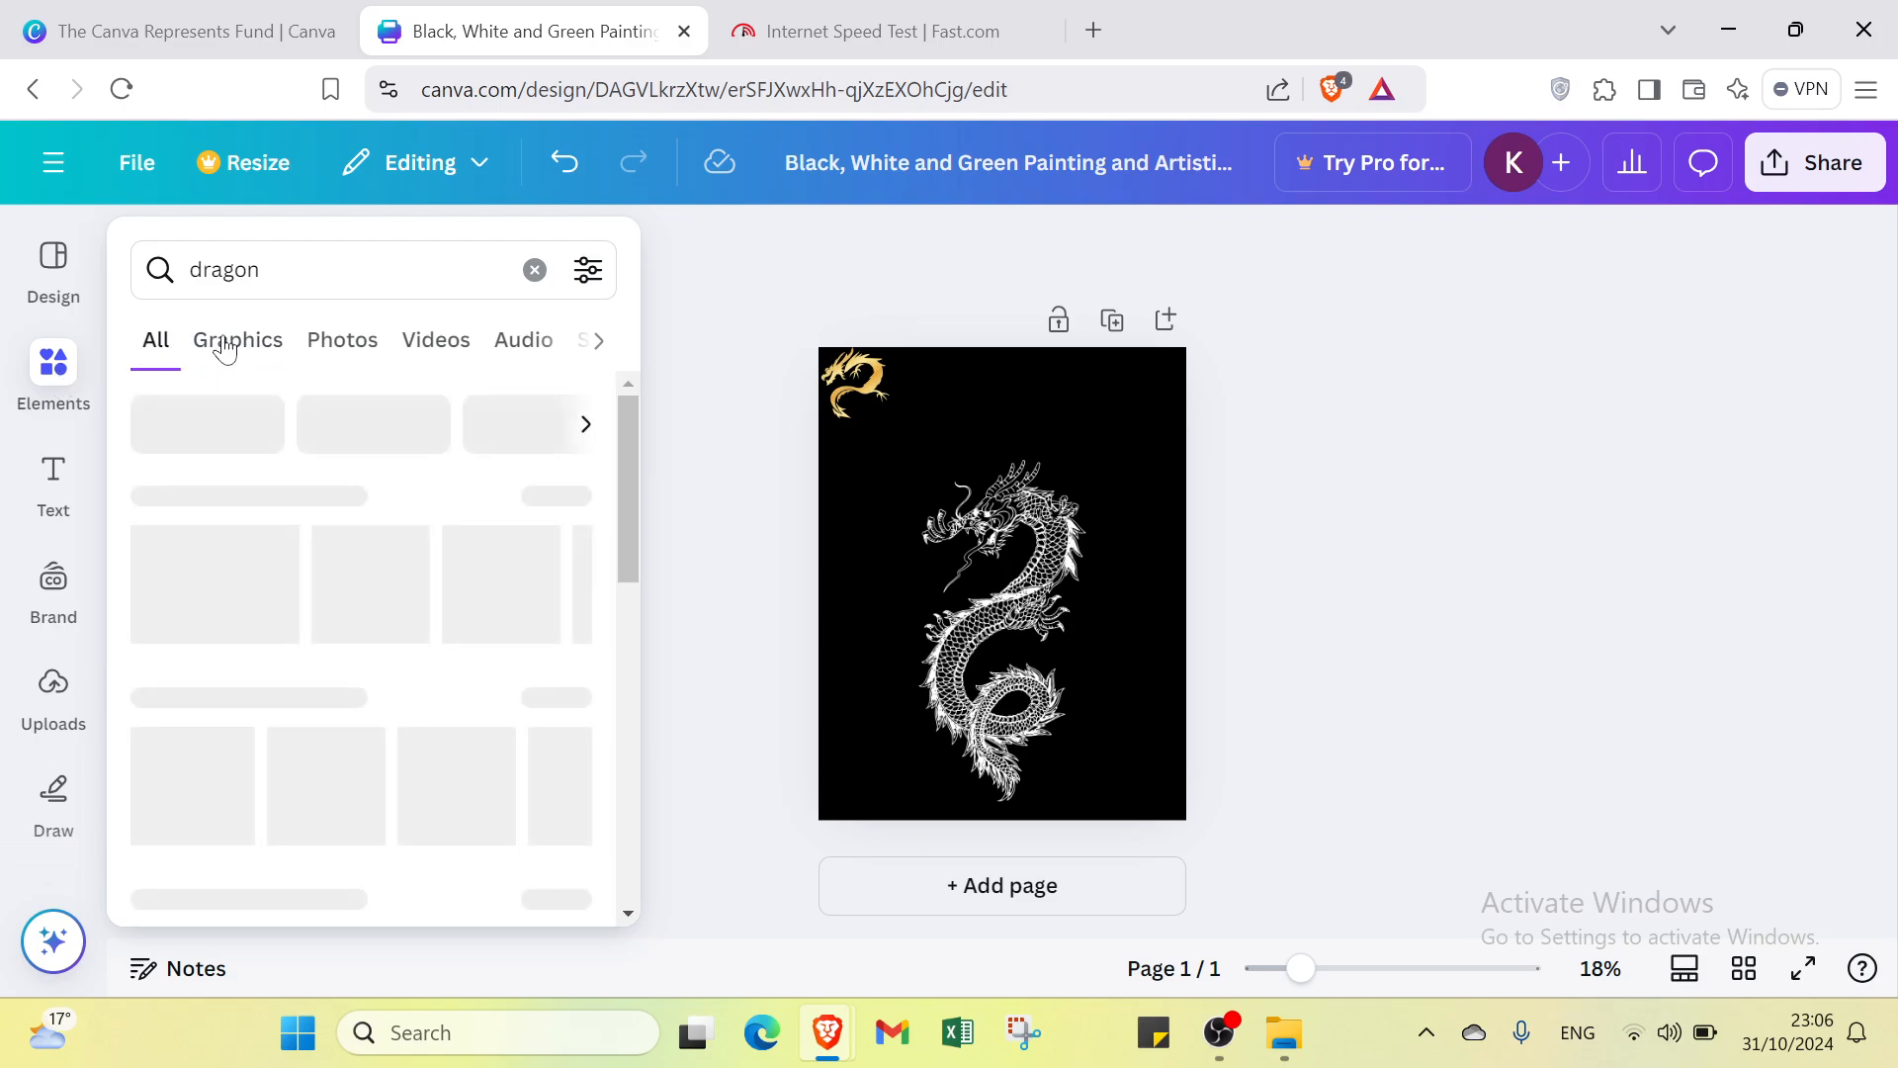
click(546, 272)
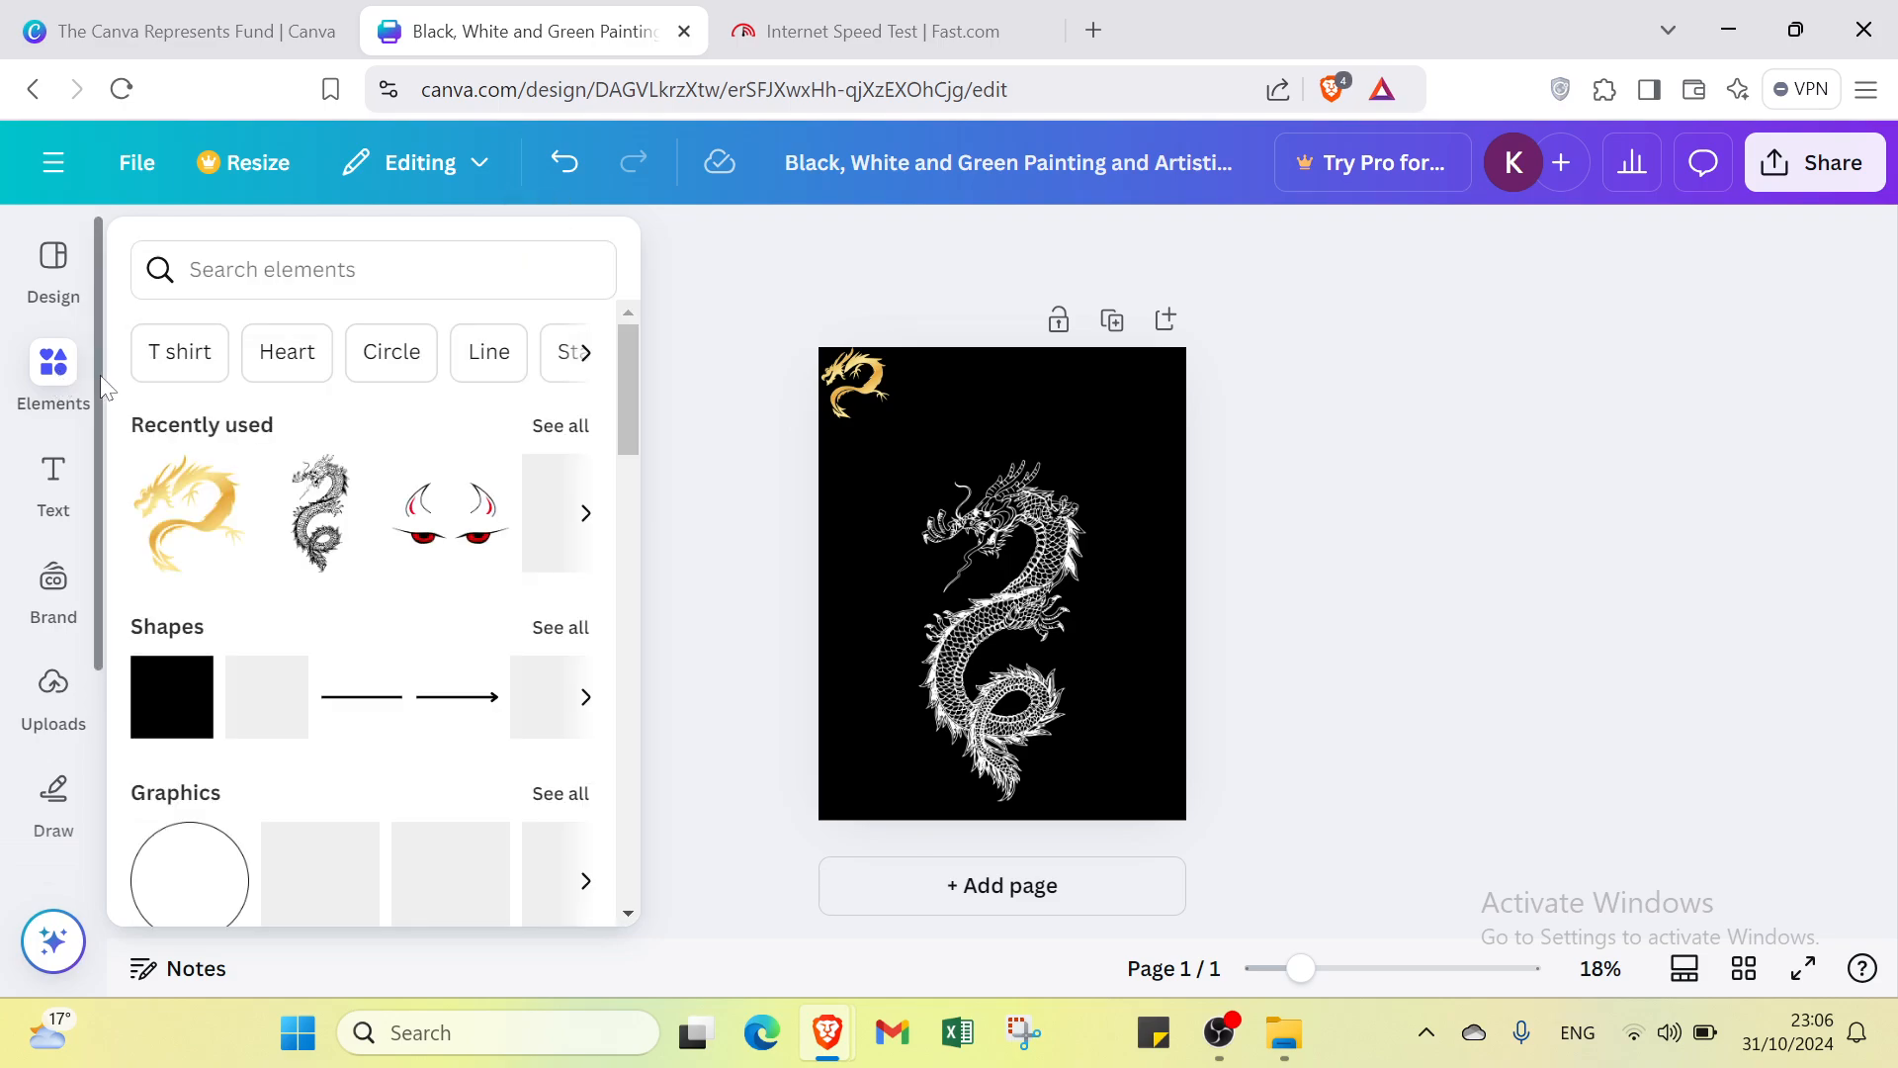
scroll(262, 457, down, 1)
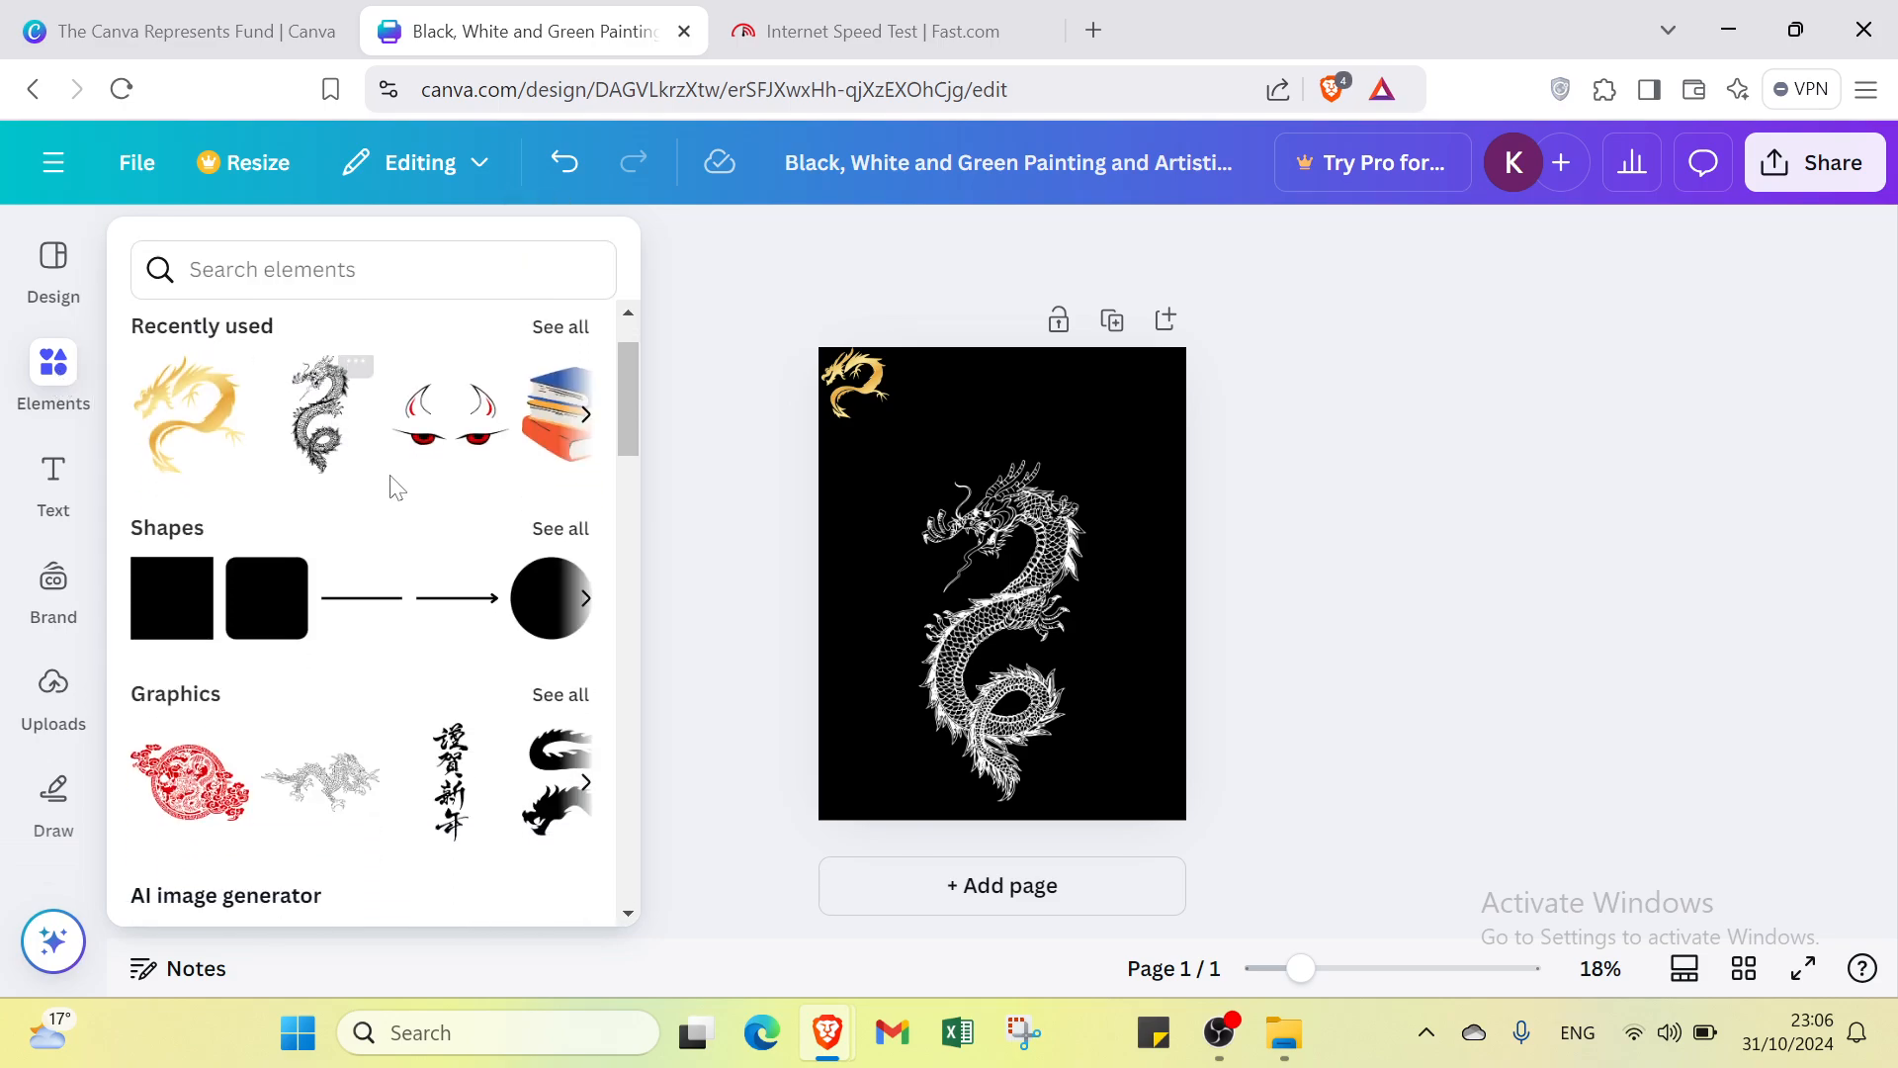
click(450, 415)
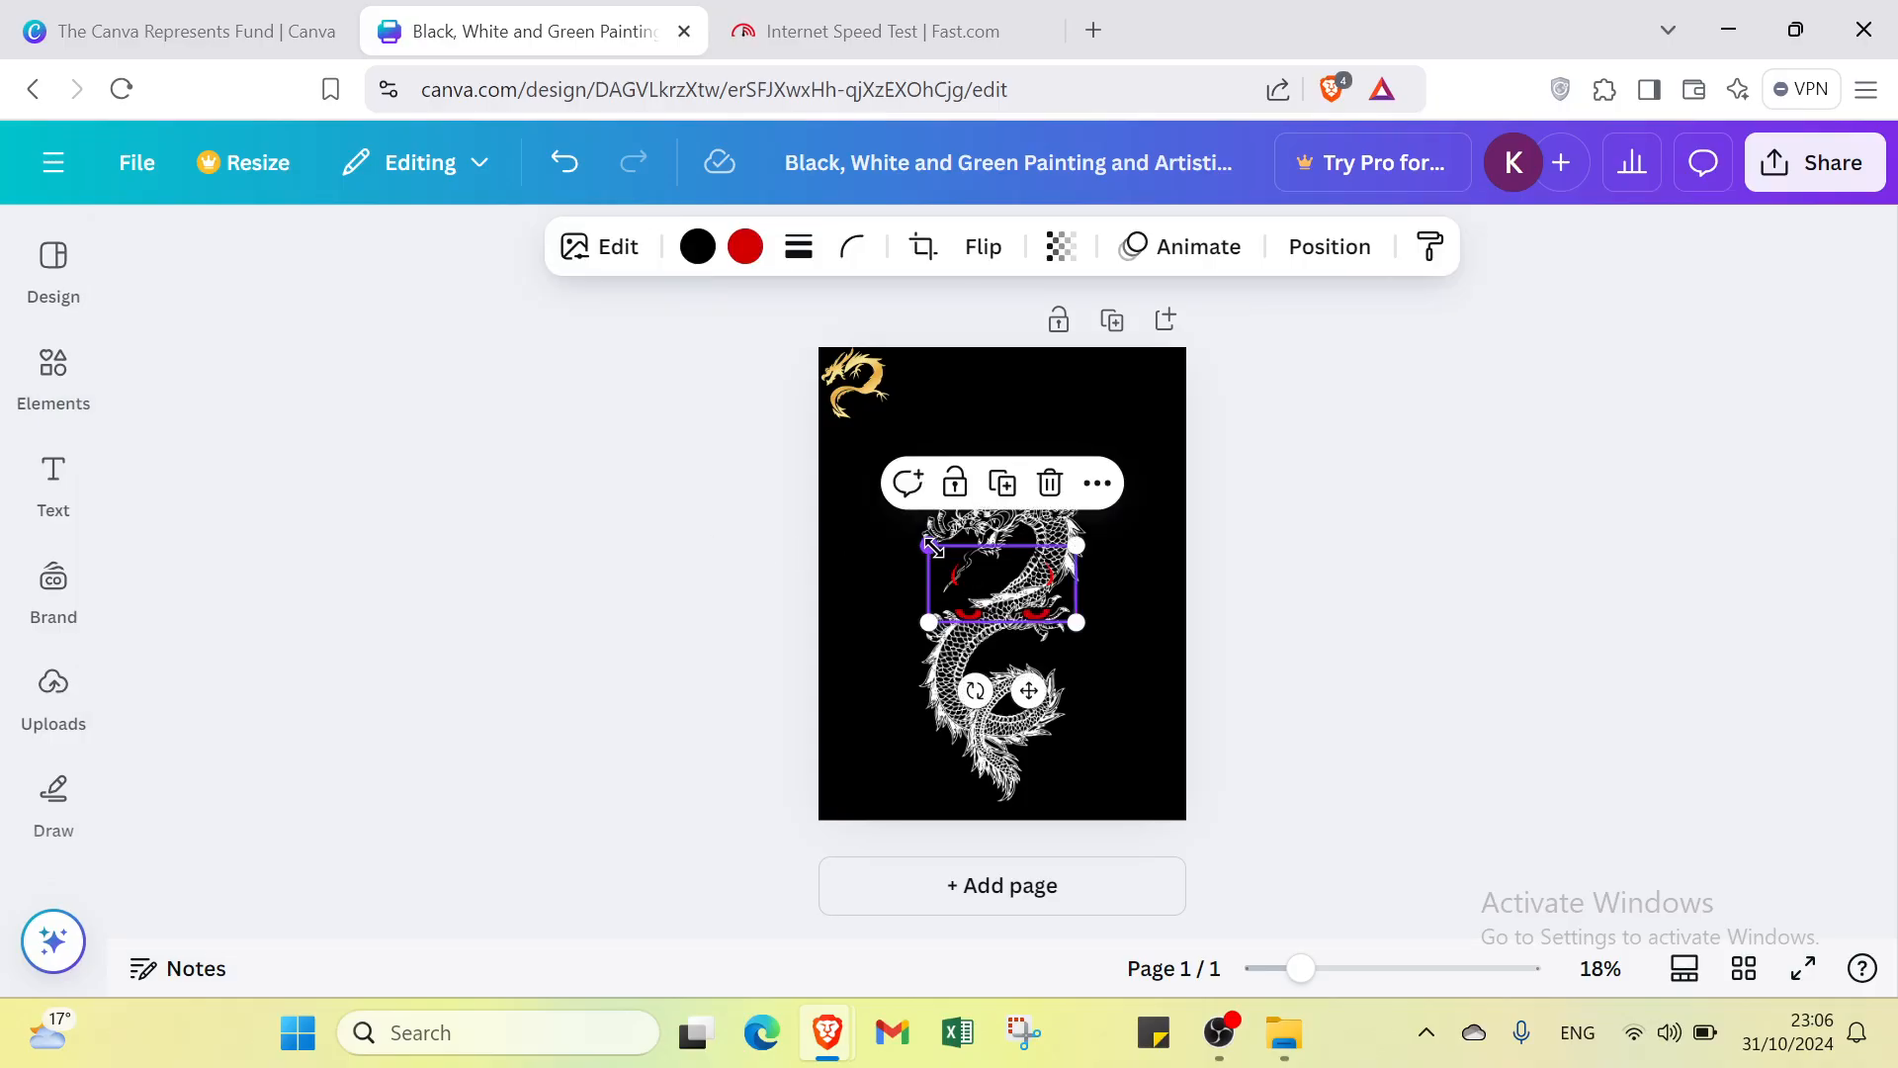
drag(934, 546, 1149, 378)
click(953, 447)
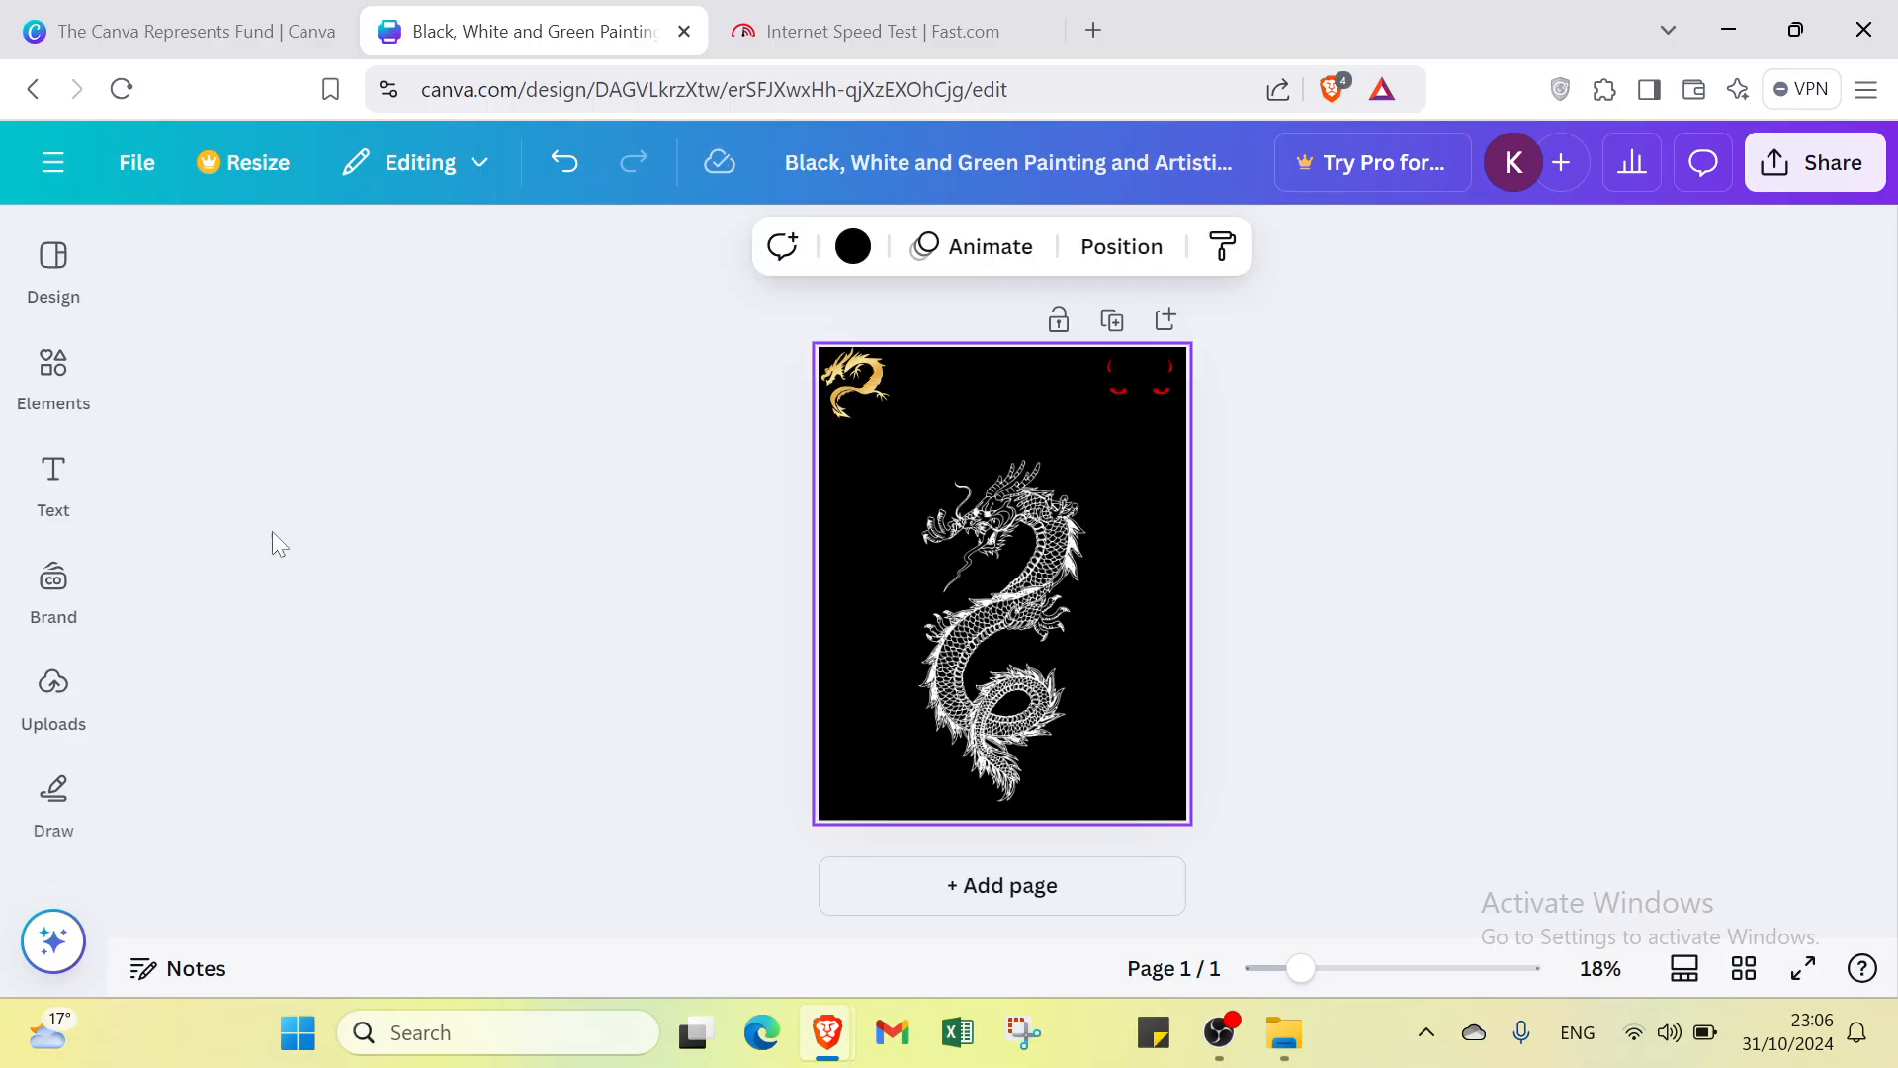
- Add a heading text reading DRAGON in bold Canva Sans and place it centered above the white dragon
click(17, 465)
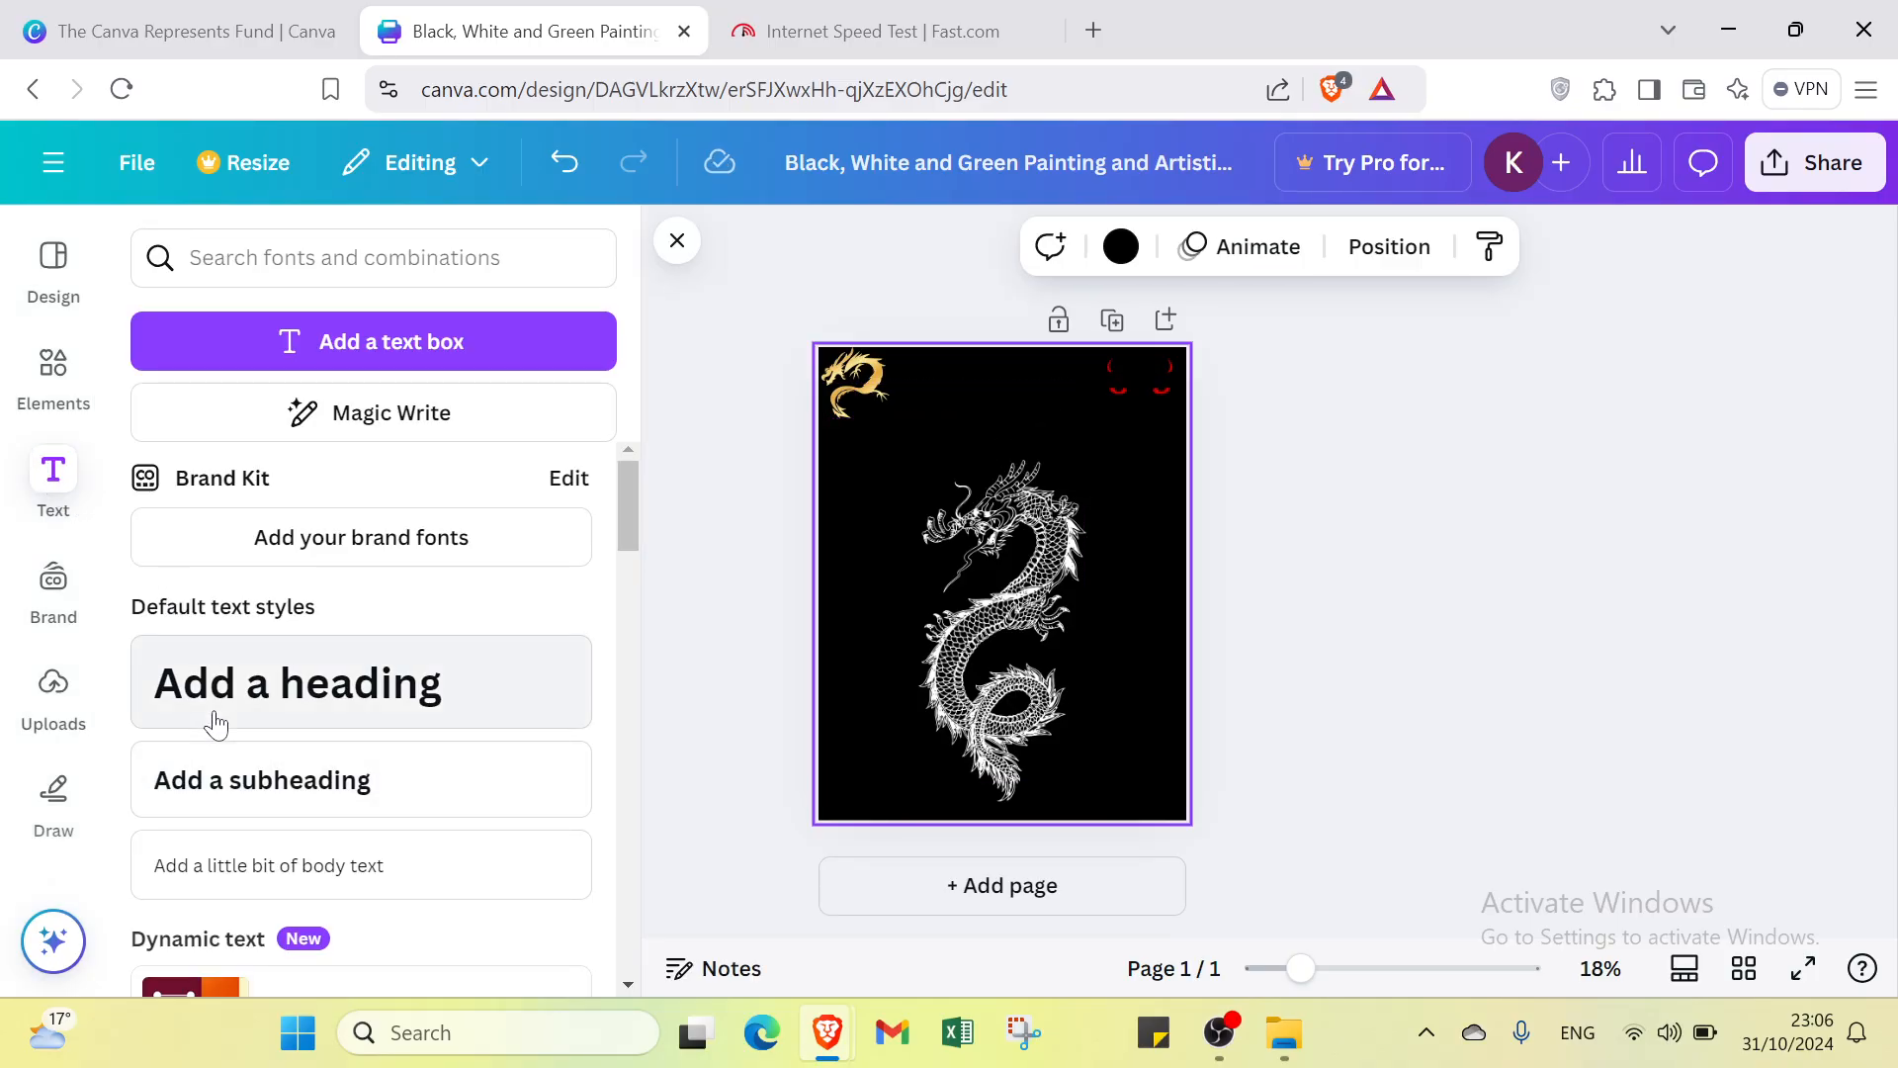
click(221, 720)
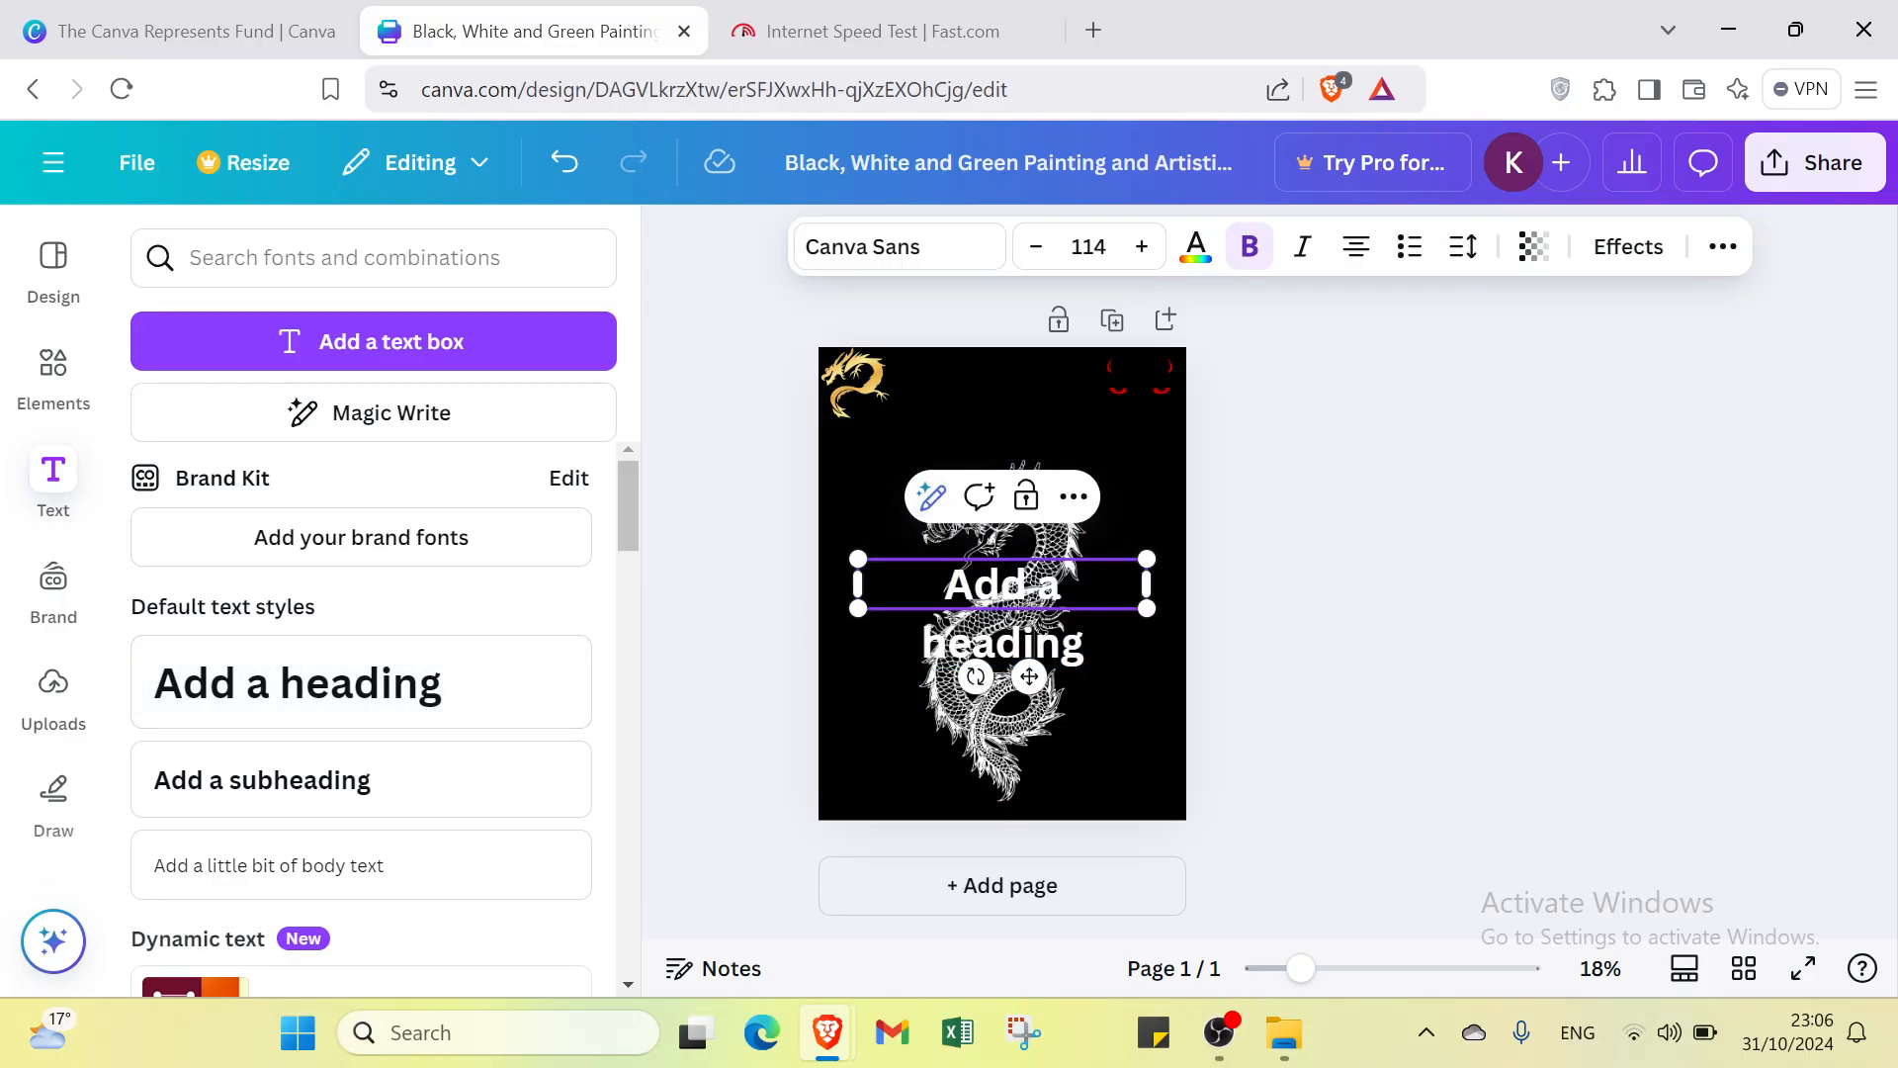
double_click(1009, 647)
key(BackSpace)
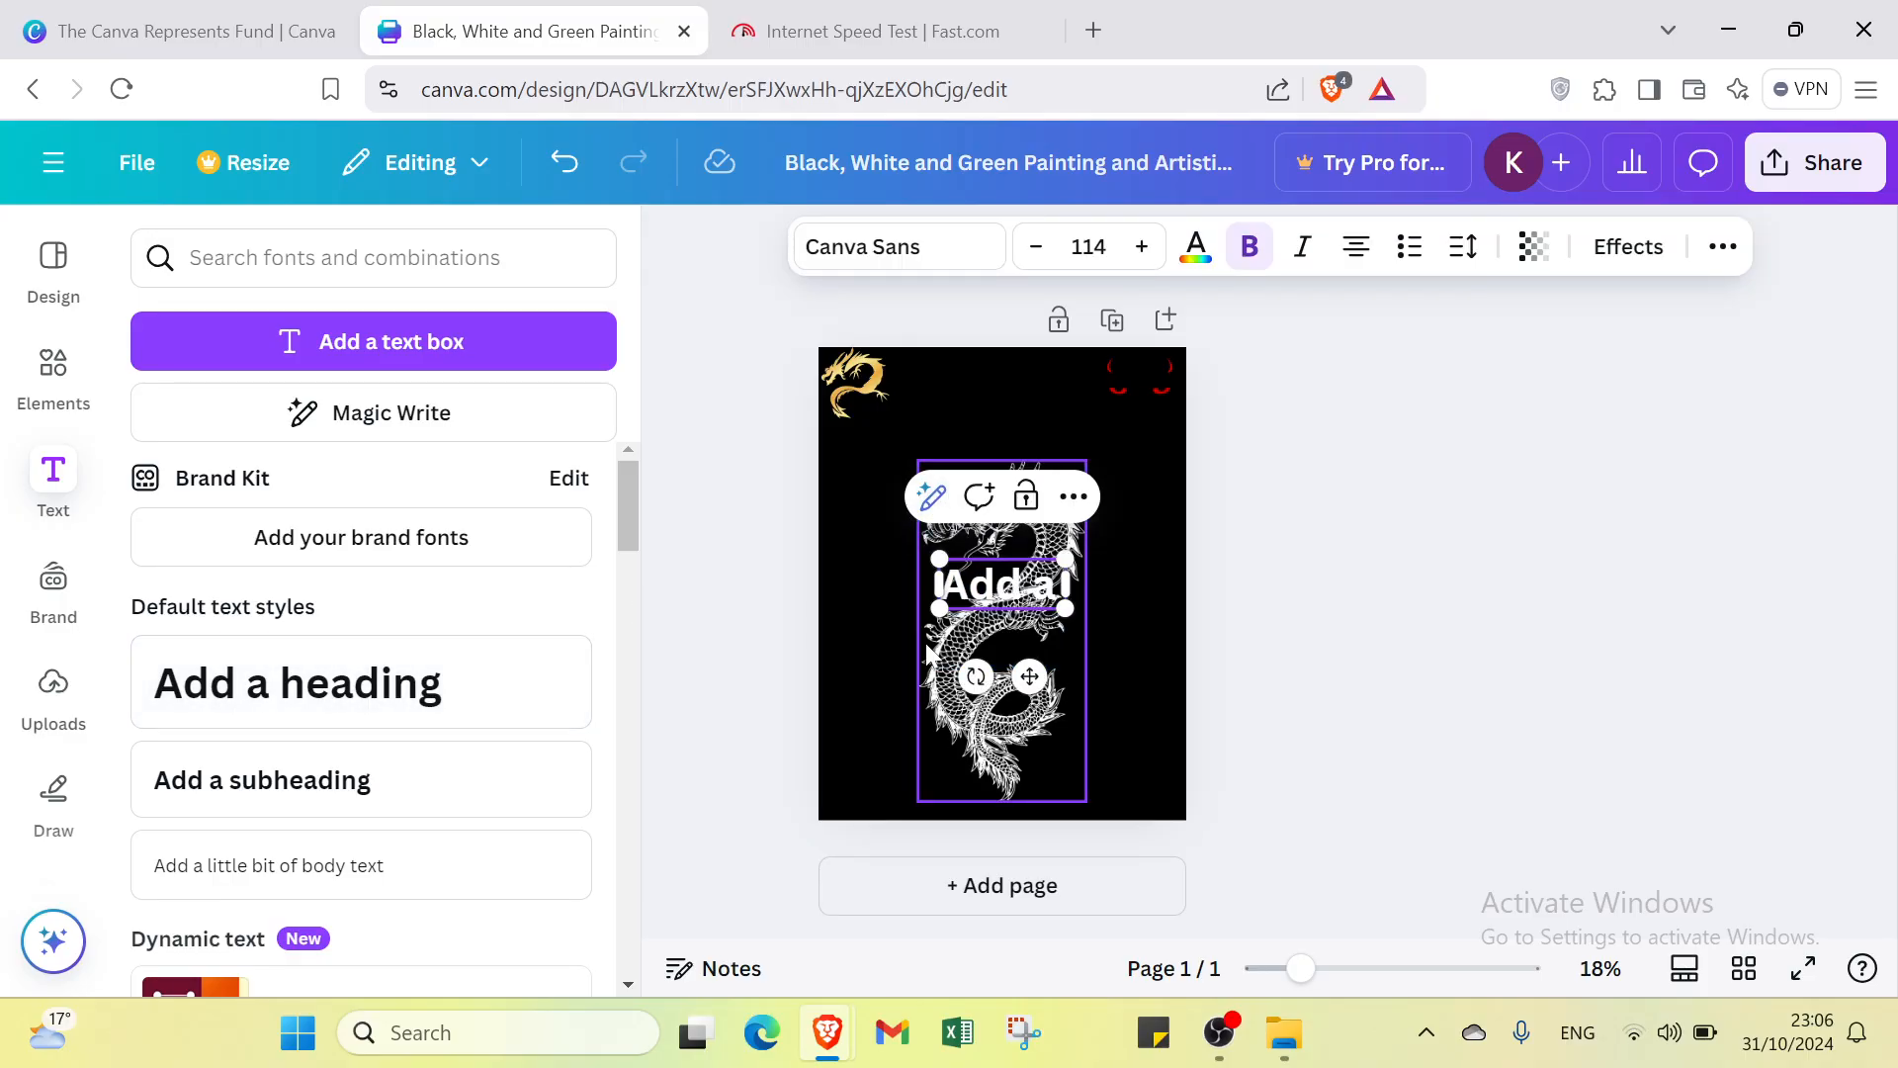
key(BackSpace)
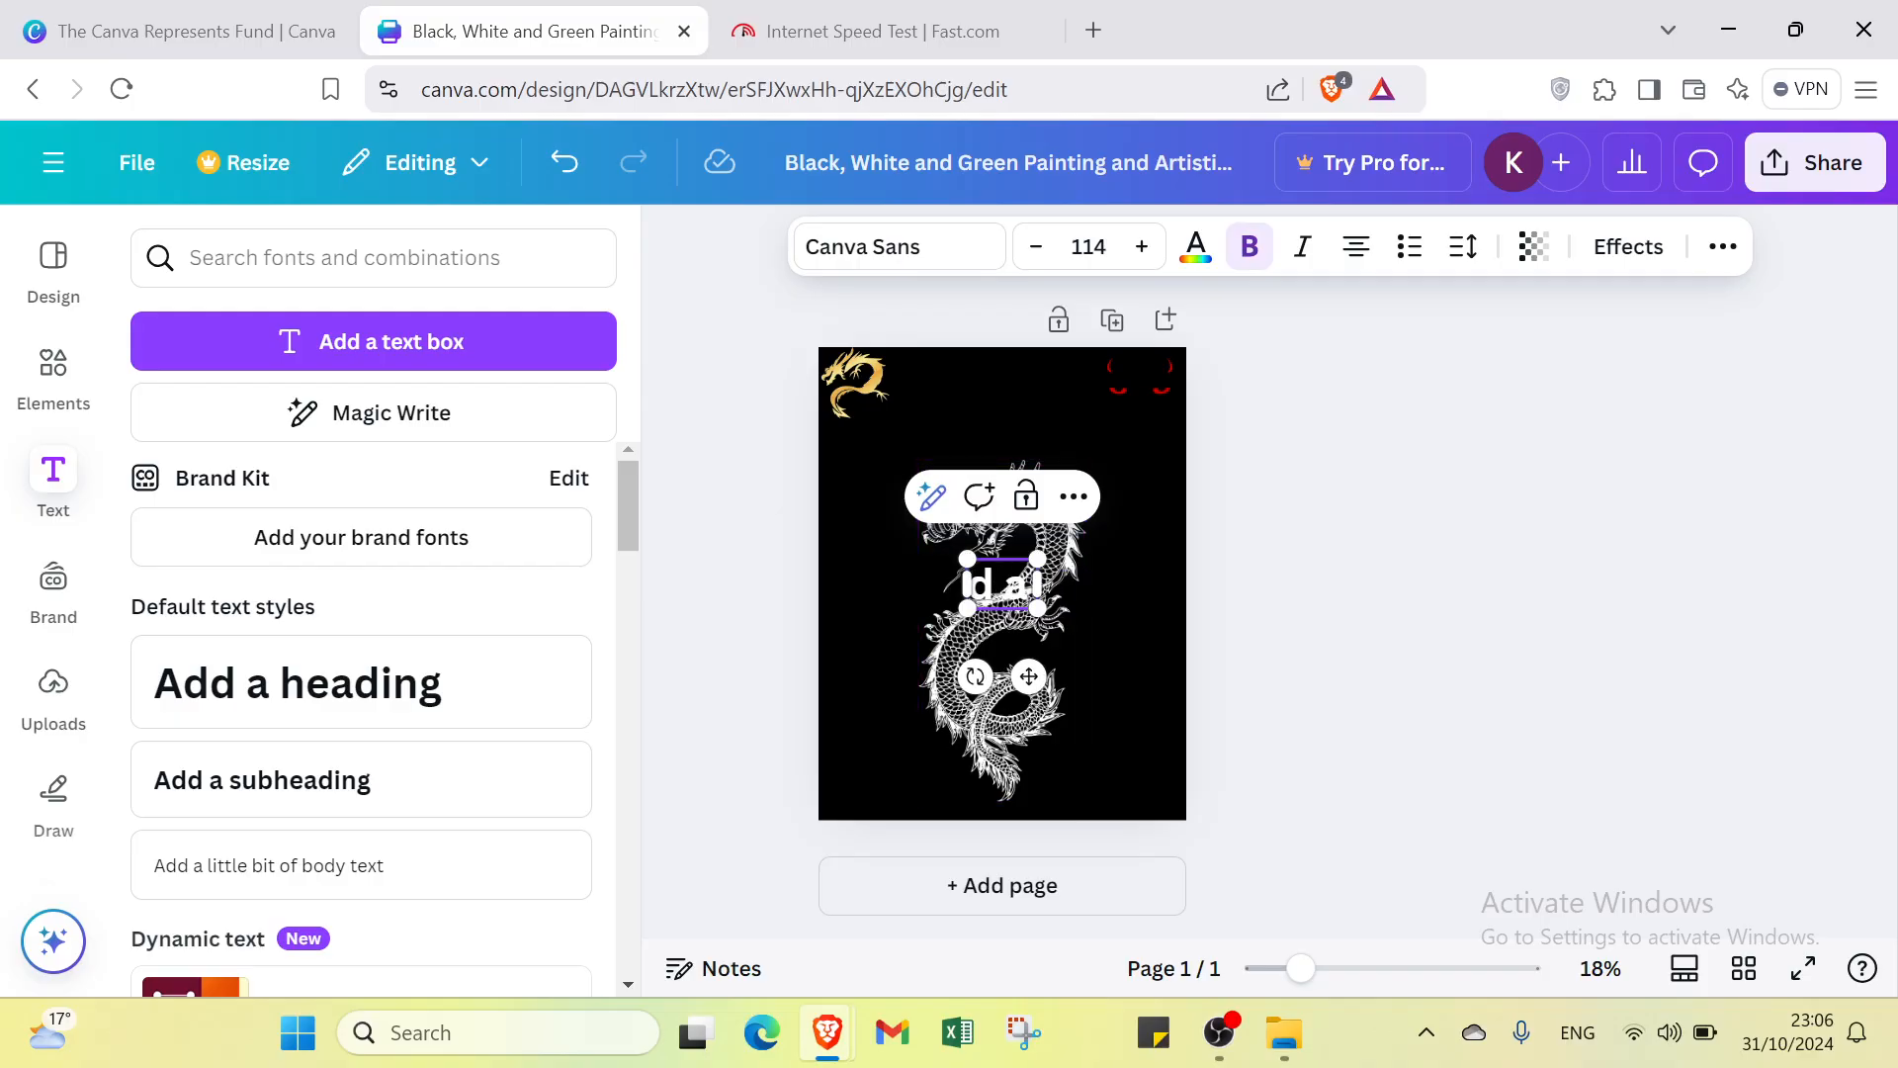
click(903, 590)
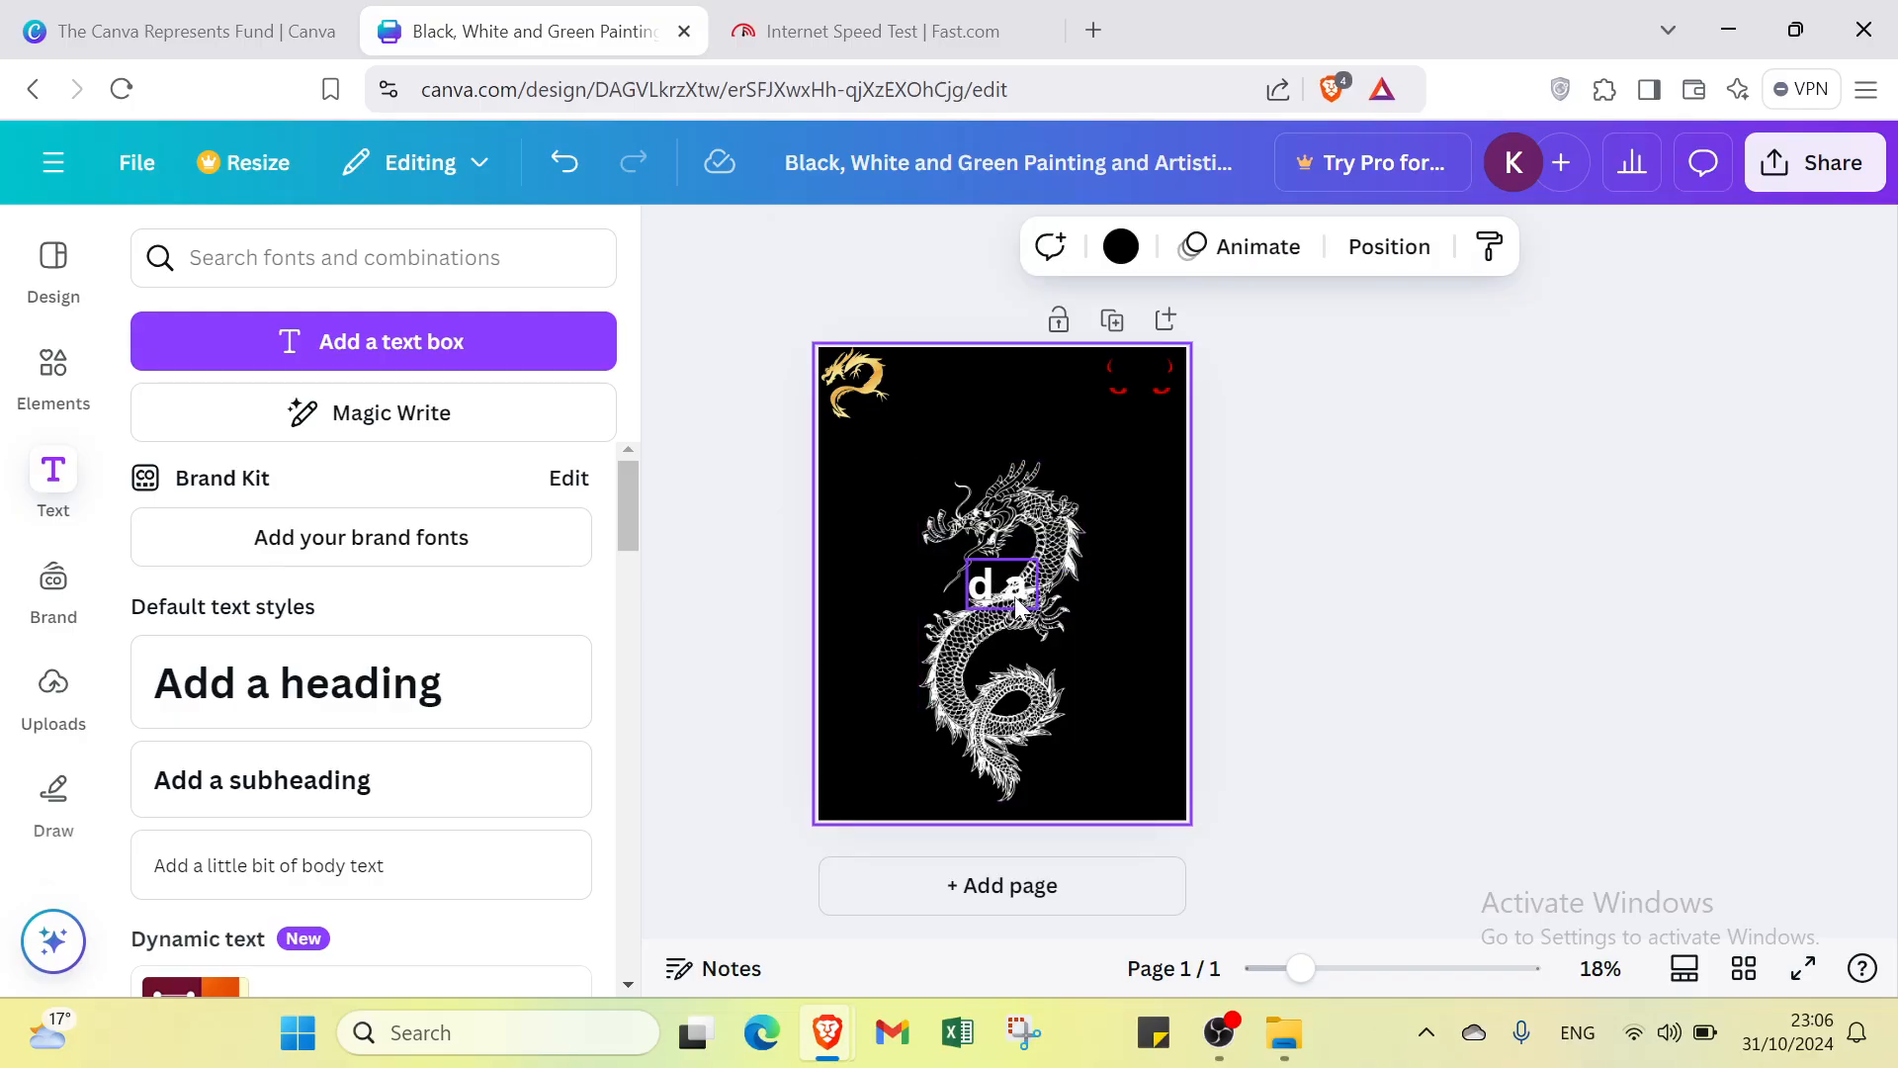
drag(1018, 605, 1005, 445)
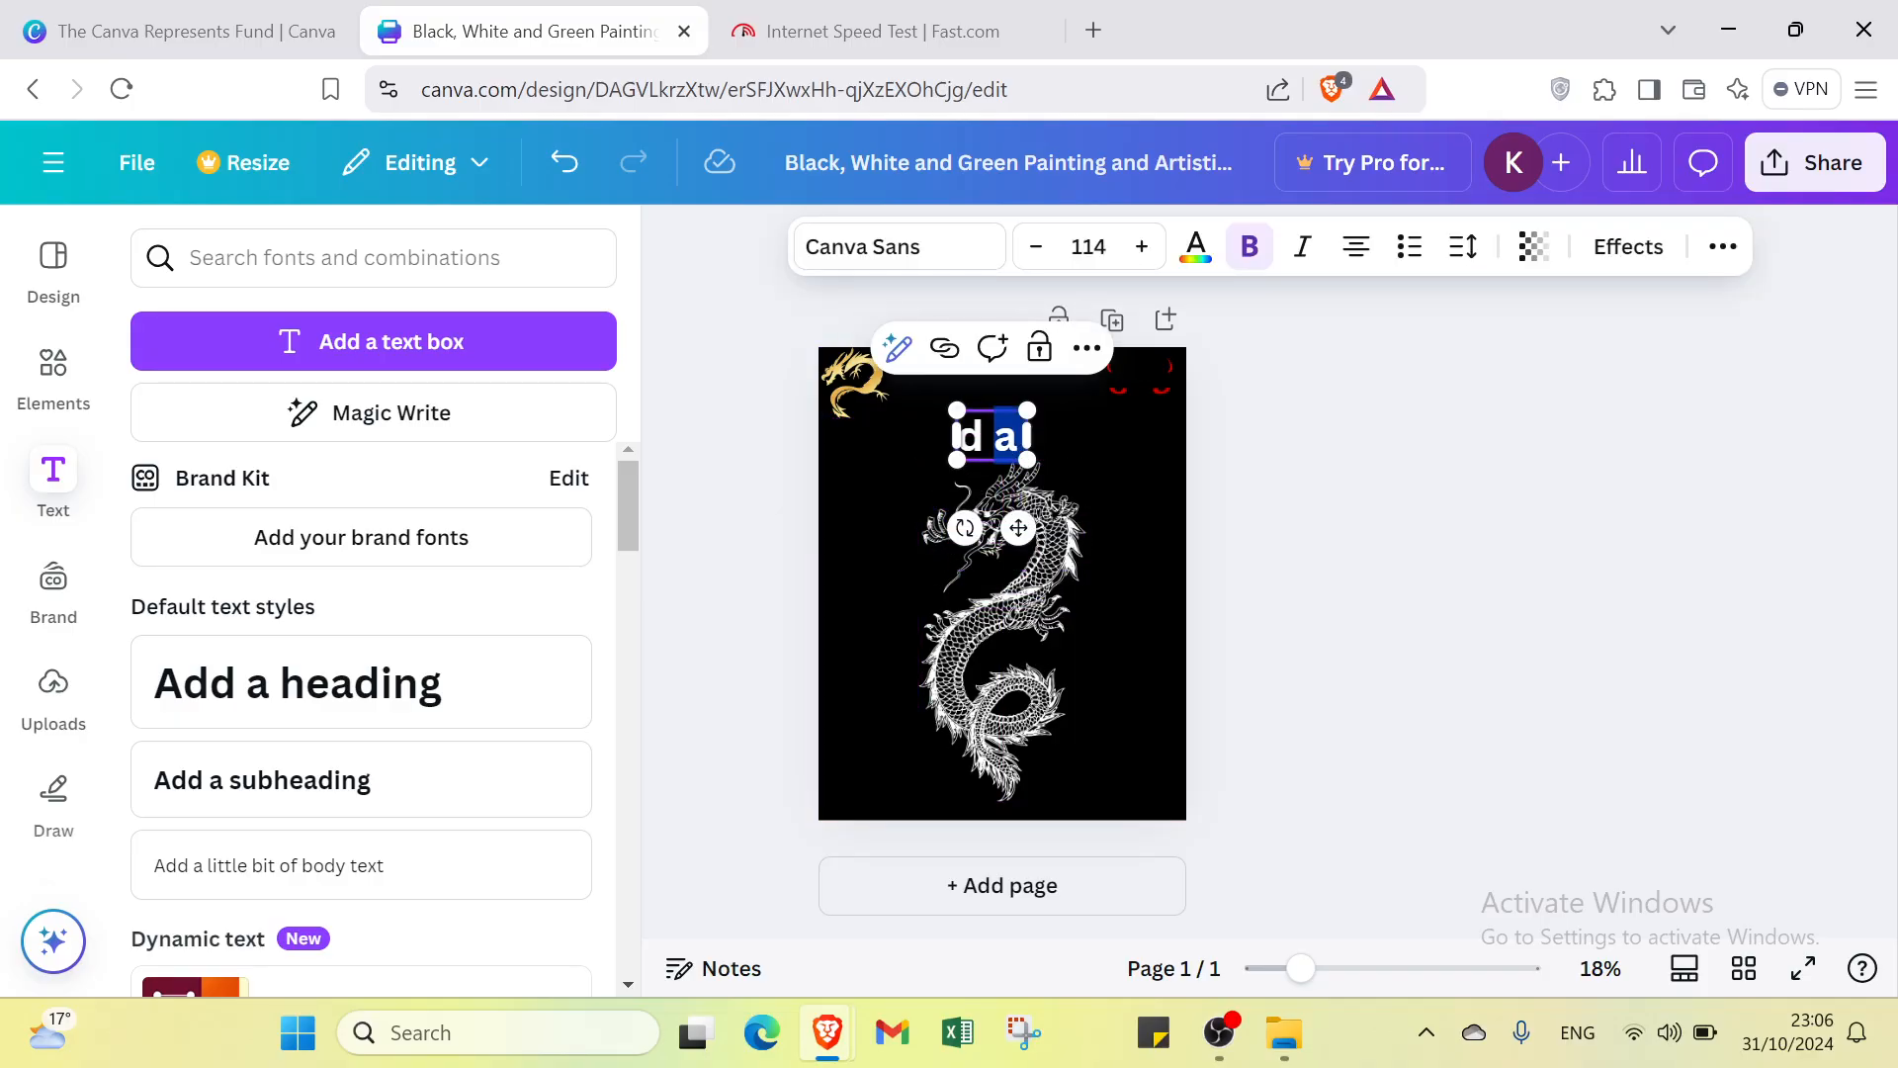
key(BackSpace)
key(BackSpace)
key(BackSpace)
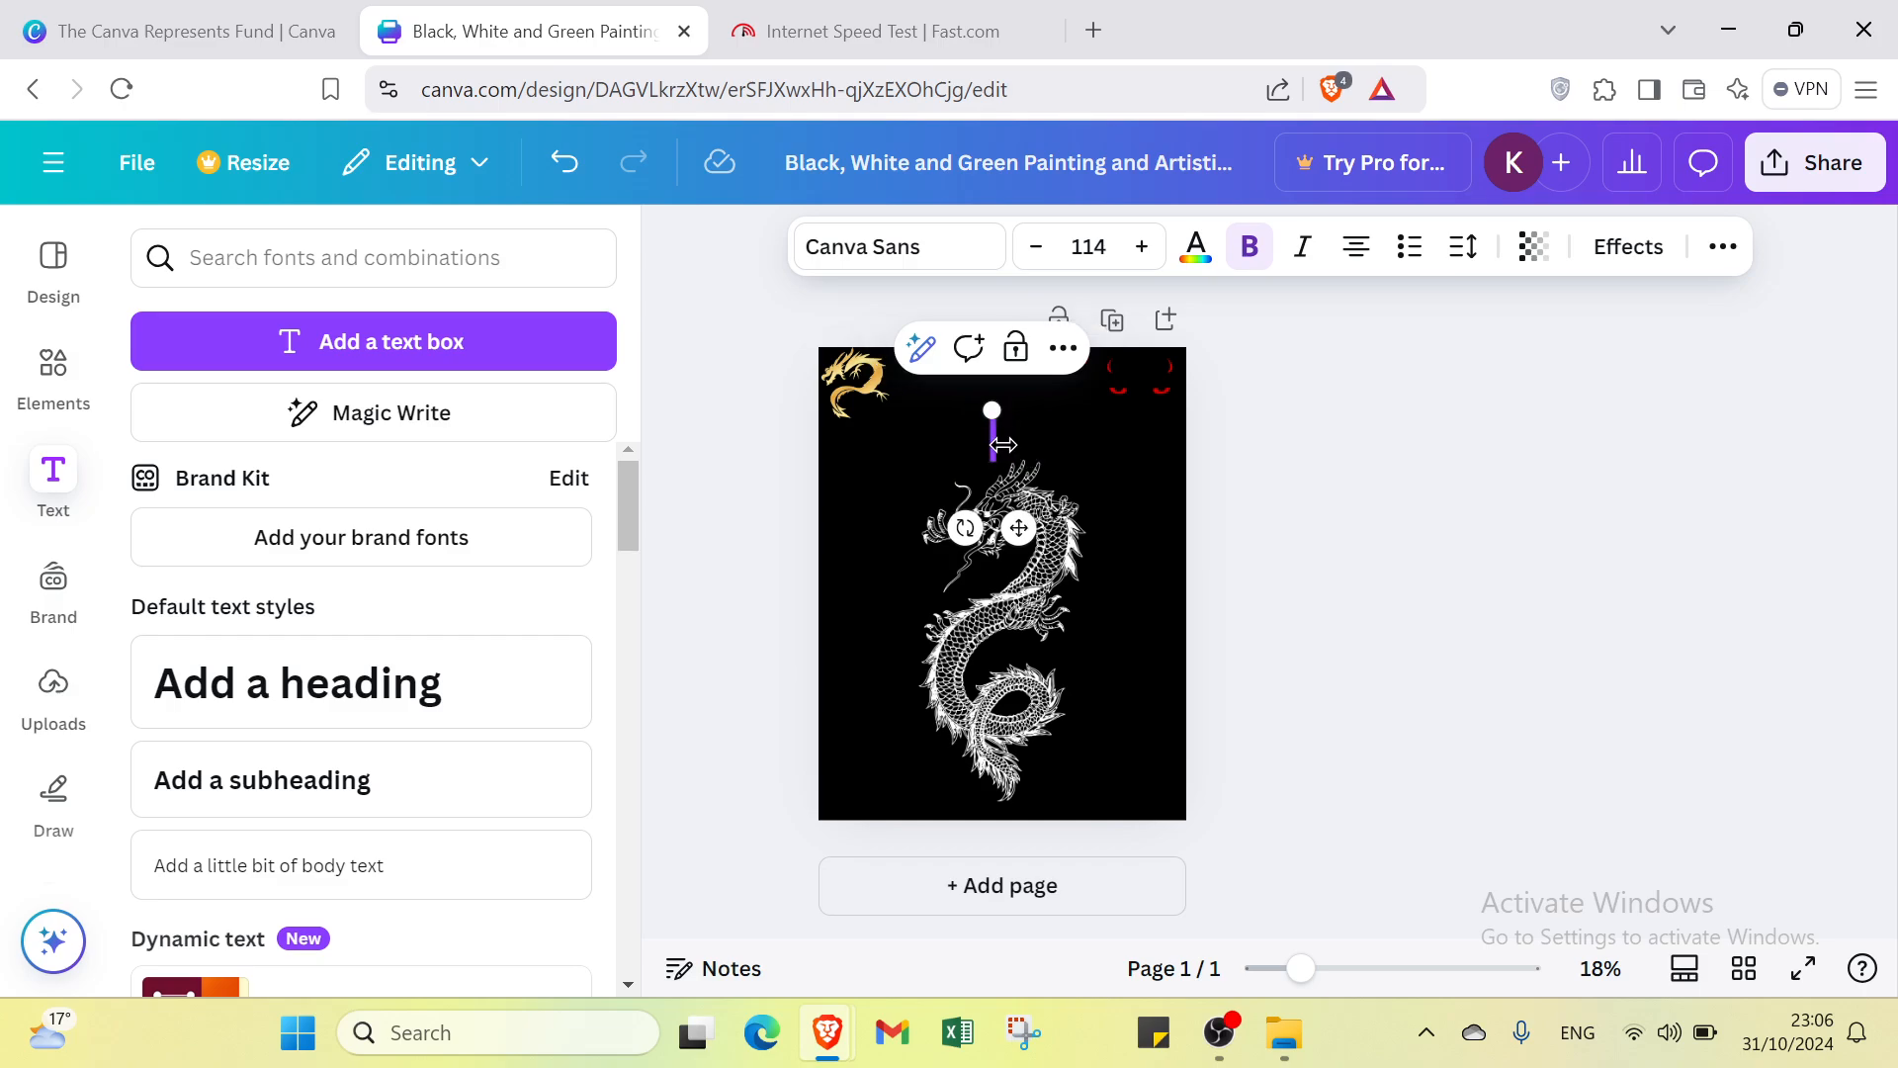
text(DRAGON)
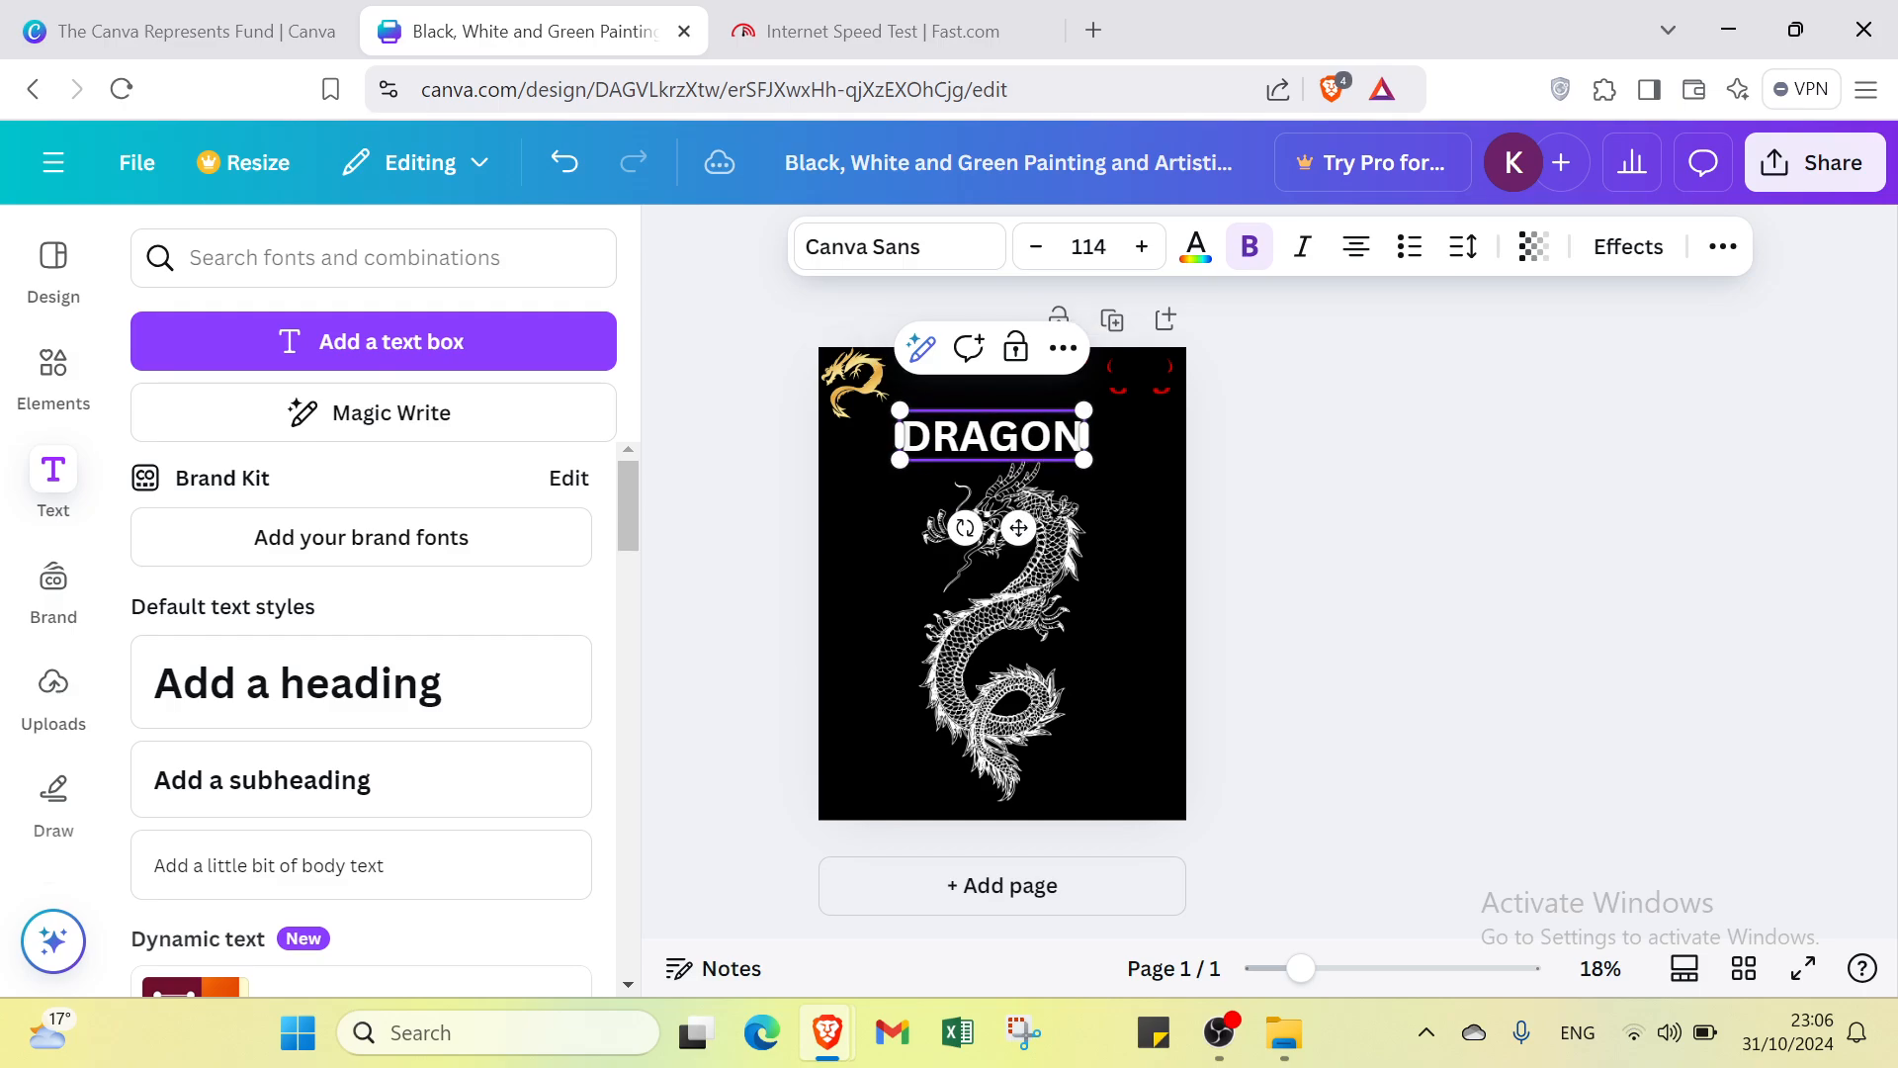
- Shift the white dragon down below the DRAGON heading and move it back up close beneath the text
click(826, 586)
click(1072, 714)
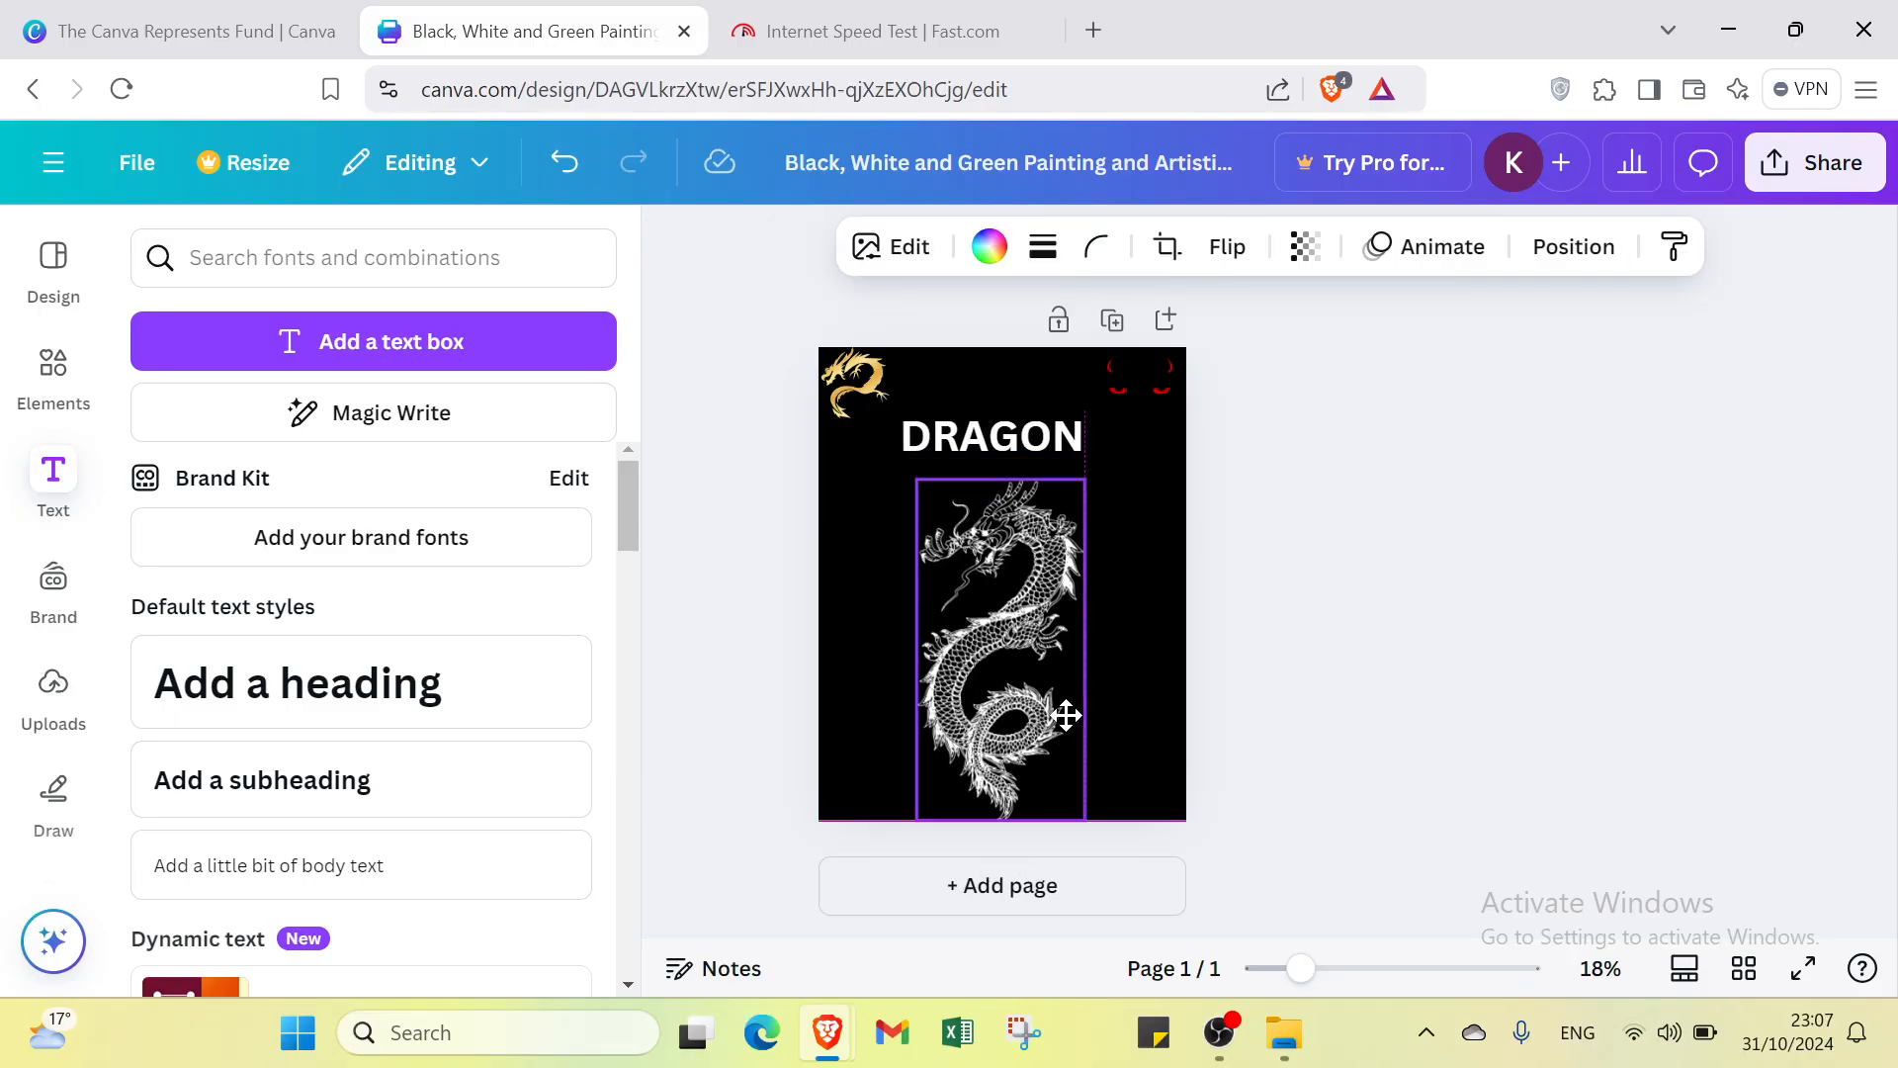
drag(1066, 715, 1069, 693)
click(1400, 613)
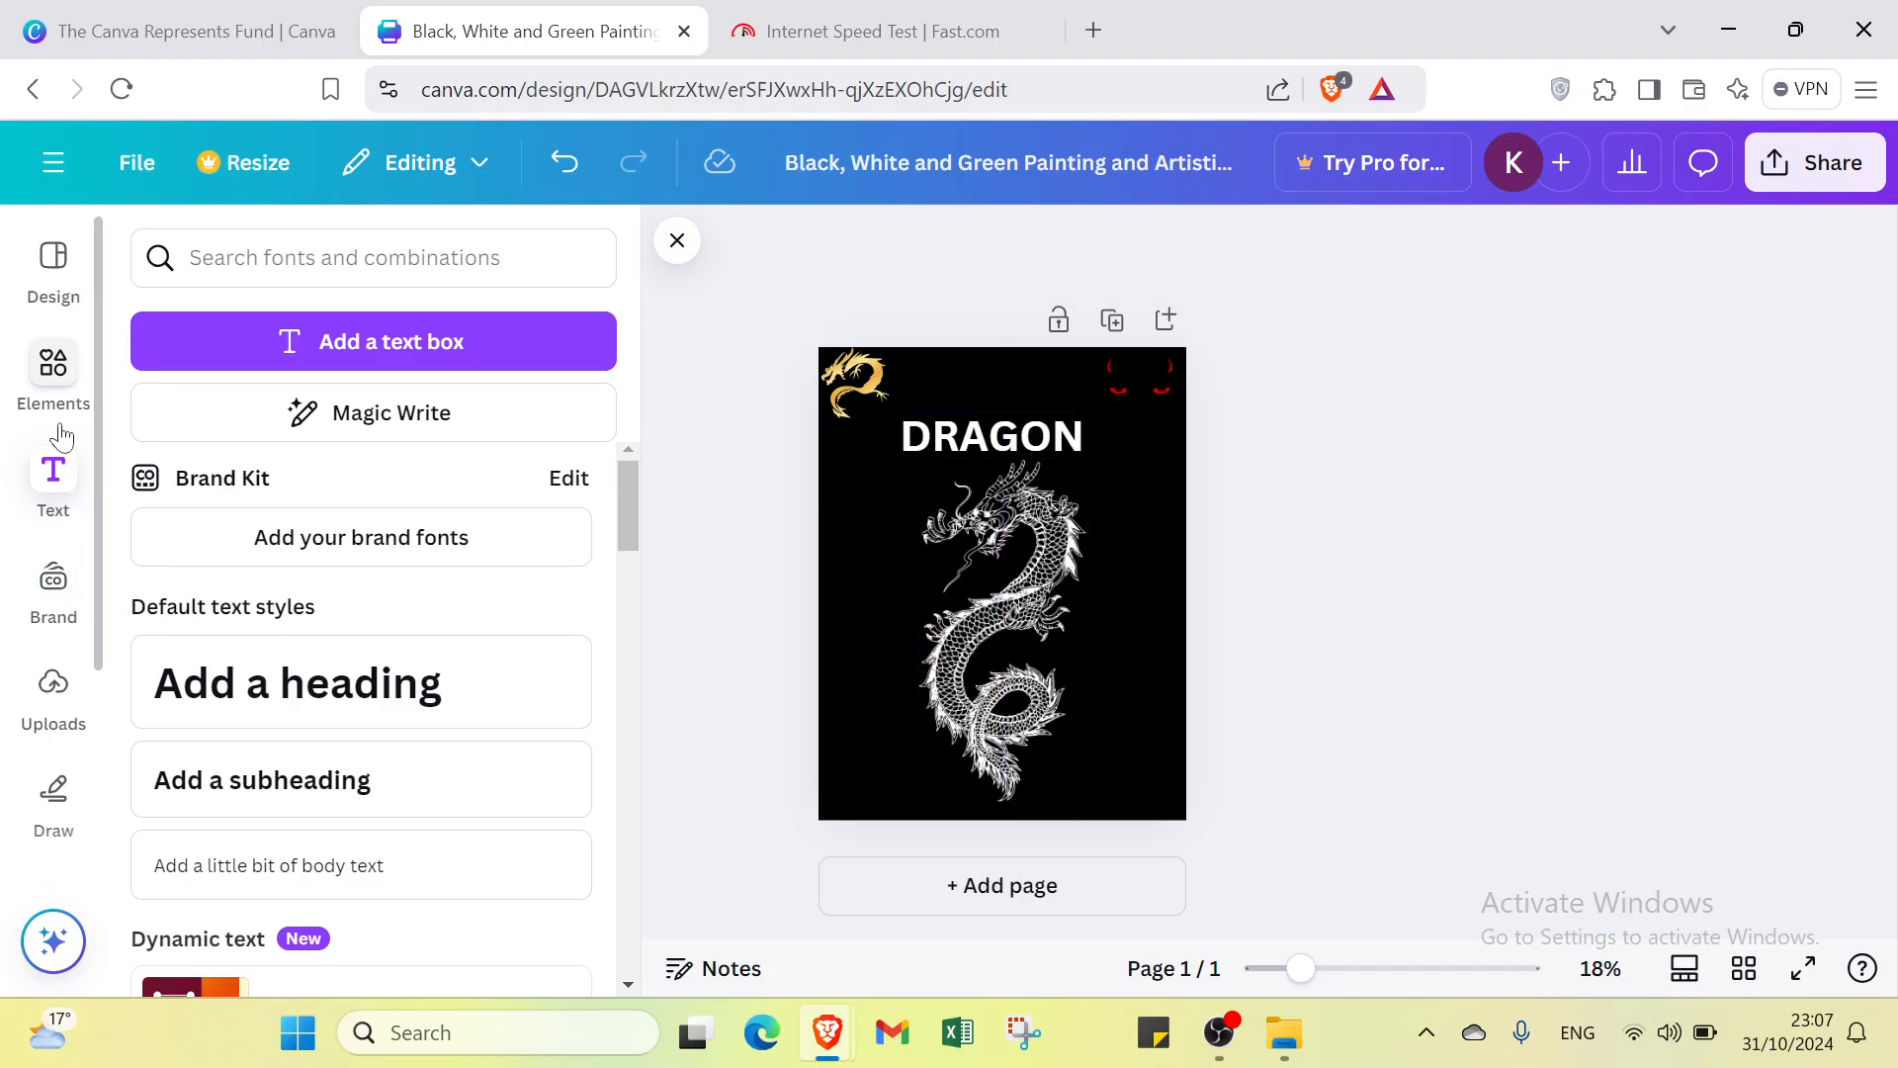
click(51, 608)
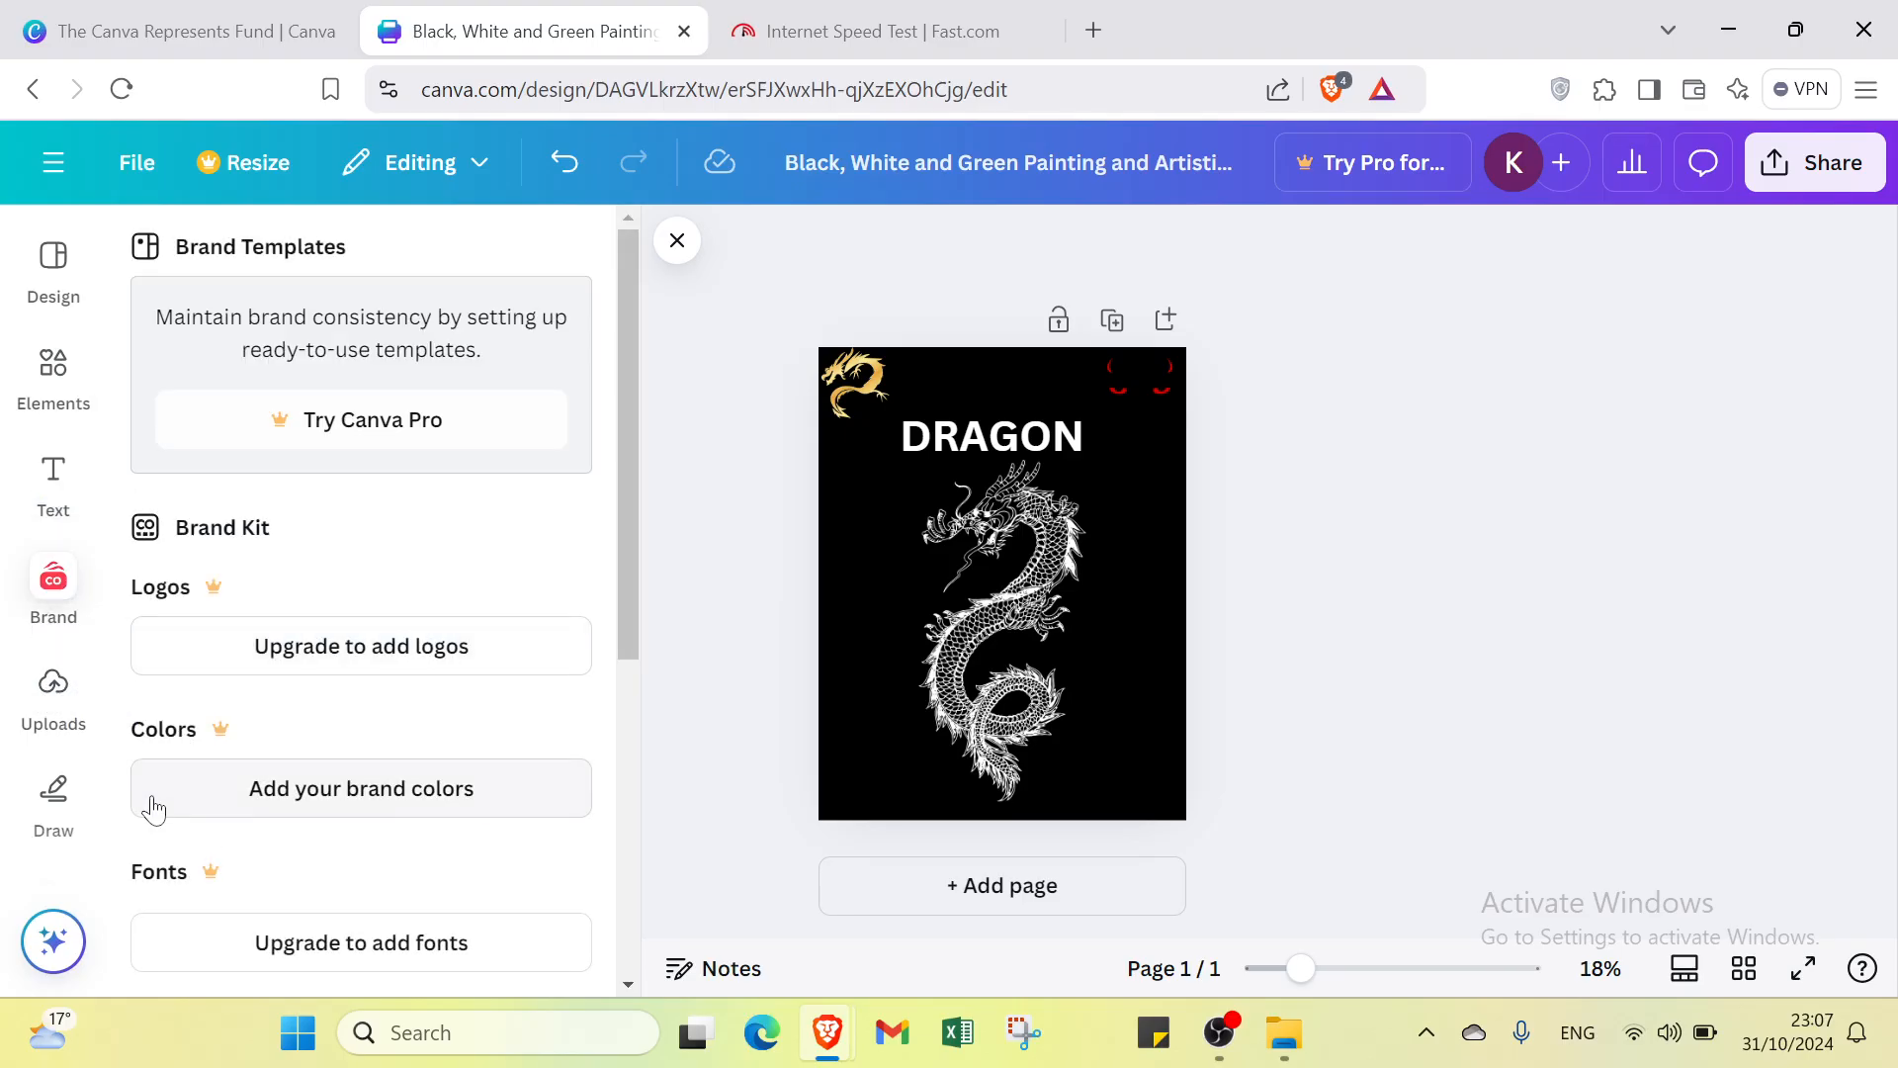
click(53, 692)
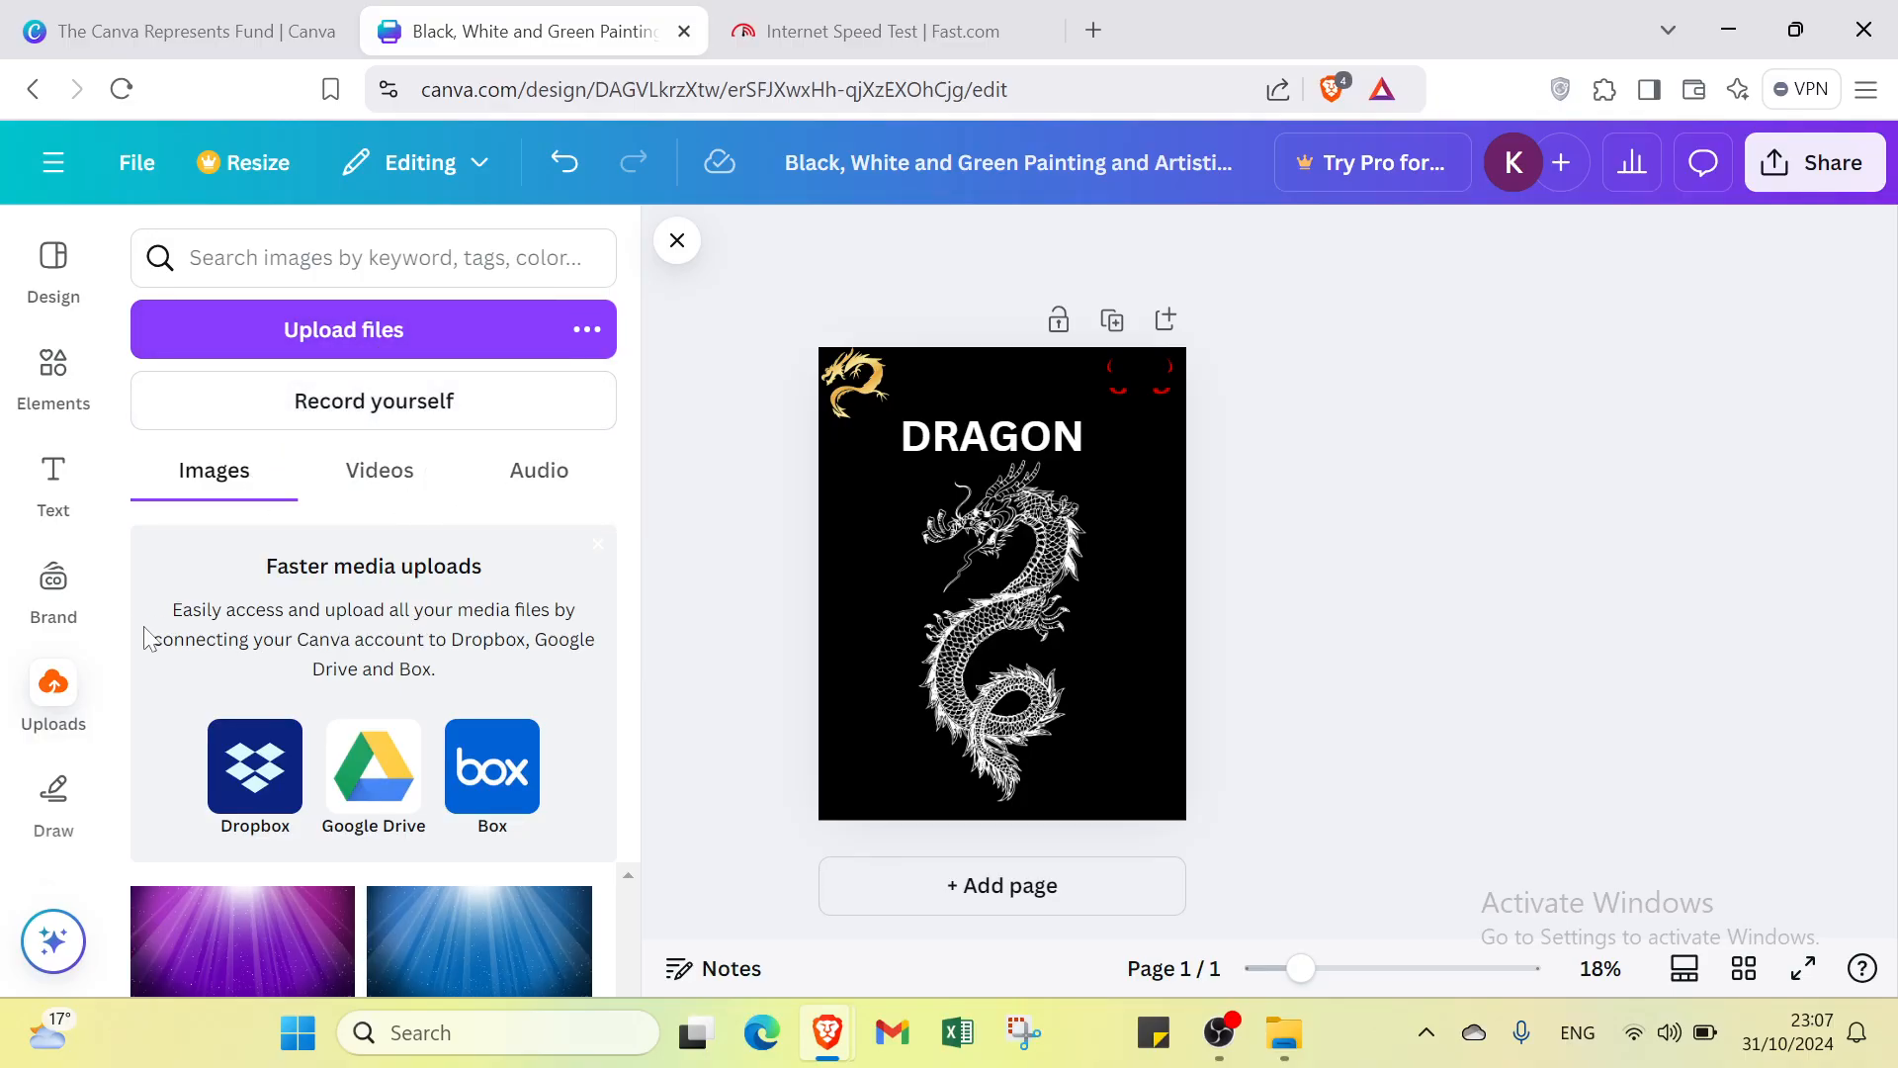
click(67, 609)
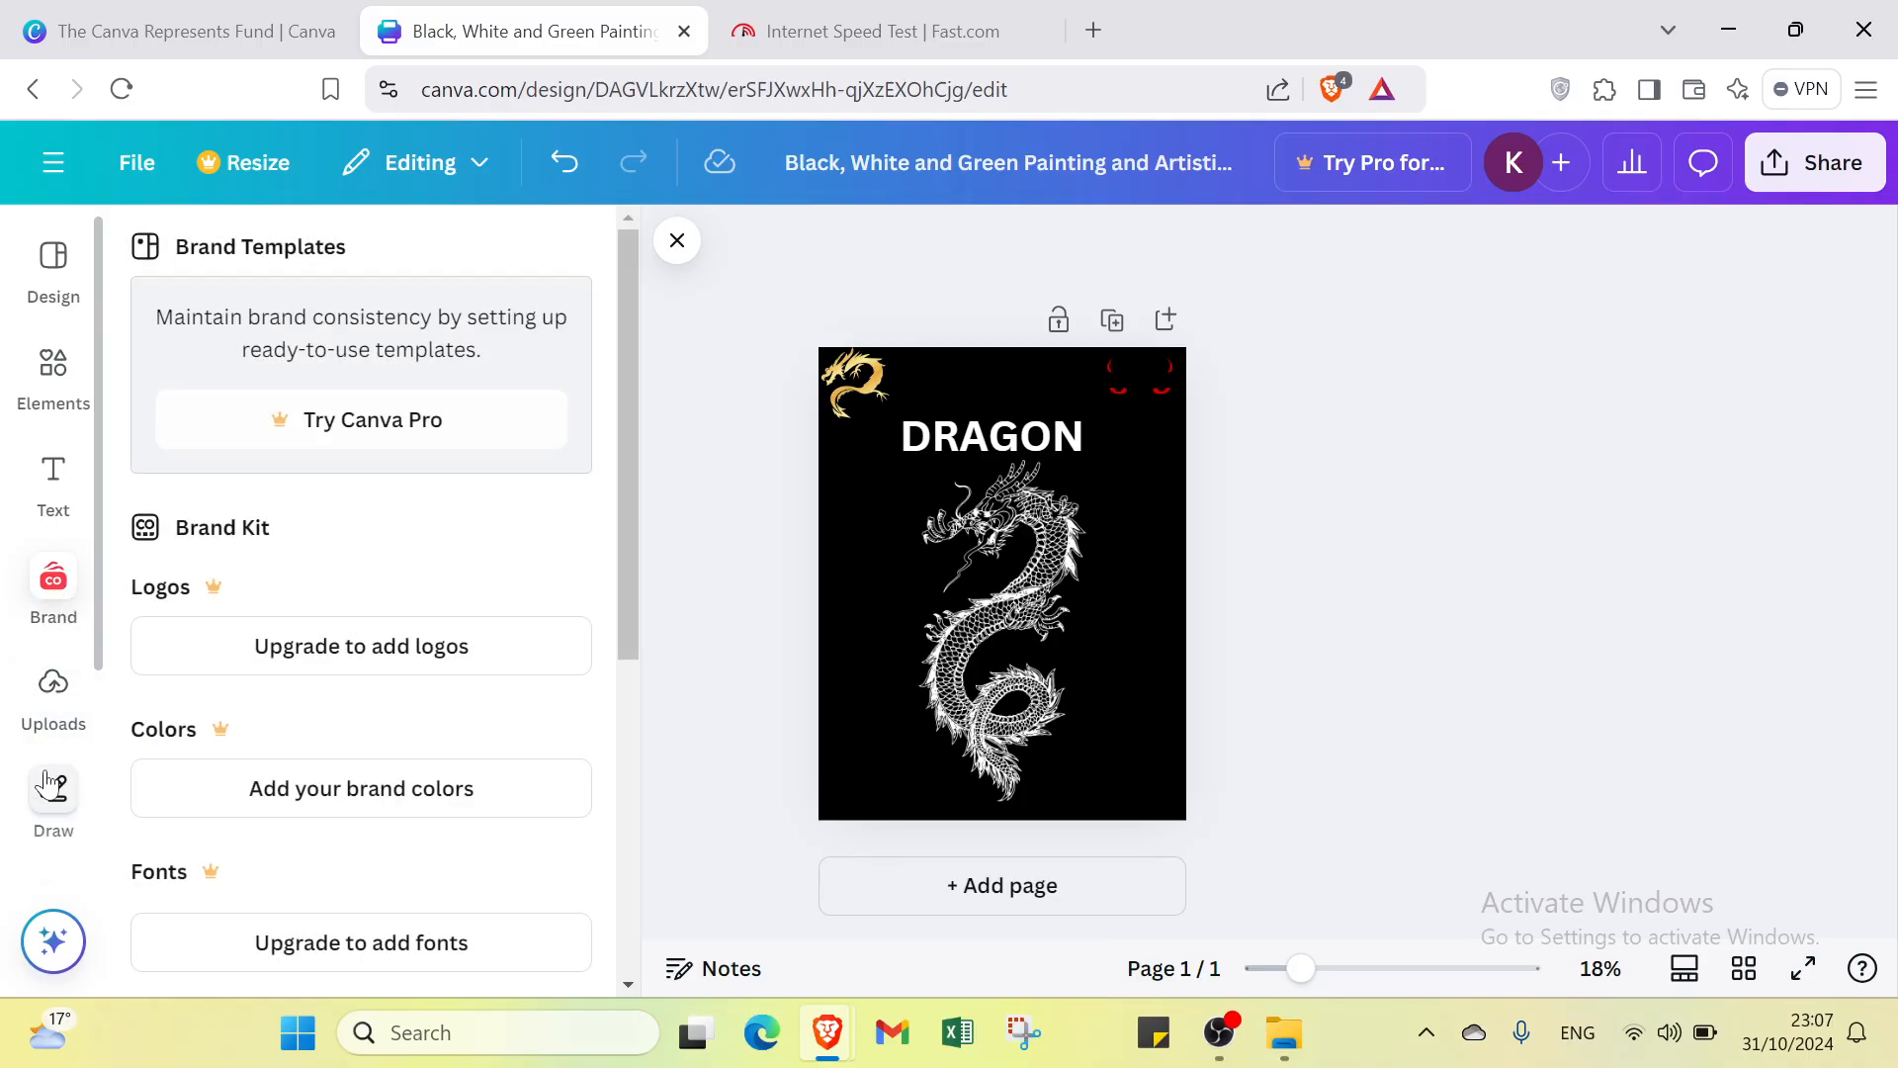
- Draw freehand white marker strokes in both lower corners and along the page's right side beside the dragon
click(41, 806)
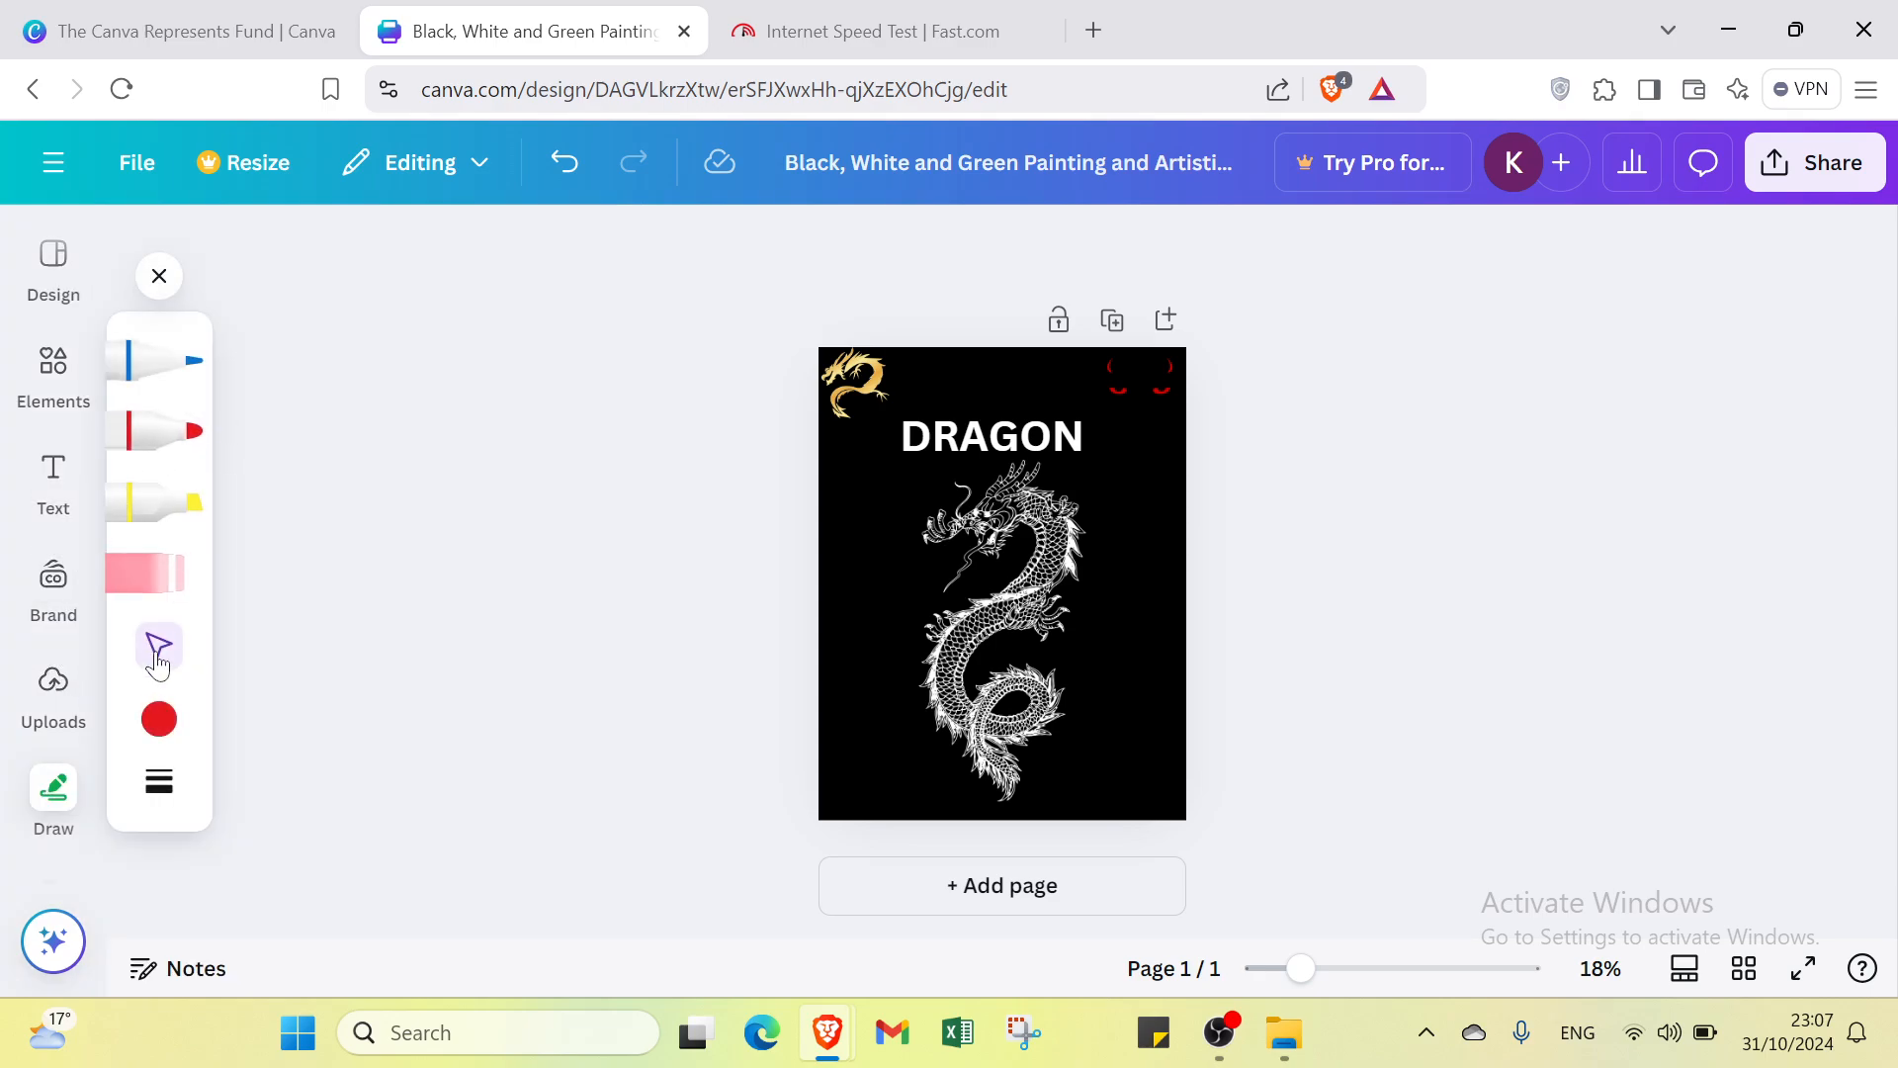
click(151, 720)
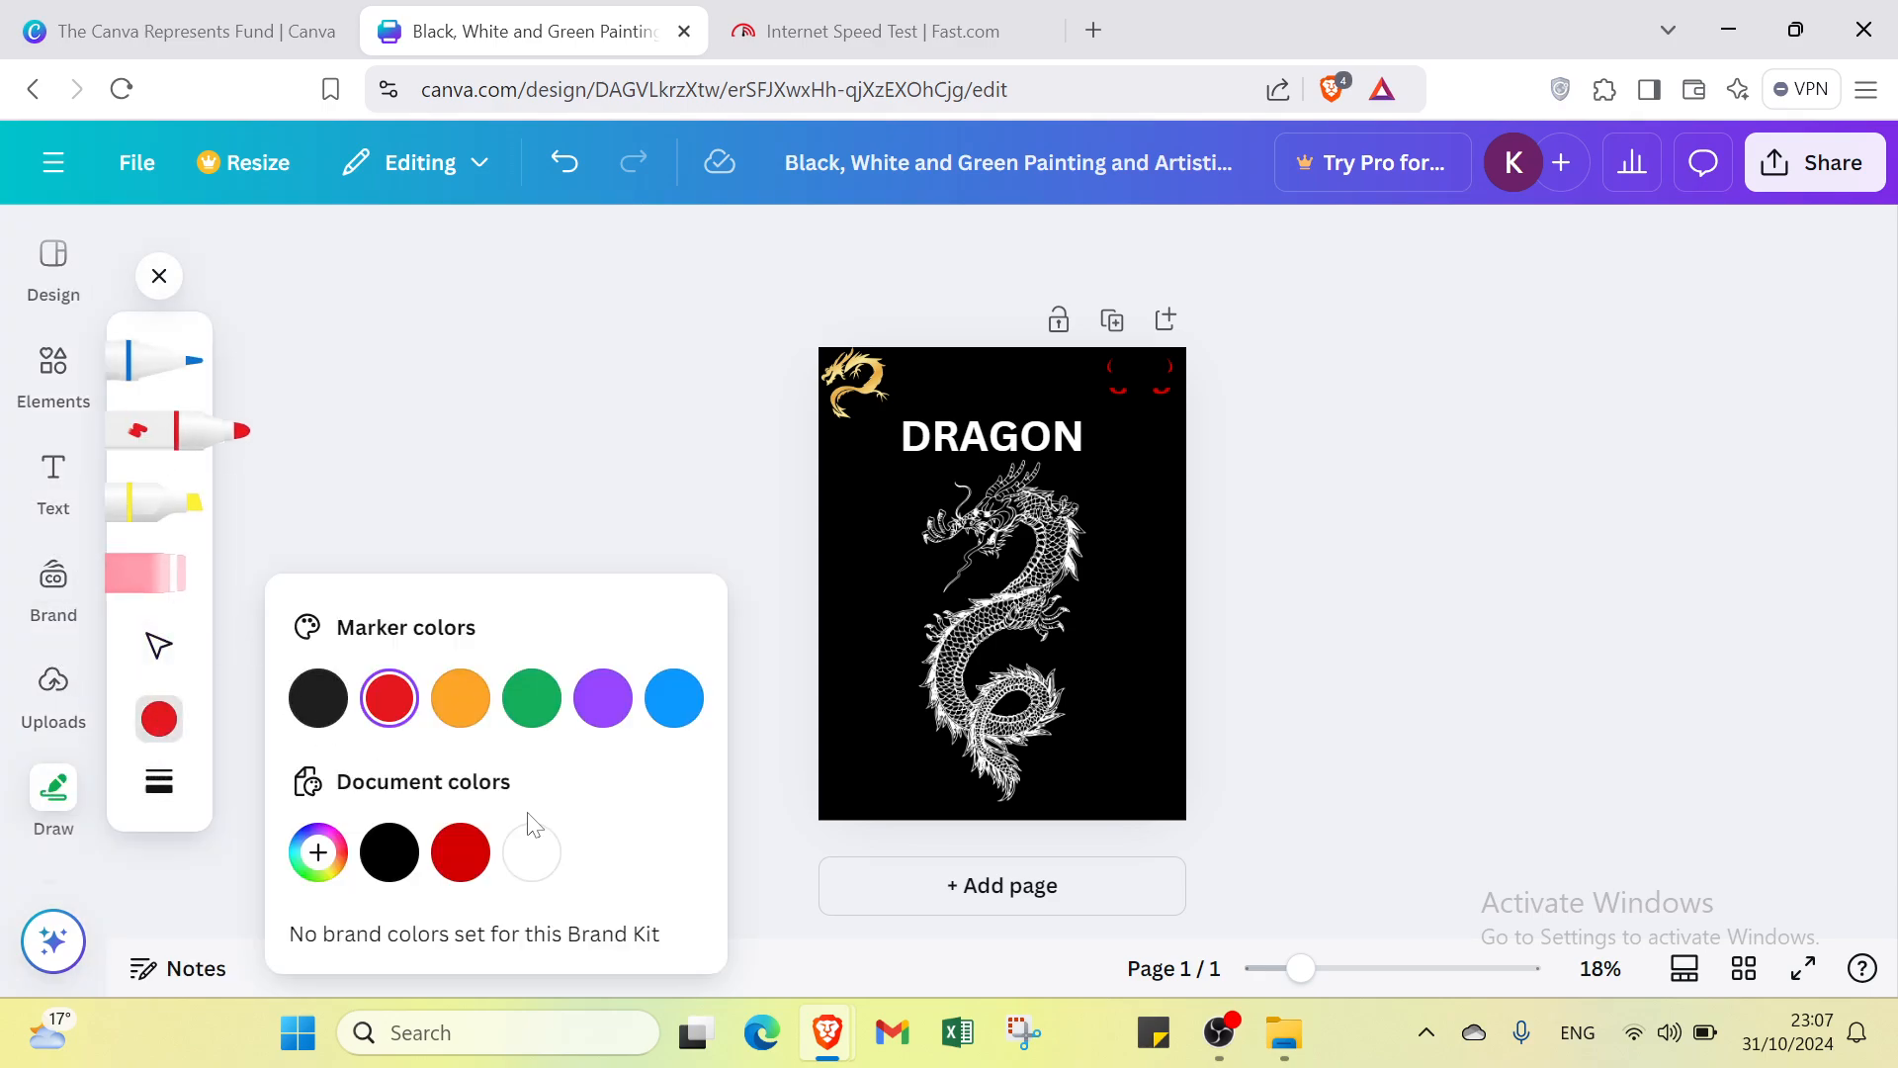
click(521, 843)
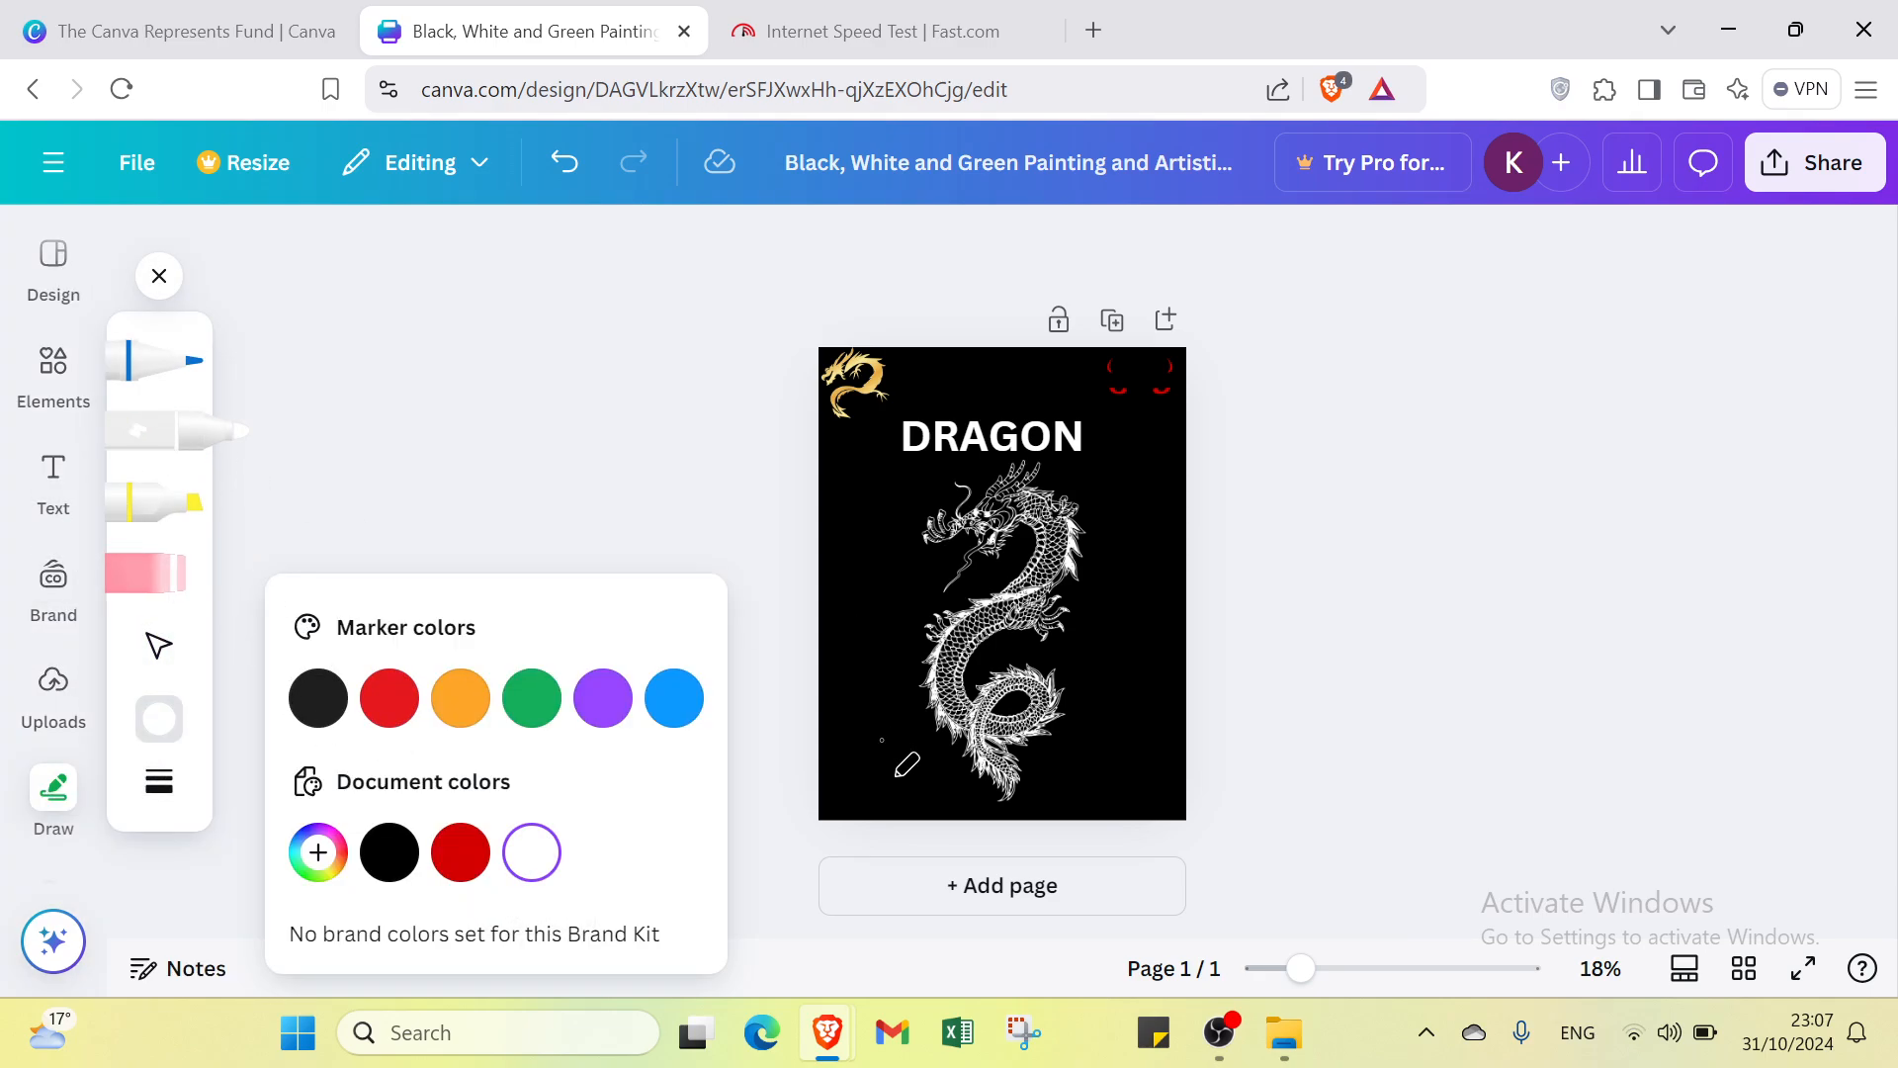
drag(866, 758, 853, 754)
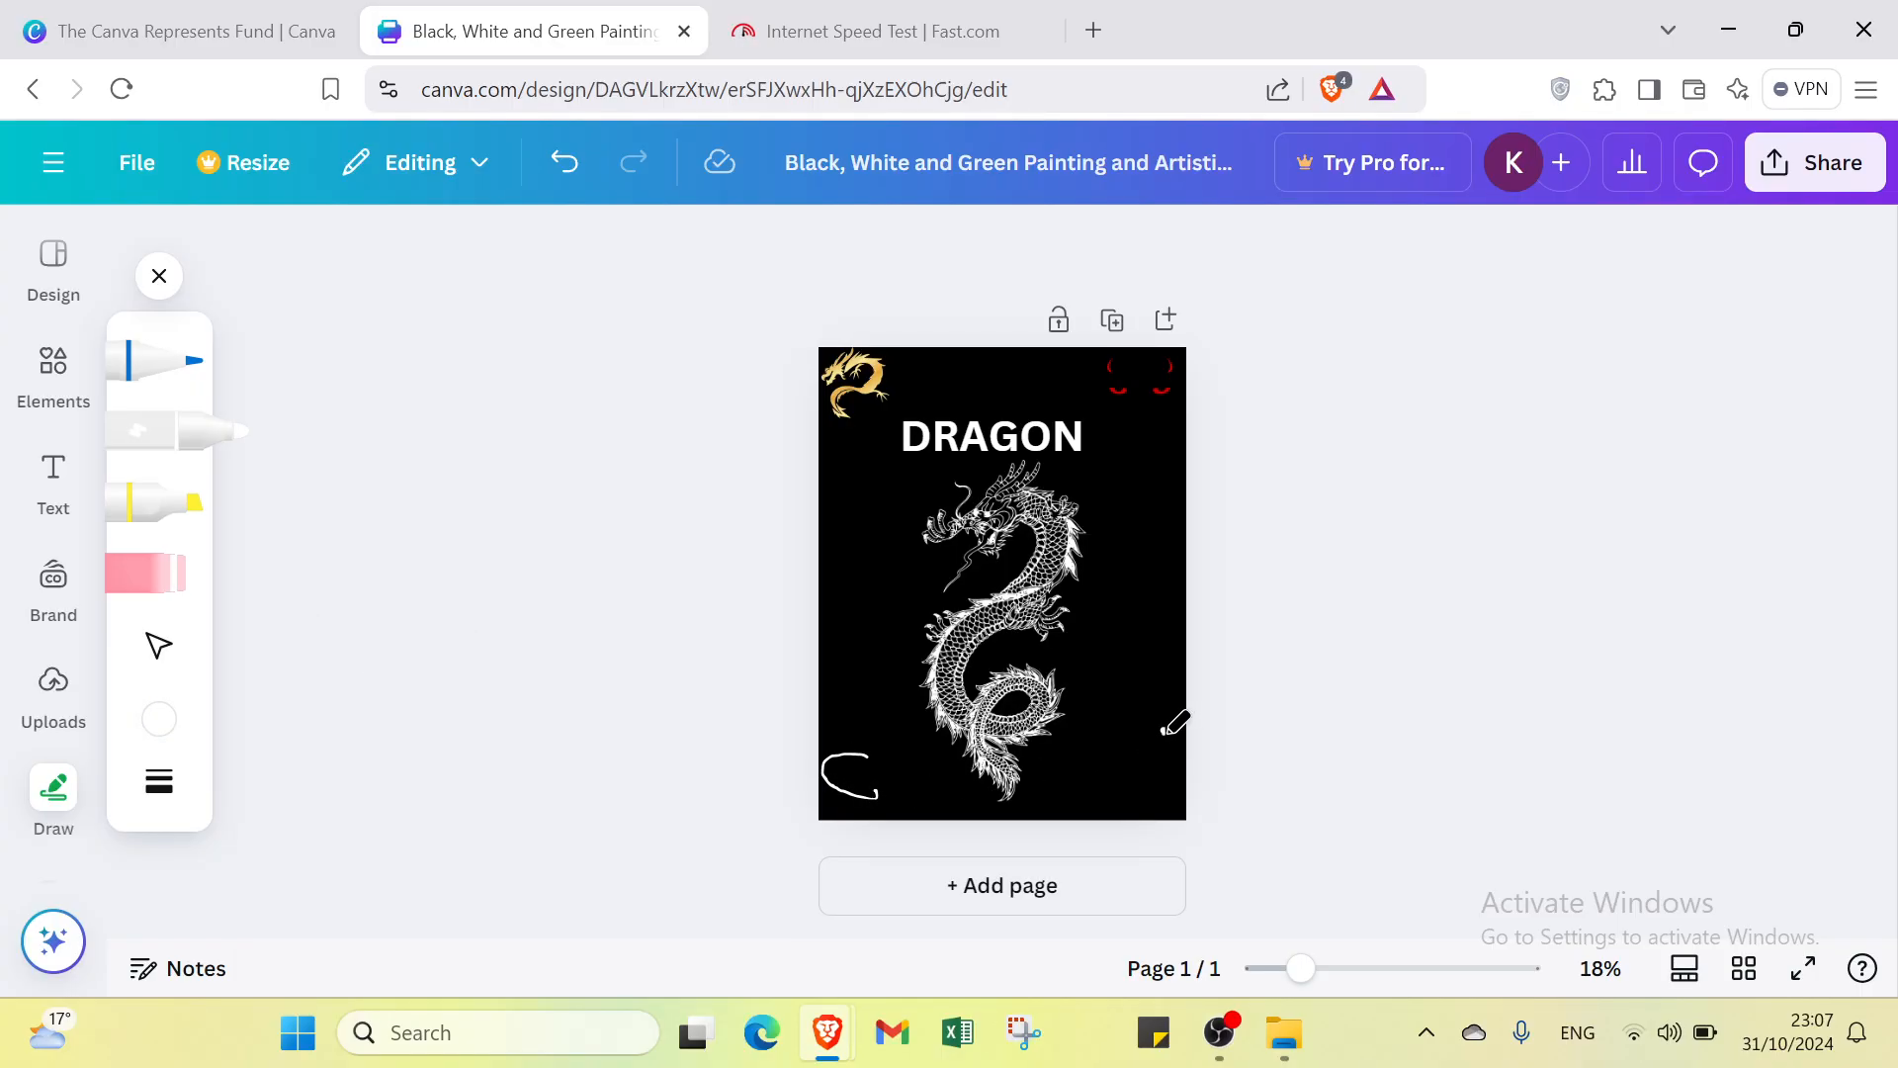
drag(1105, 735, 1149, 742)
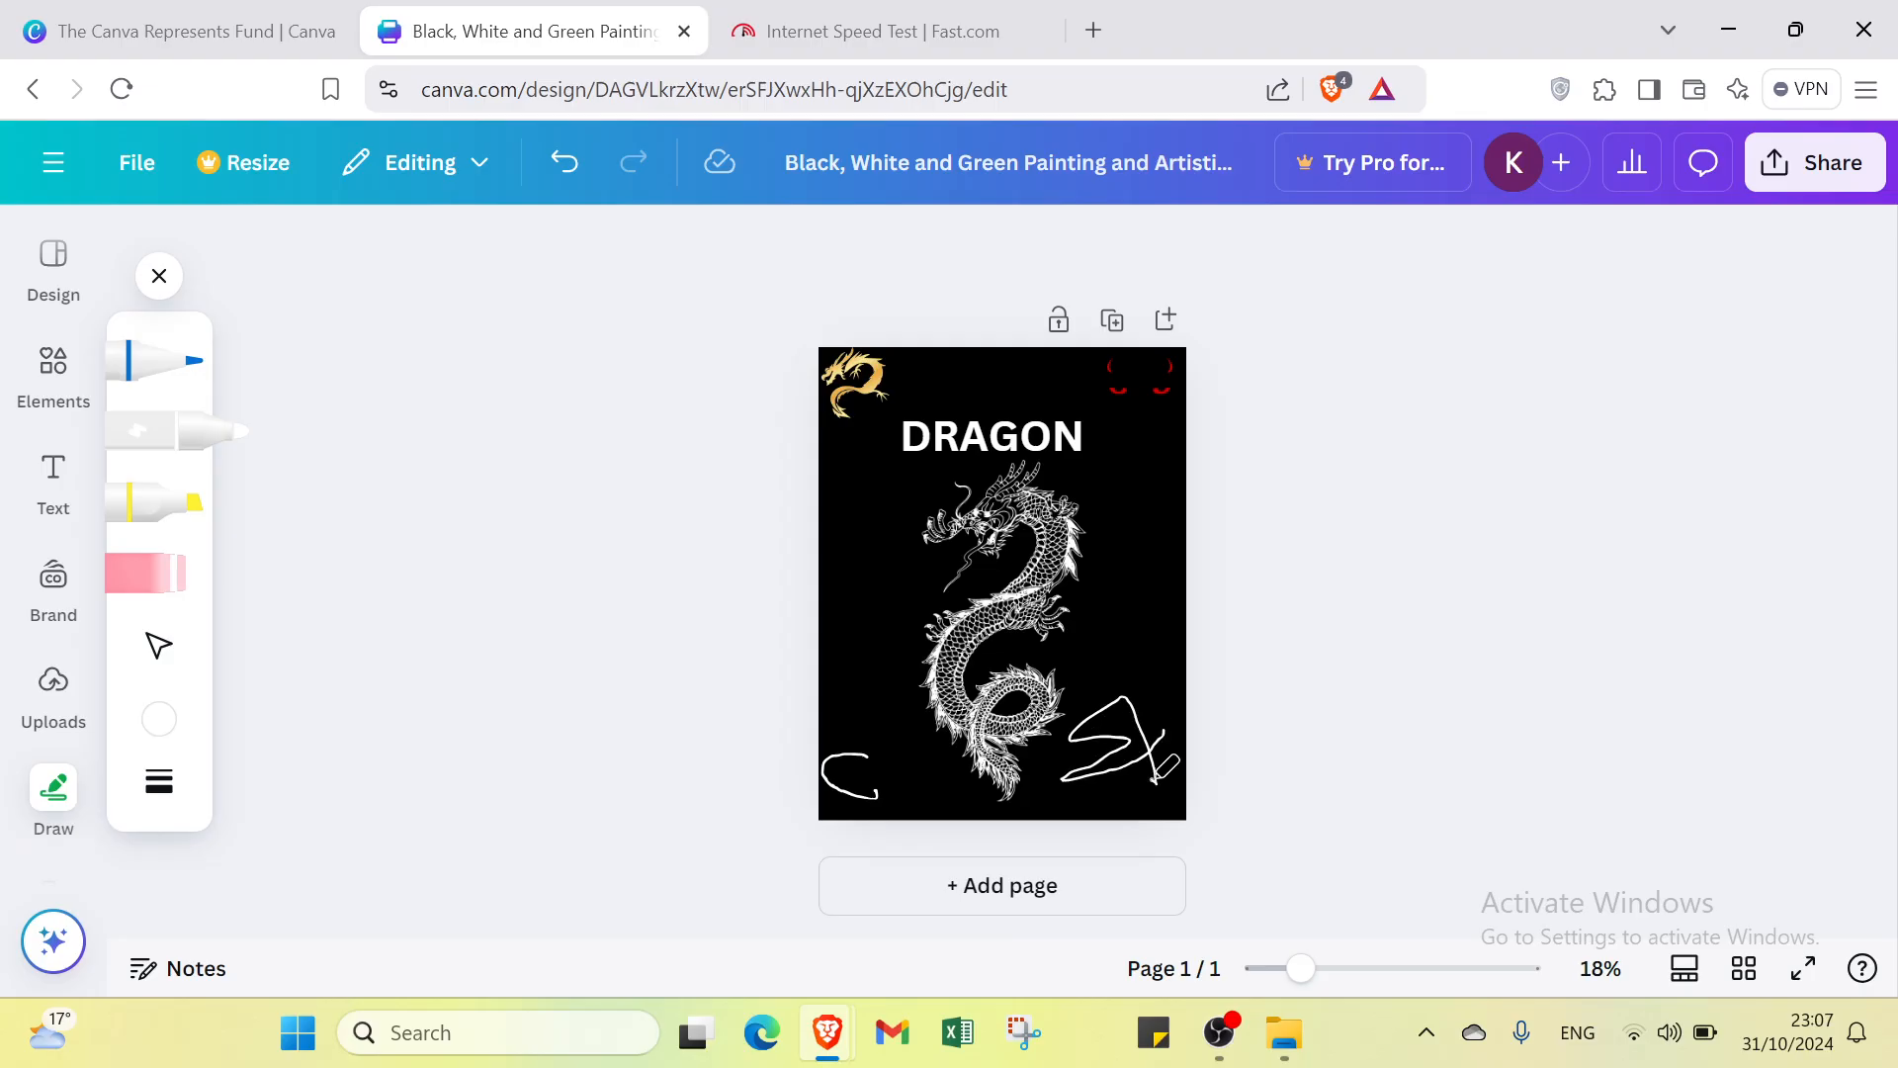
mouse_move(1129, 594)
mouse_down()
mouse_move(1068, 520)
mouse_move(1153, 521)
mouse_move(1121, 623)
mouse_move(1156, 545)
mouse_move(1138, 503)
mouse_move(1114, 569)
mouse_move(1148, 645)
mouse_move(1113, 656)
mouse_move(1071, 558)
mouse_move(1153, 486)
mouse_move(1124, 457)
mouse_move(1136, 518)
mouse_move(1178, 461)
mouse_up()
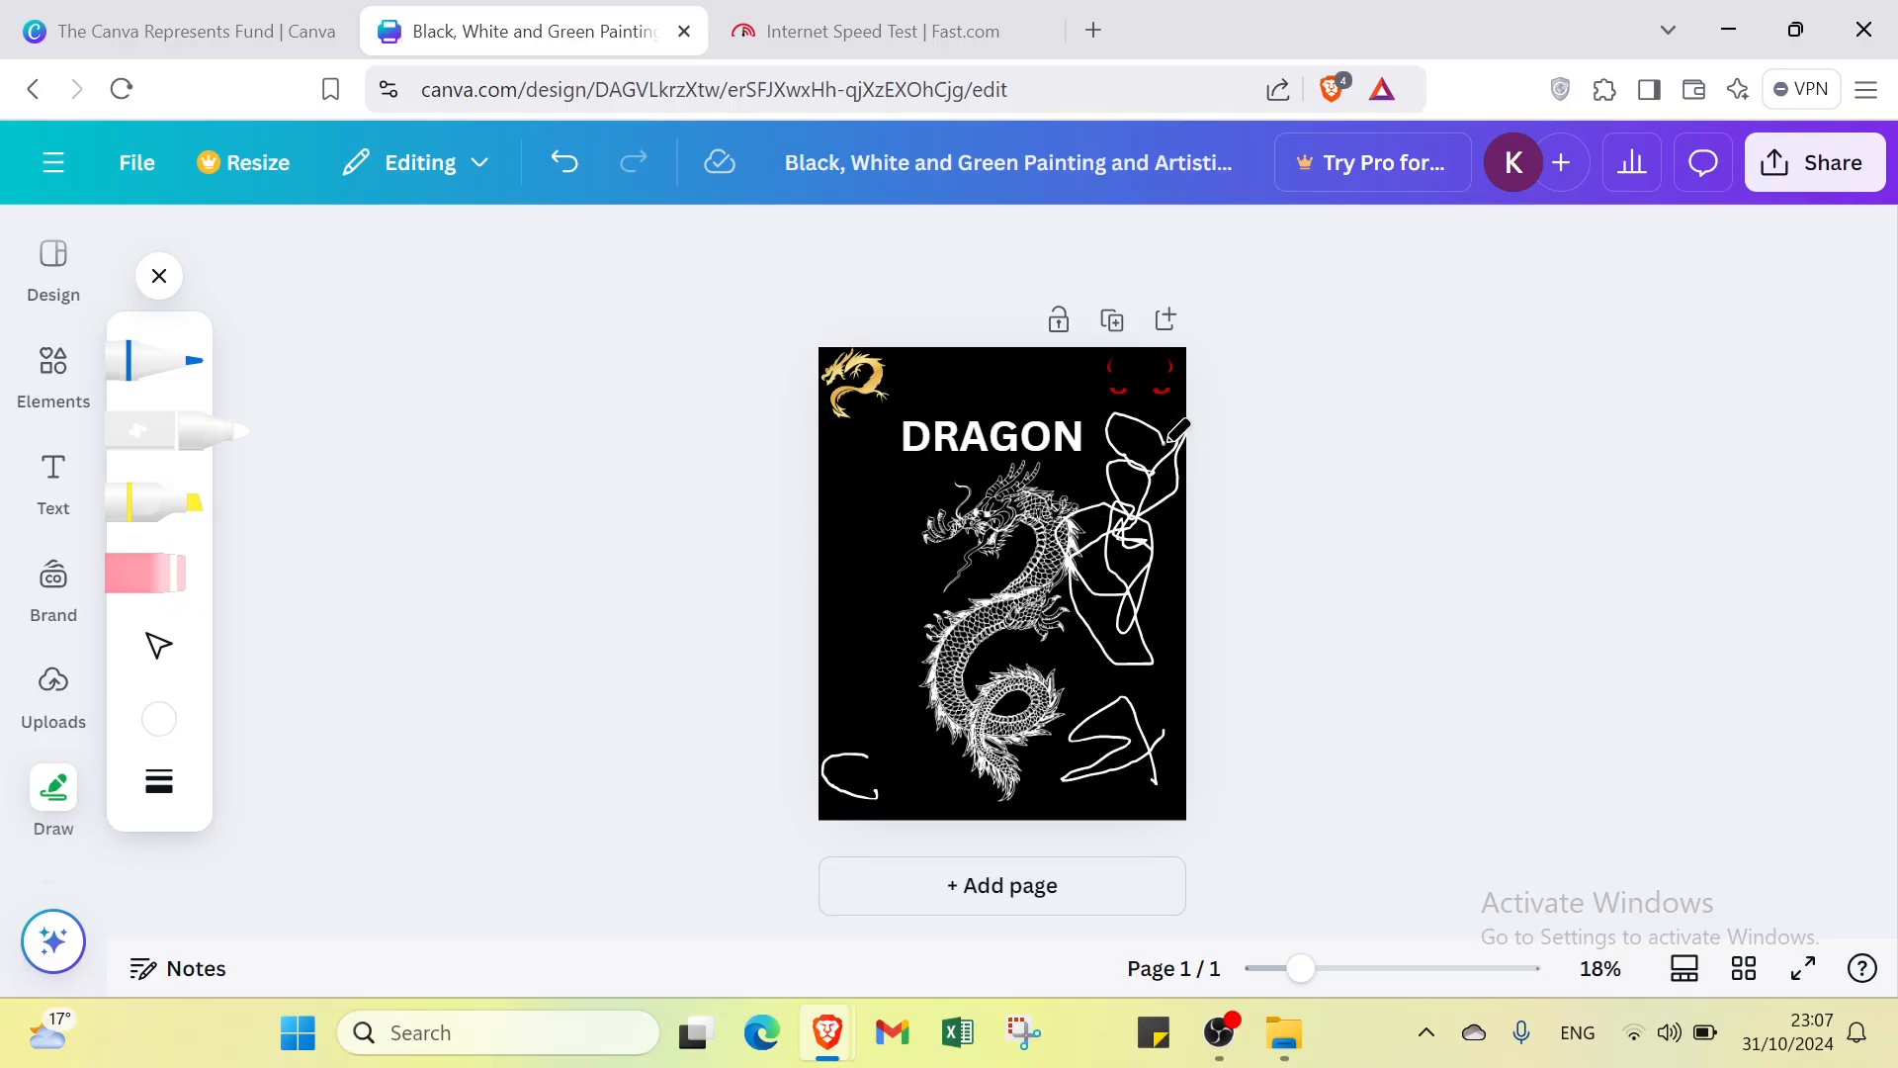
drag(1167, 441, 1191, 423)
- Undo all edits back to the original Light of Art template and close the drawing tools
click(571, 174)
click(571, 175)
click(570, 175)
click(571, 175)
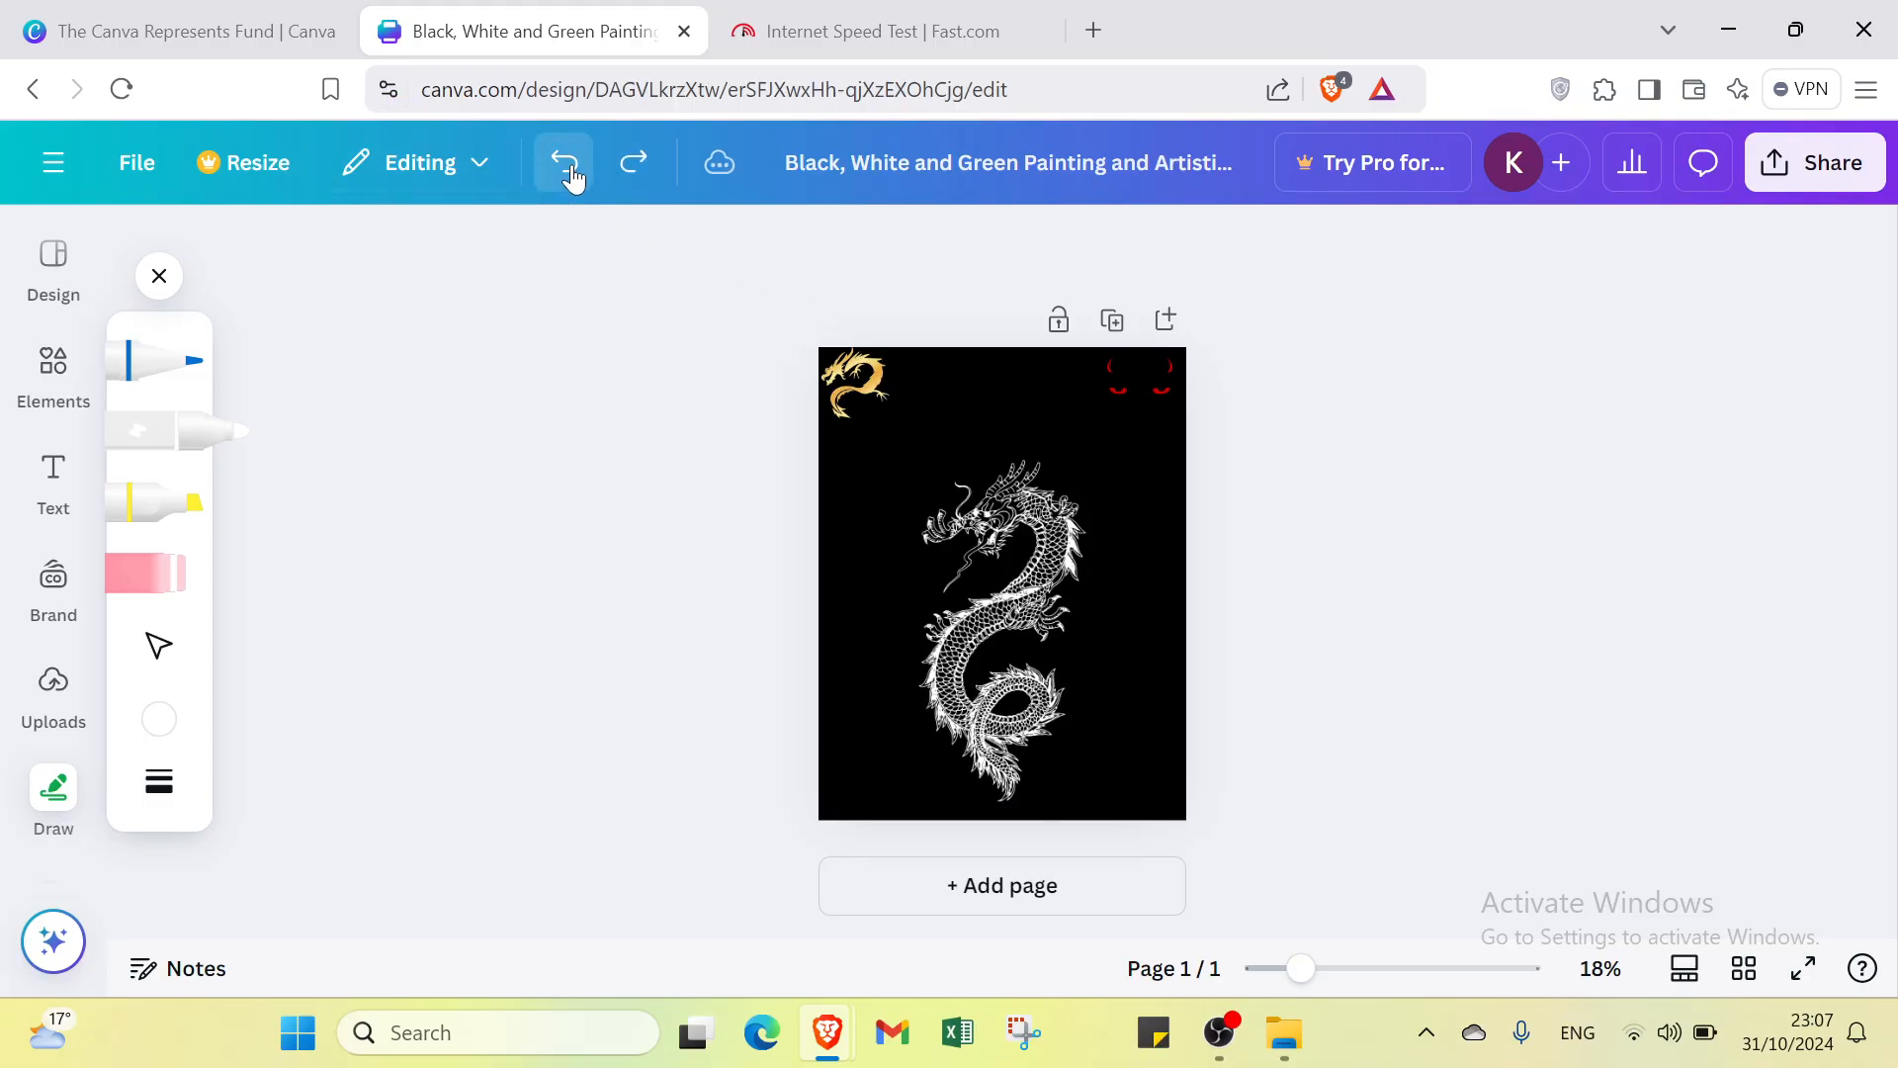
click(571, 175)
click(571, 175)
click(570, 175)
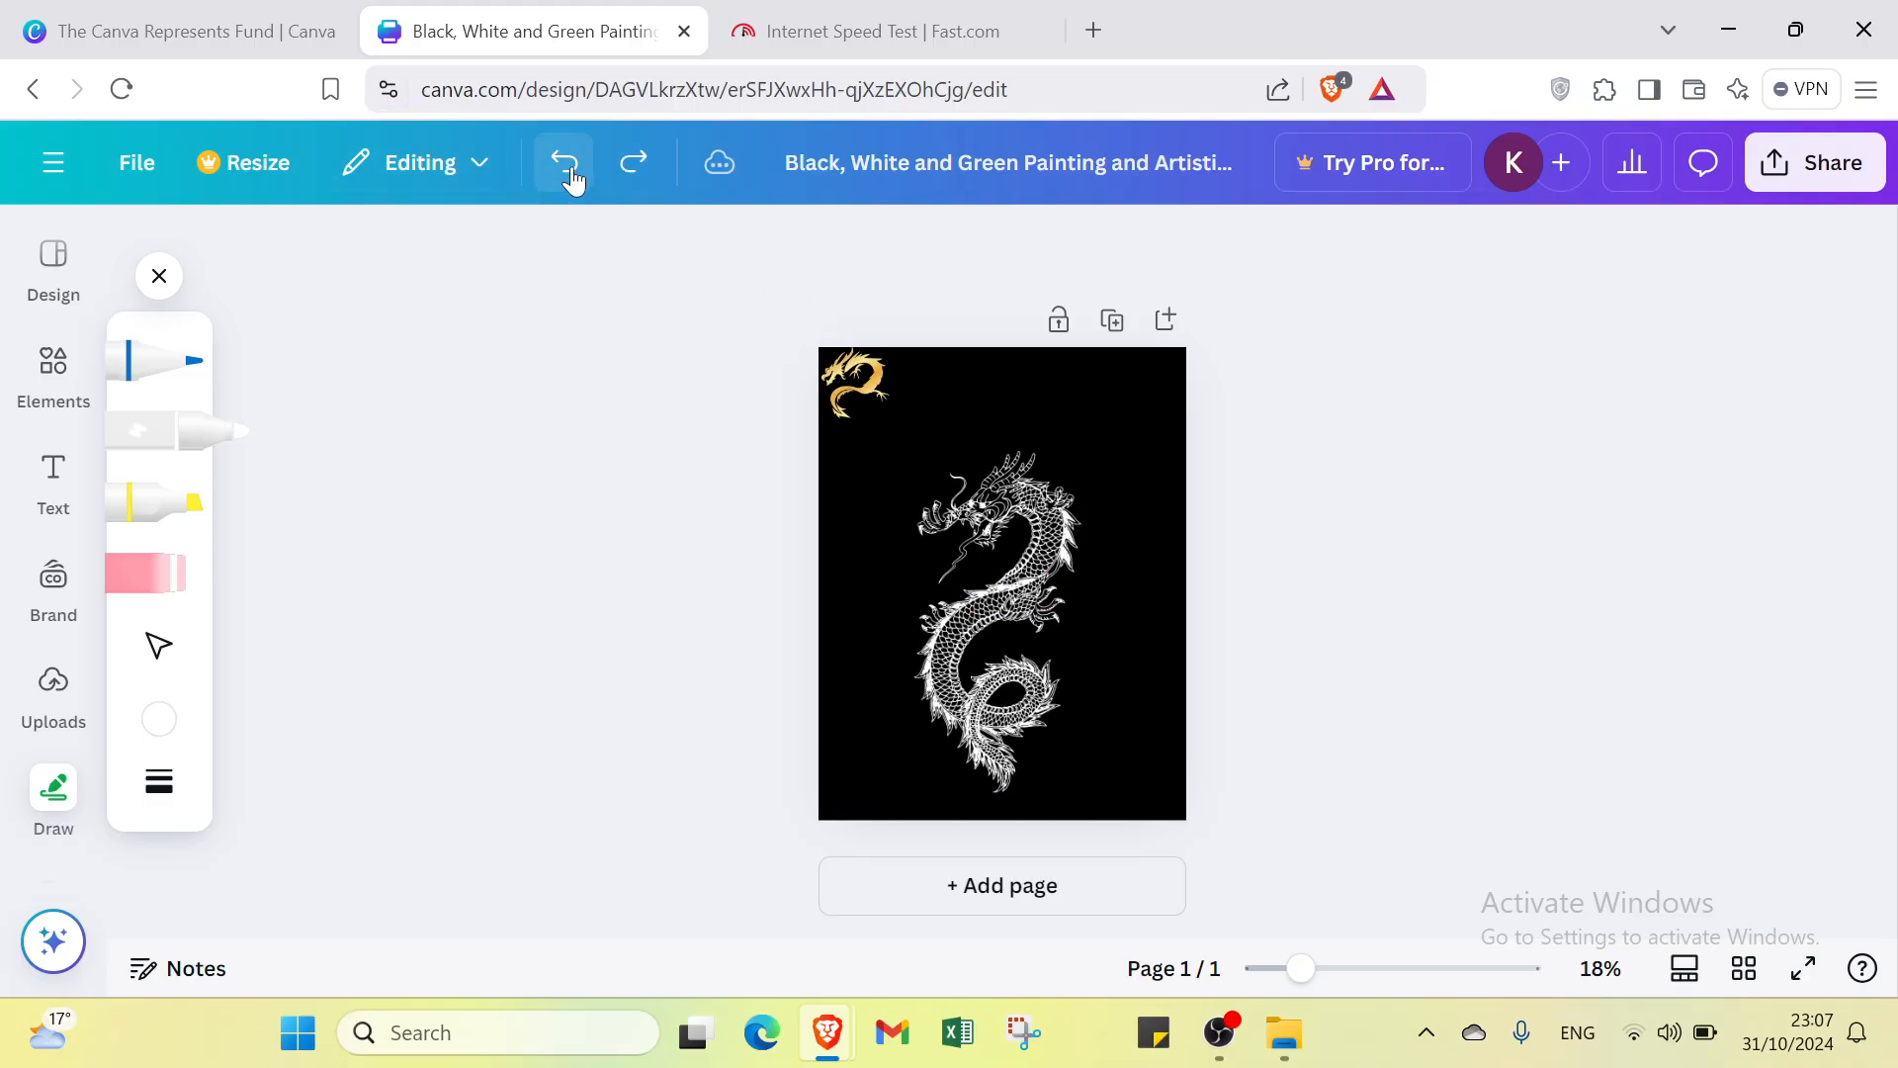
click(571, 175)
click(570, 175)
click(570, 175)
click(571, 175)
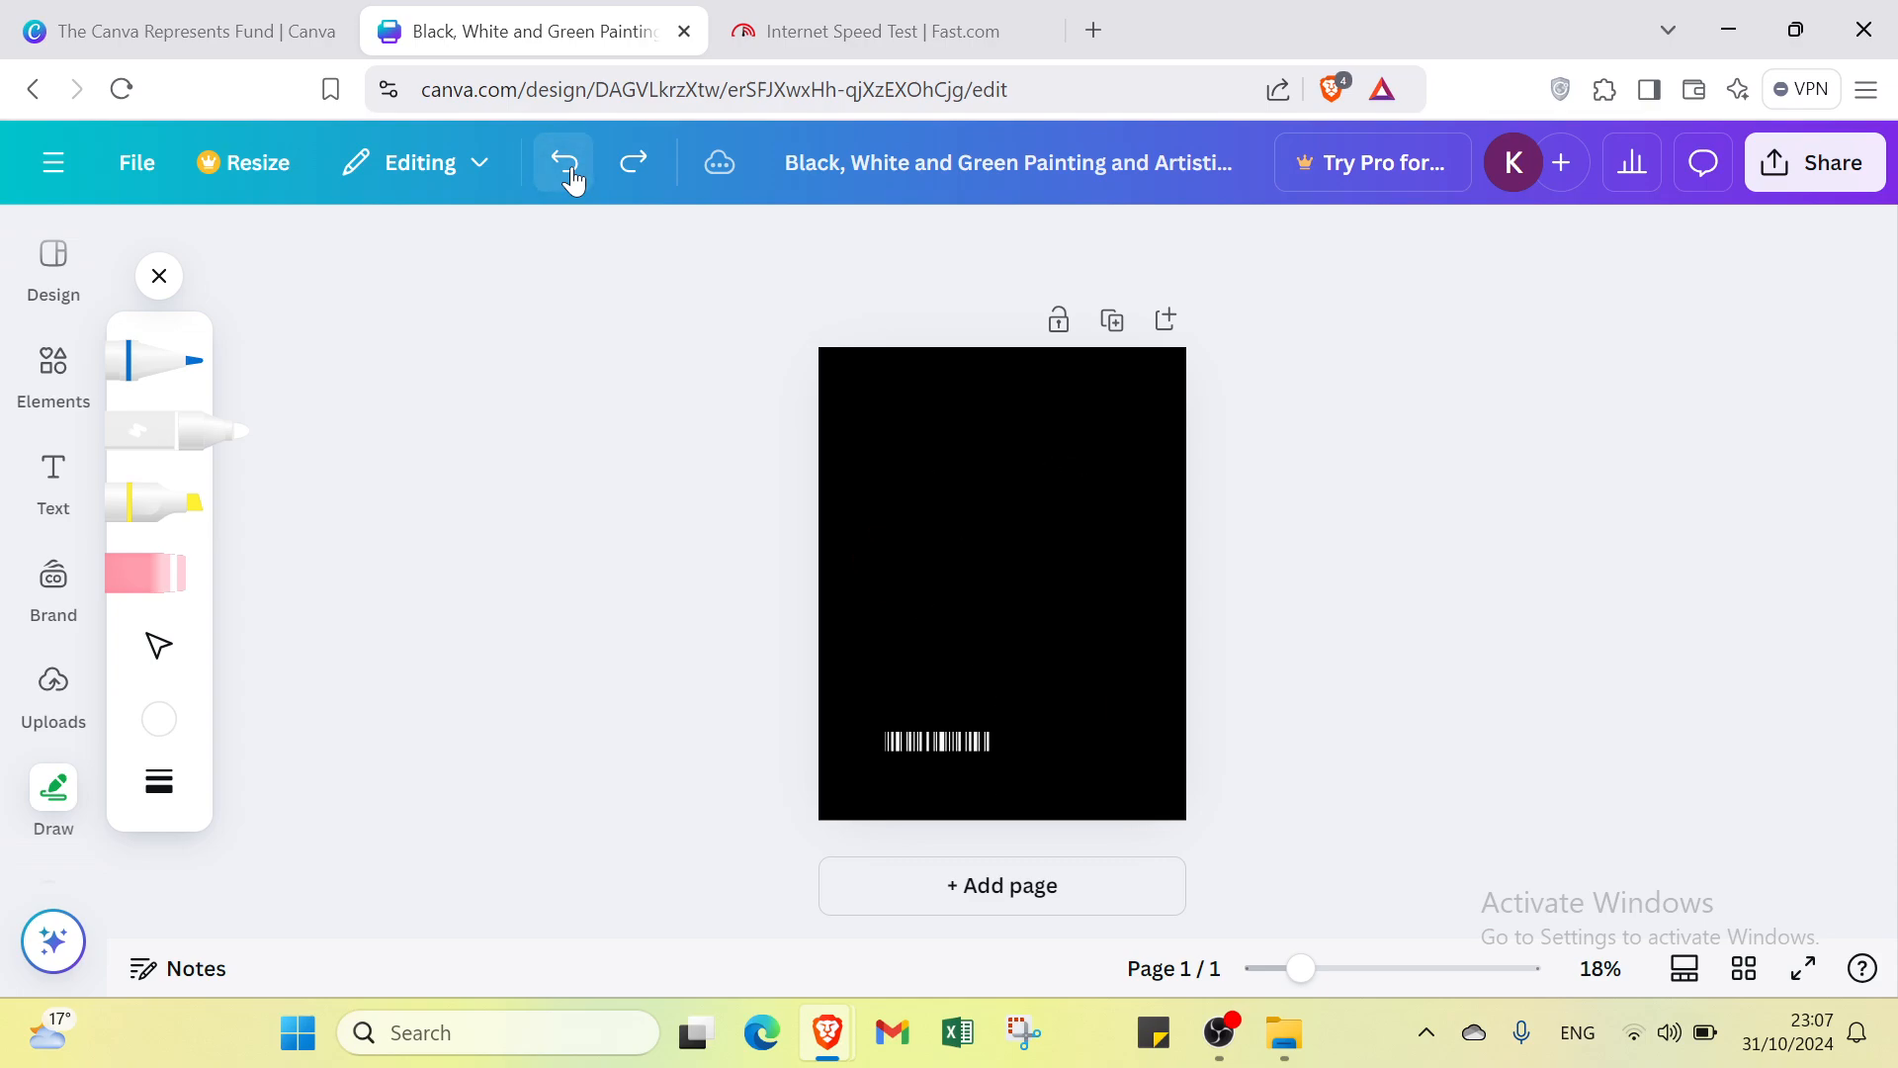
click(570, 175)
click(570, 175)
click(570, 175)
click(571, 175)
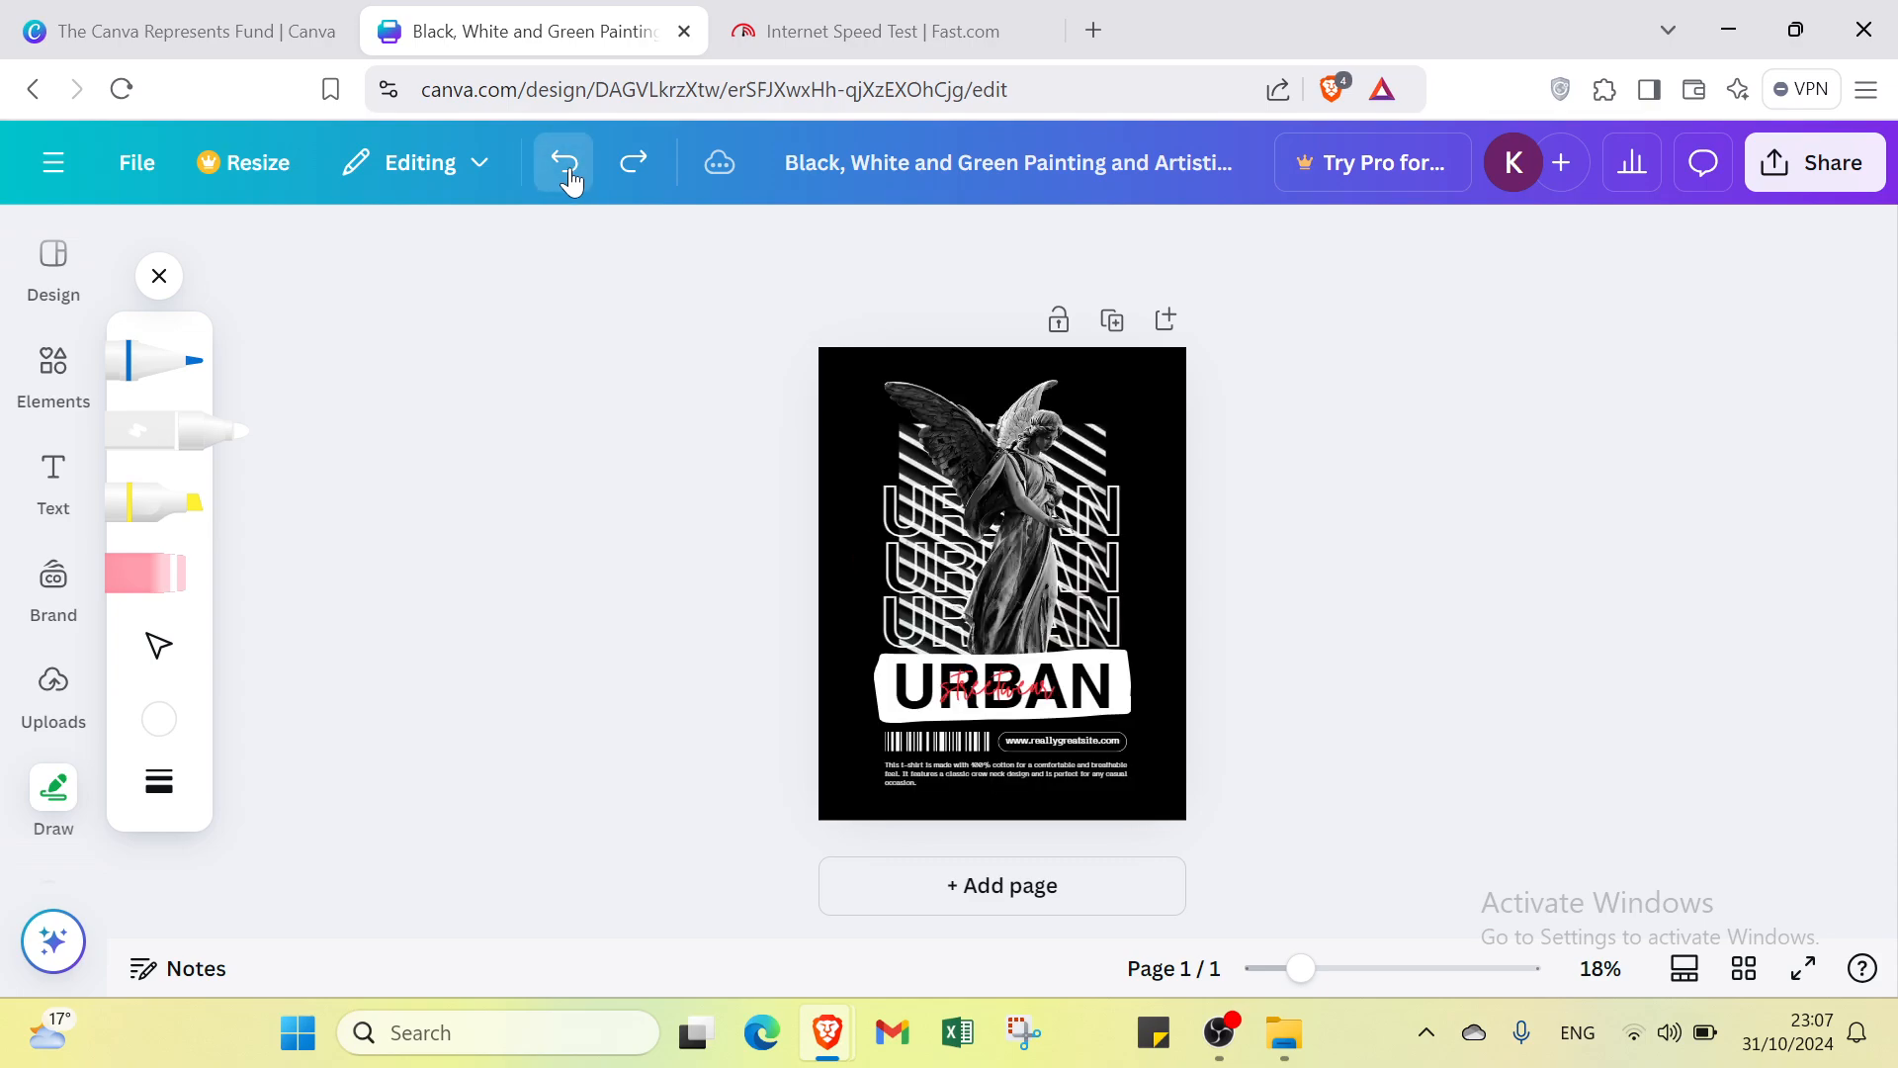
click(570, 175)
click(570, 175)
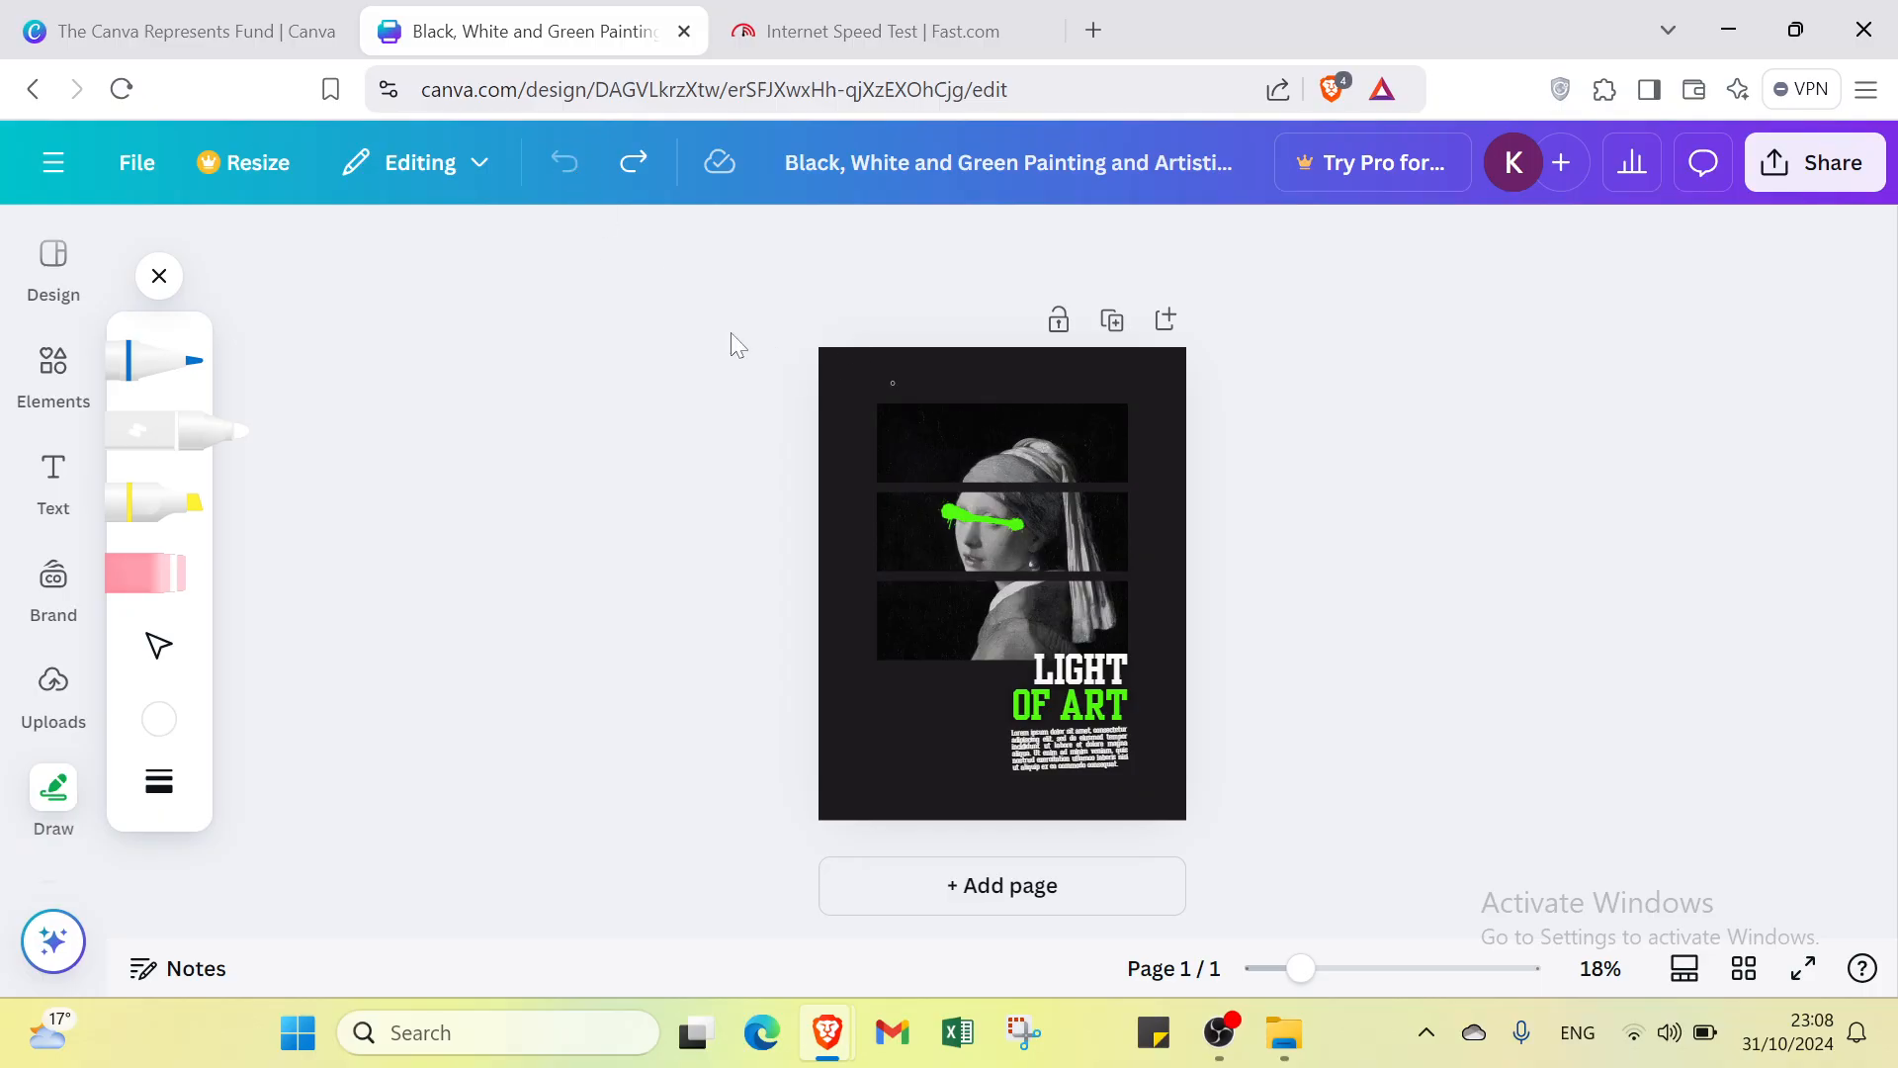
click(157, 276)
click(35, 757)
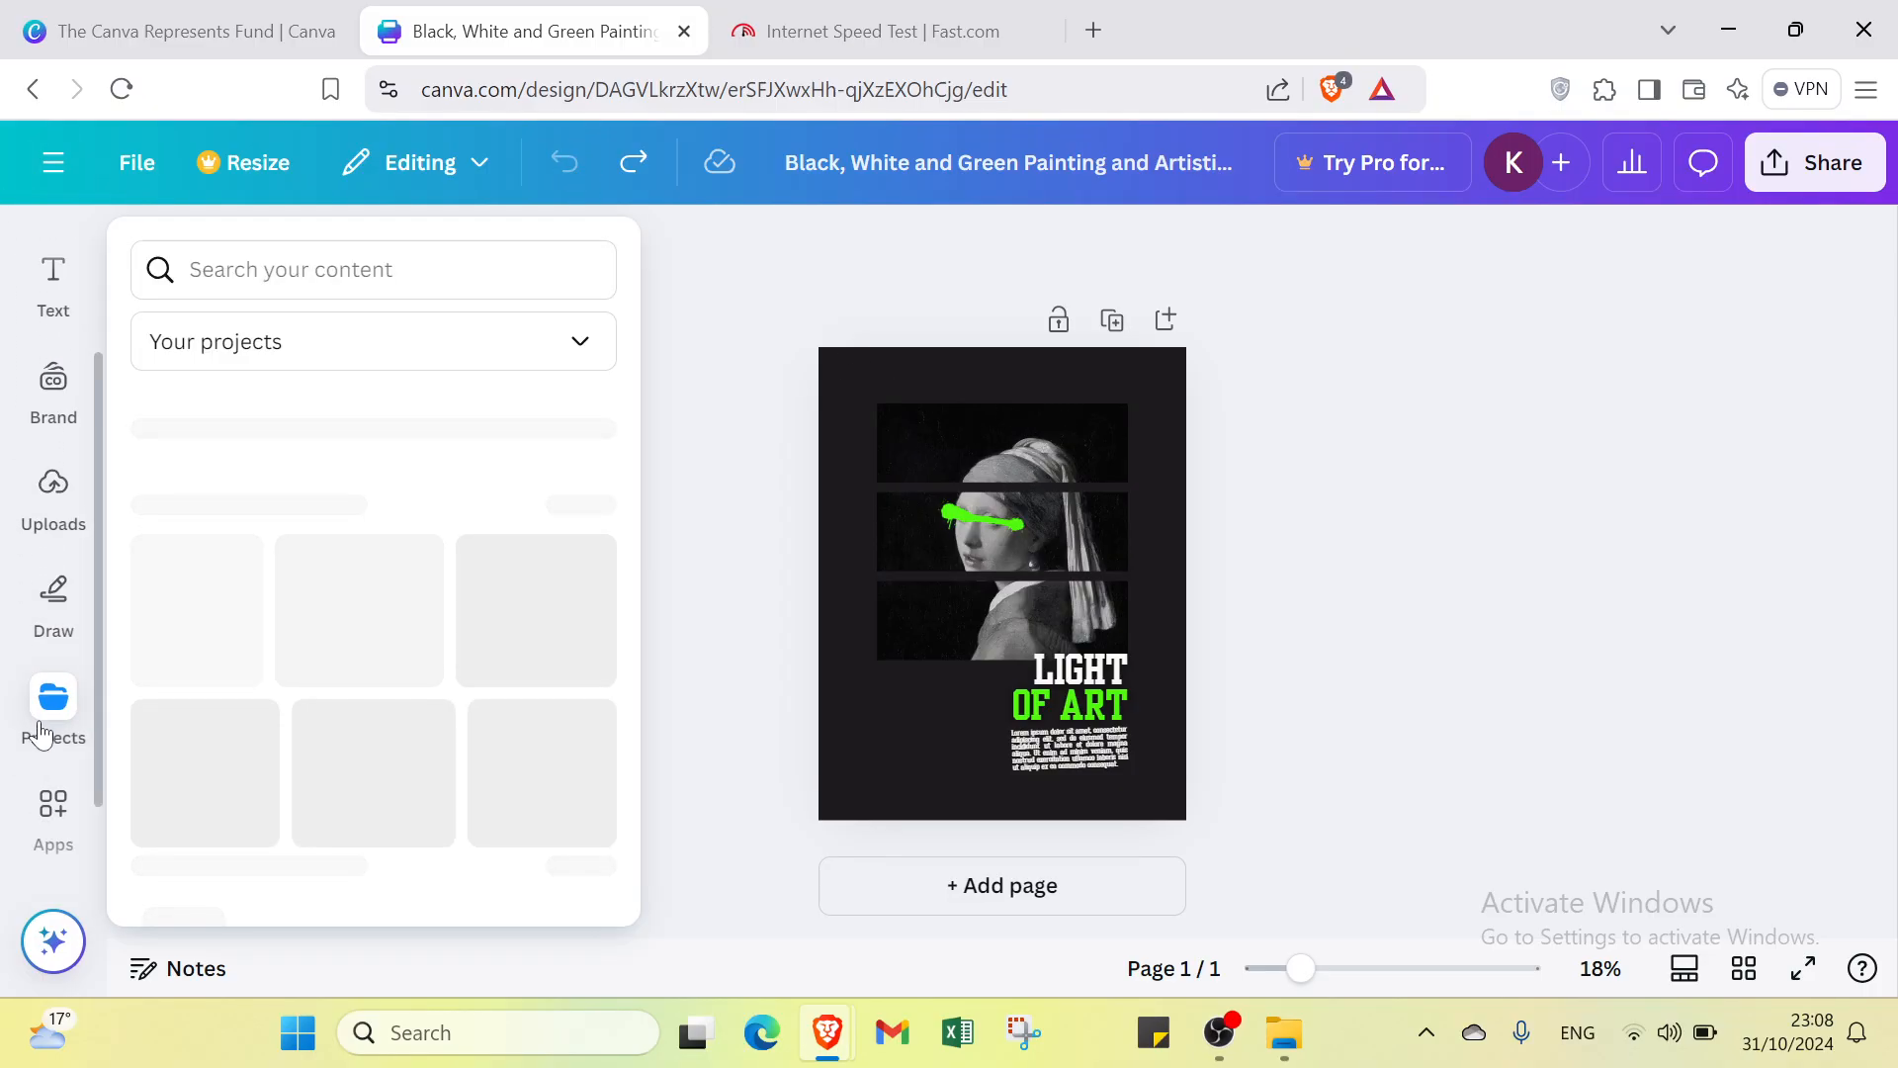
scroll(36, 729, down, 1)
click(35, 729)
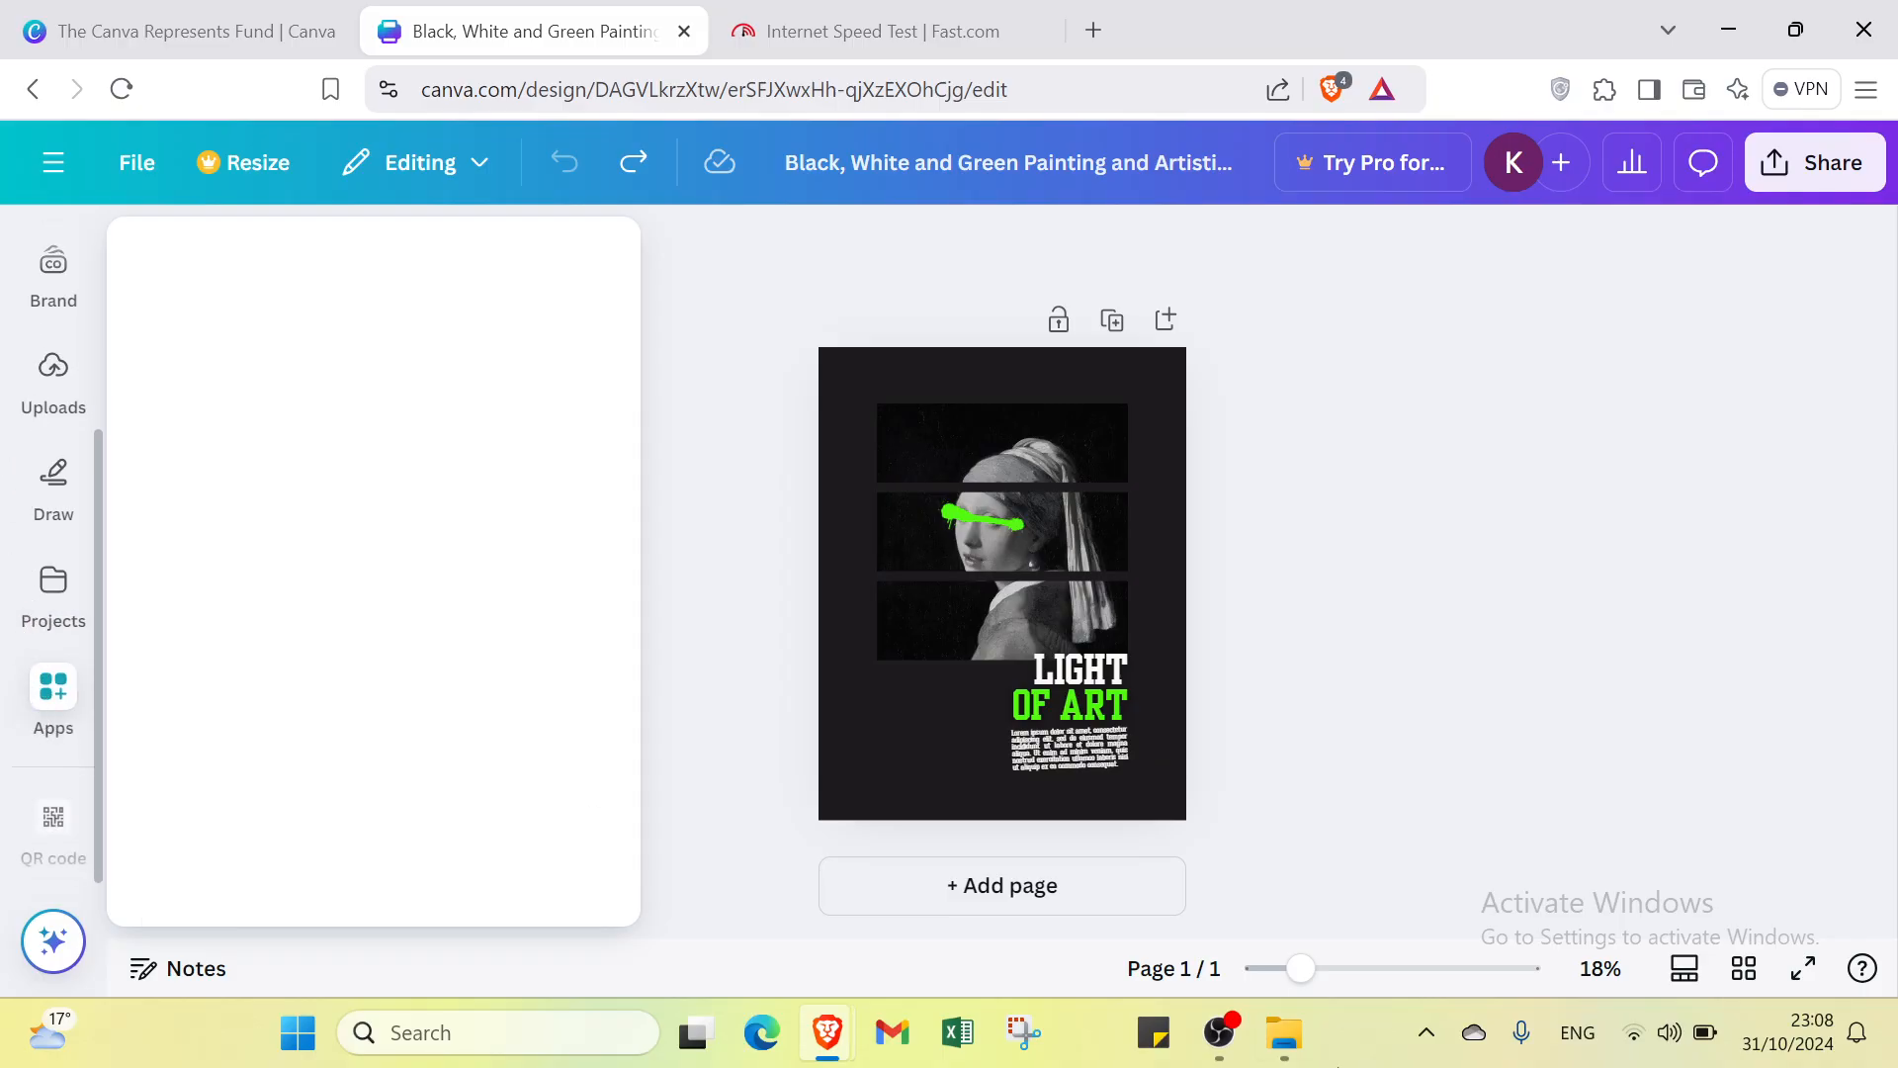
click(1398, 968)
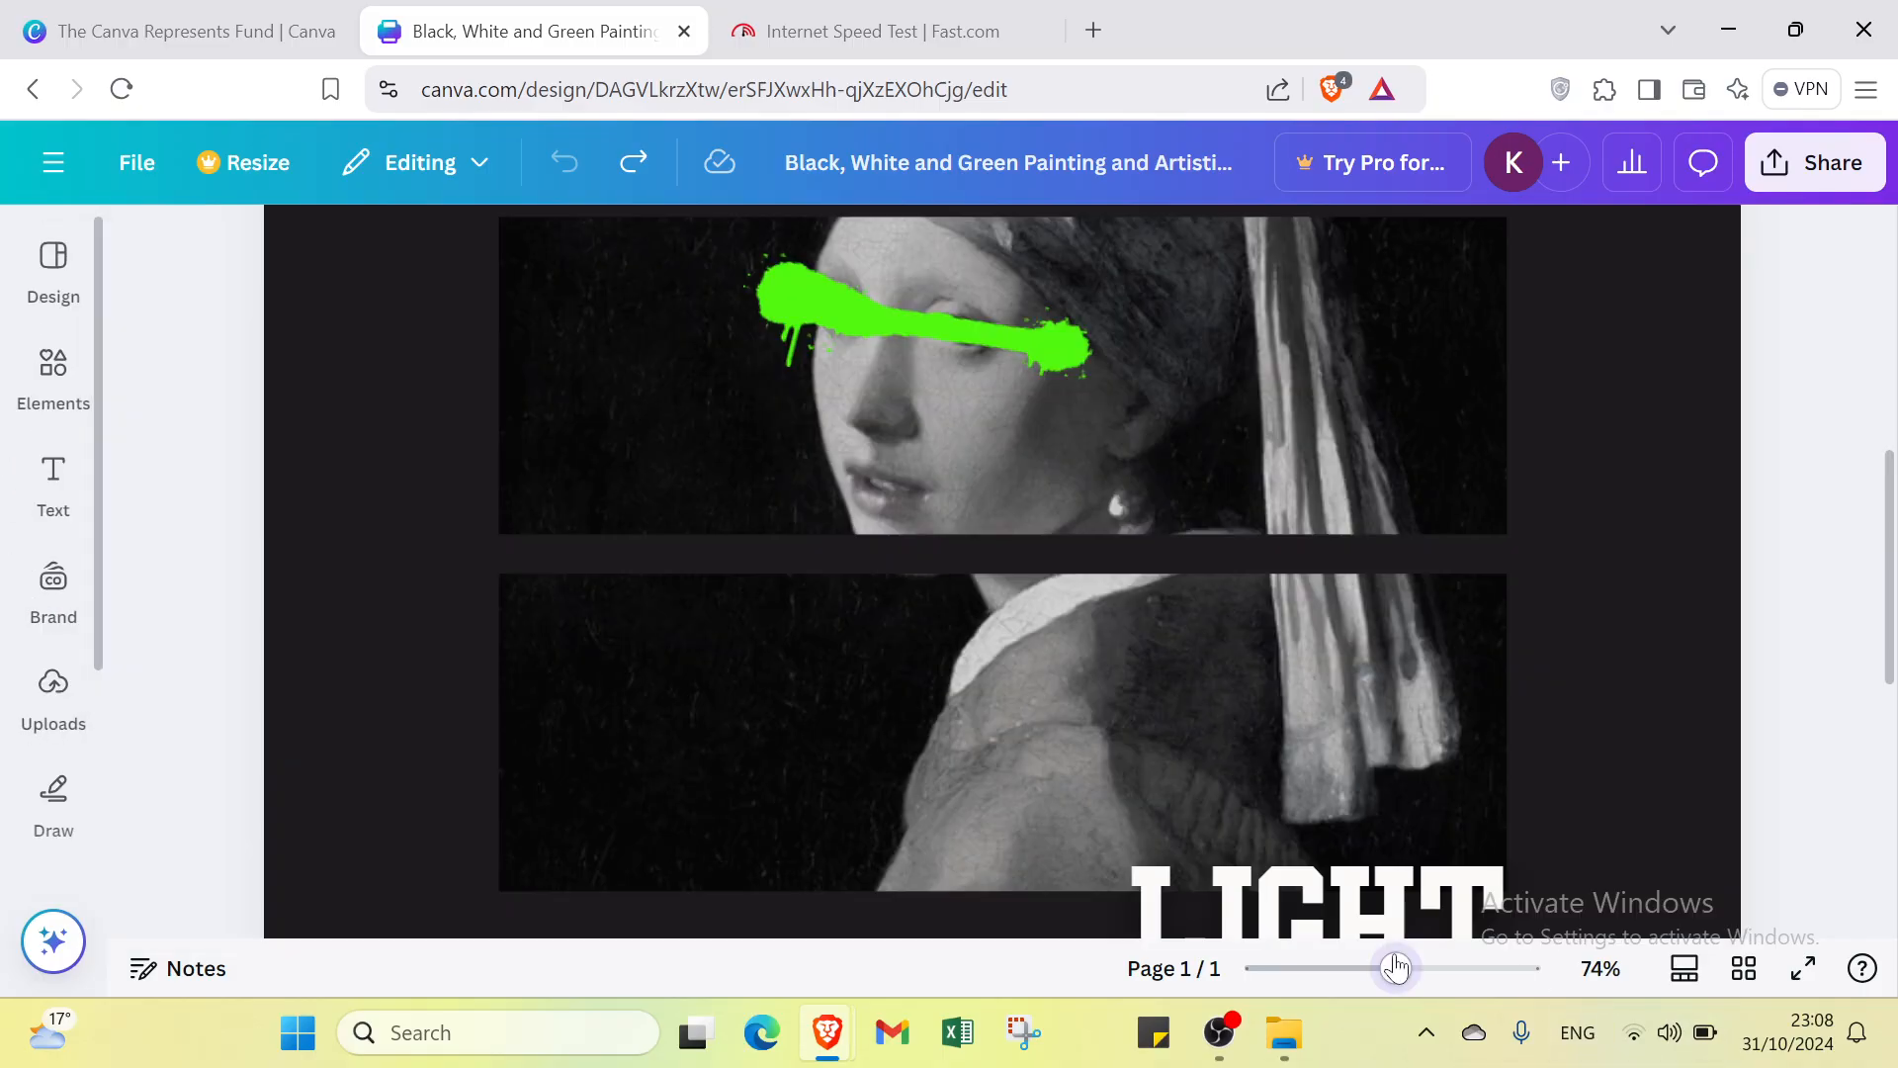
click(1298, 968)
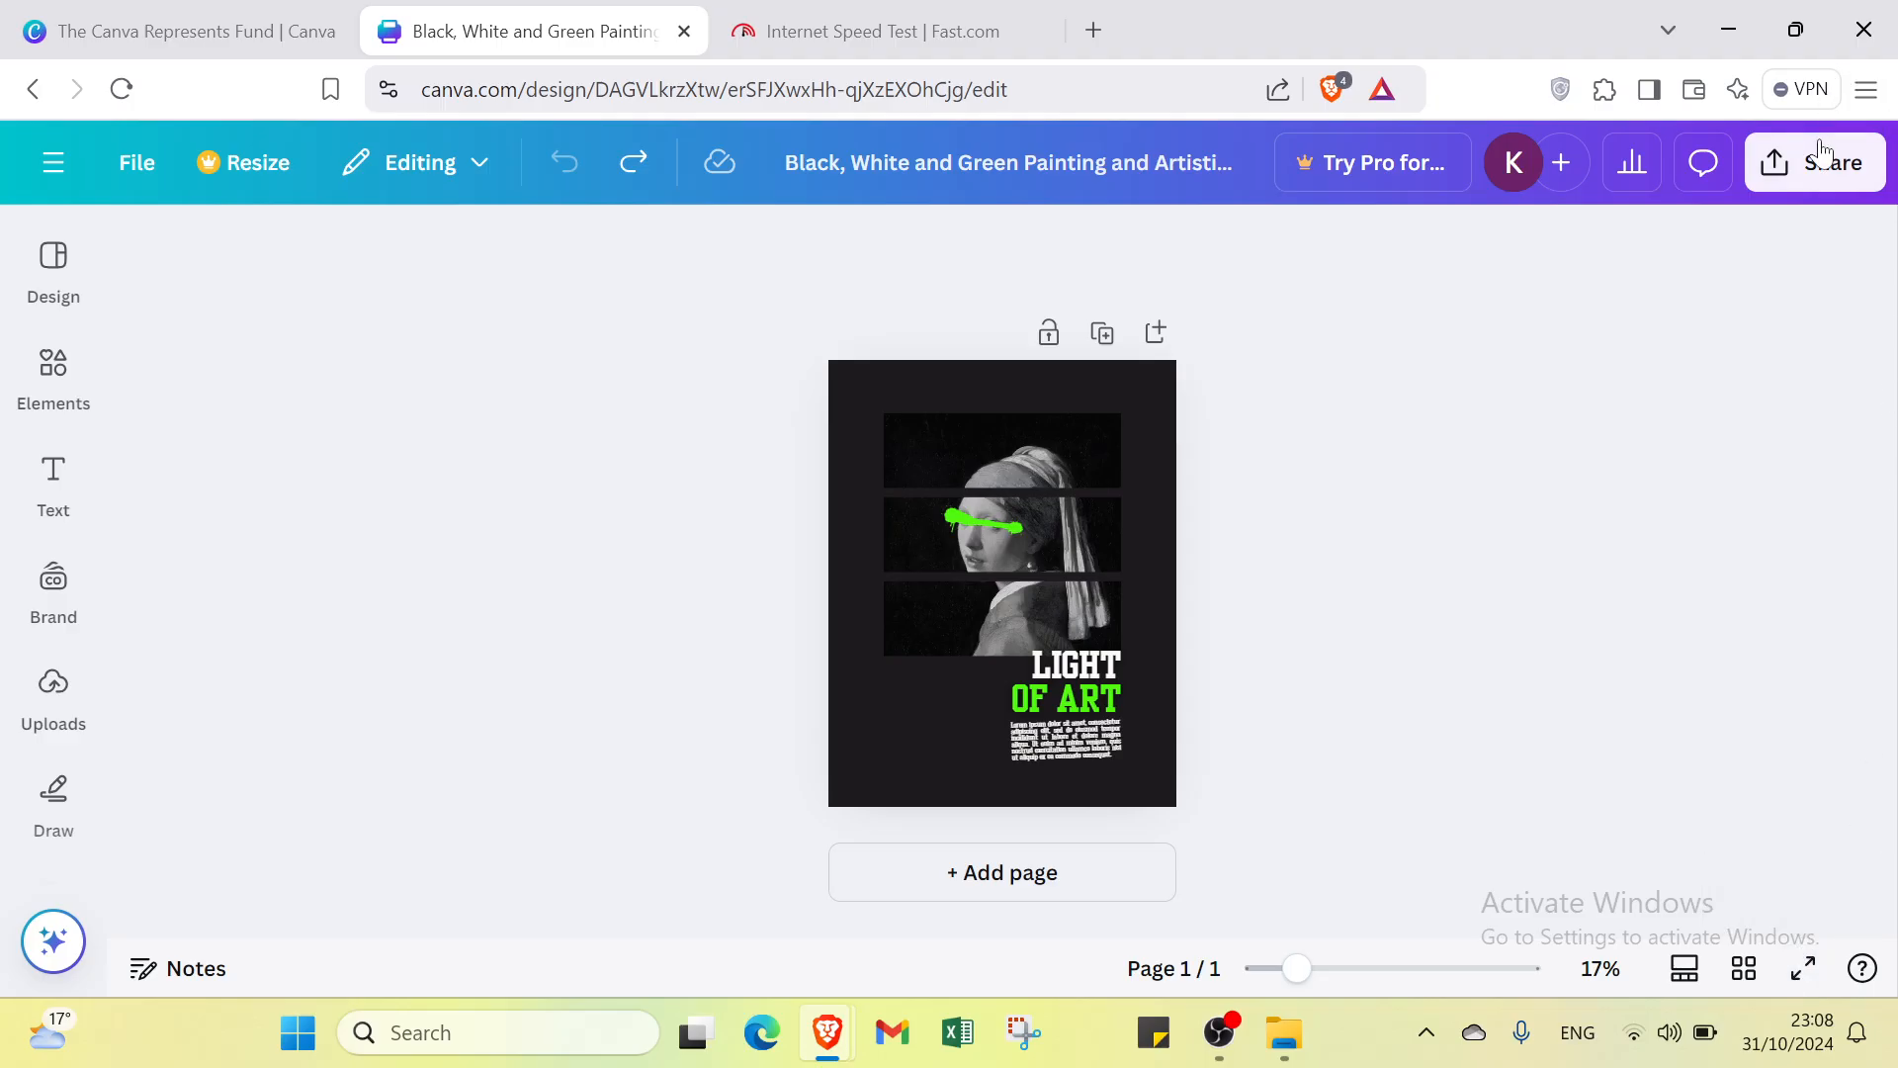
- Look over the design's access and publishing options and create a public view link for it
click(1790, 193)
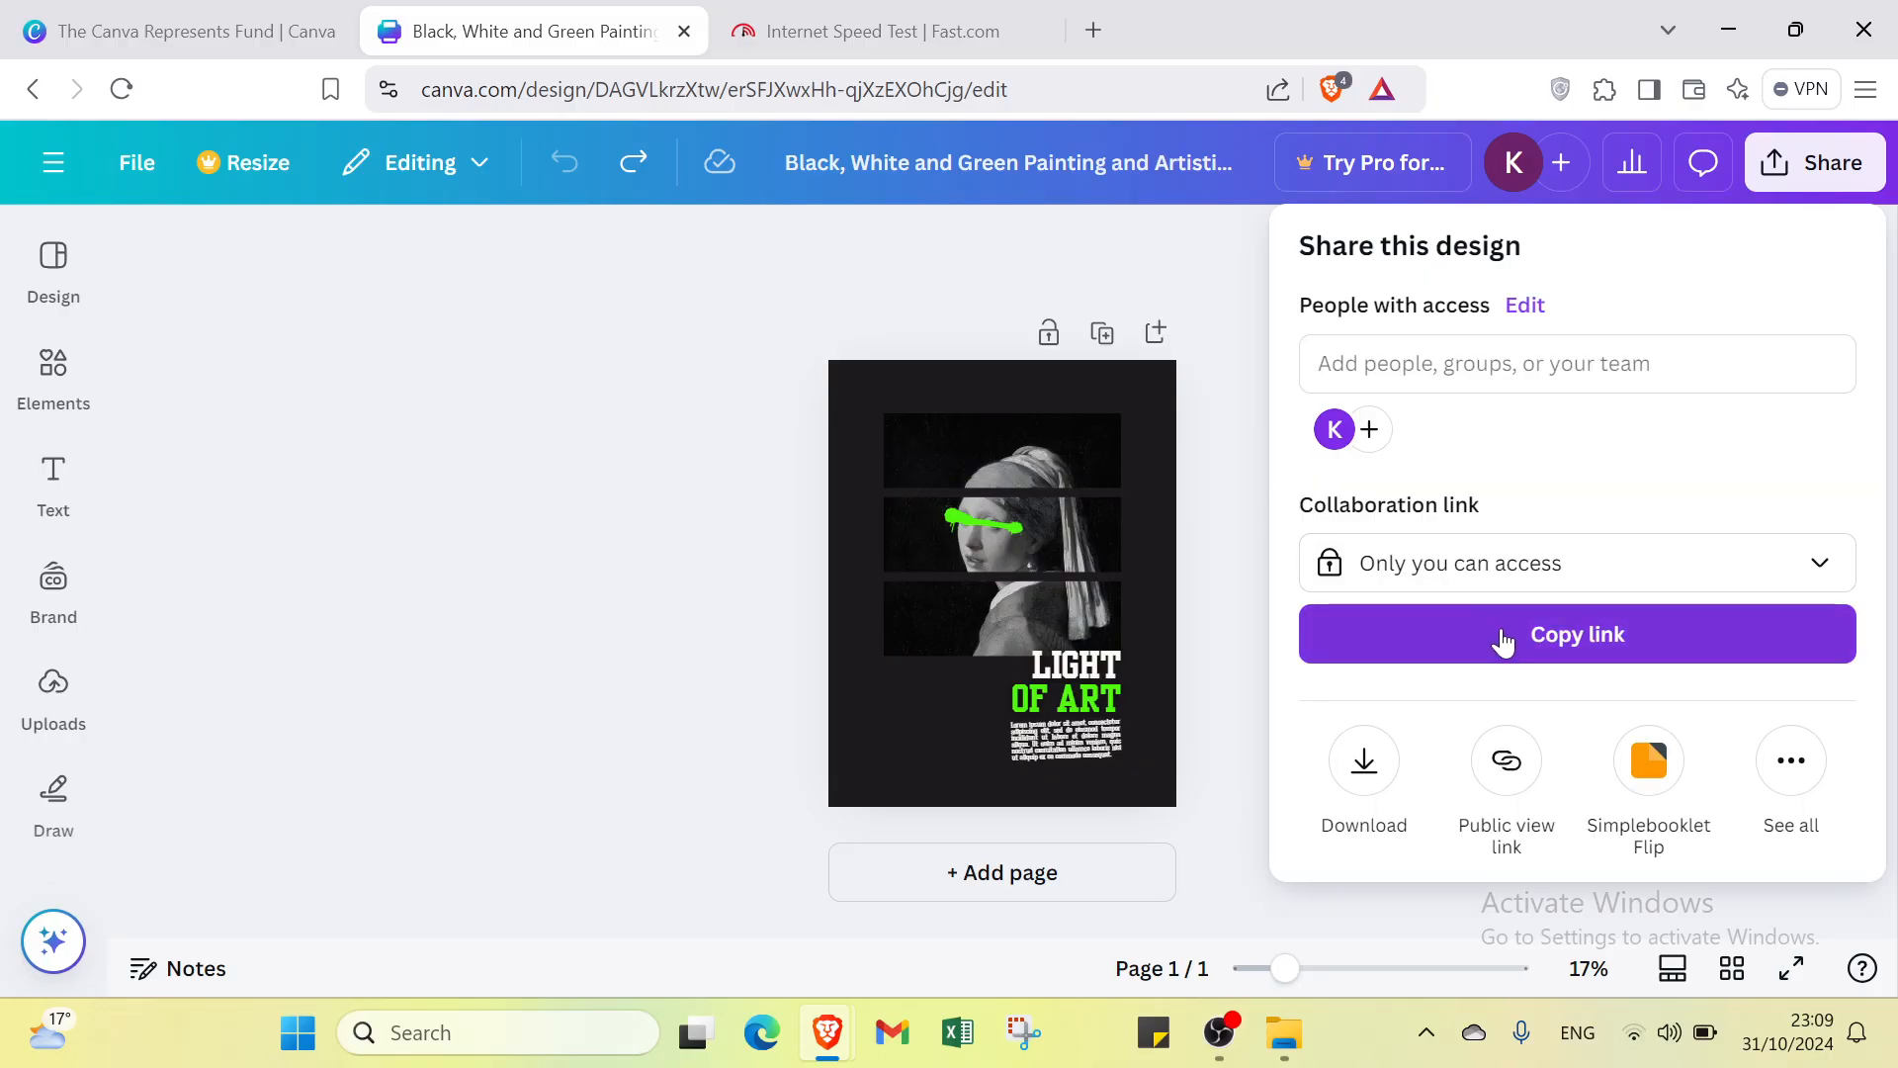
click(1430, 364)
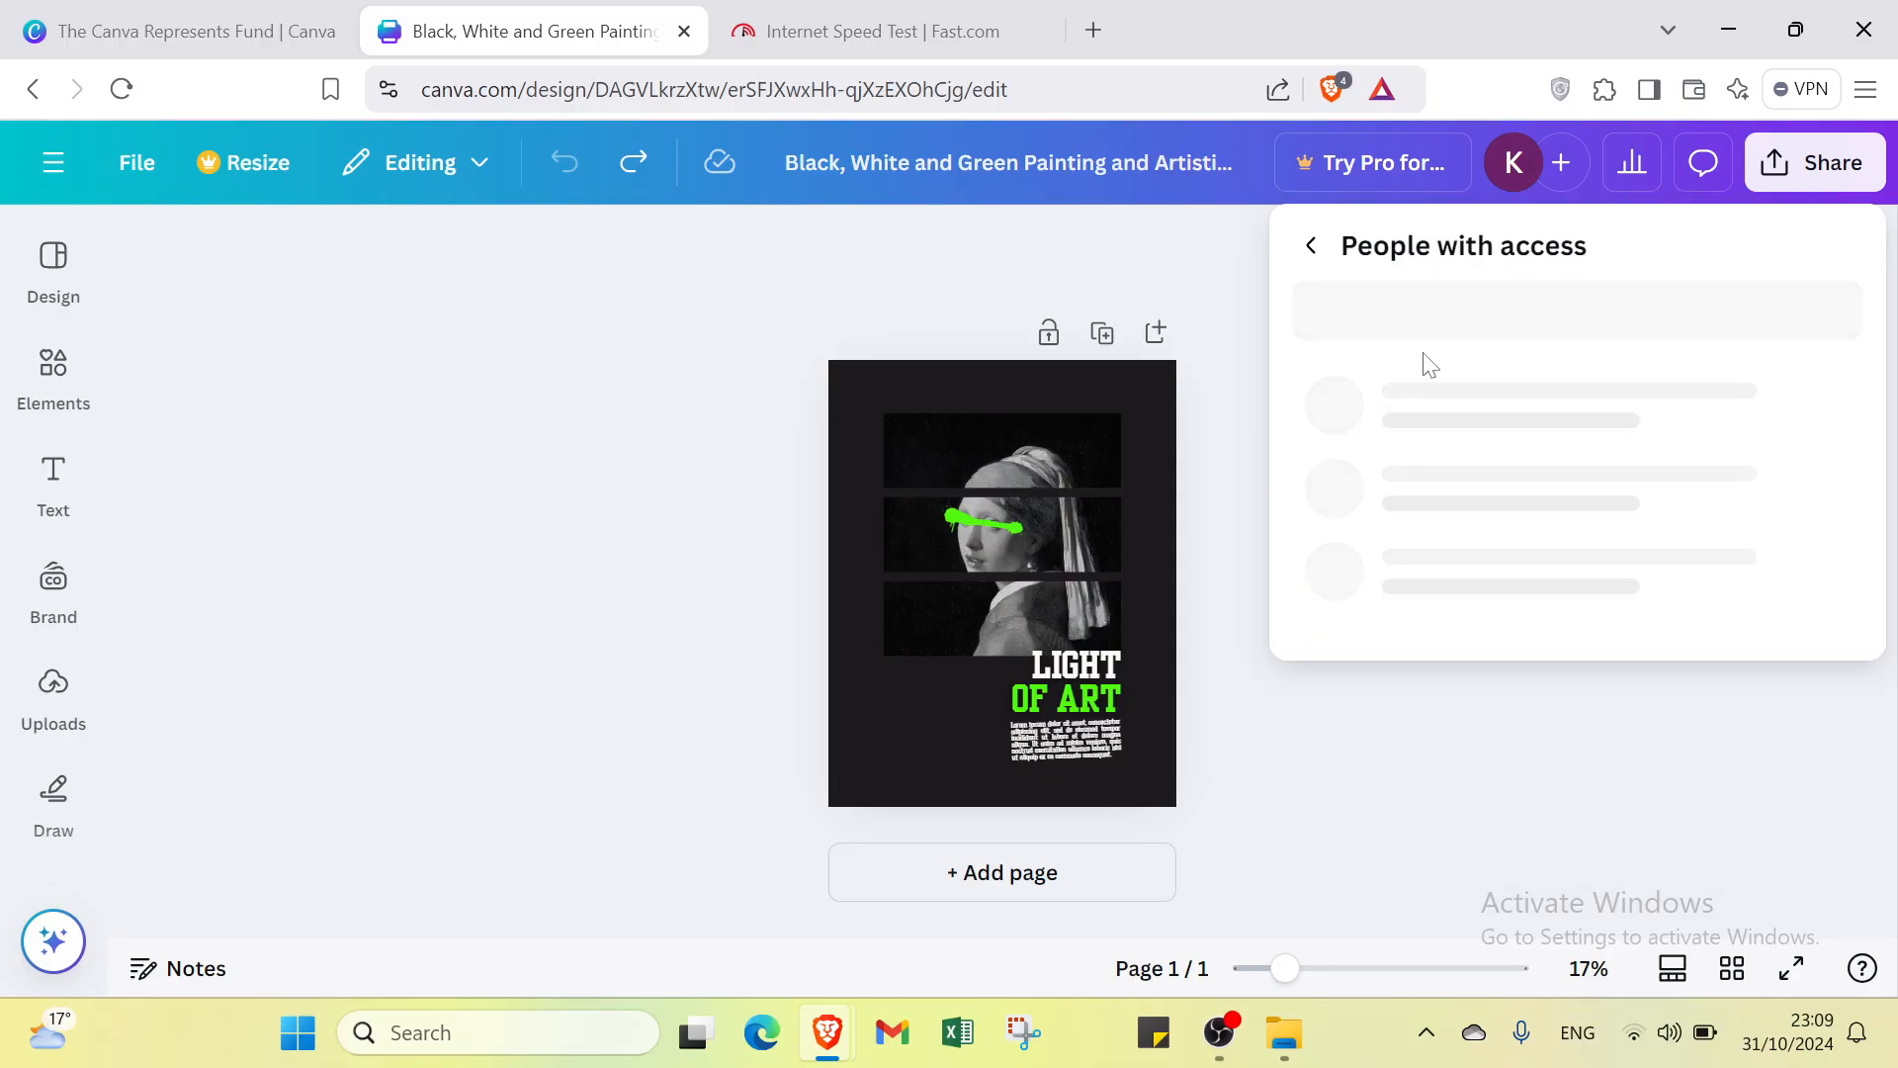
click(1311, 245)
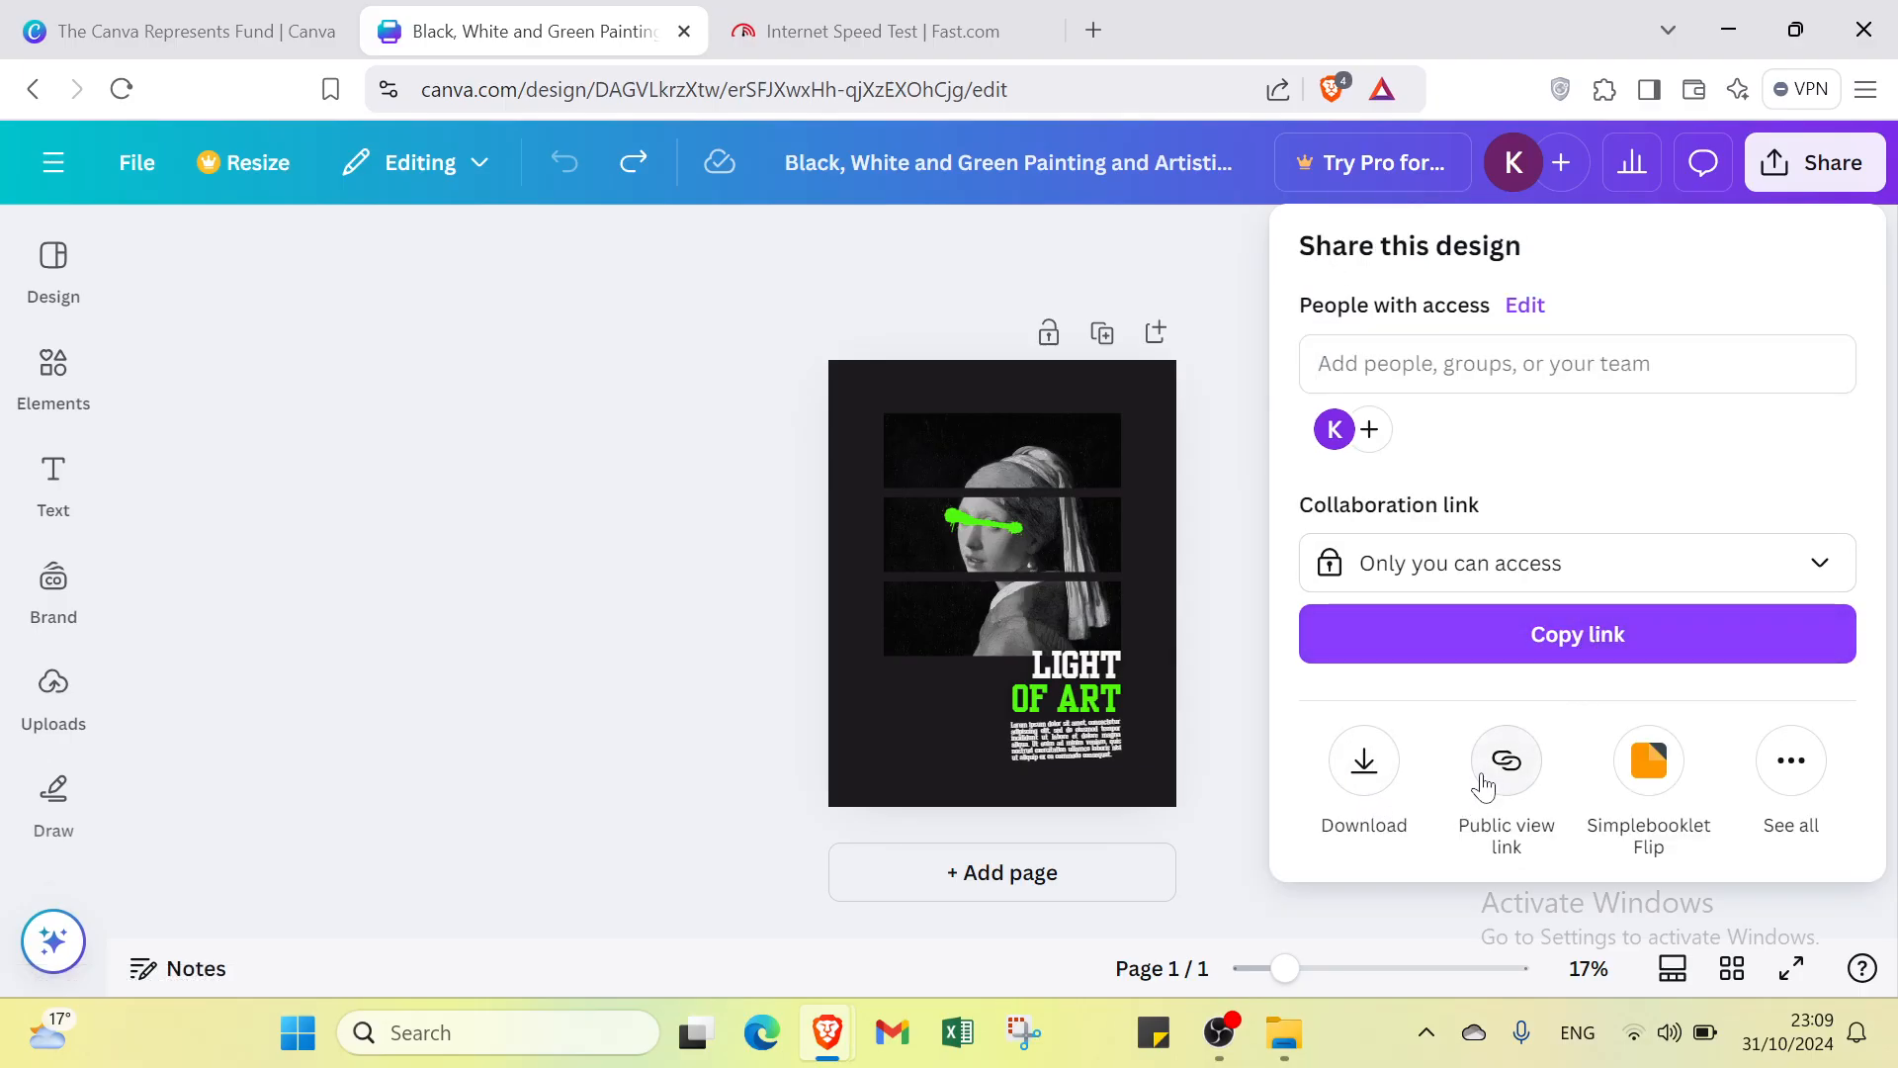
click(1792, 760)
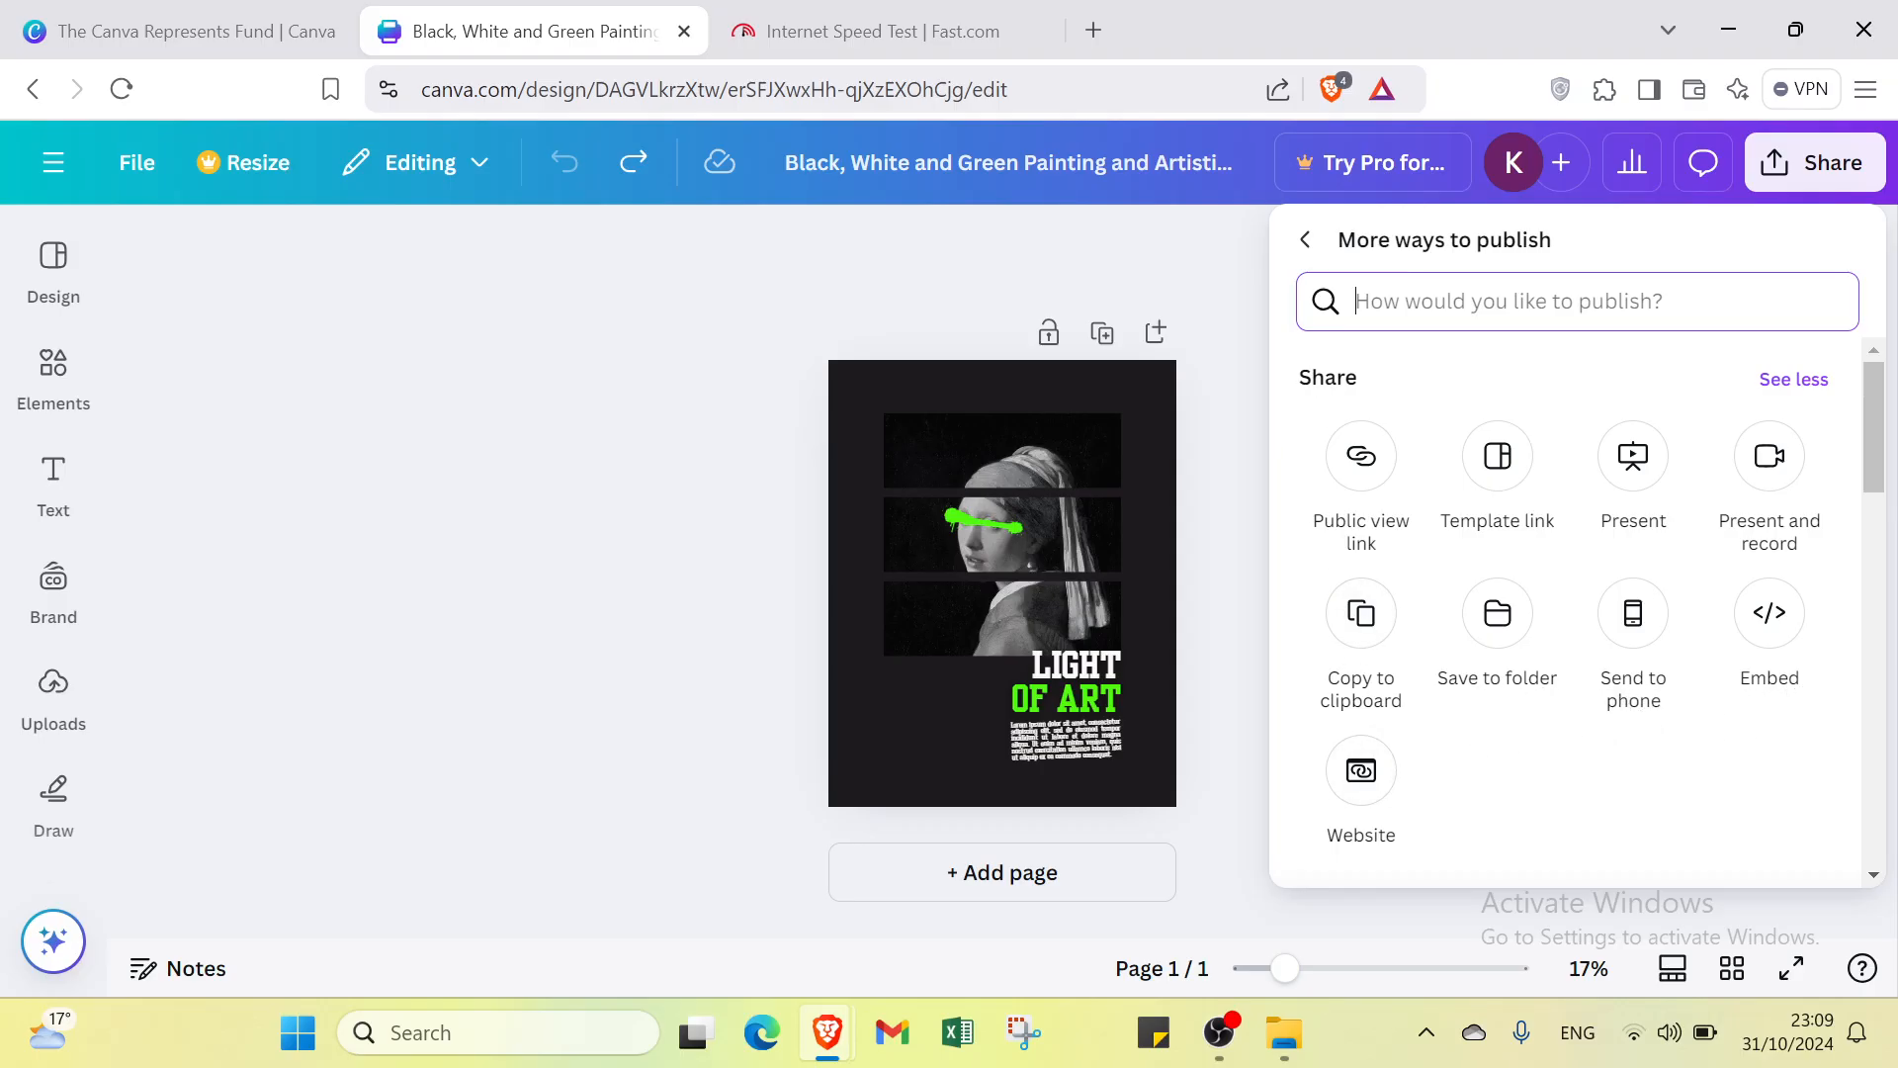
click(1313, 247)
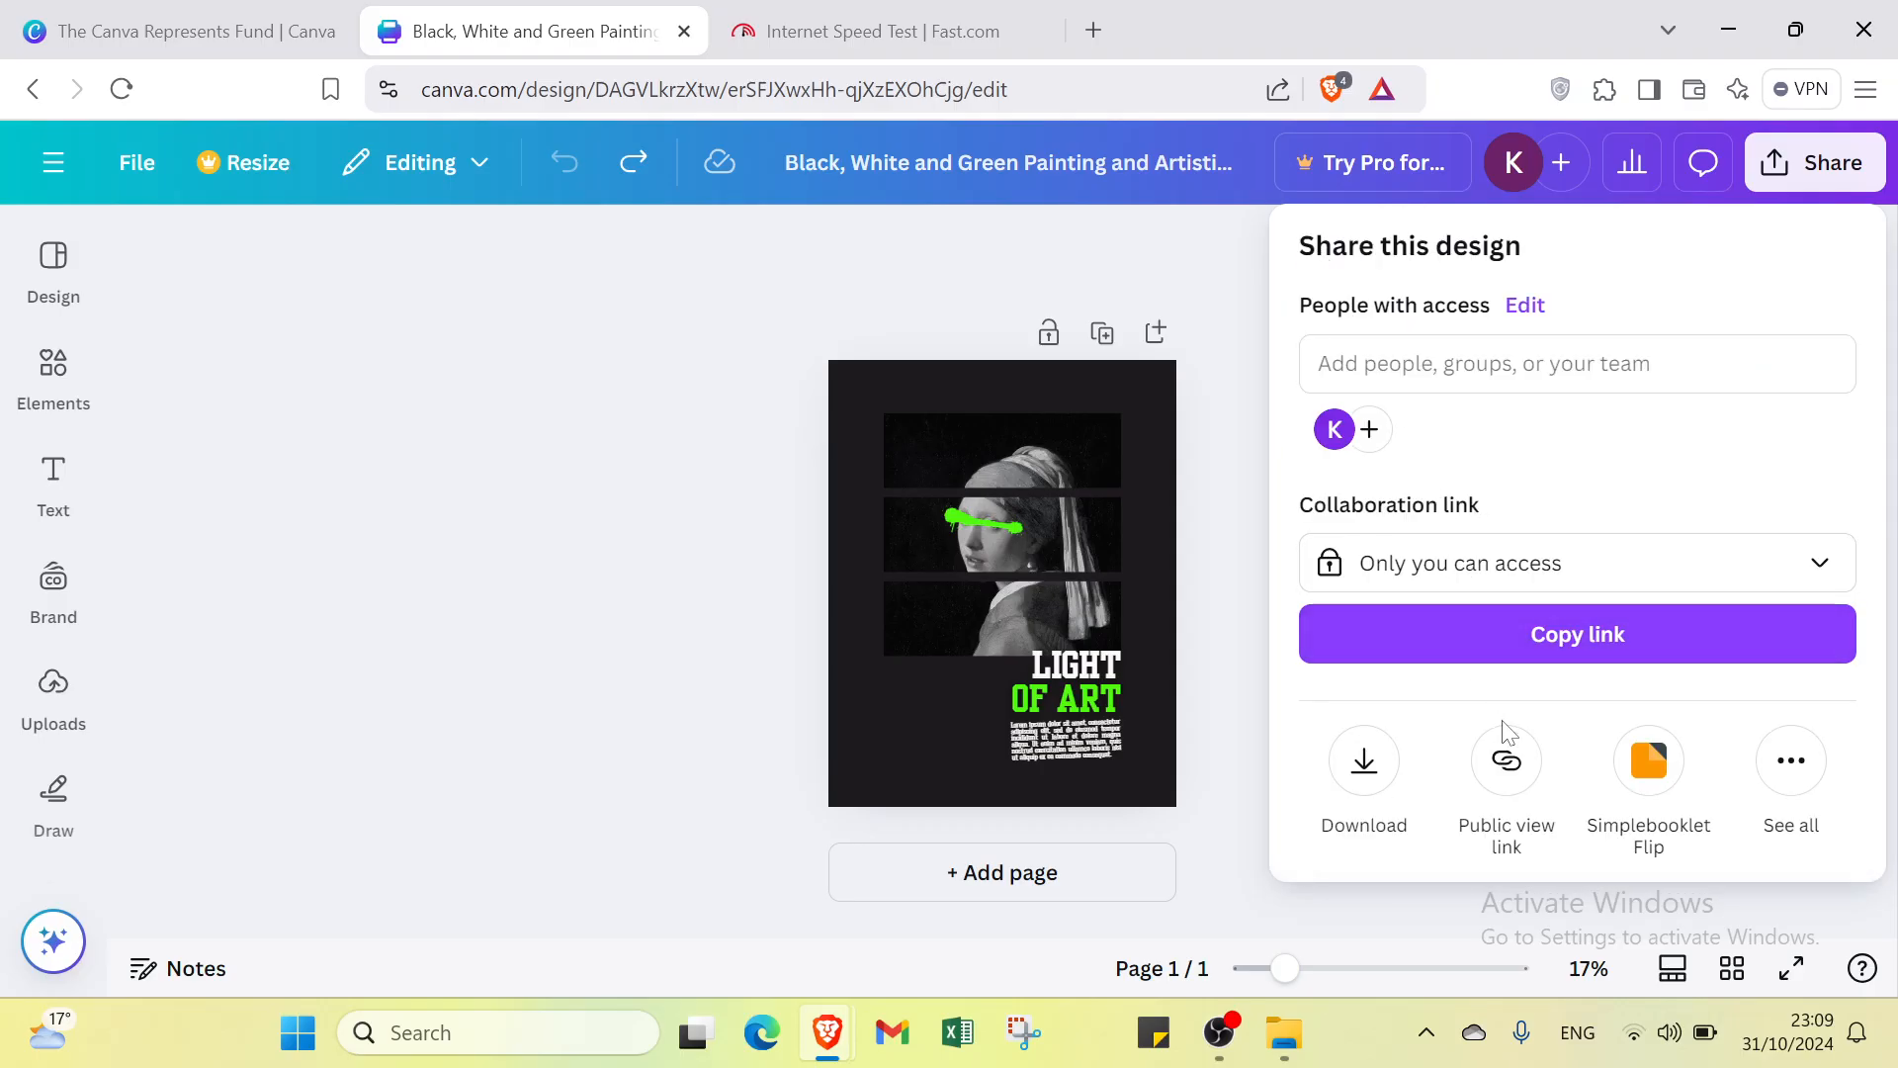
click(1507, 763)
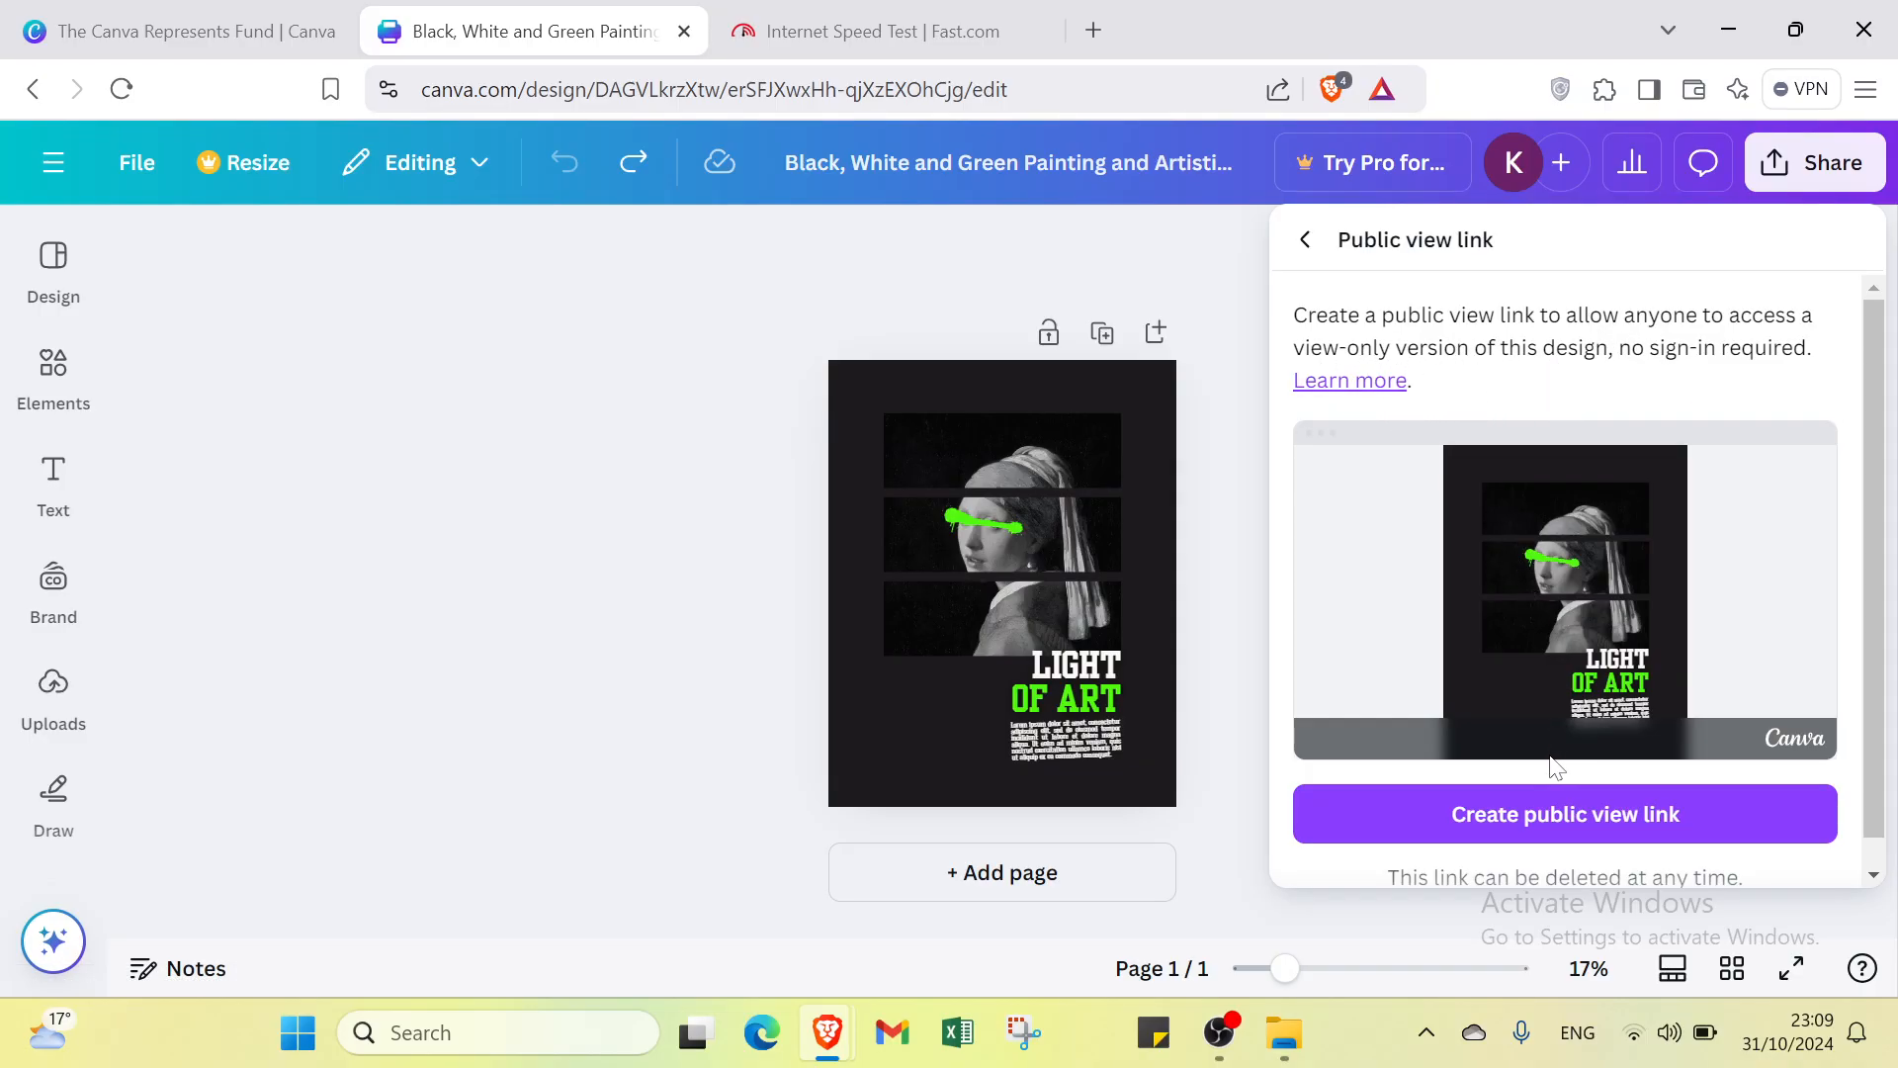
click(1544, 803)
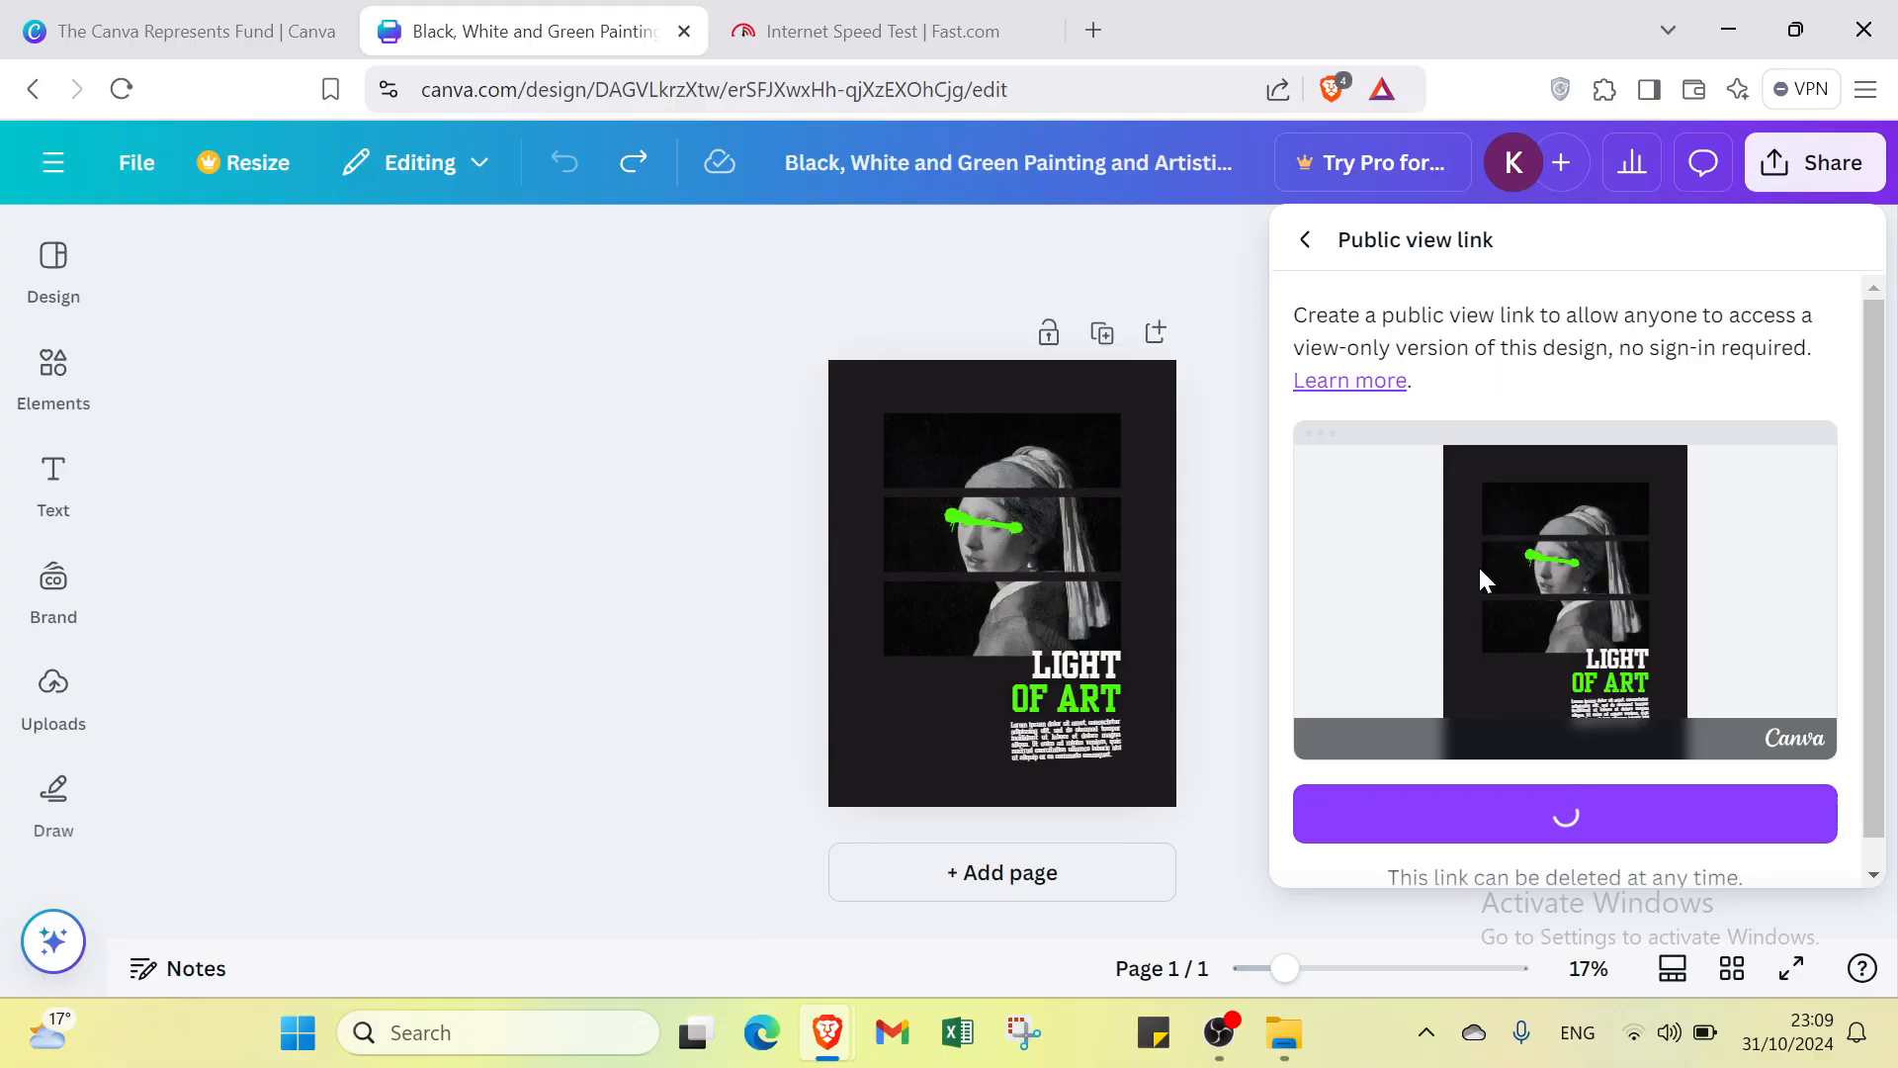
- Copy the design's public view link and check the shared view-only page in a temporary browser tab
scroll(1544, 803, down, 1)
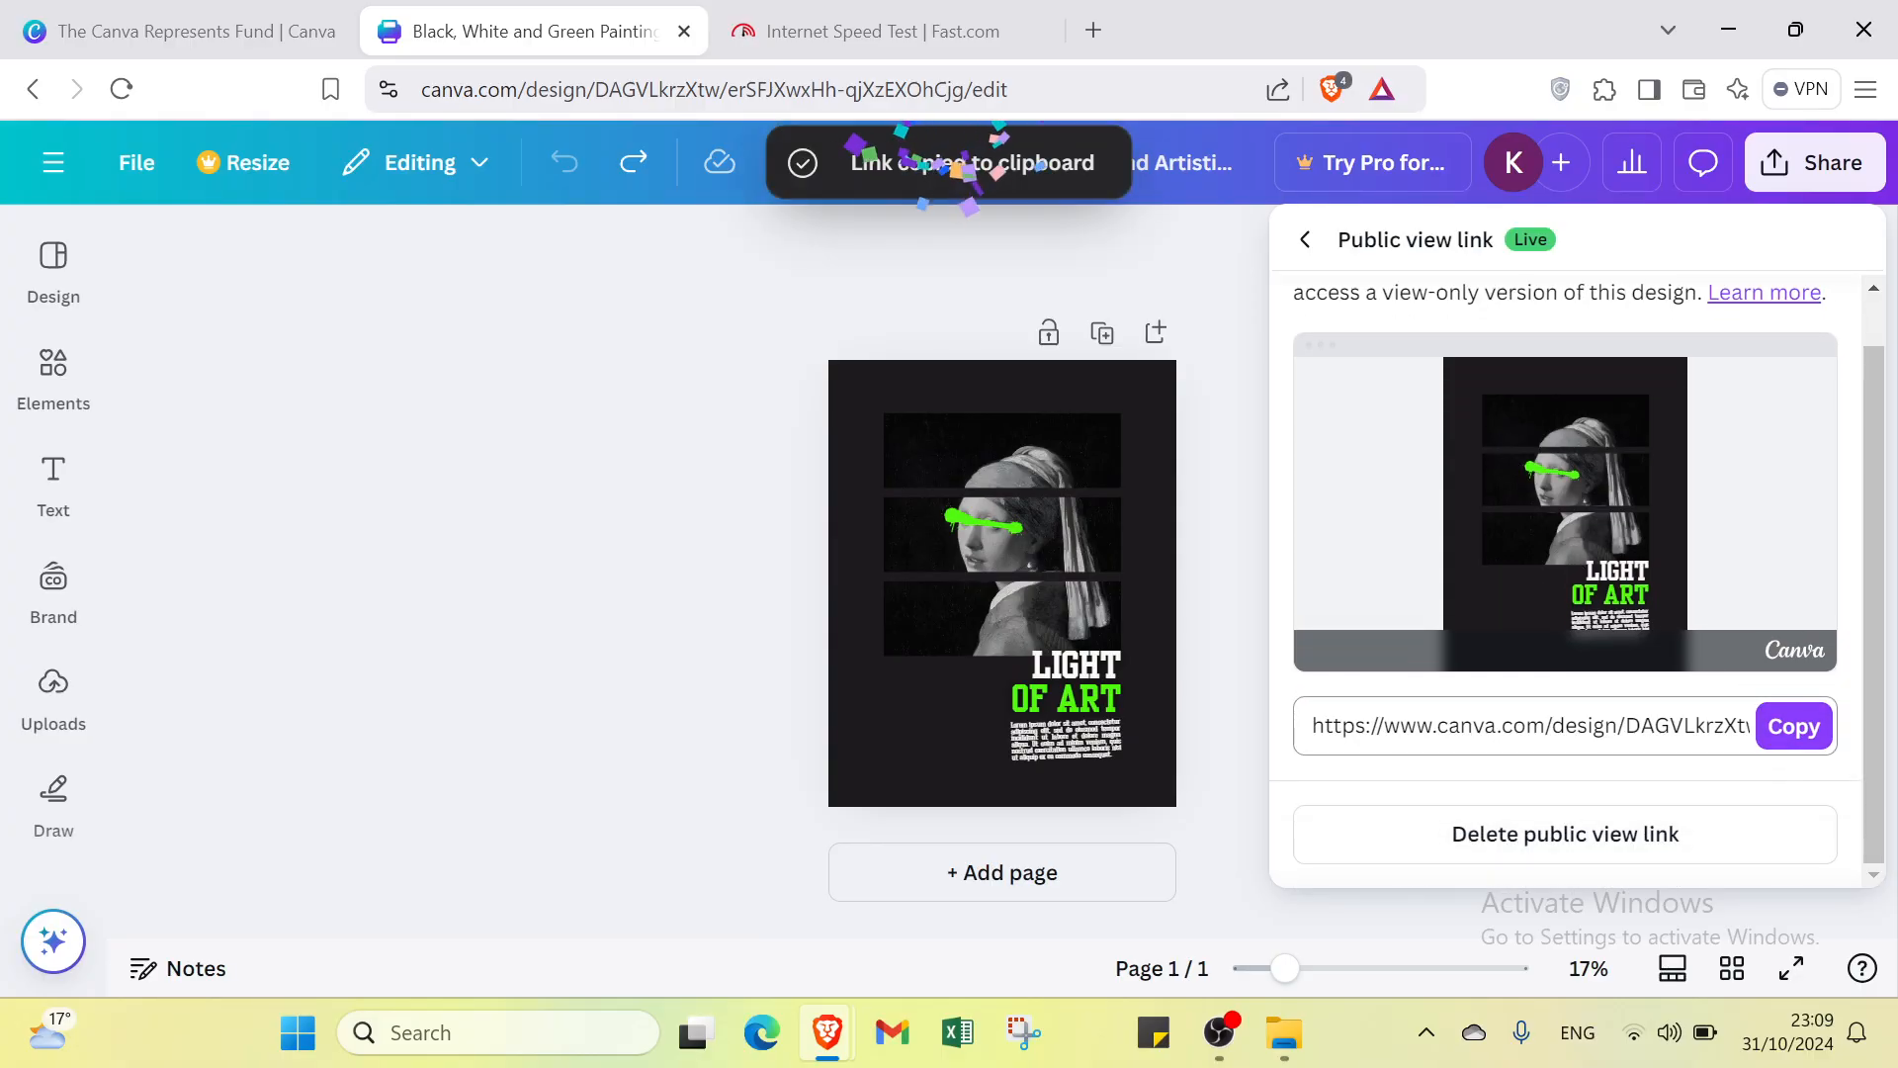
click(1786, 730)
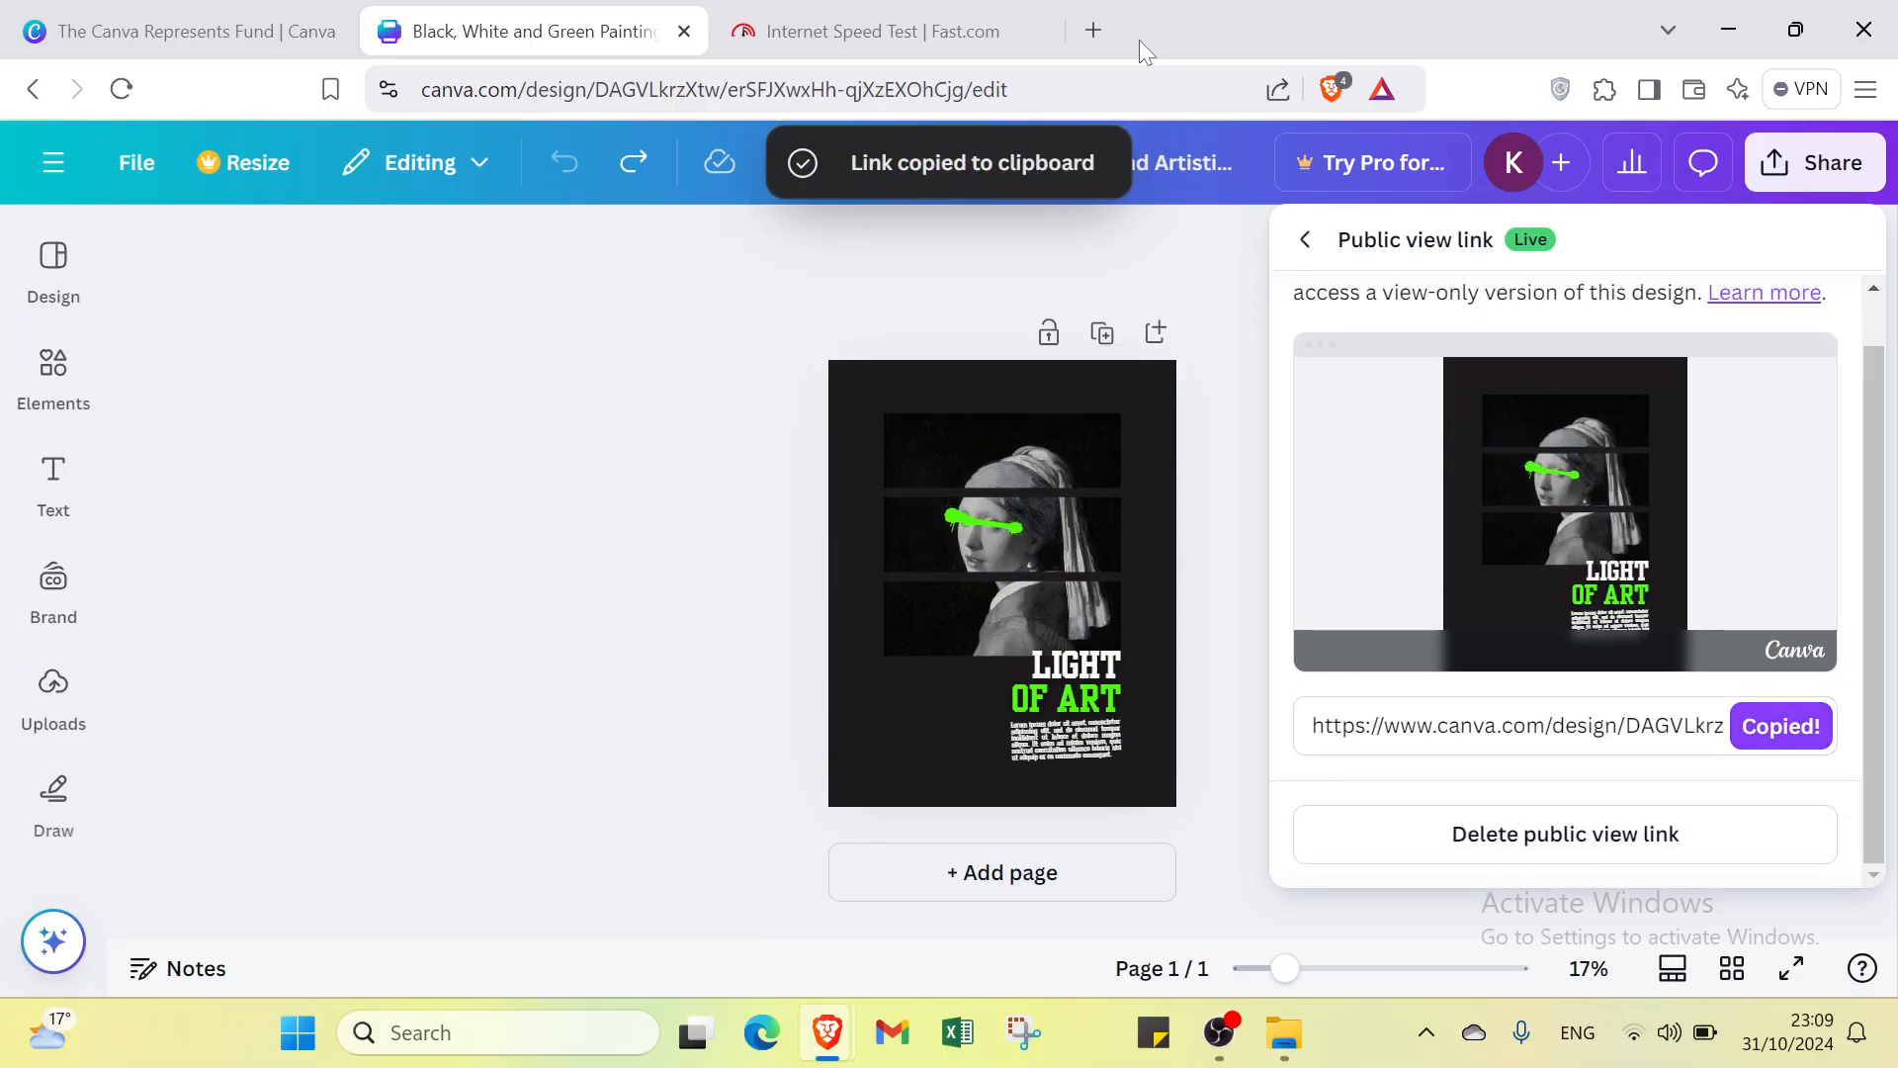
click(1097, 31)
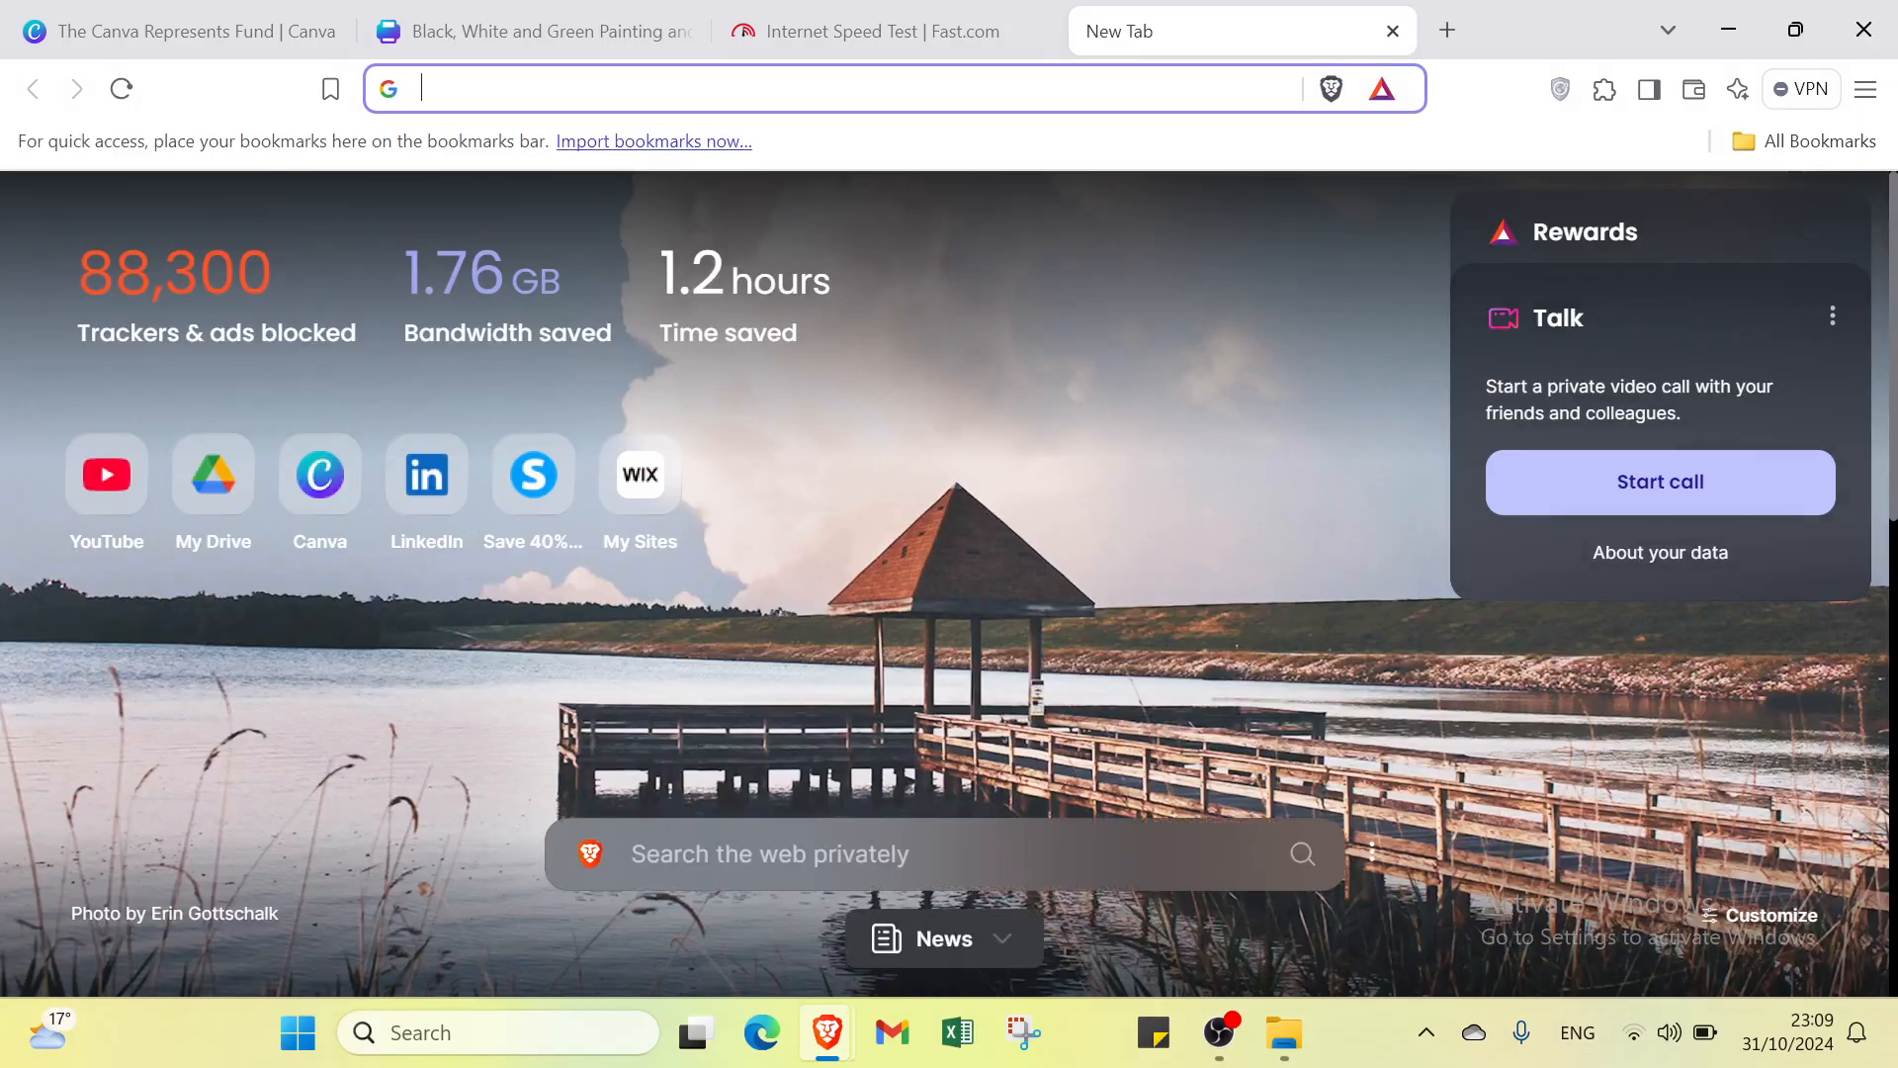
key(ctrl+v)
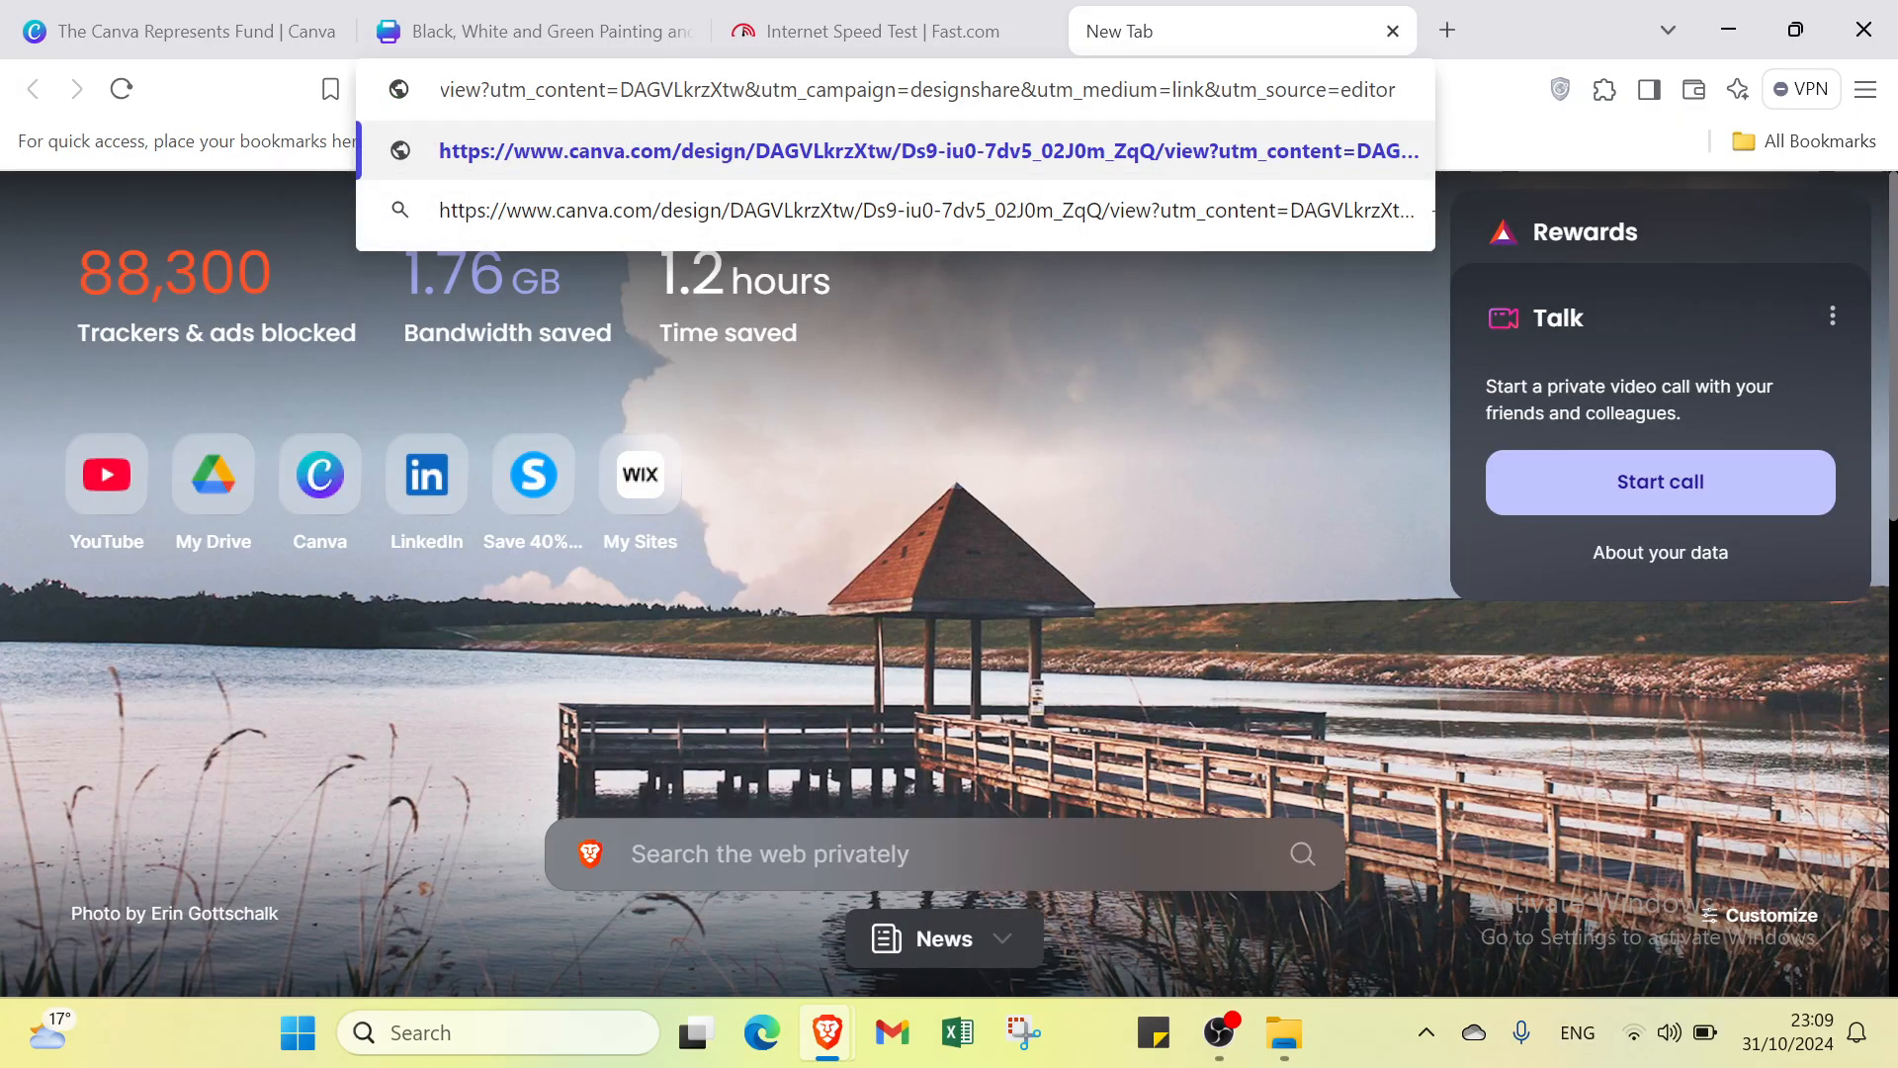
key(Return)
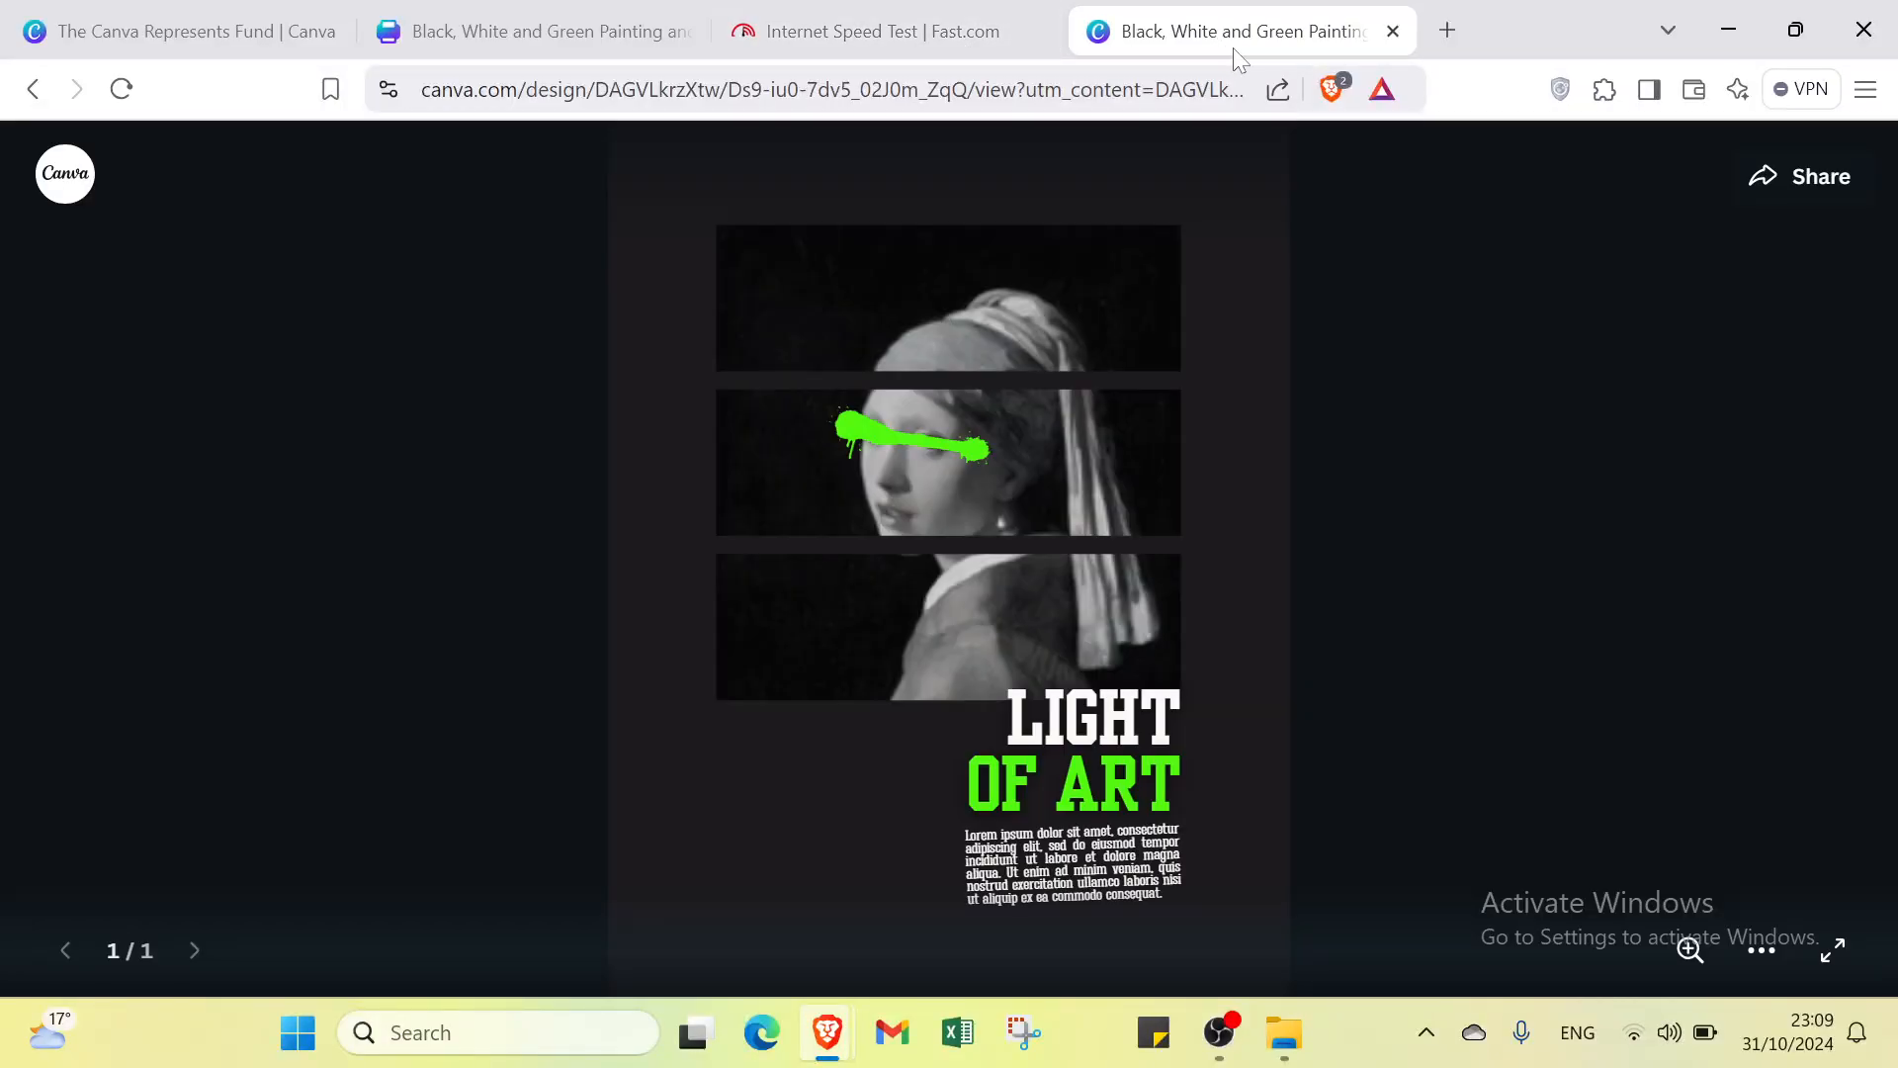
click(1392, 30)
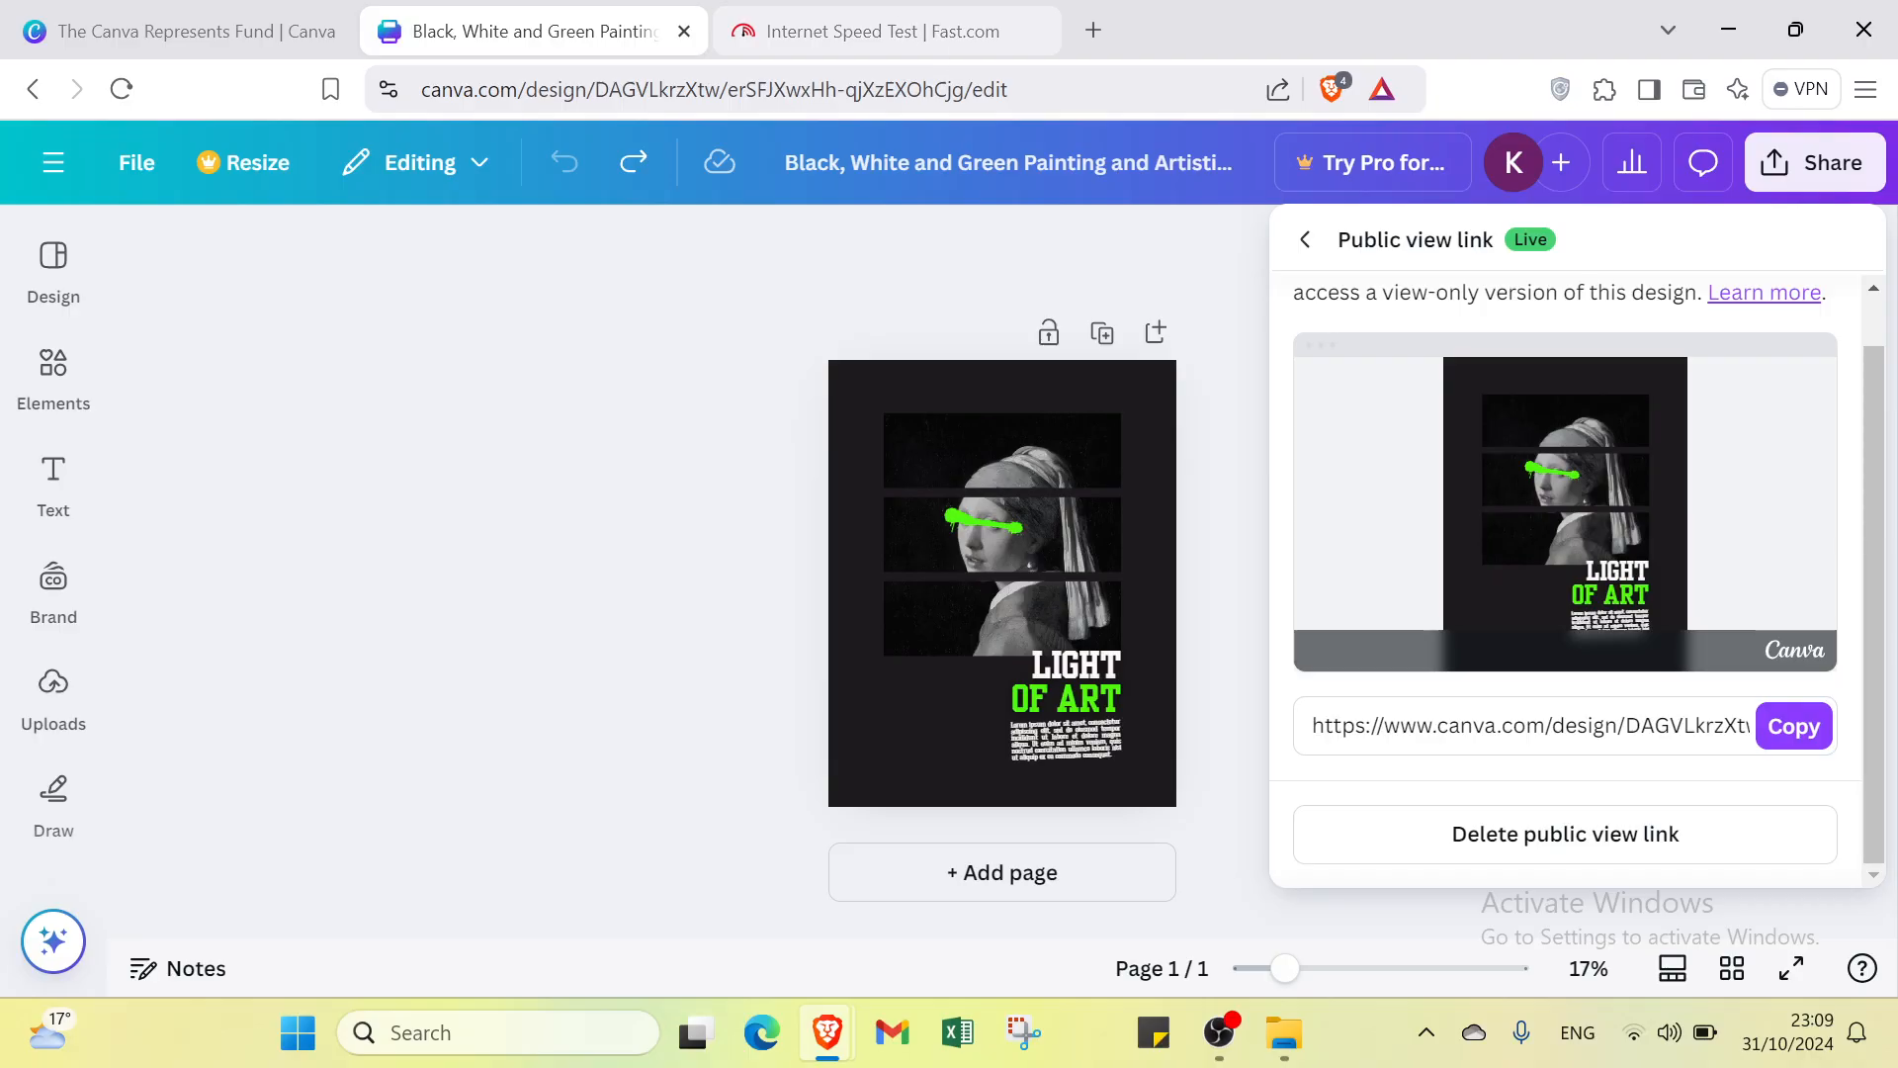
- Copy the public view link again and close the design's sharing options
click(1804, 741)
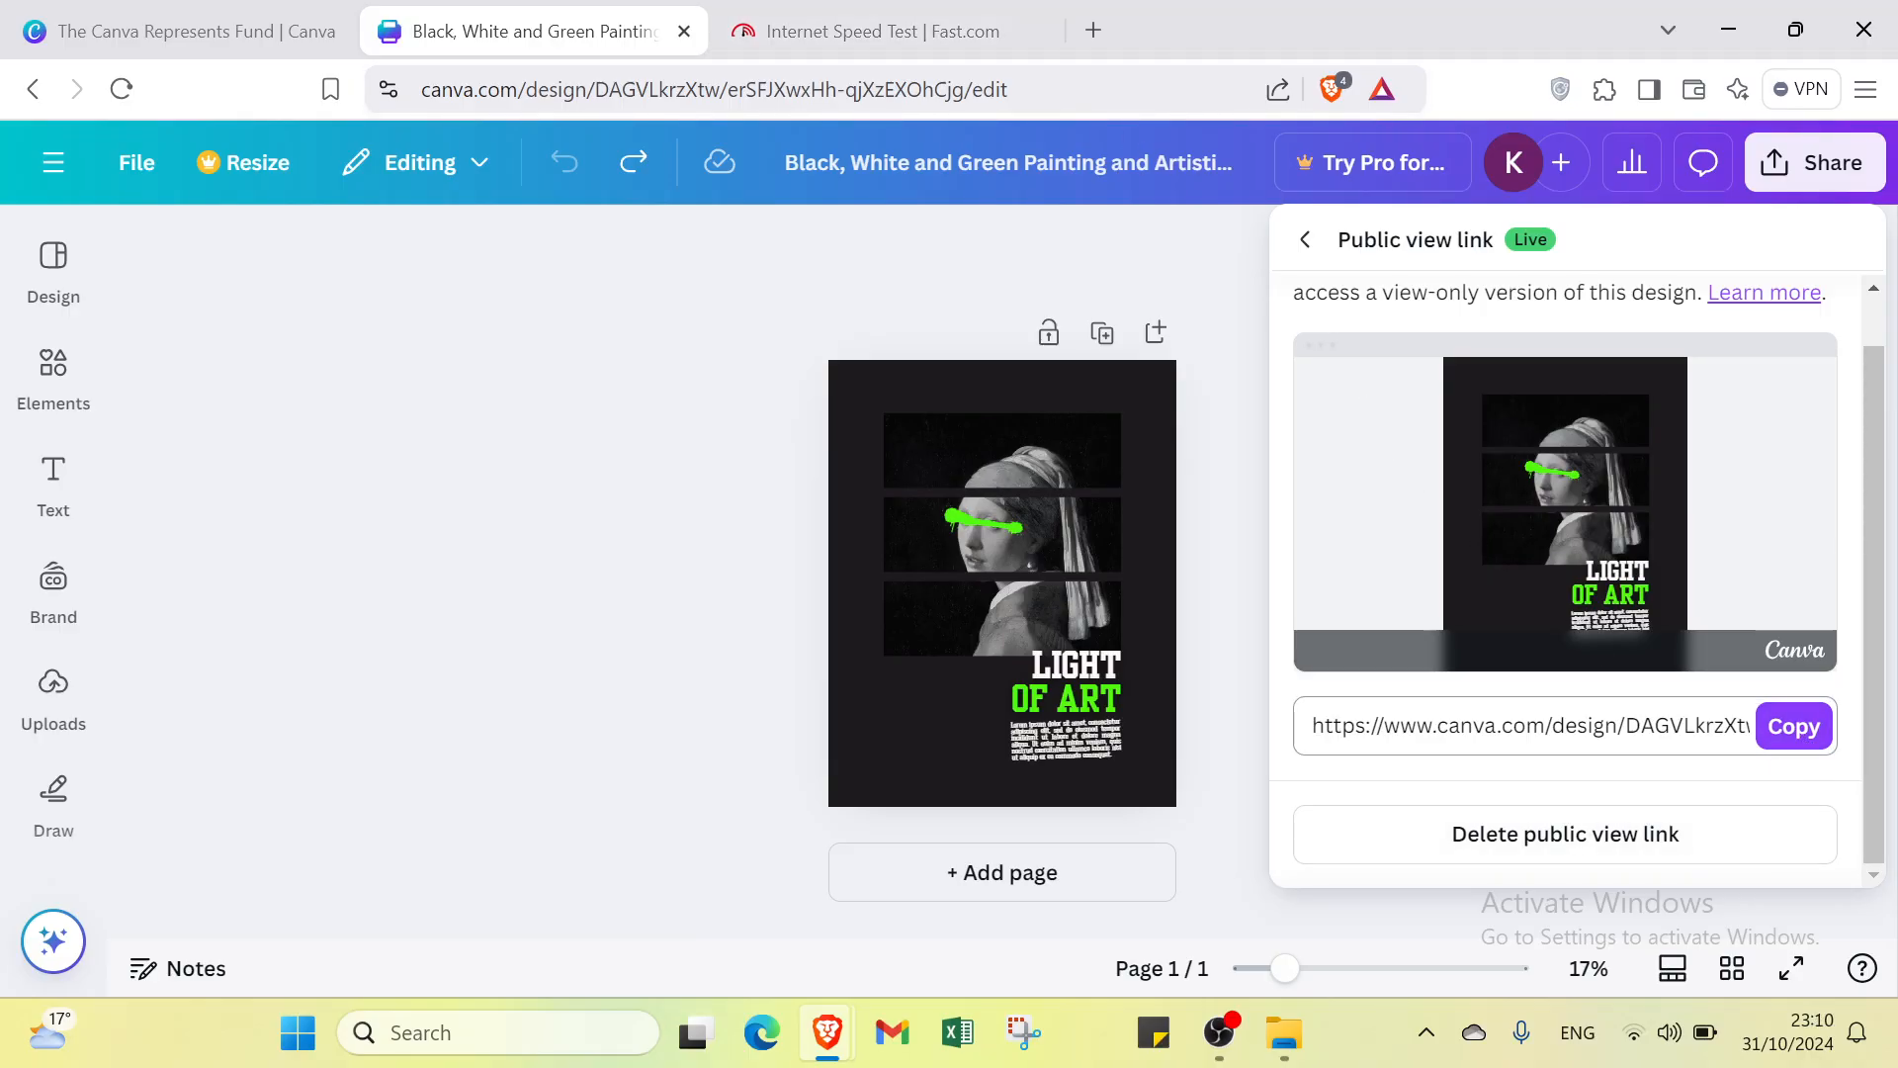
click(1305, 239)
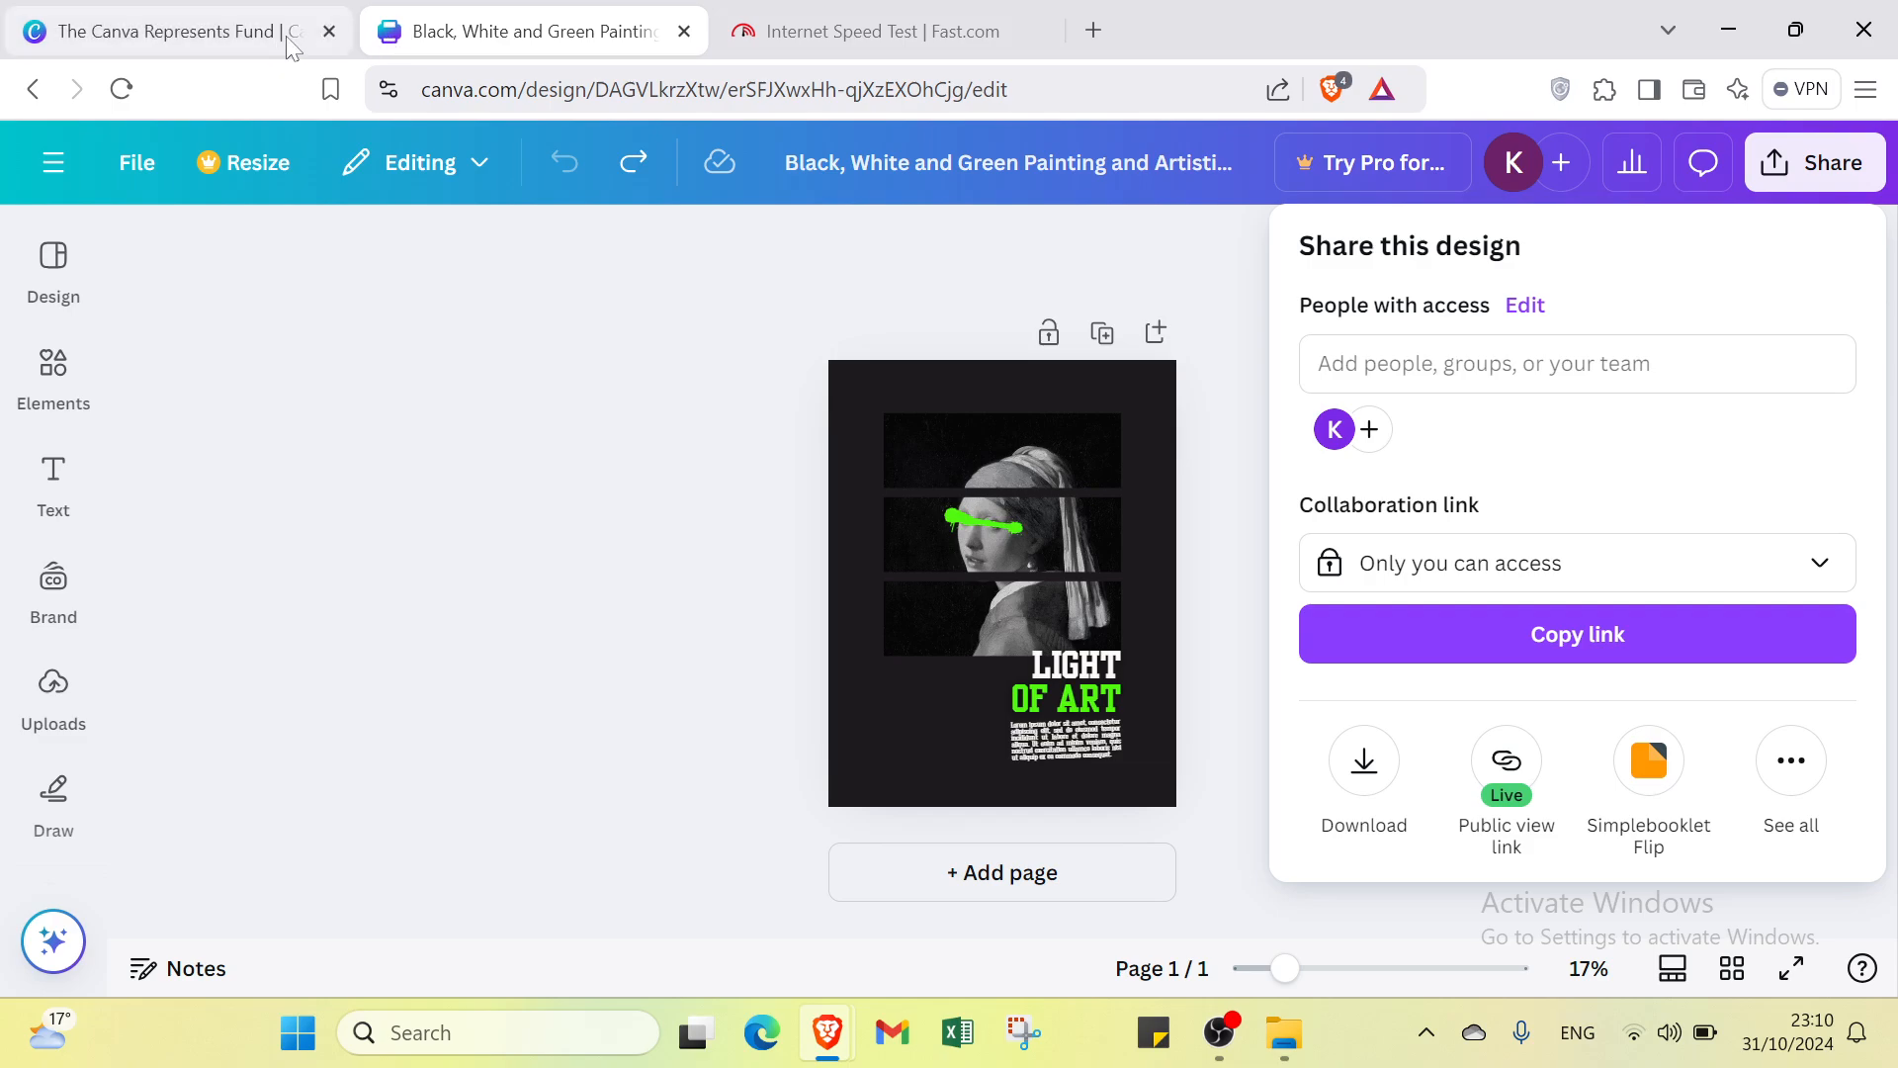
click(1106, 285)
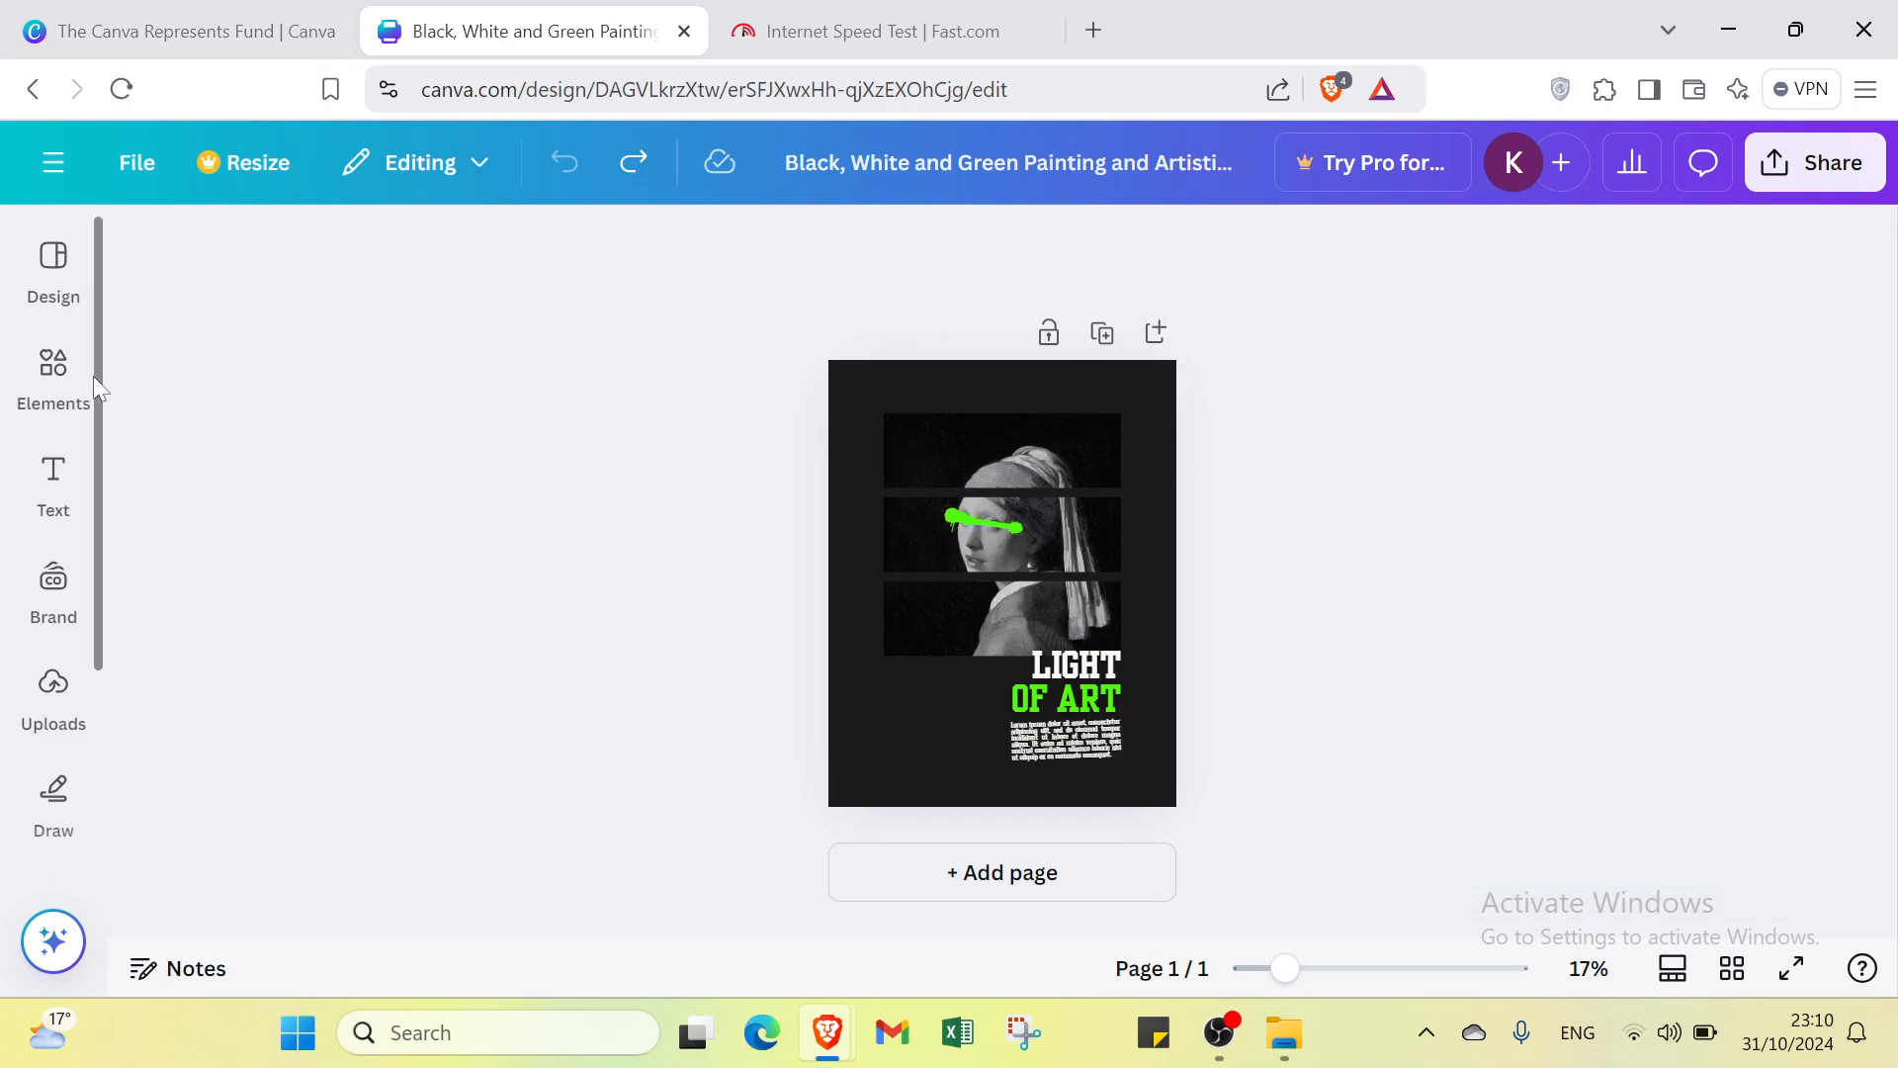
click(59, 376)
click(174, 47)
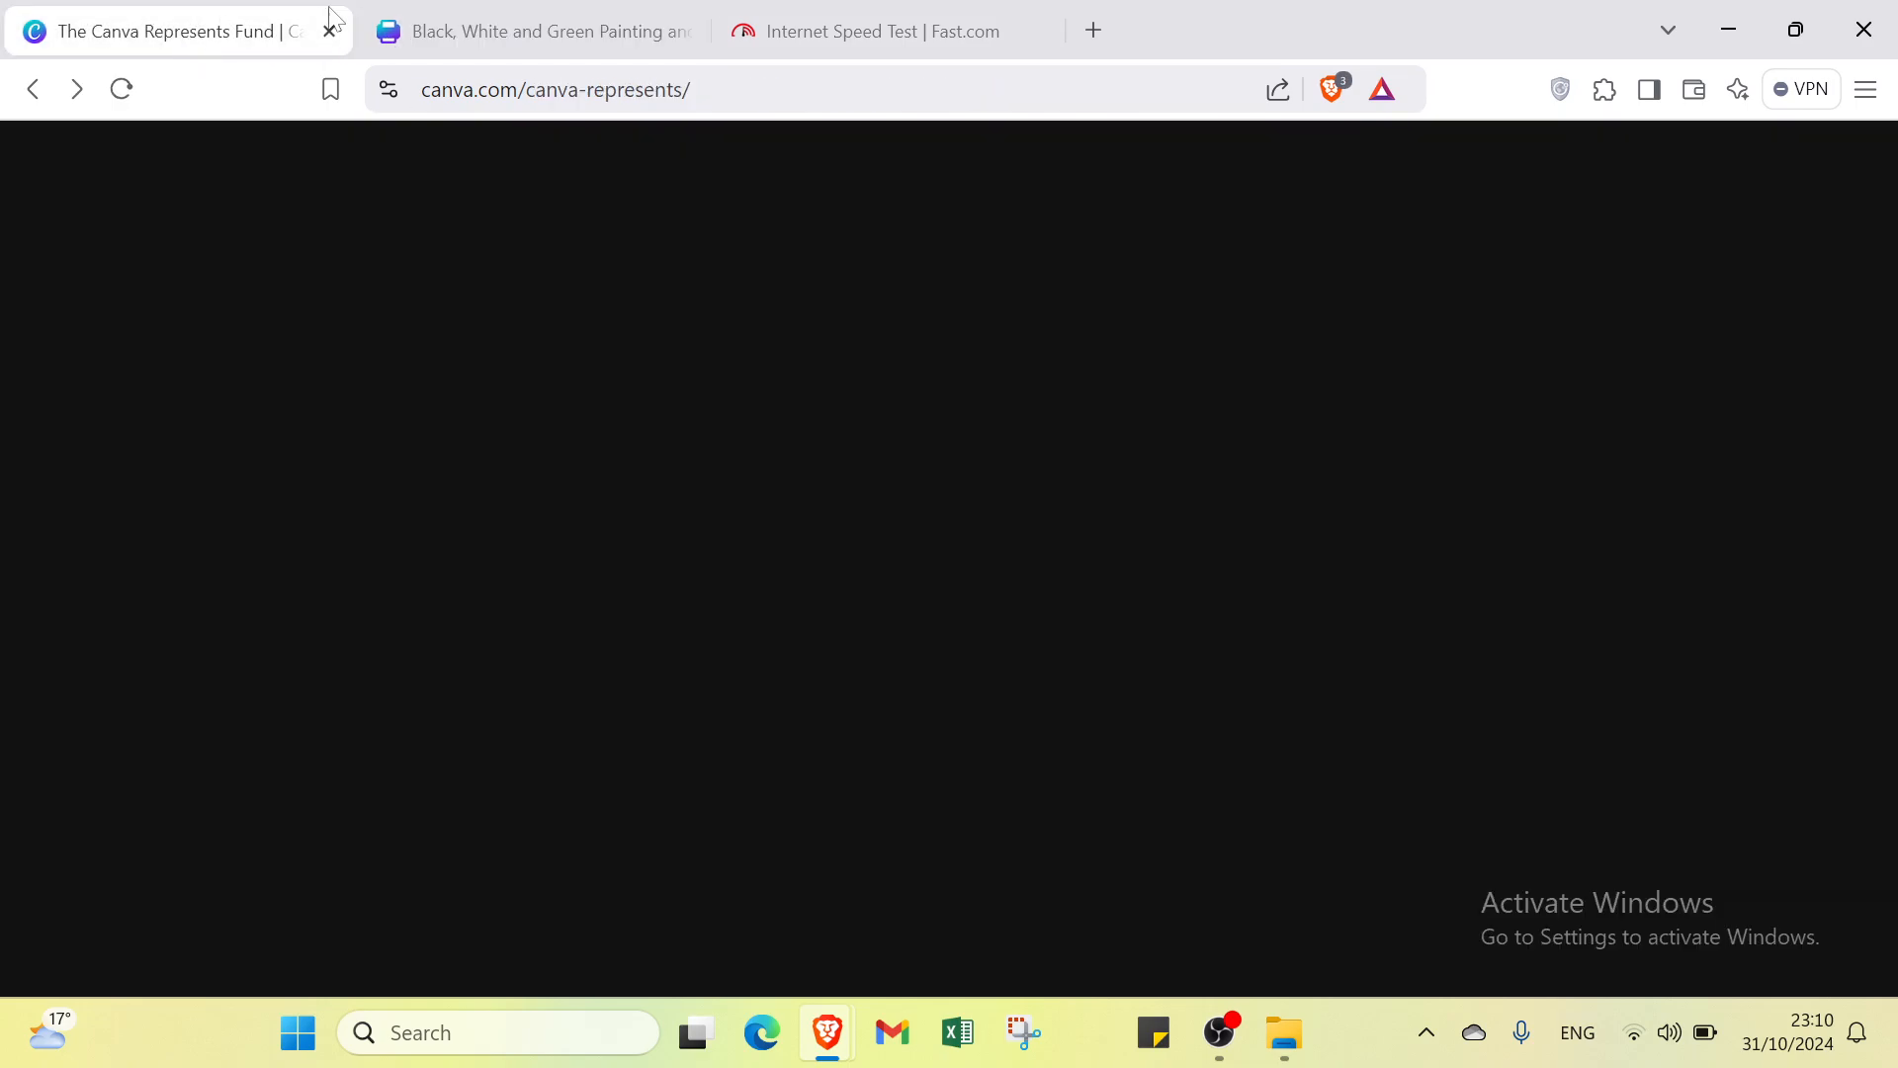
click(805, 44)
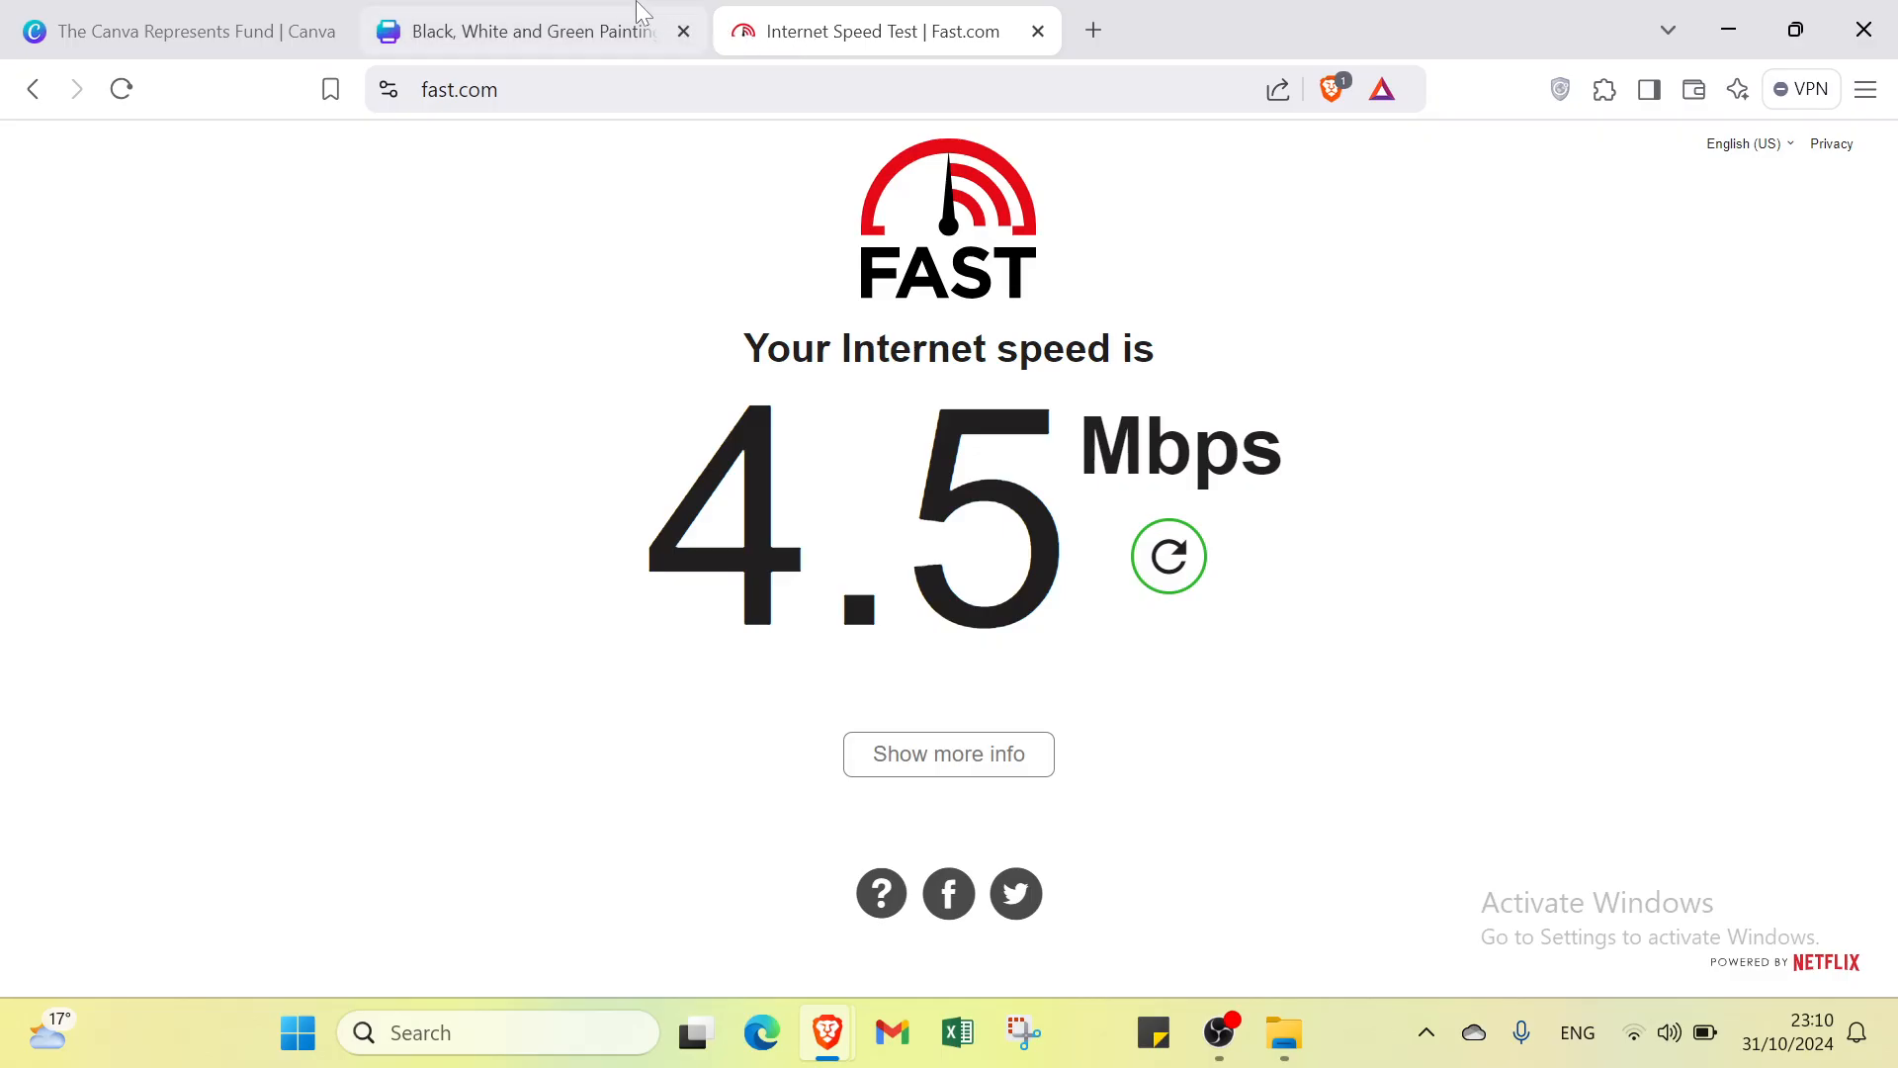
click(529, 34)
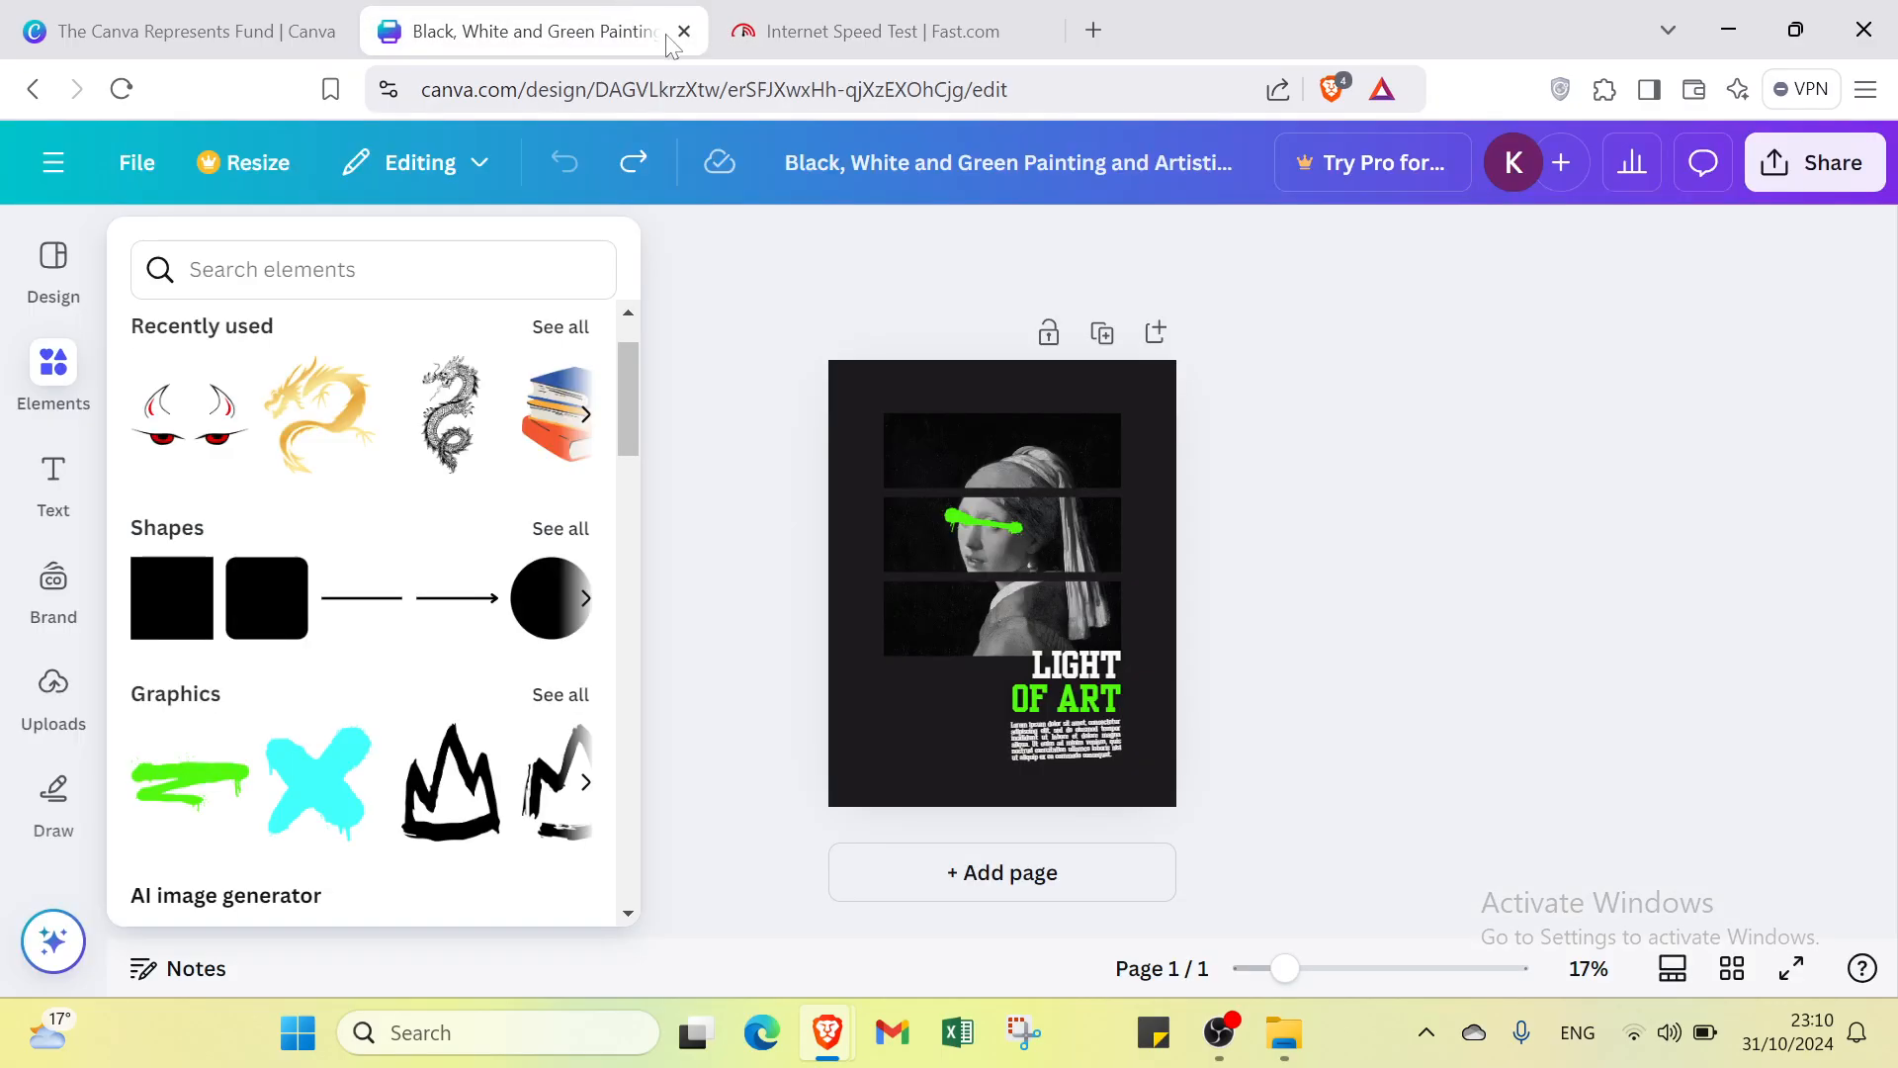
- Leave the design editor and go back past the template page to the unfiltered t-shirt template search
click(35, 91)
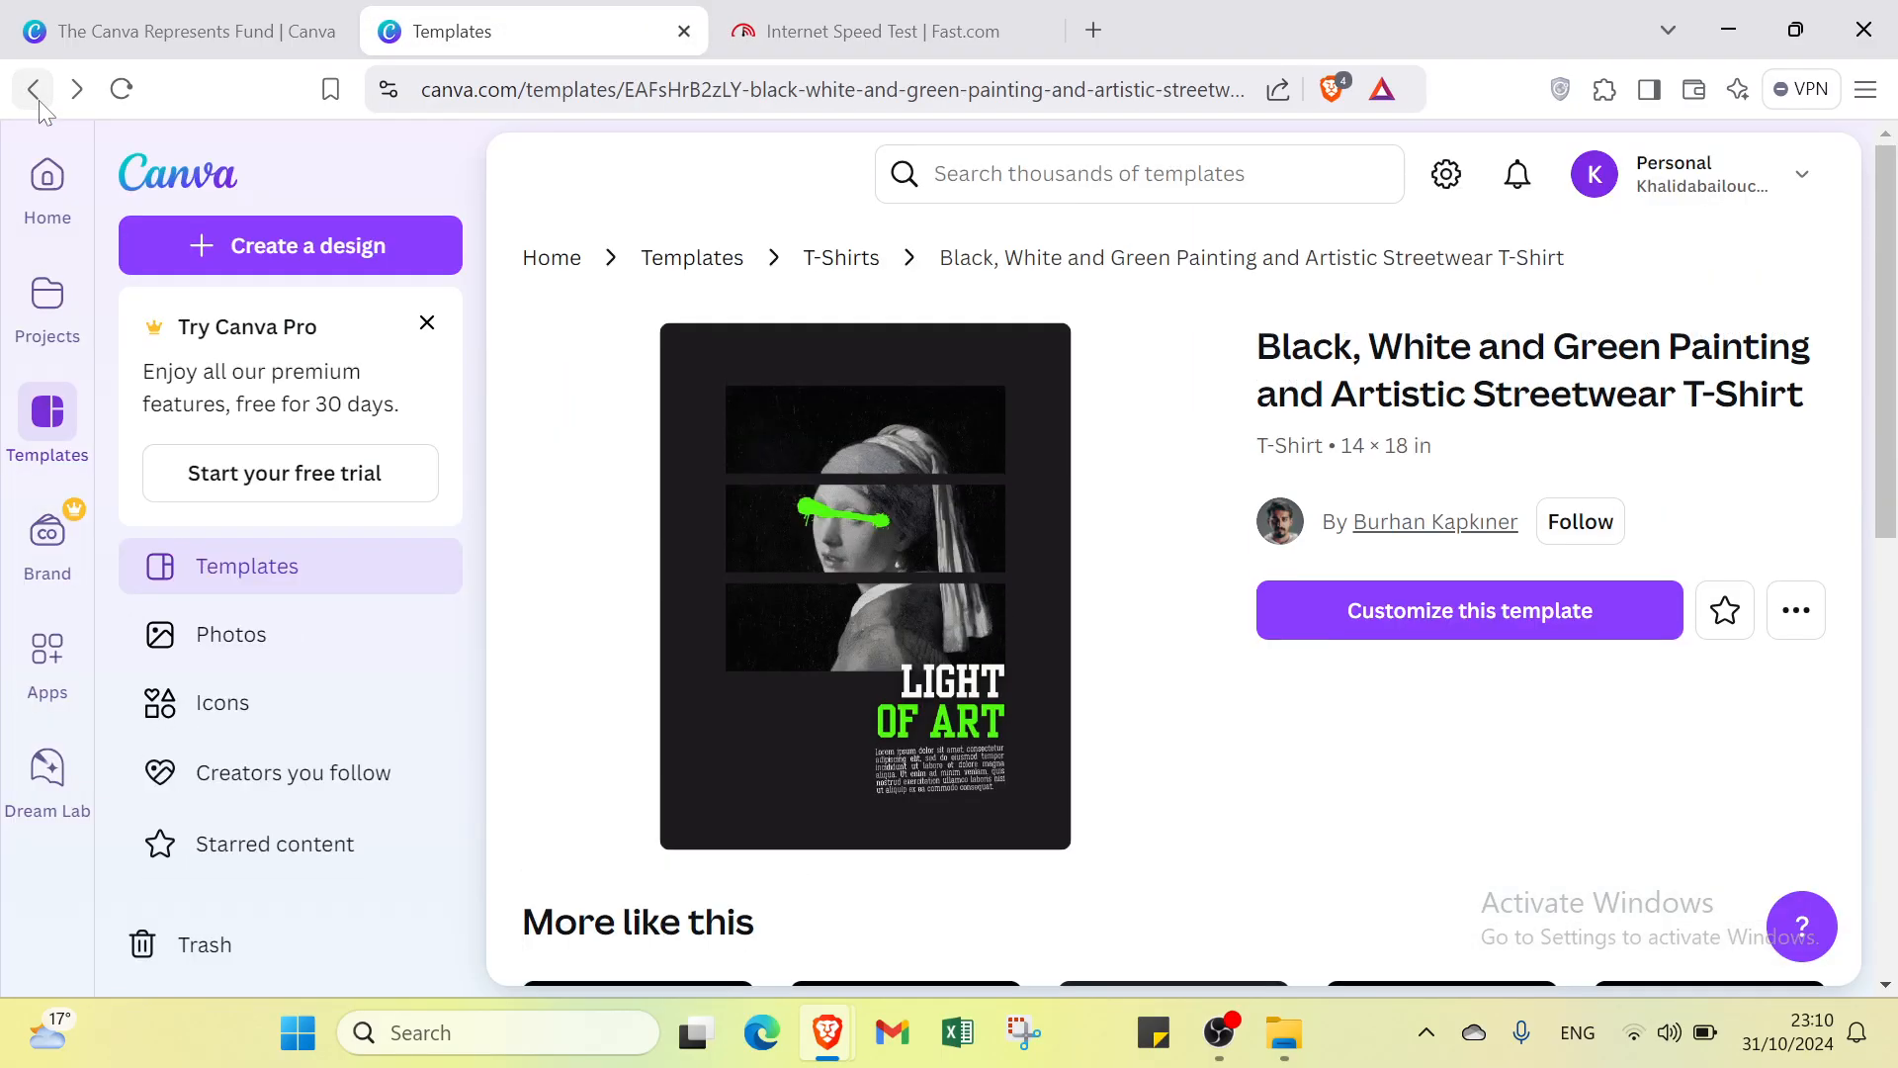
click(38, 99)
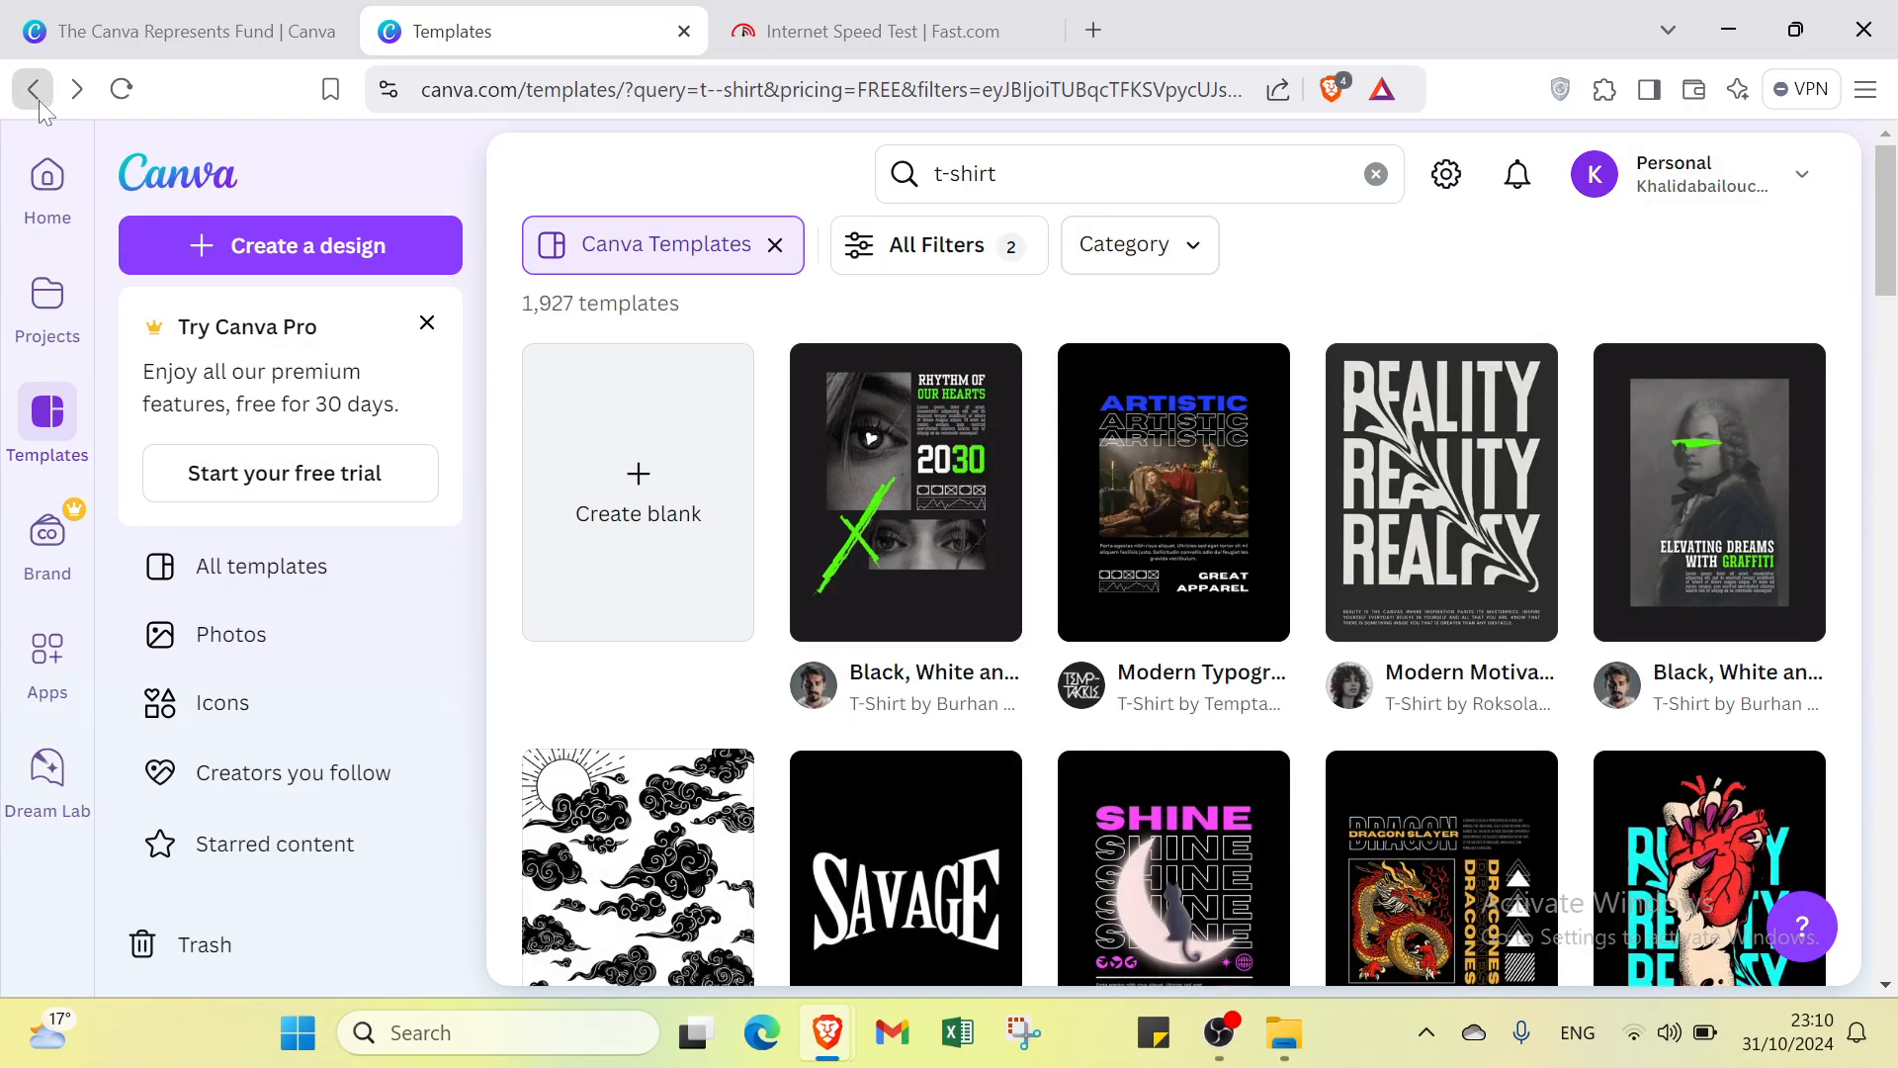
click(39, 99)
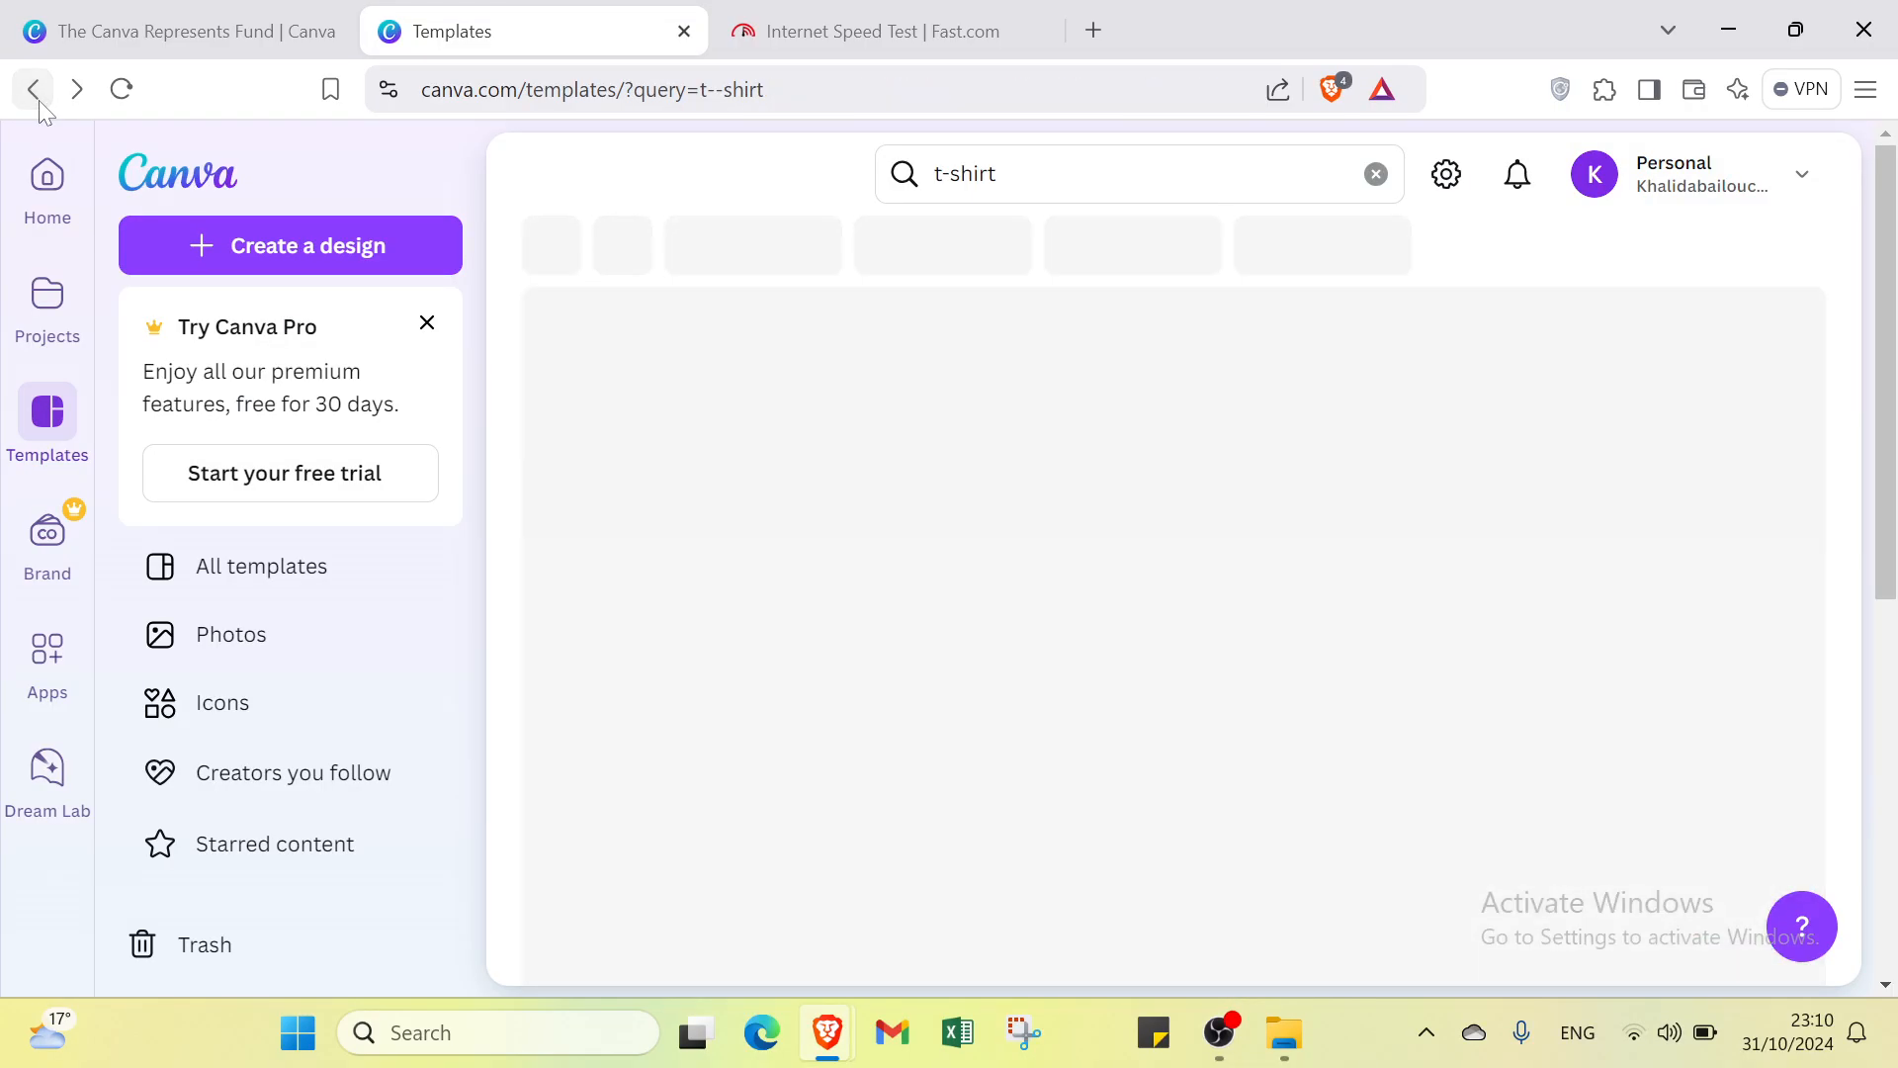